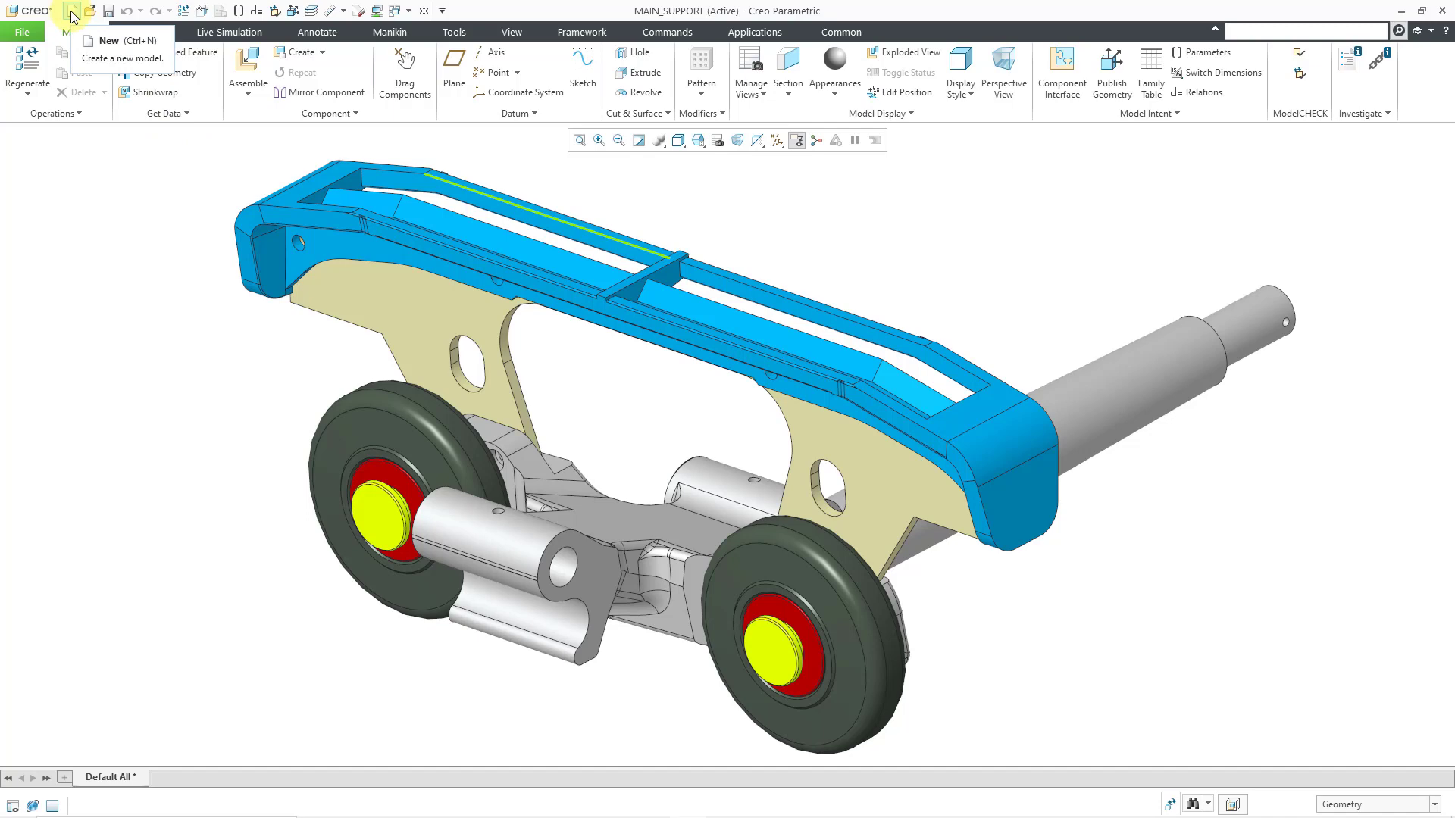
Step: Create a new design assembly named roller_support without the default template, using the mcae_assy_creo7_metric template
left_click(72, 15)
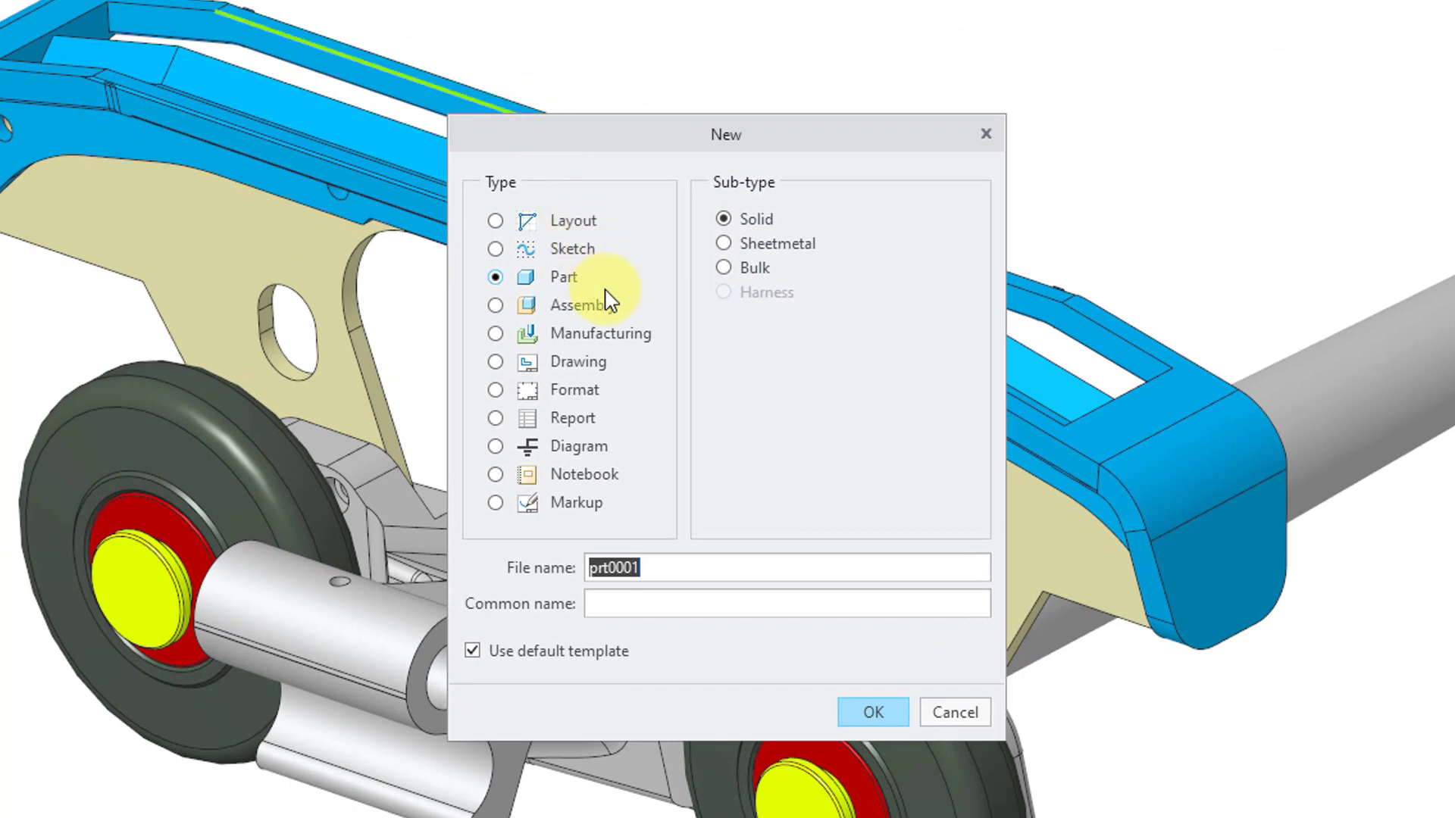
left_click(602, 310)
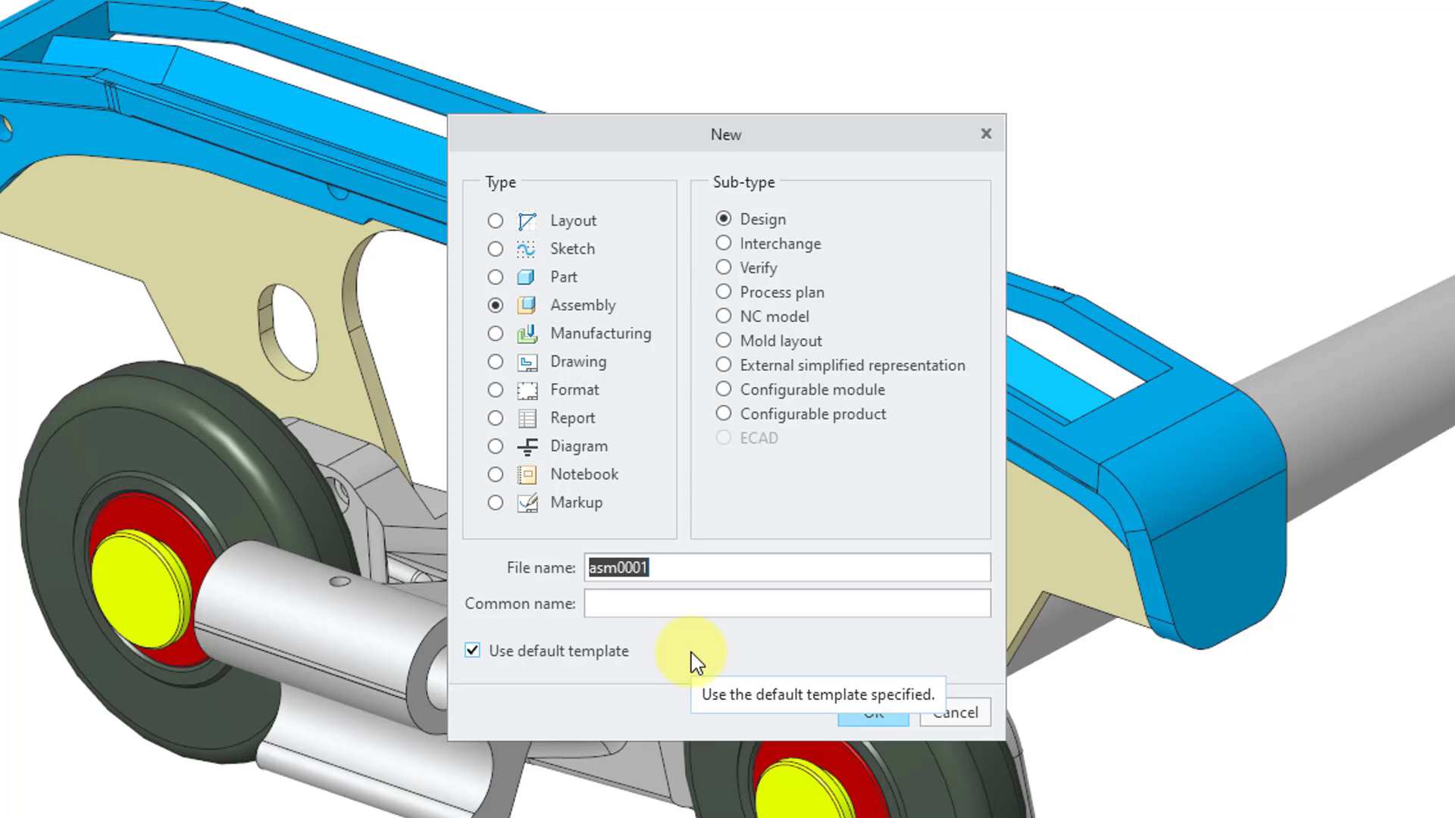
type("r")
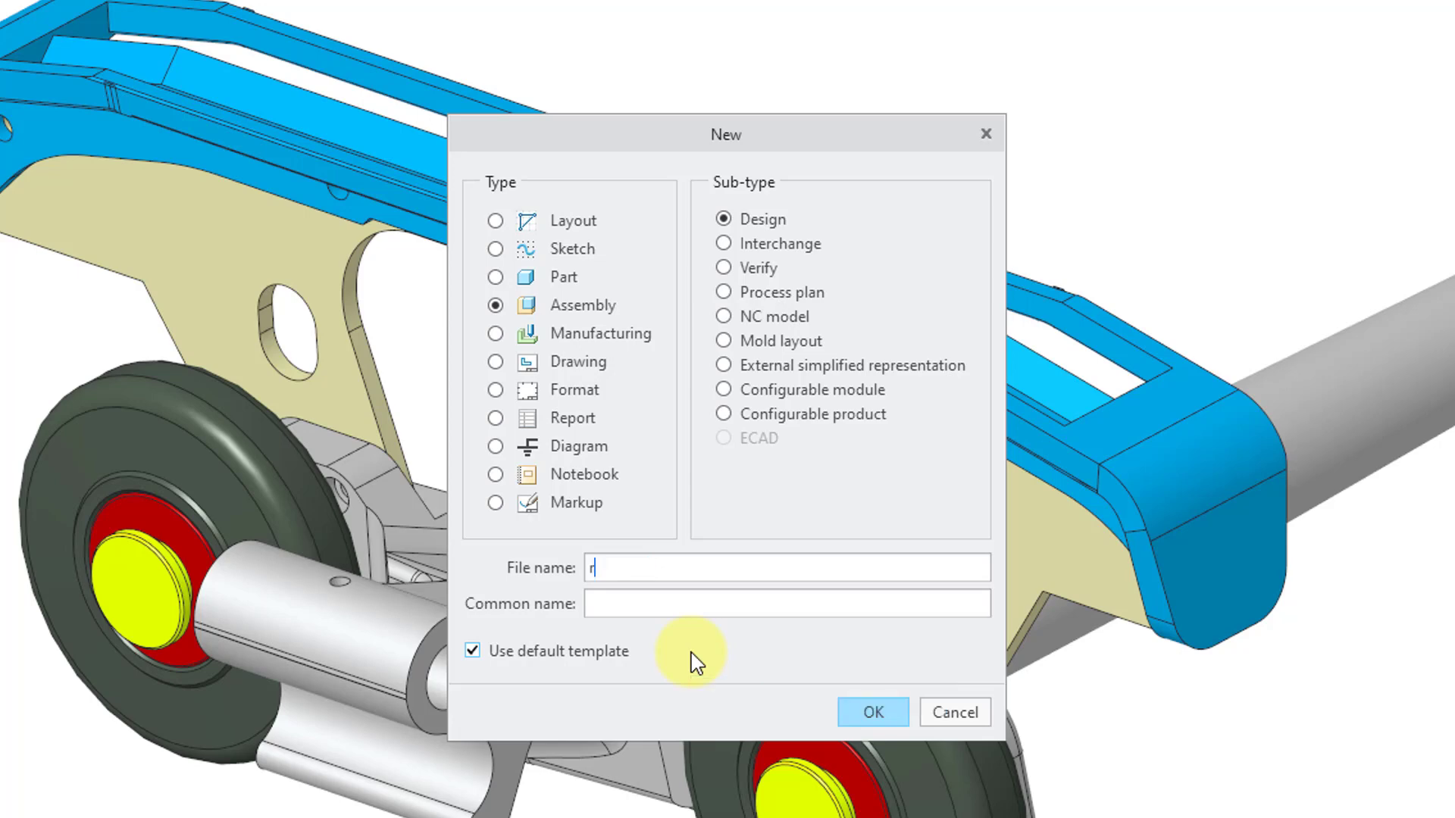
type("oller_support")
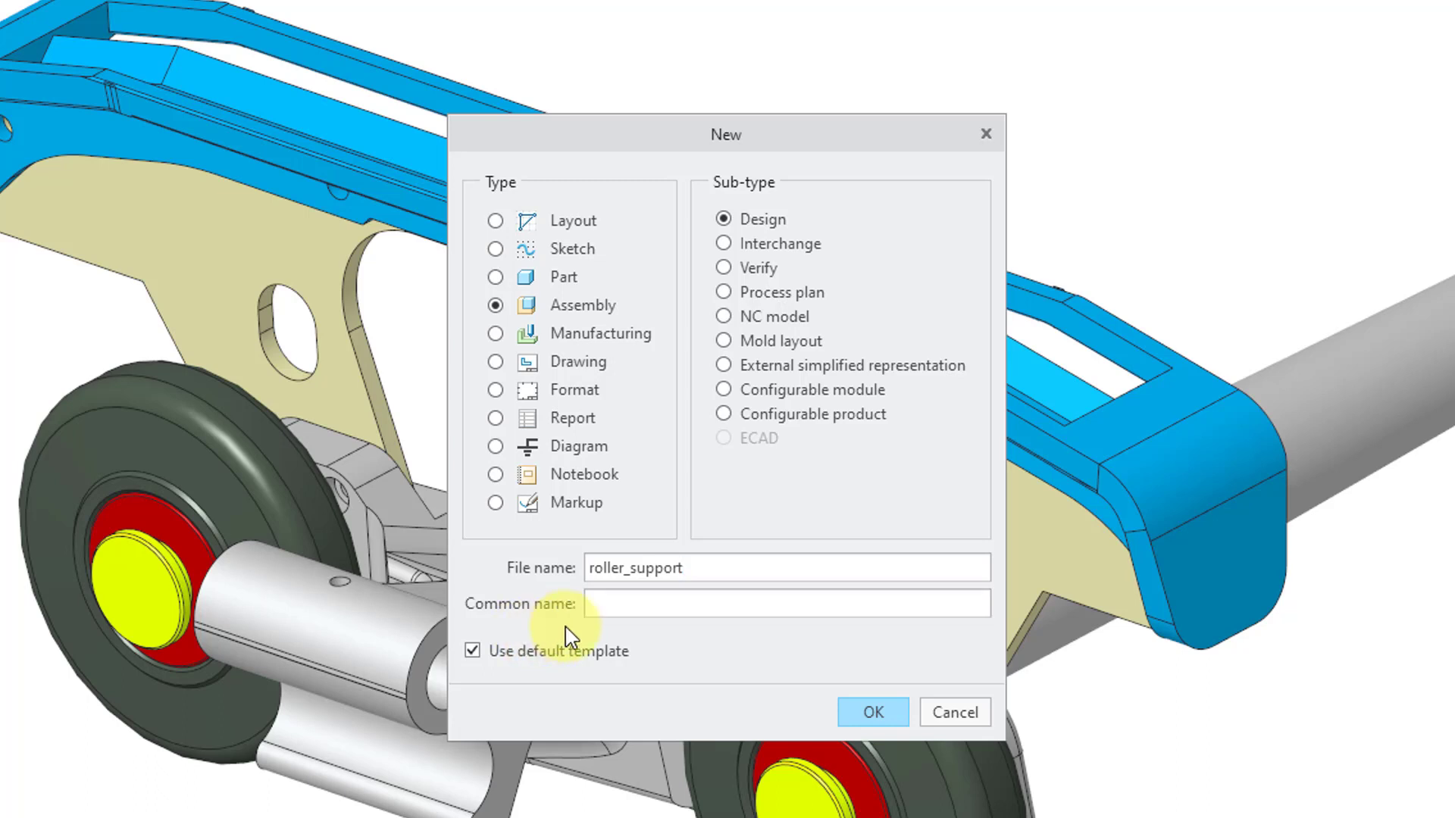
left_click(530, 657)
left_click(870, 711)
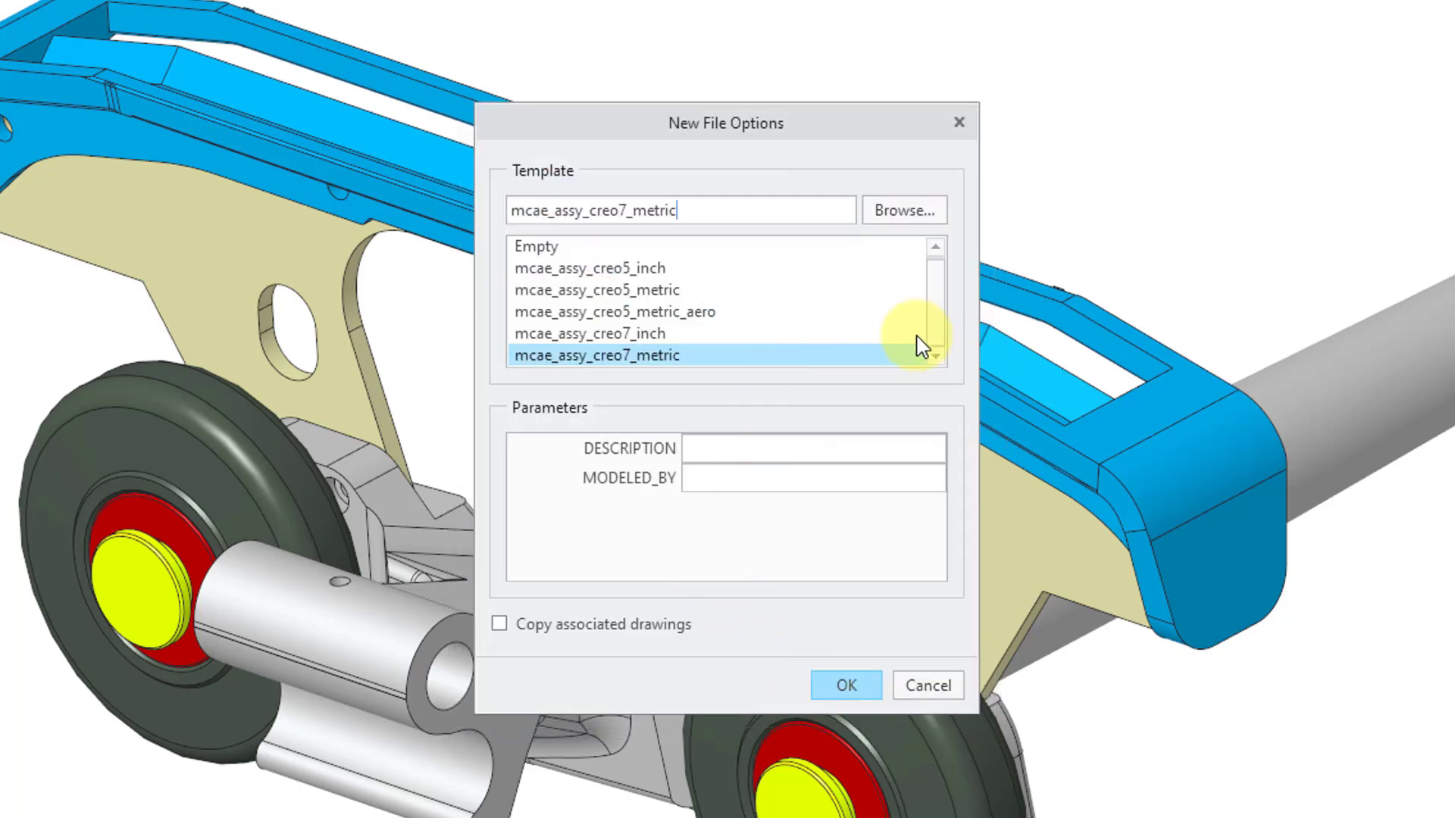
scroll(939, 309, "up", 1)
scroll(939, 308, "down", 1)
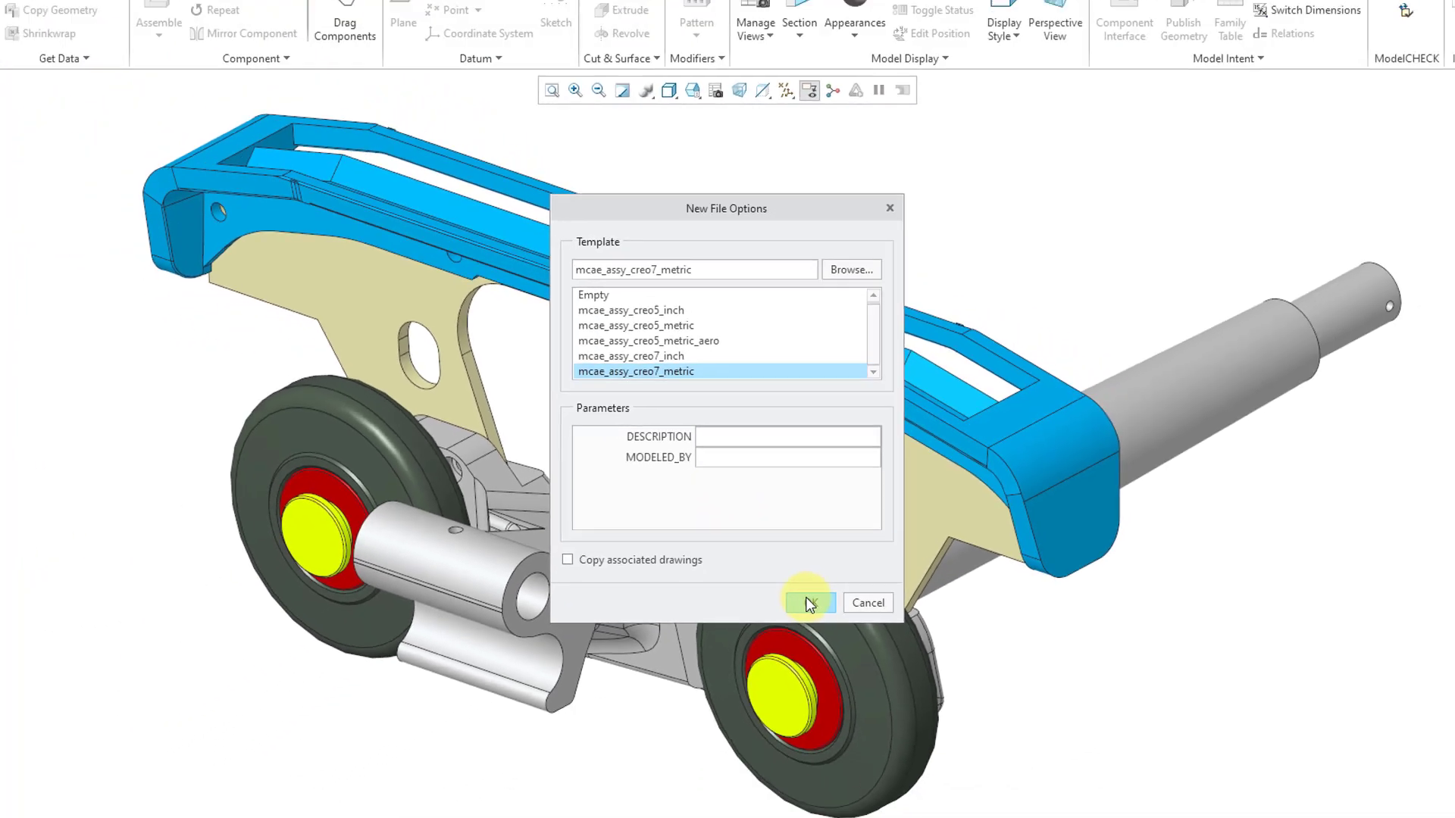
left_click(810, 602)
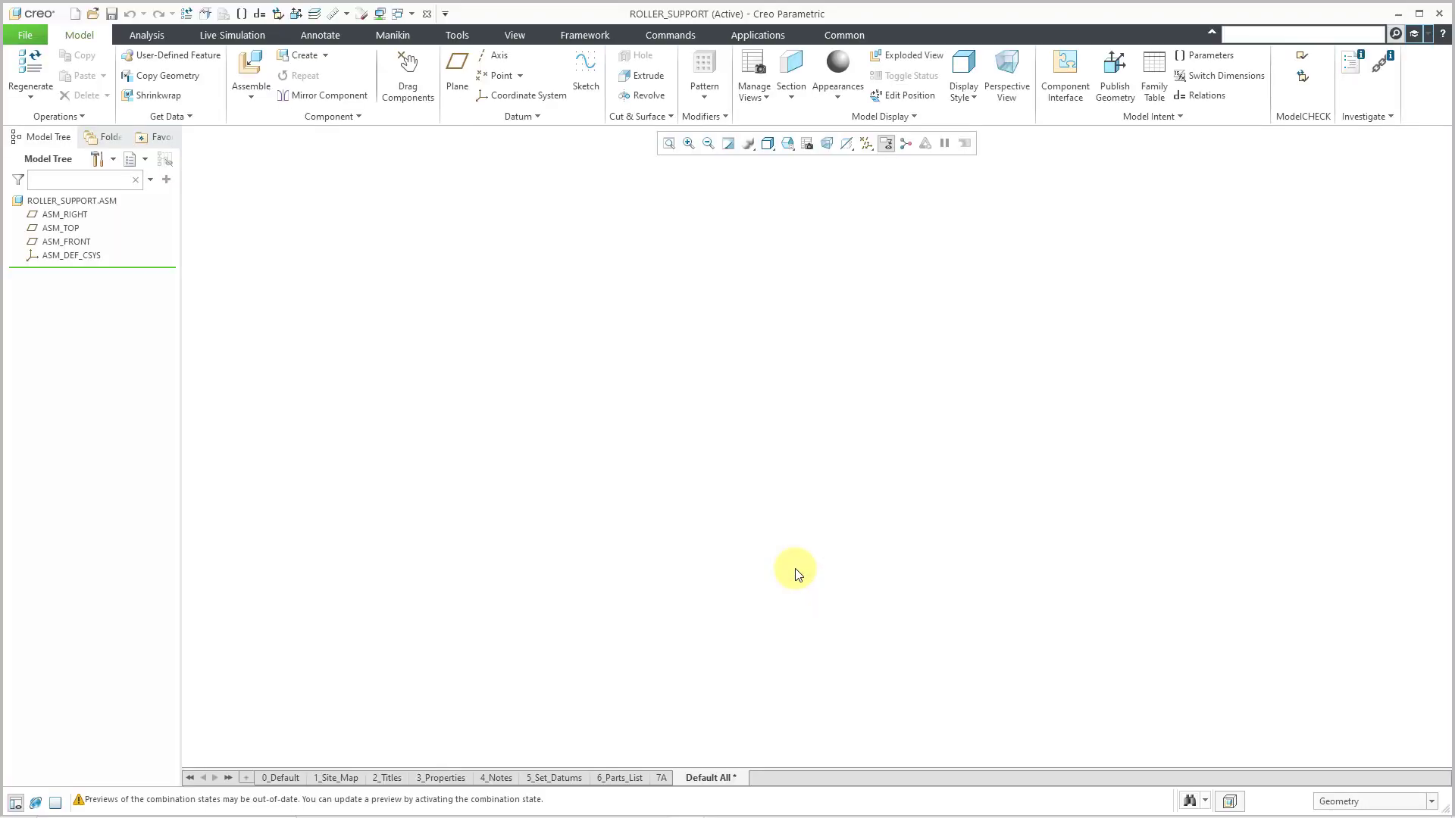
Step: Turn on the display of datum planes and coordinate systems in the new assembly
left_click(870, 147)
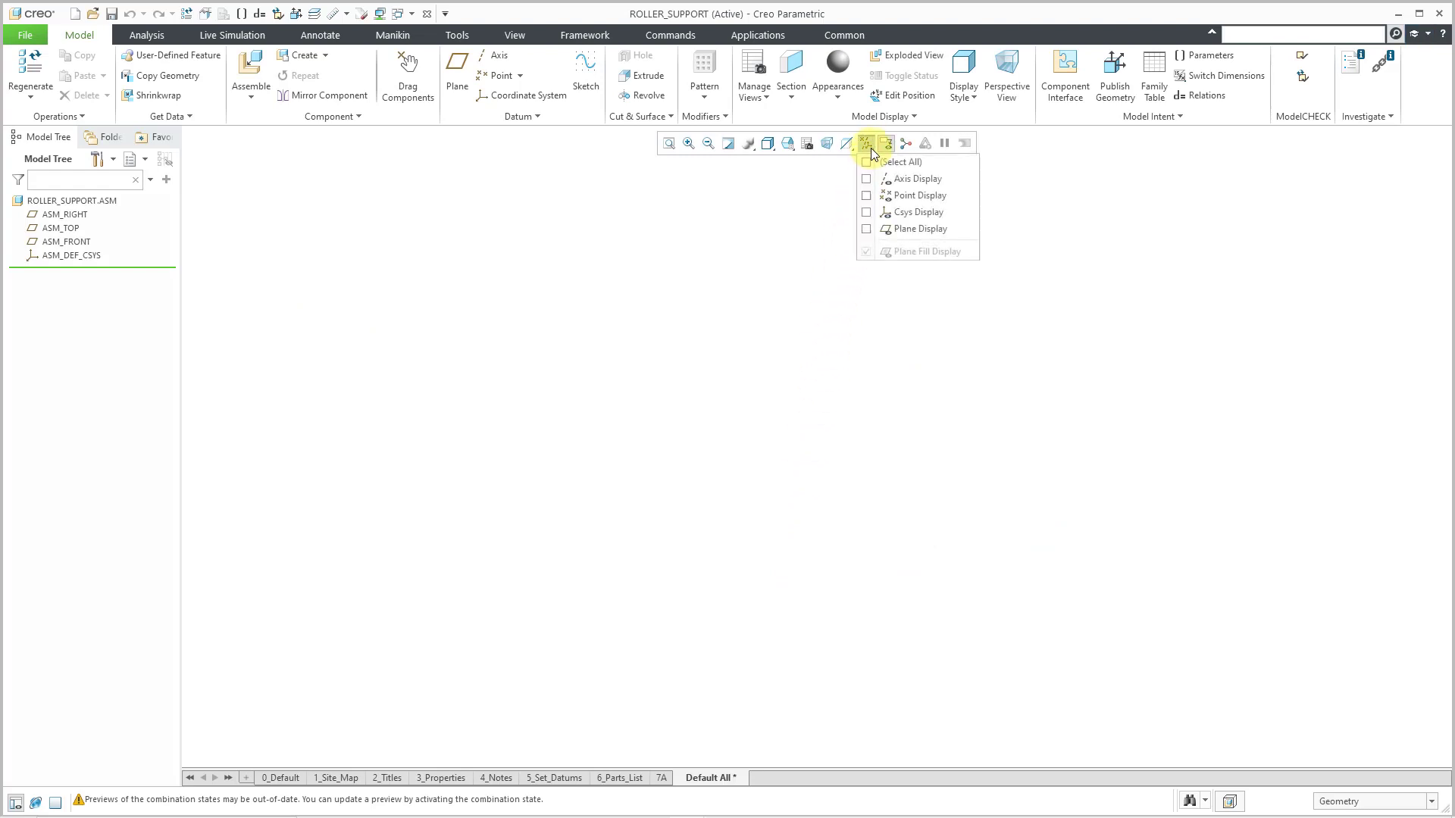
left_click(918, 228)
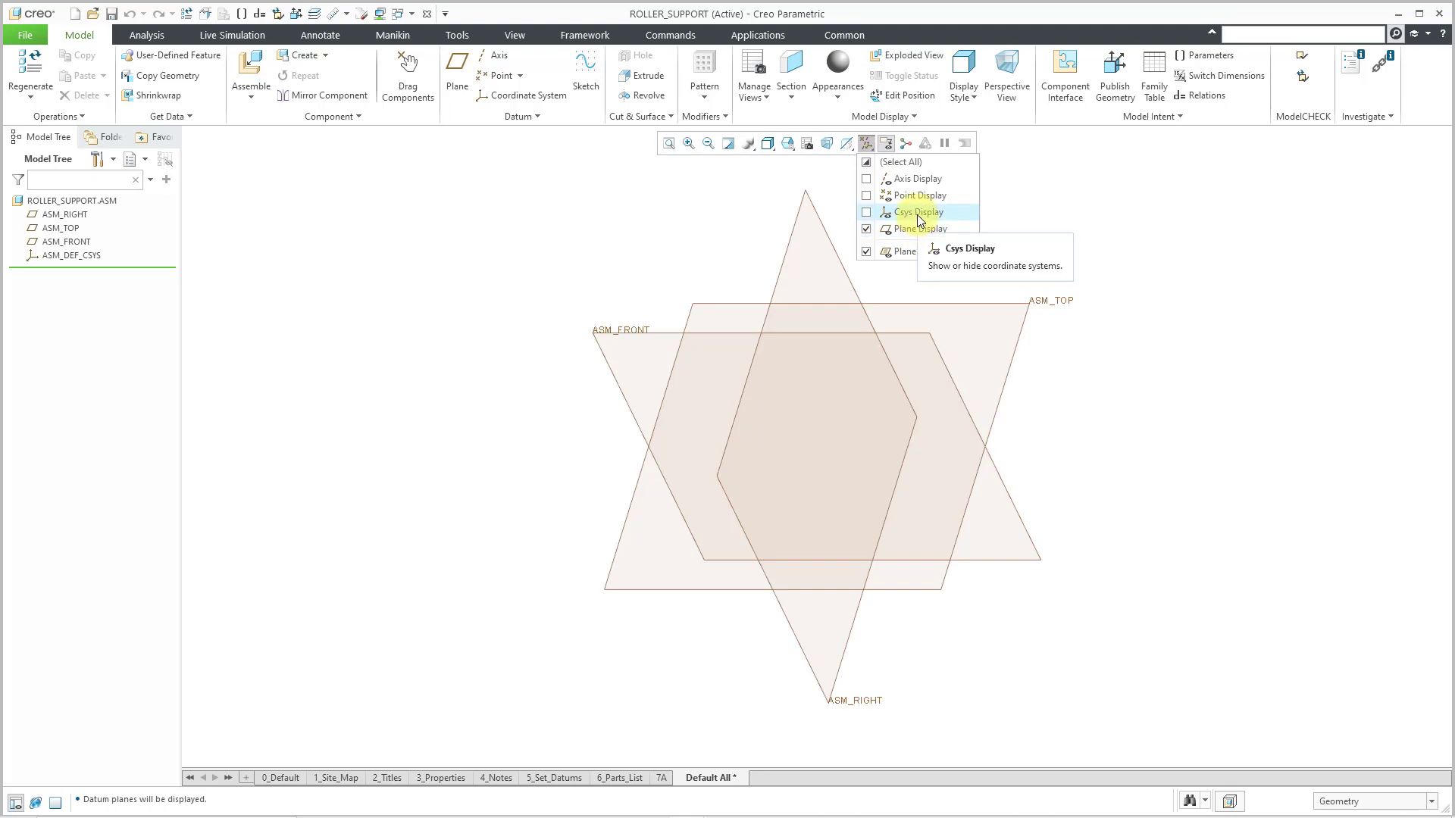
left_click(917, 214)
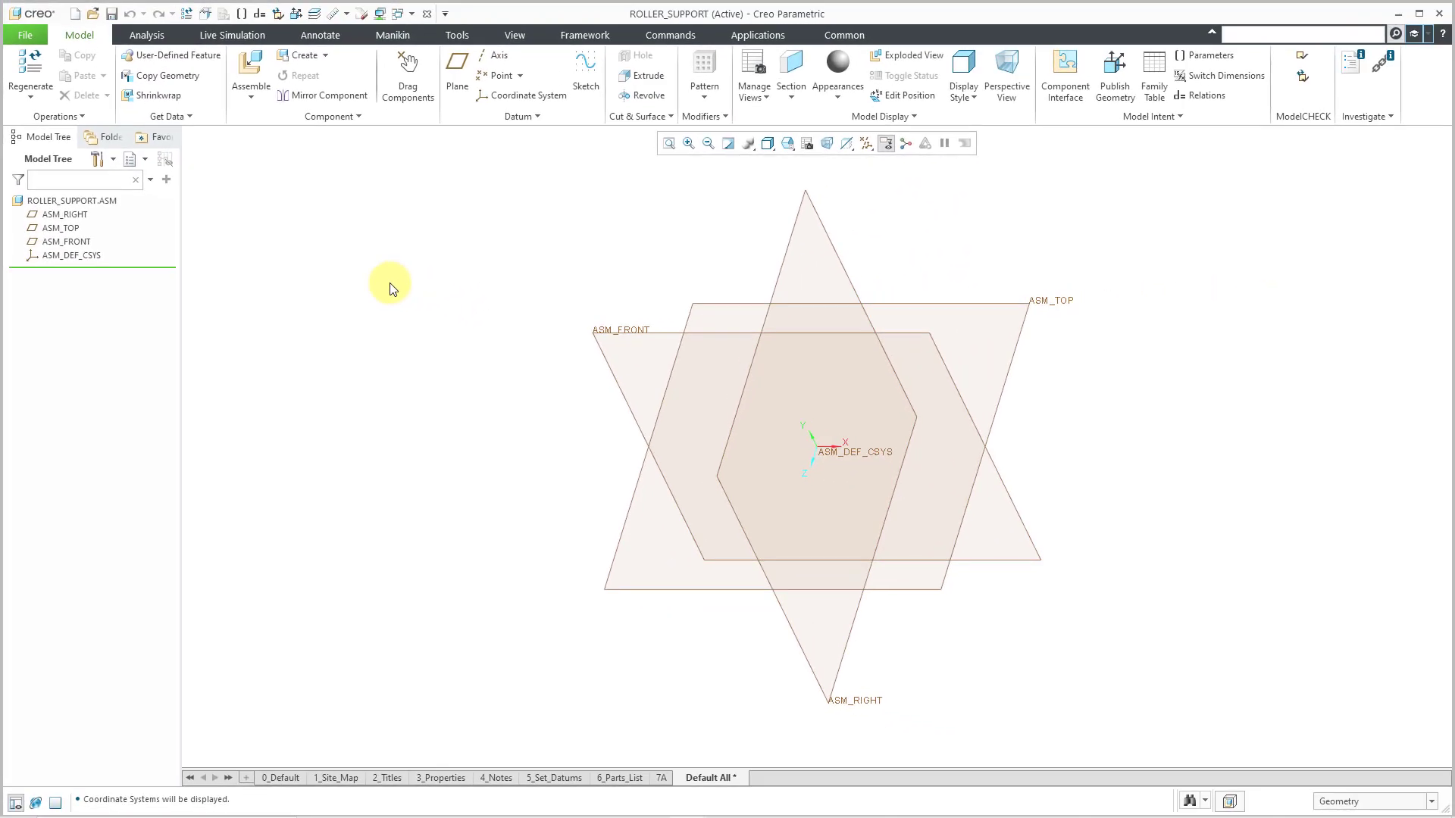
Step: Assemble main_support.prt as the first component and accept its initial placement
left_click(251, 74)
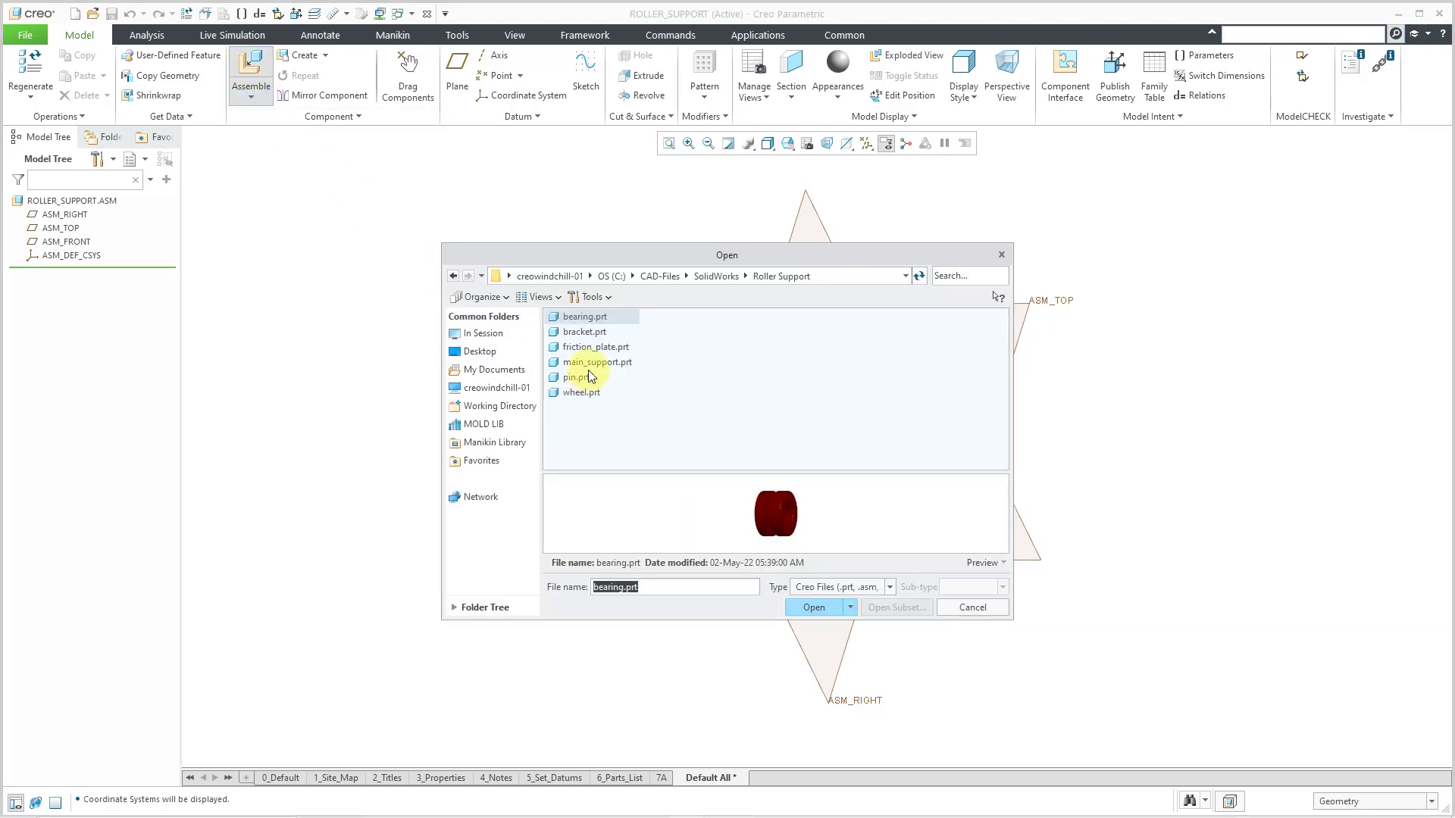
left_click(589, 366)
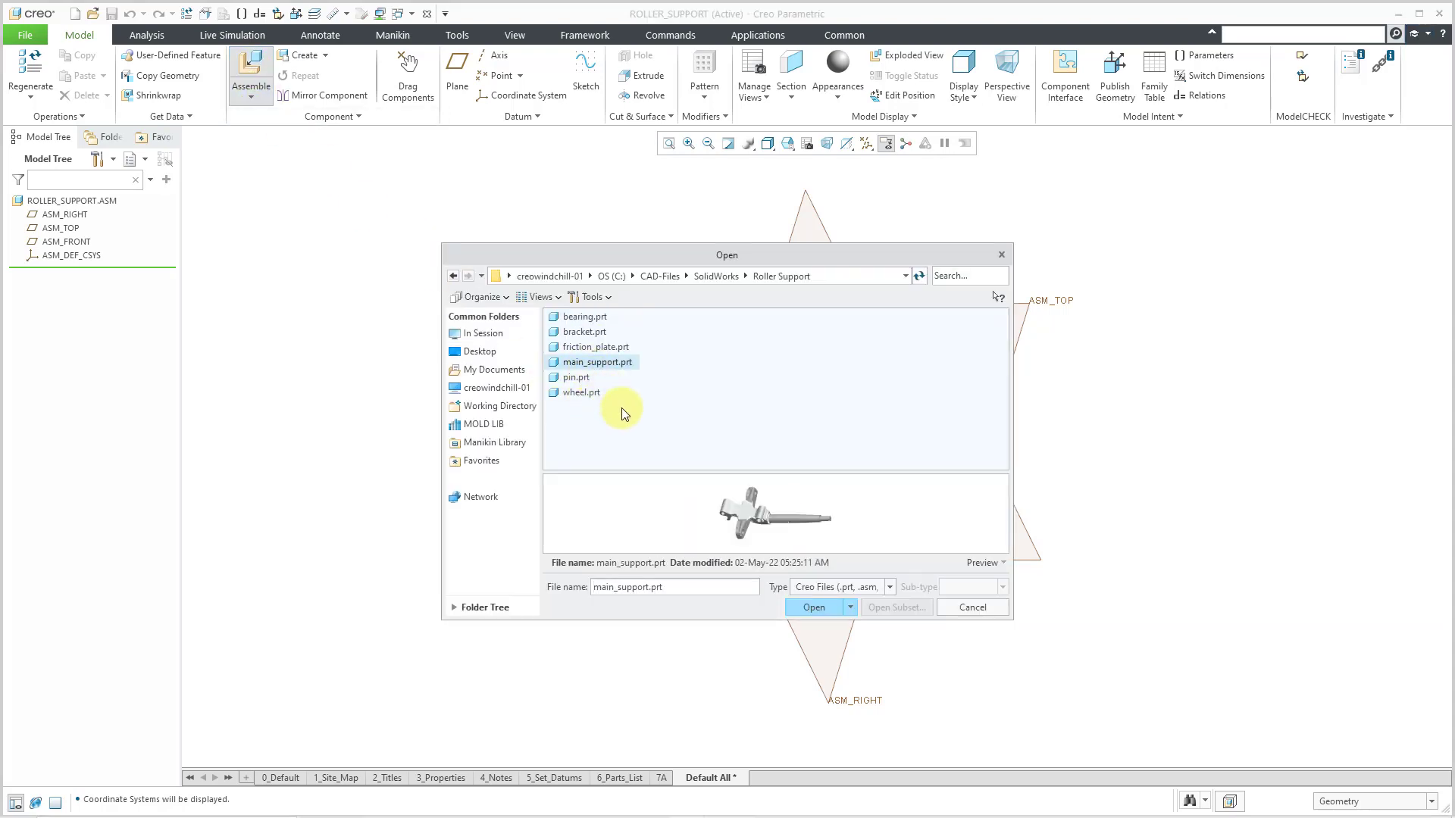
left_click(816, 607)
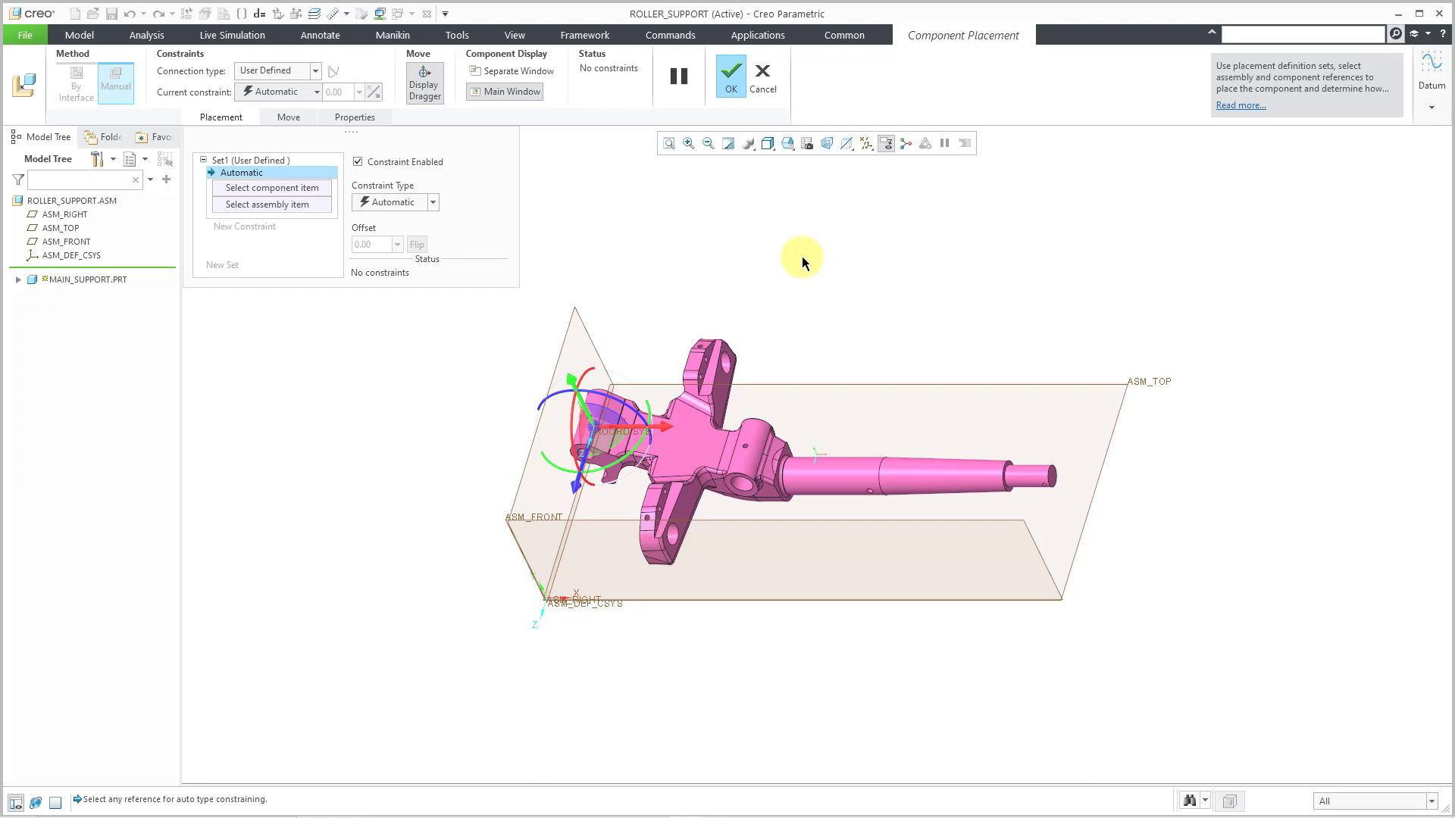
right_click(803, 257)
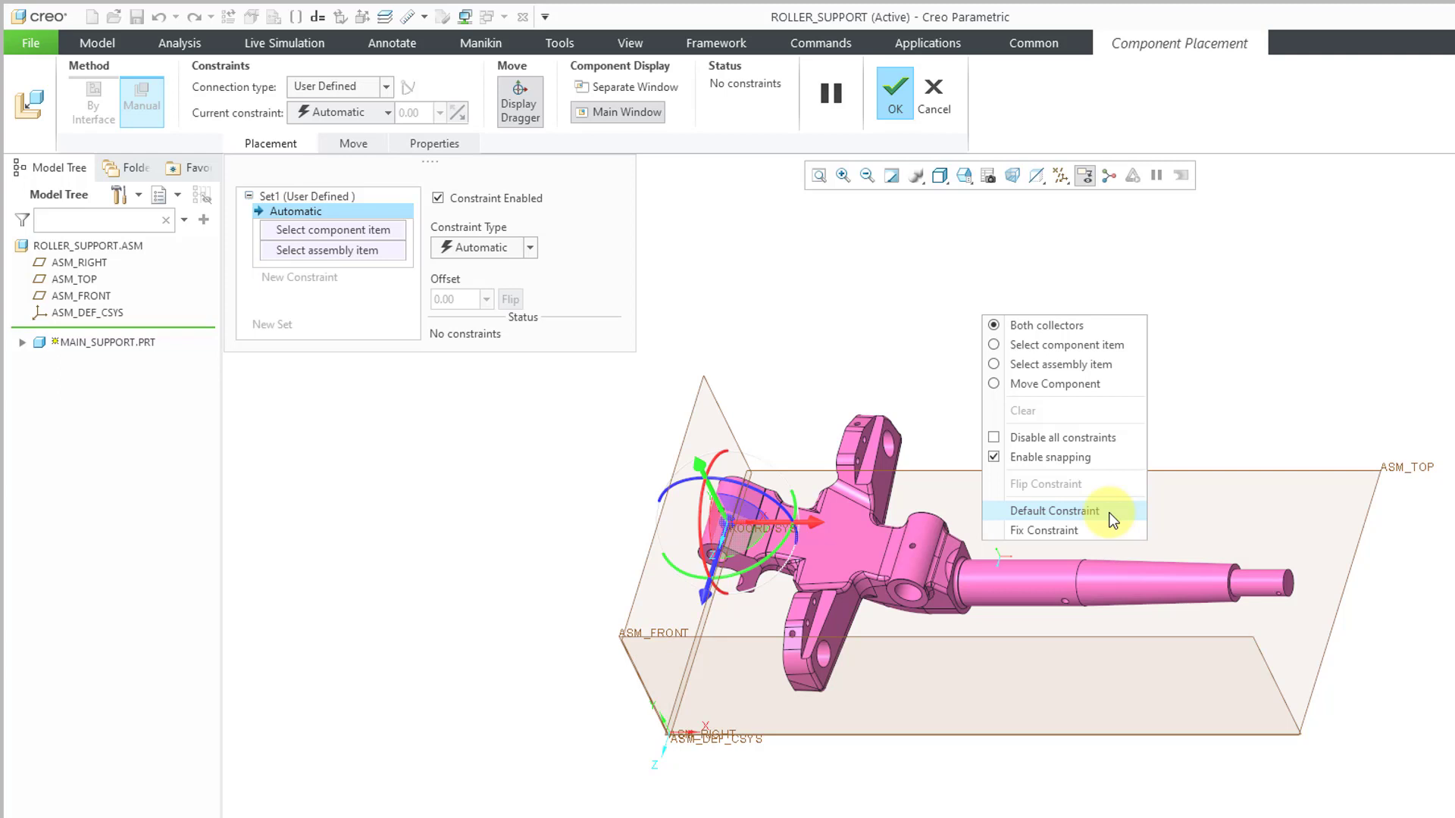
left_click(901, 310)
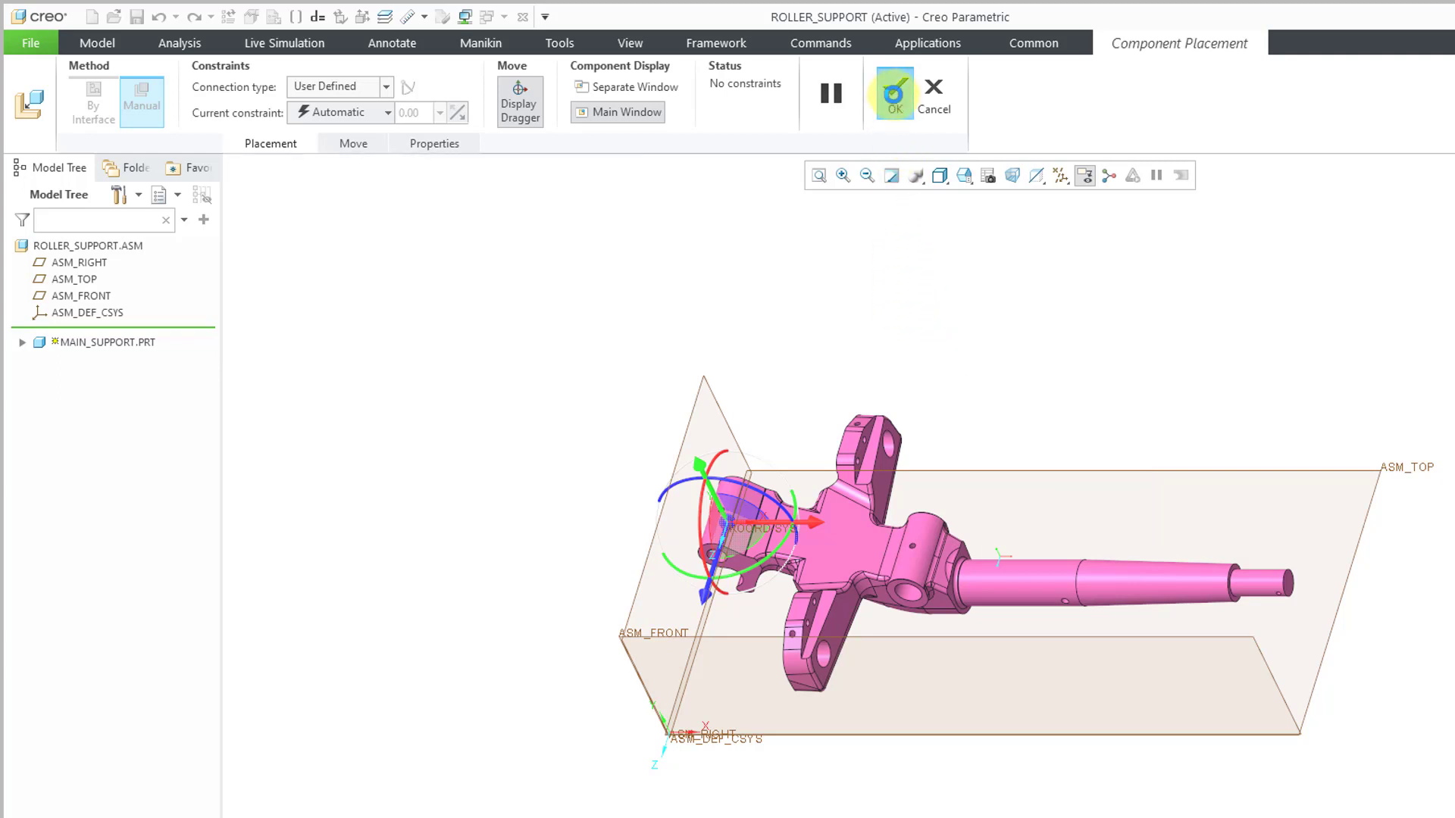
middle_click(936, 235)
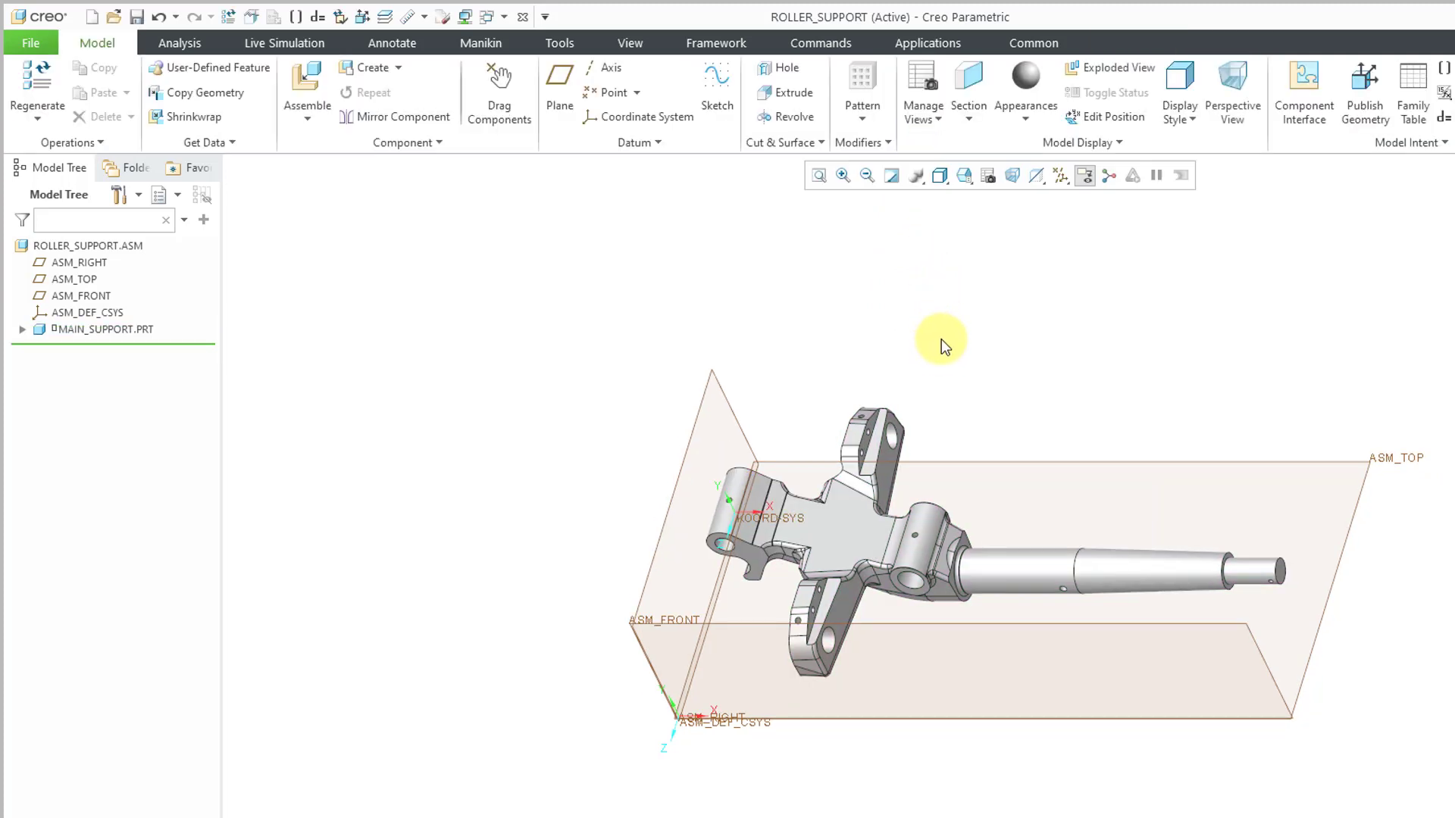
Step: Turn off the display of coordinate systems and datum planes
left_click(1060, 178)
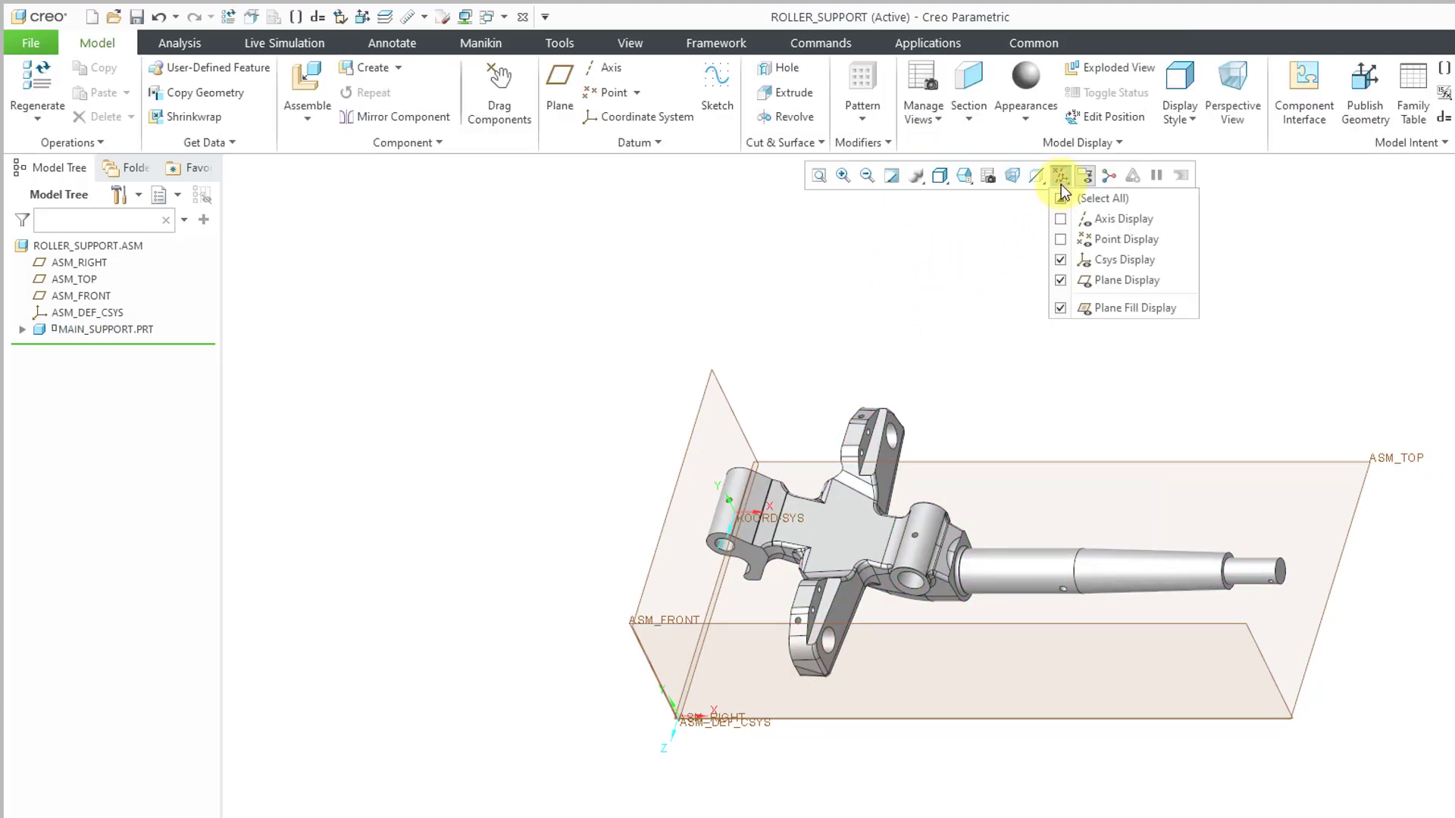
left_click(1103, 259)
left_click(1107, 281)
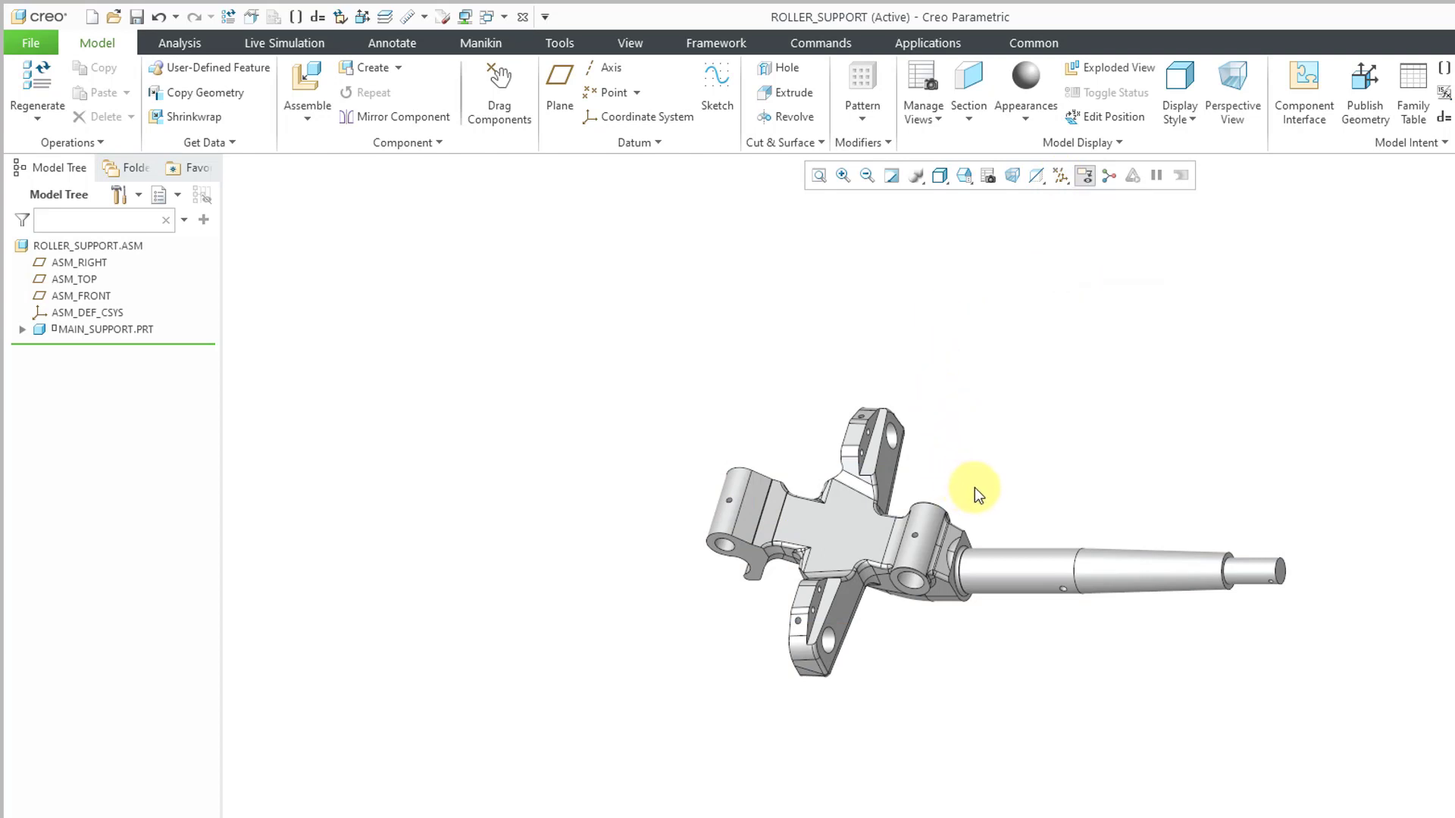
Step: Bring bracket.prt into the assembly and move it close to the main support, above its two arms
mouse_move(967, 487)
middle_mouse_down()
mouse_move(980, 422)
mouse_move(1111, 432)
mouse_move(1087, 447)
middle_mouse_up()
scroll(1186, 458, "up", 2)
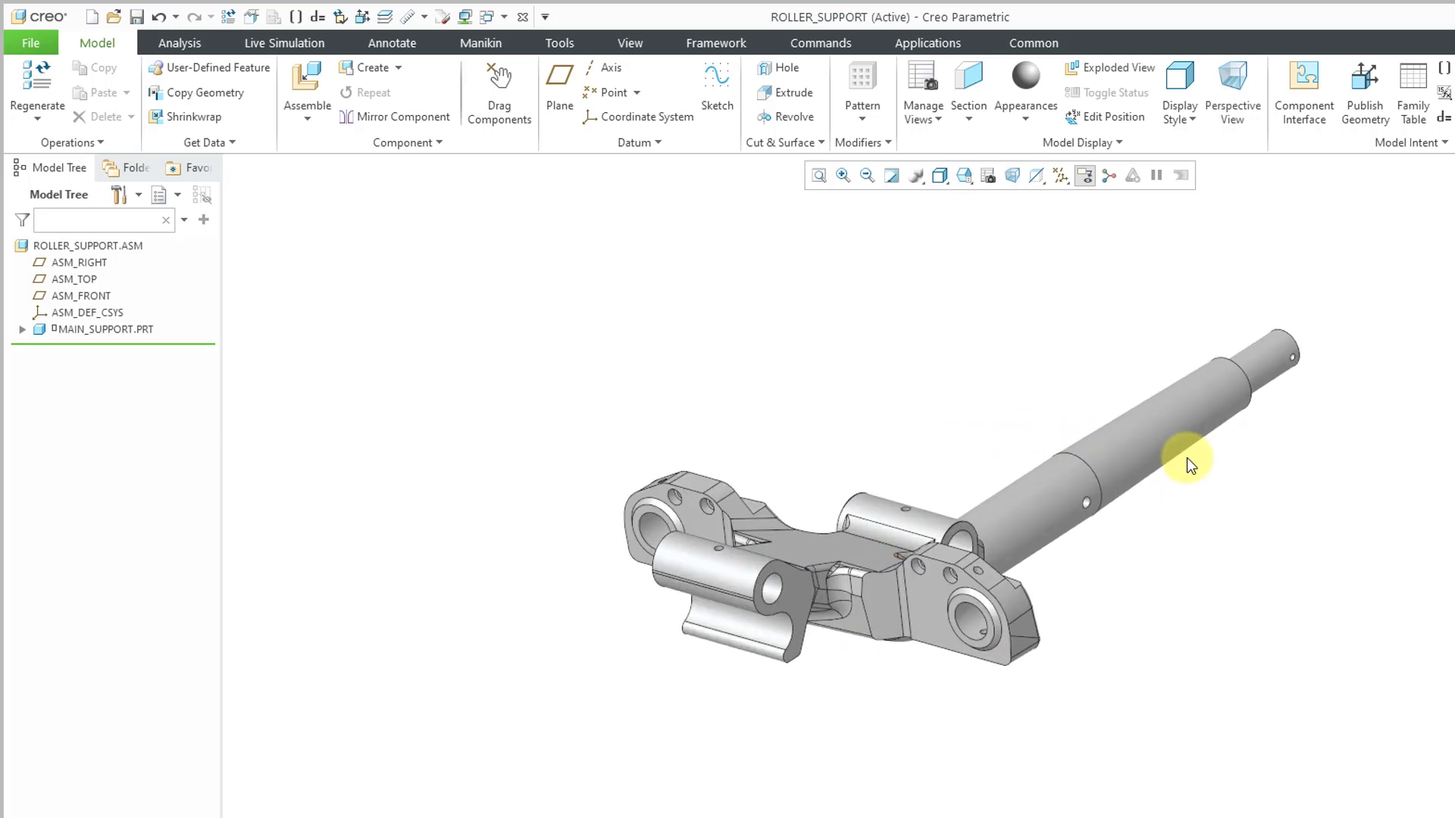
scroll(1061, 388, "up", 2)
scroll(1061, 388, "up", 2)
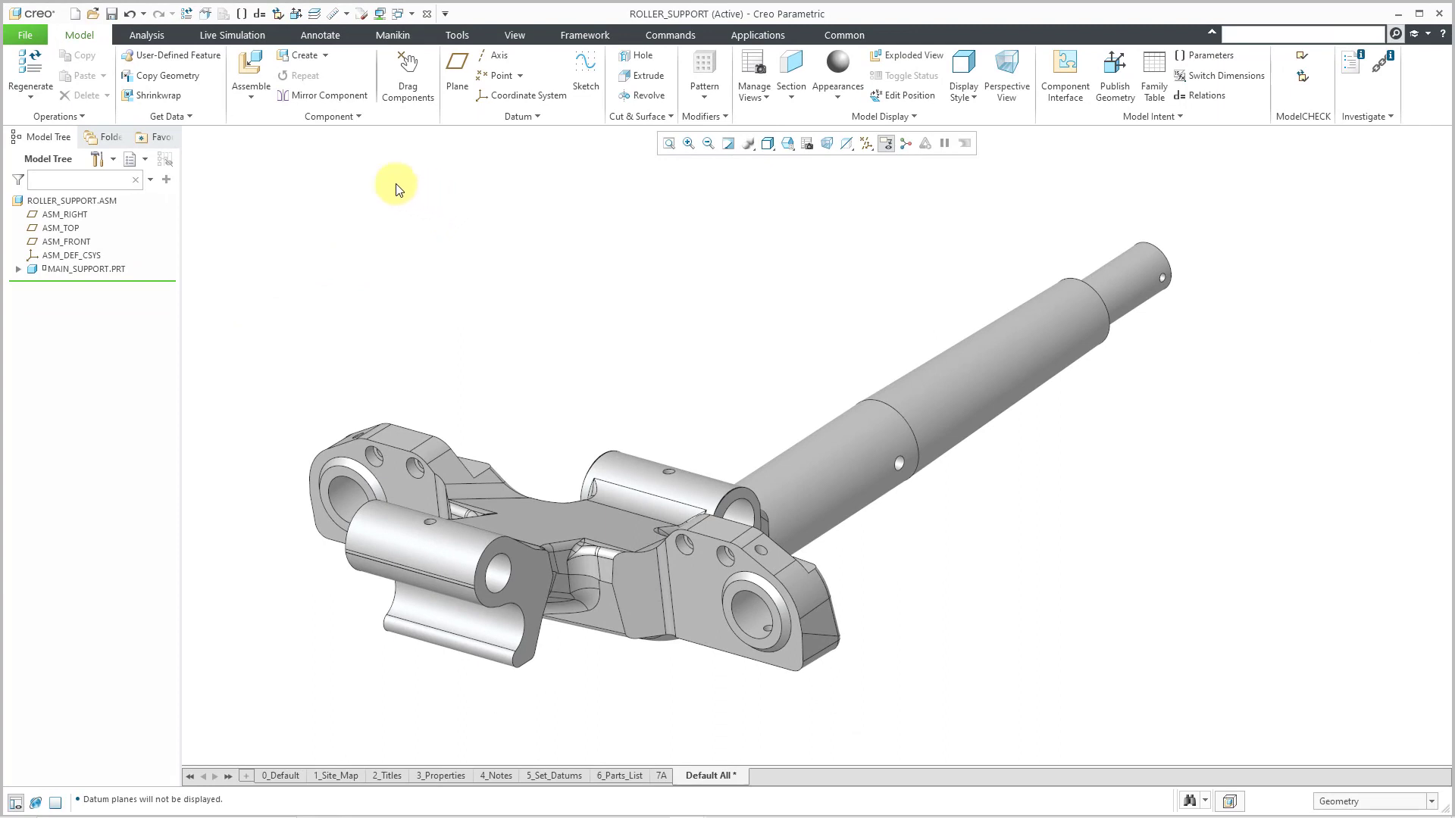
left_click(261, 64)
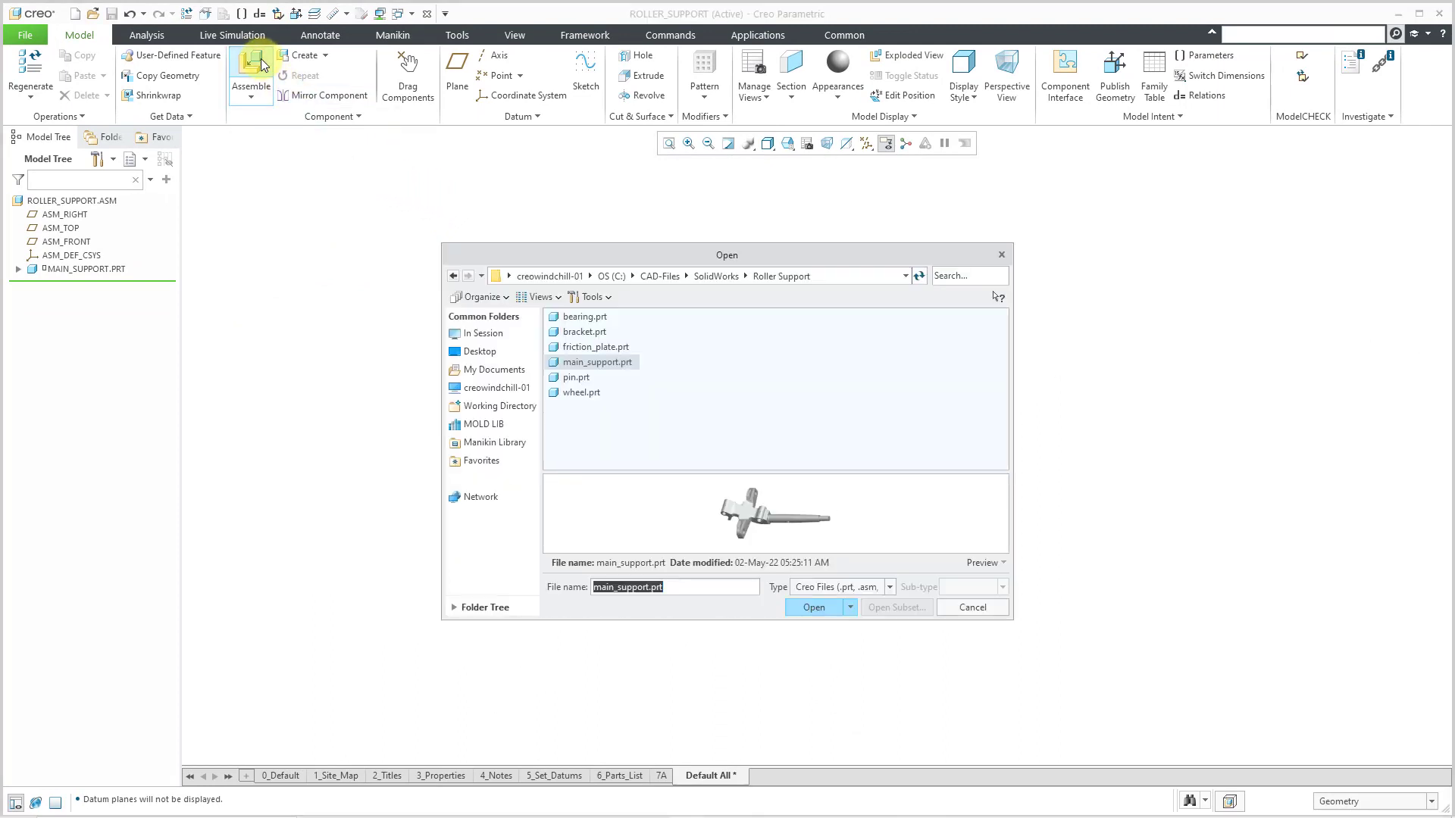
double_click(598, 331)
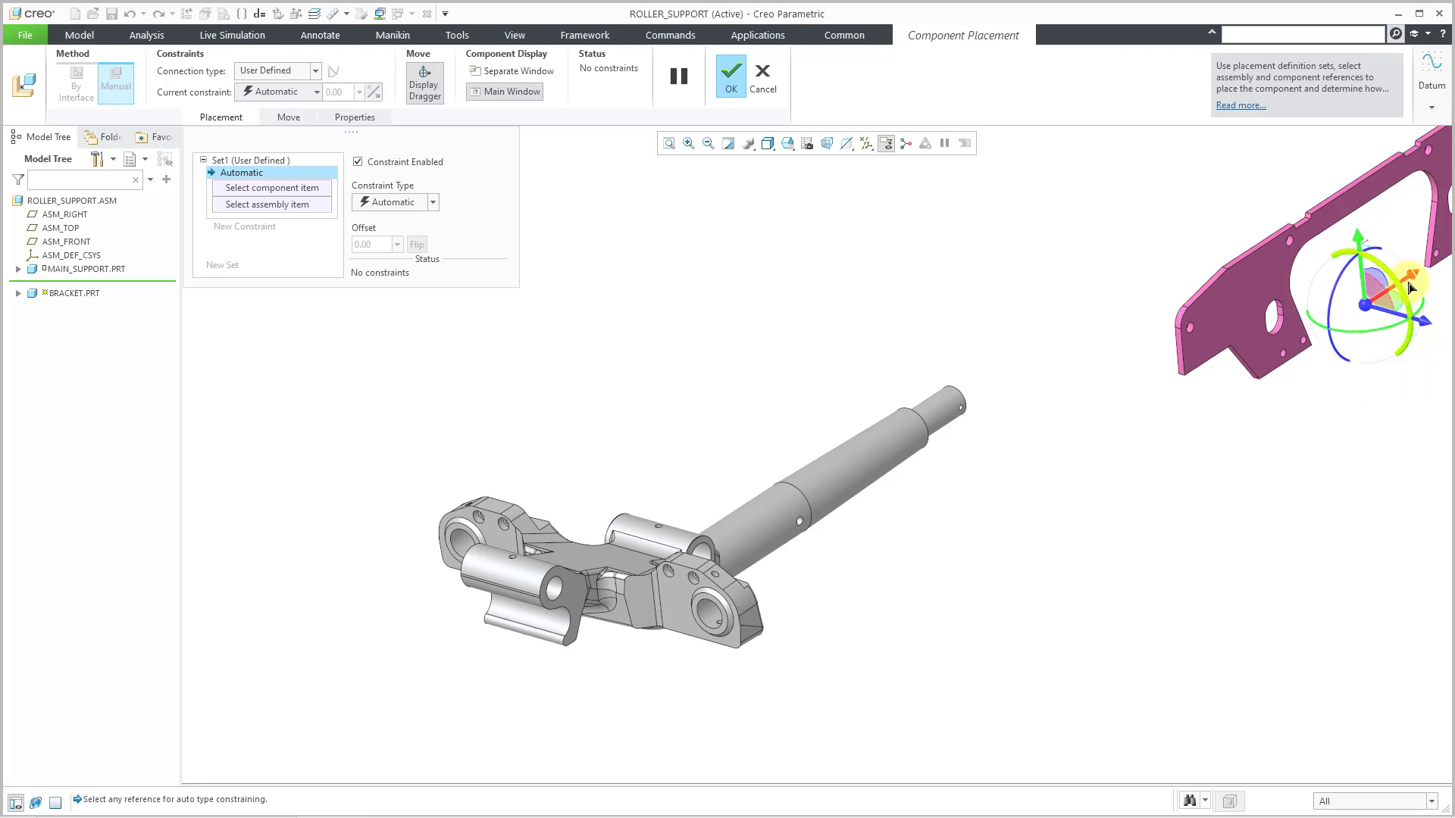
left_click_drag(1367, 354, 769, 503)
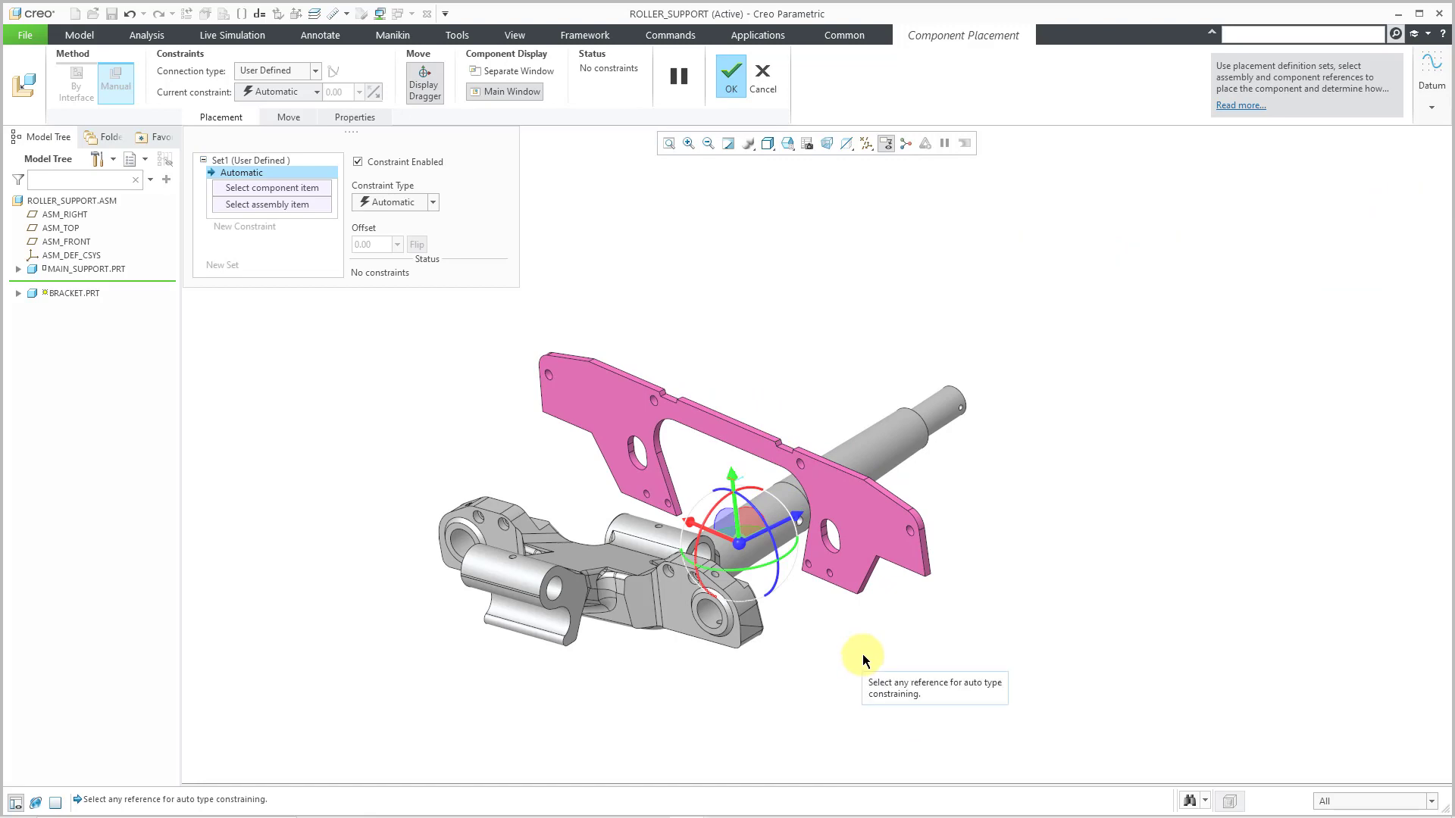
Step: Constrain a lower mounting hole of the bracket coincident with the matching hole in the main support's near arm
scroll(670, 602, "up", 2)
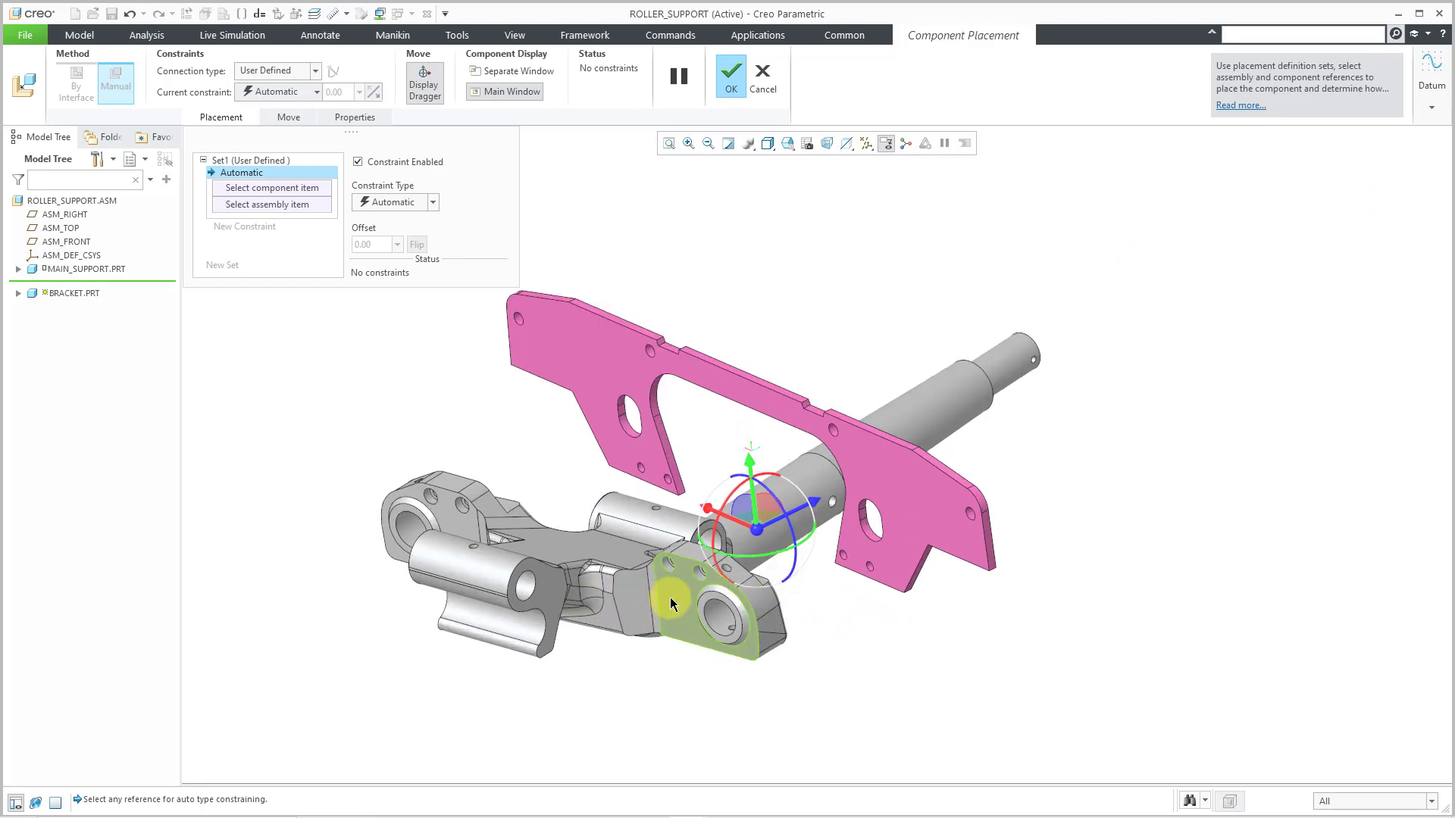
scroll(670, 602, "up", 3)
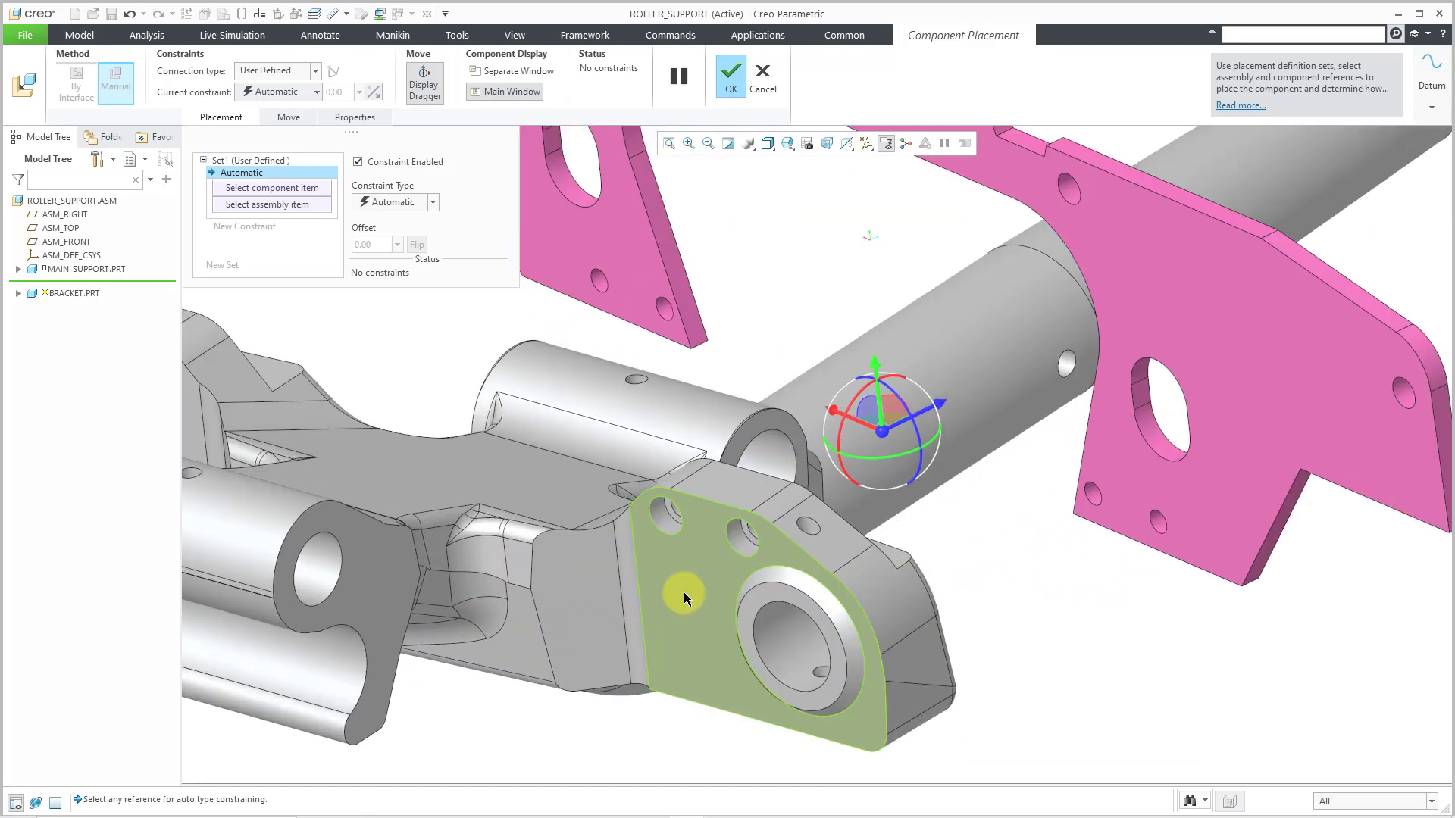
left_click(752, 535)
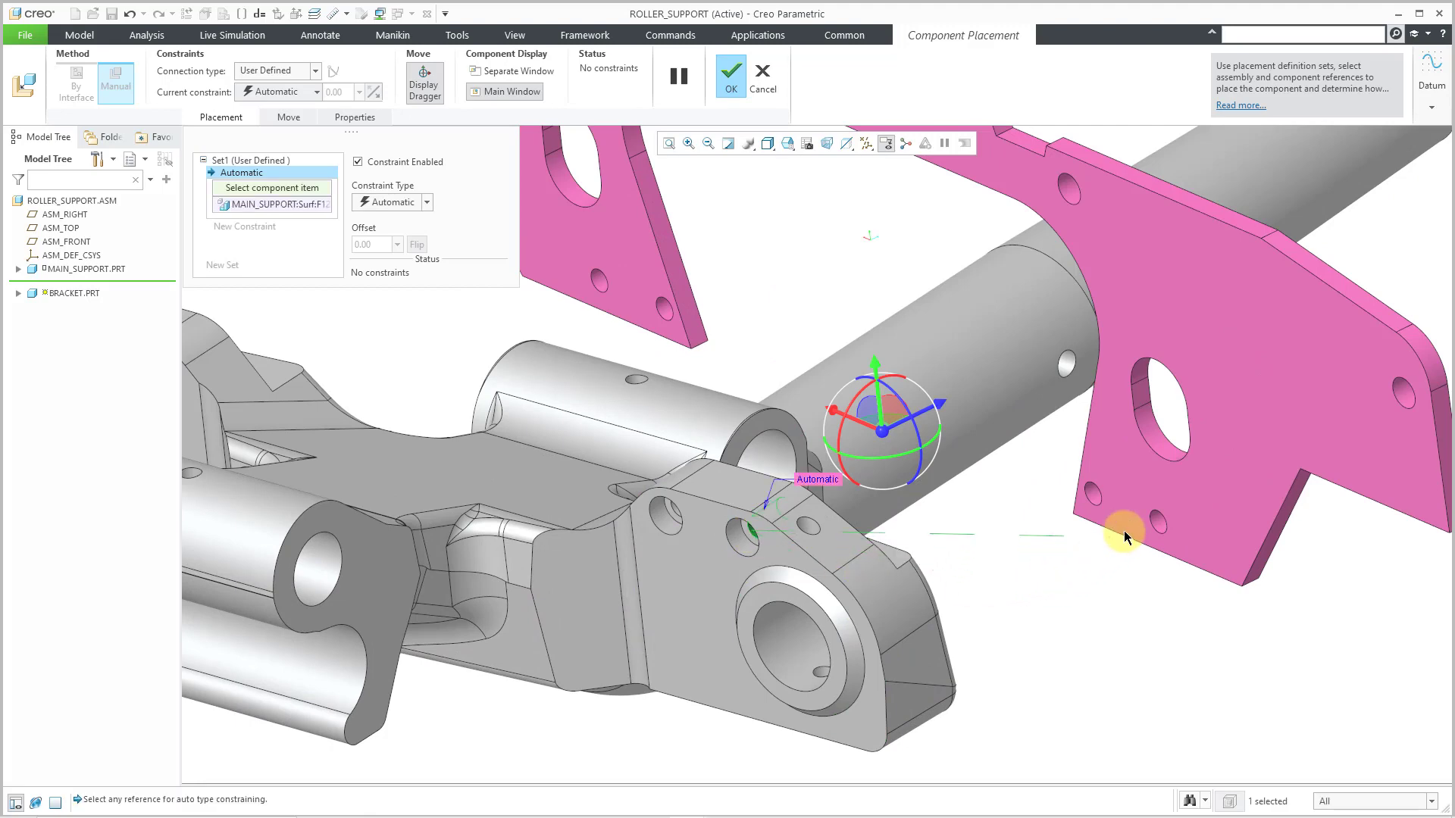
left_click(1158, 523)
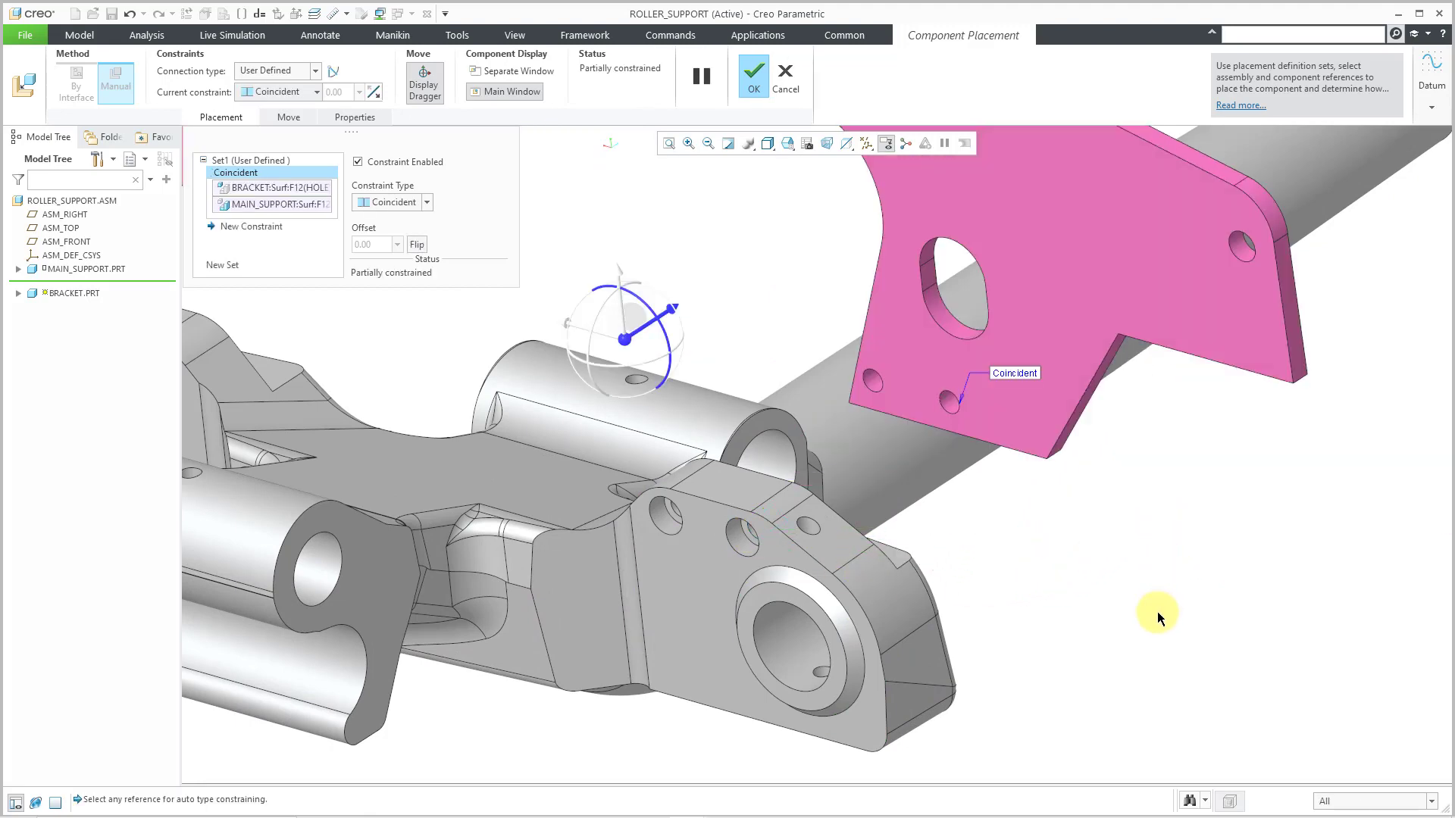
Step: Add an orientation constraint between the bracket's lower hole at the other end and the matching hole in the main support's opposite arm
scroll(1156, 611, "down", 5)
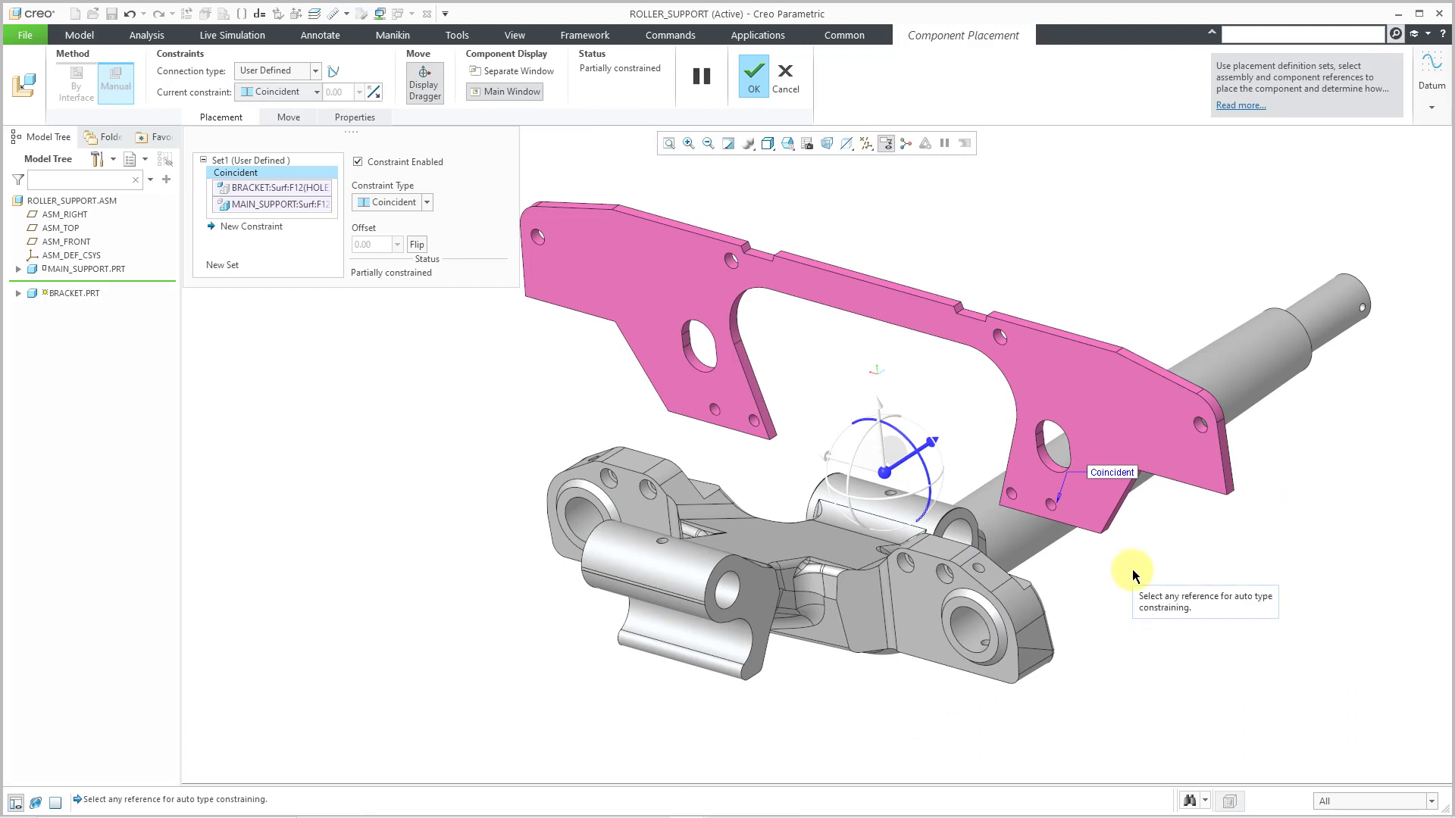
left_click(711, 411)
mouse_move(697, 462)
middle_mouse_down()
mouse_move(733, 455)
mouse_move(685, 465)
middle_mouse_up()
left_click(675, 448)
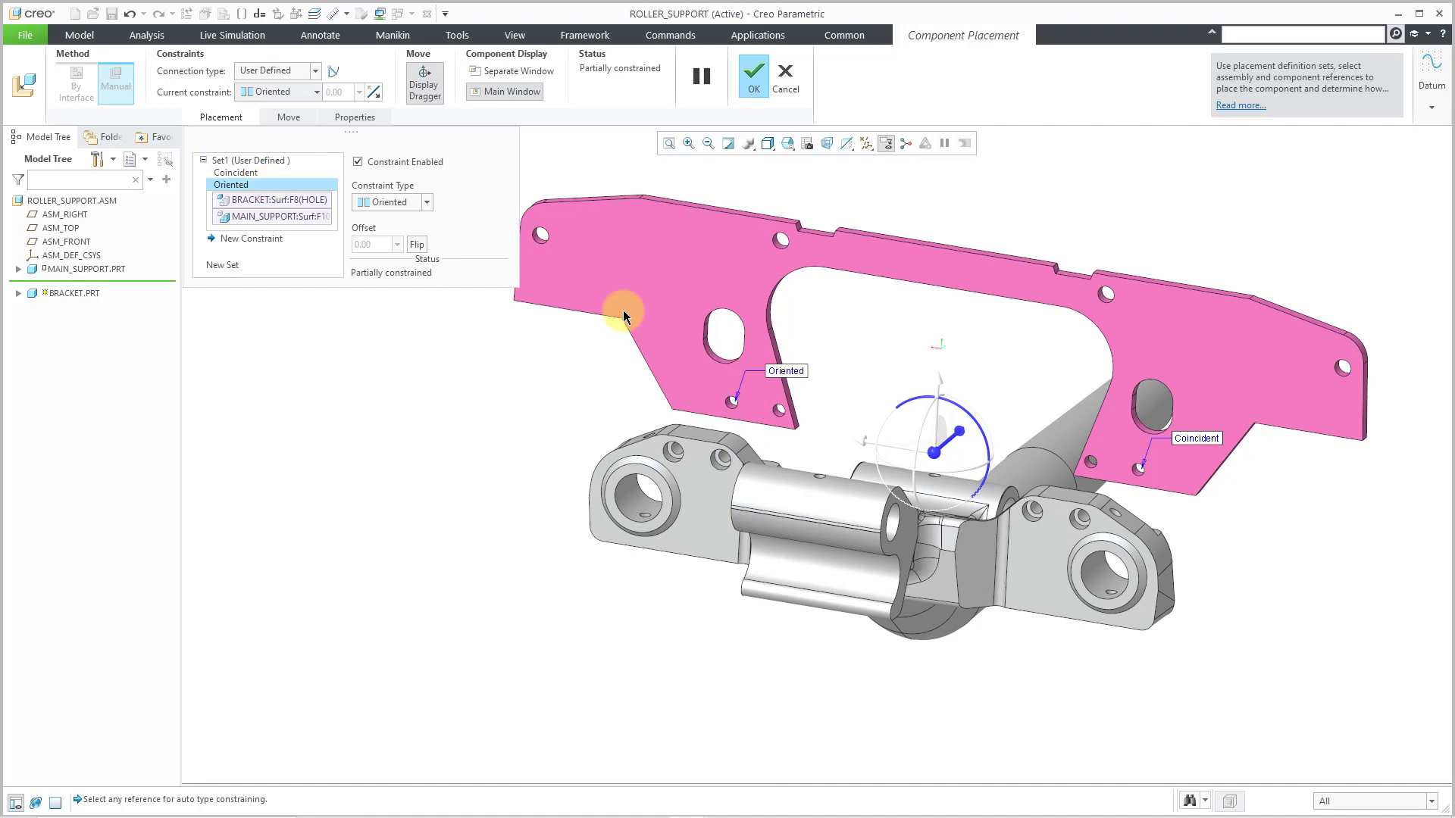
Step: Make the bracket's large flat face coincident with the shaft-side face of the main support's arm and accept the bracket placement
middle_click_drag(886, 364, 863, 384)
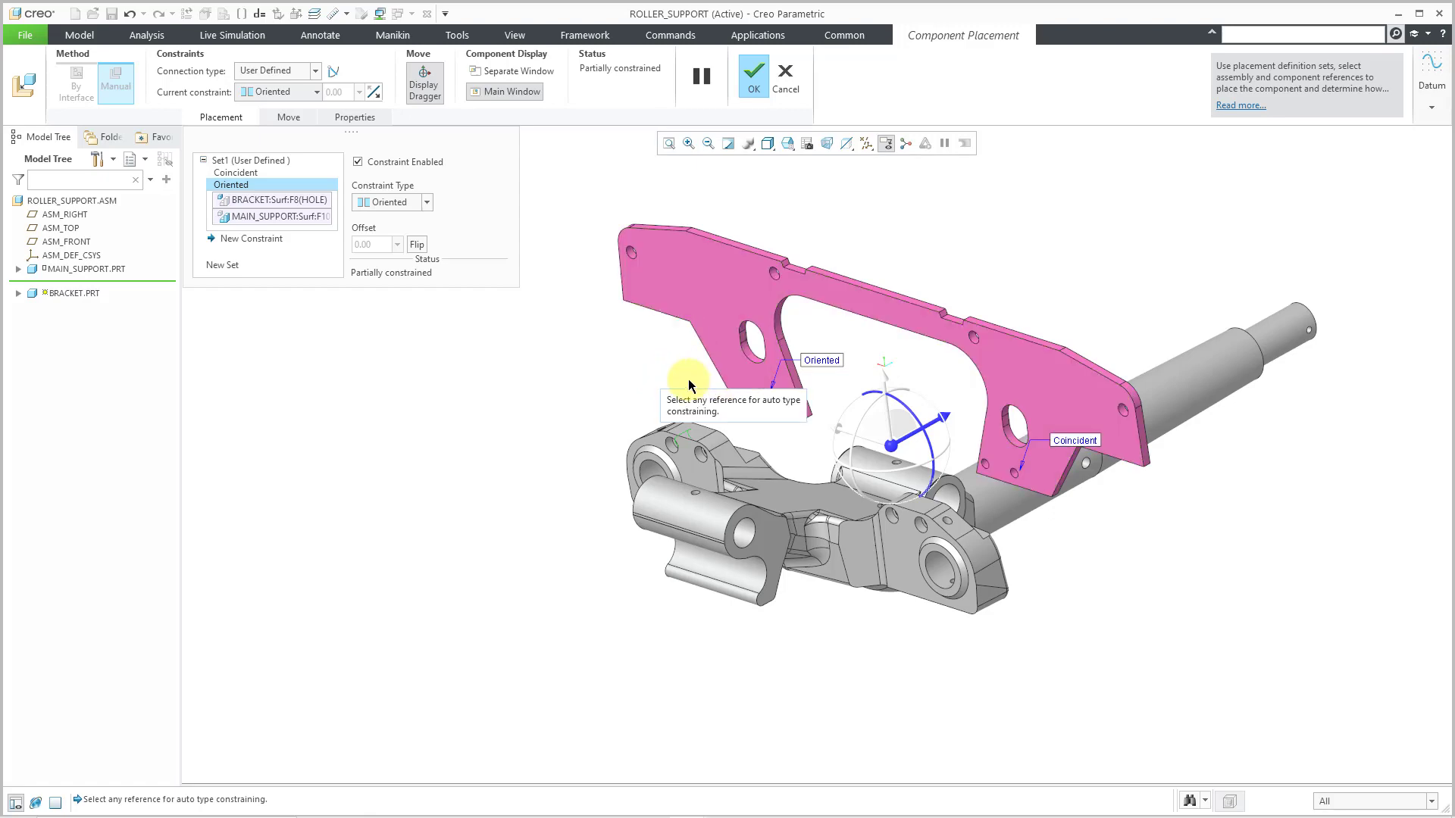
left_click(729, 366)
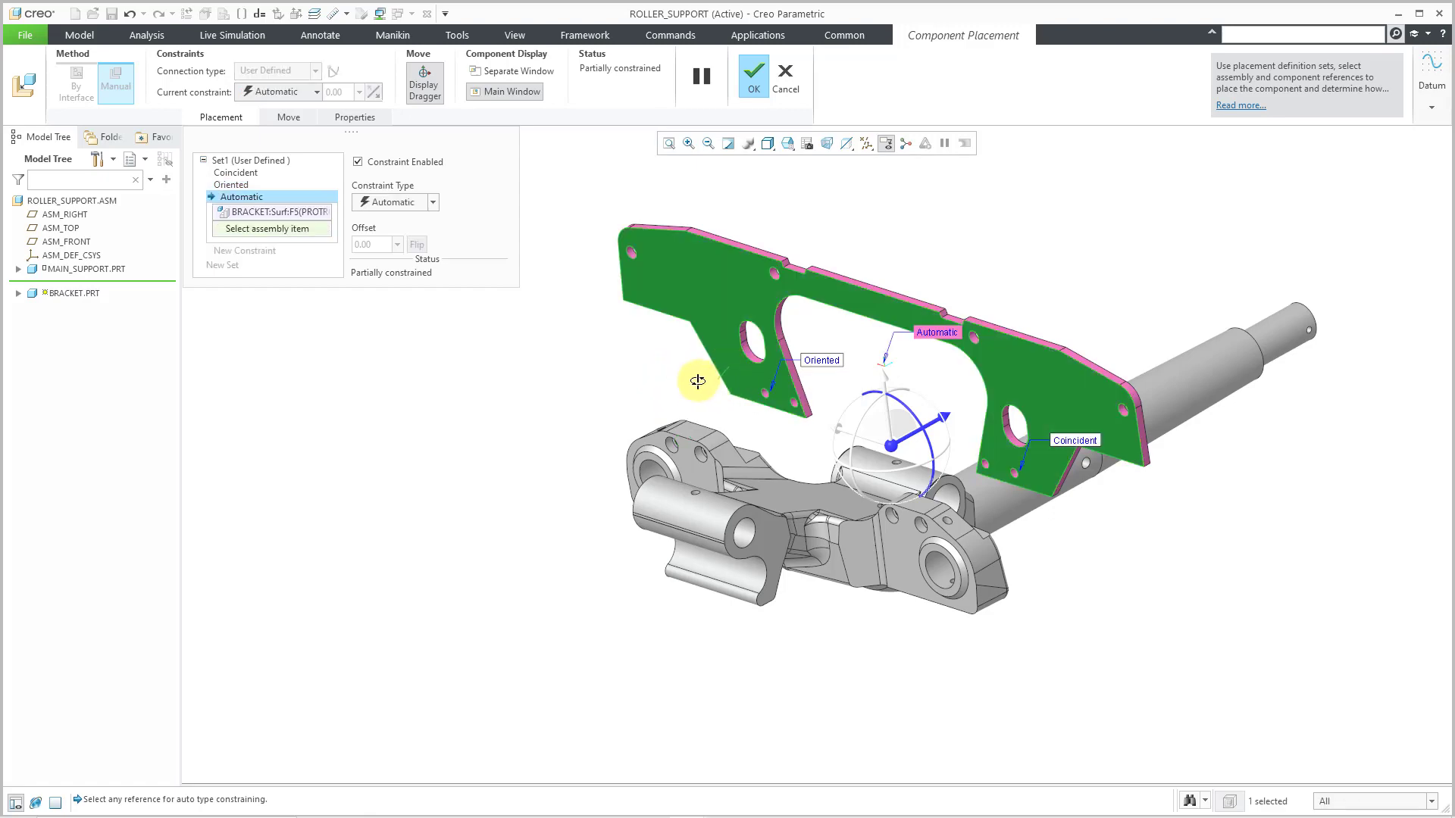
middle_click_drag(698, 381, 623, 438)
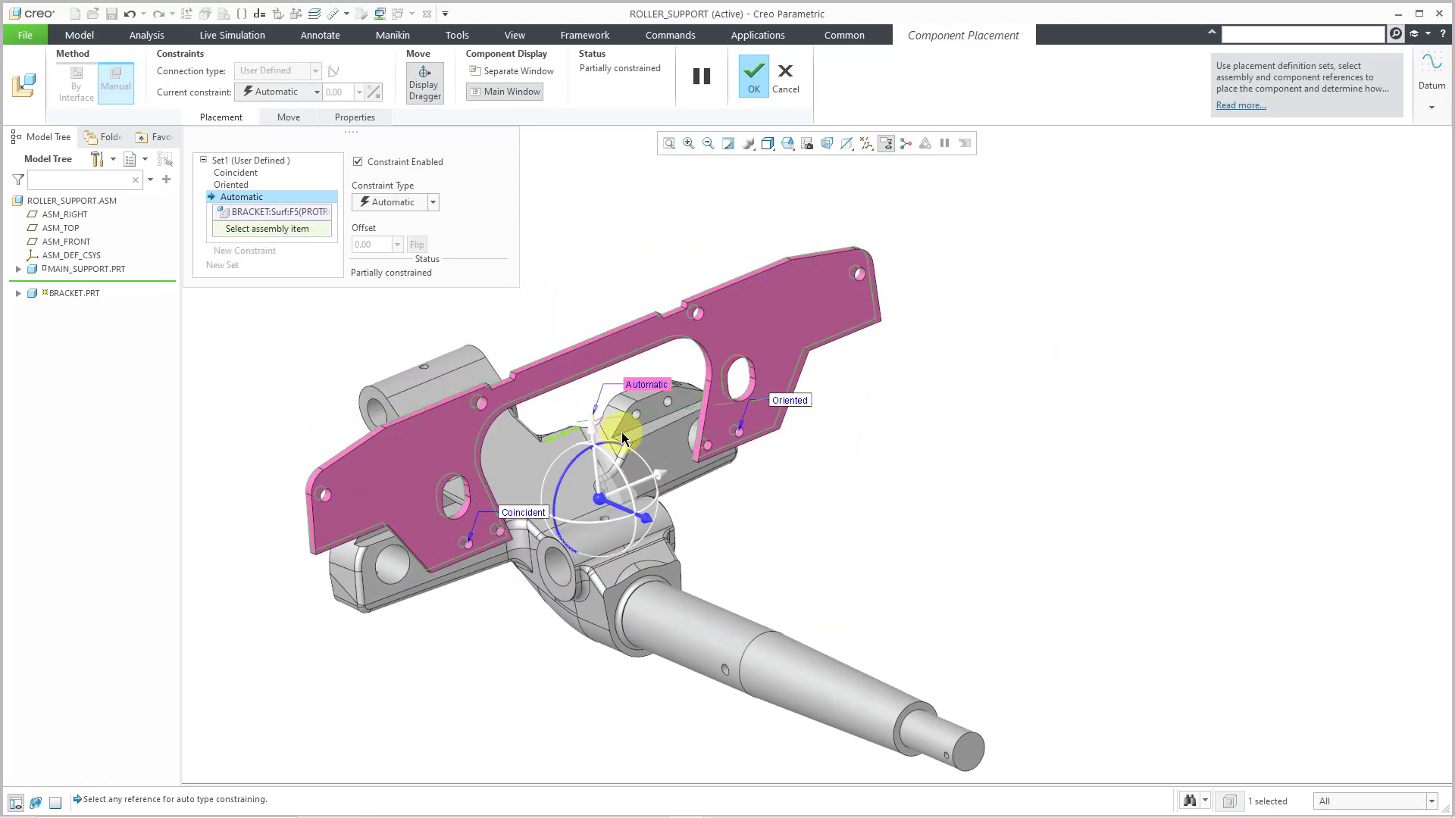
left_click(656, 412)
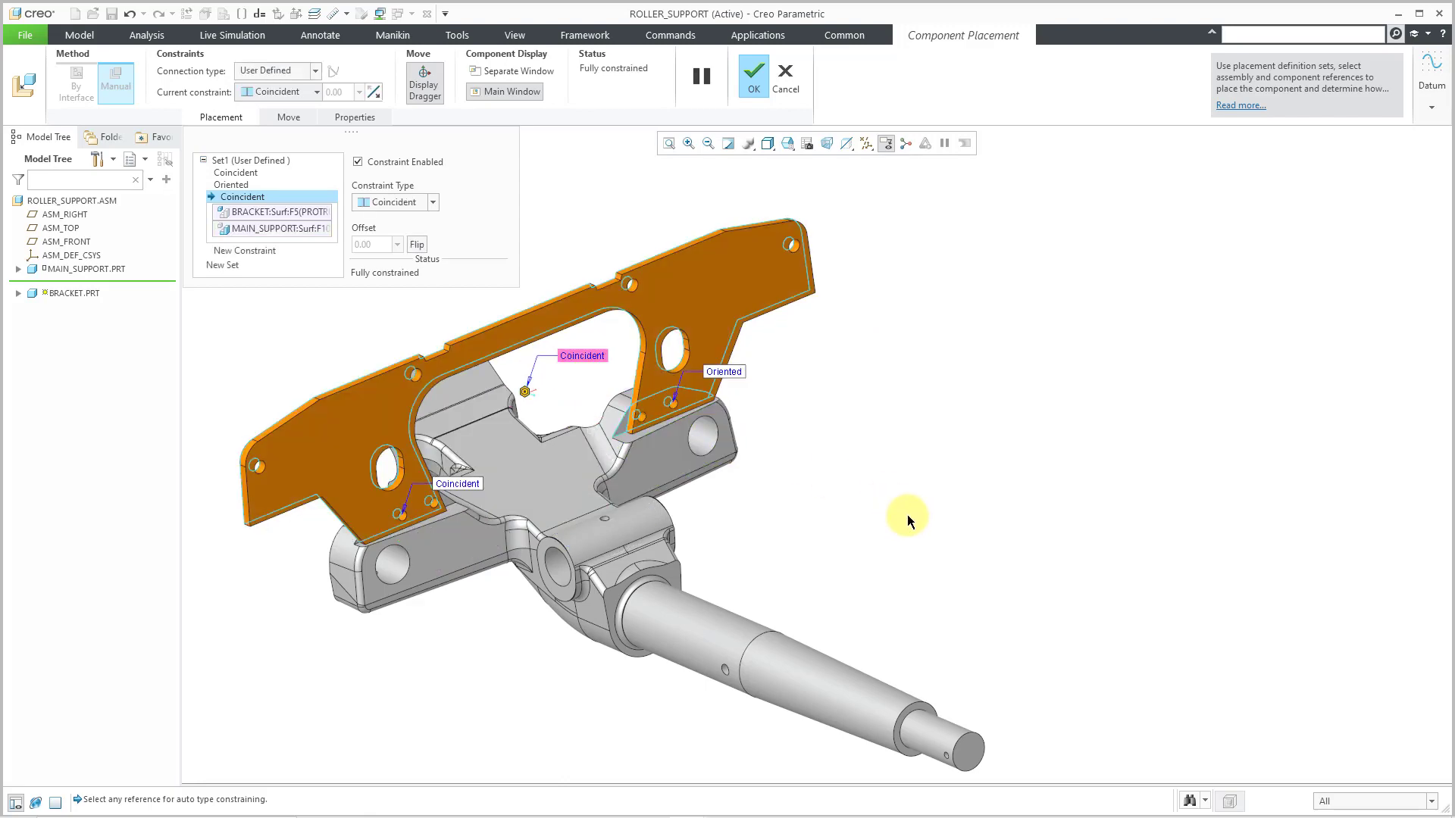
middle_click_drag(853, 447, 1061, 497)
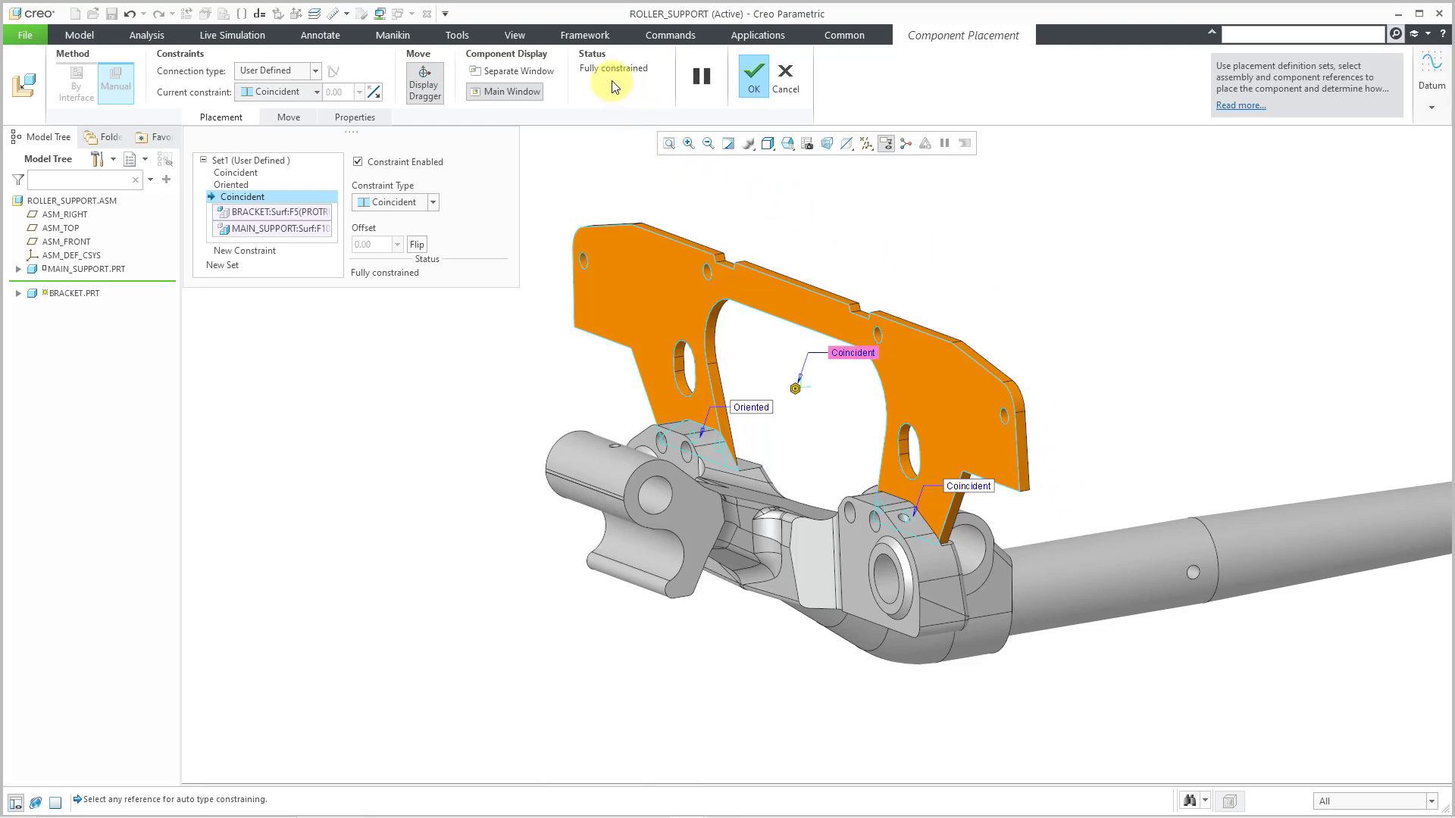
left_click(753, 84)
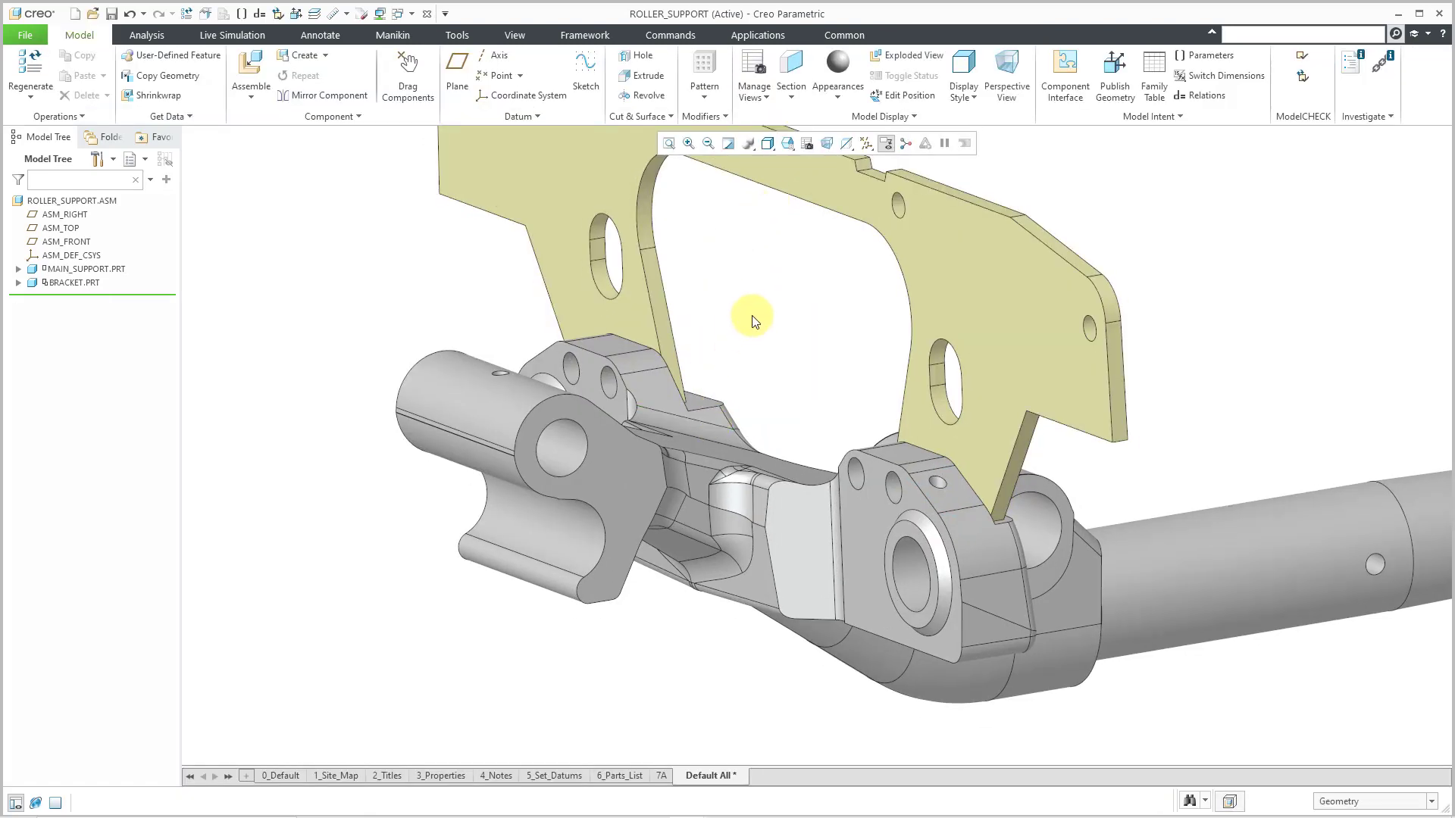
Step: Redefine the placement of MAIN_SUPPORT.PRT with a Default constraint at the assembly origin and accept it
middle_click_drag(753, 319, 738, 397)
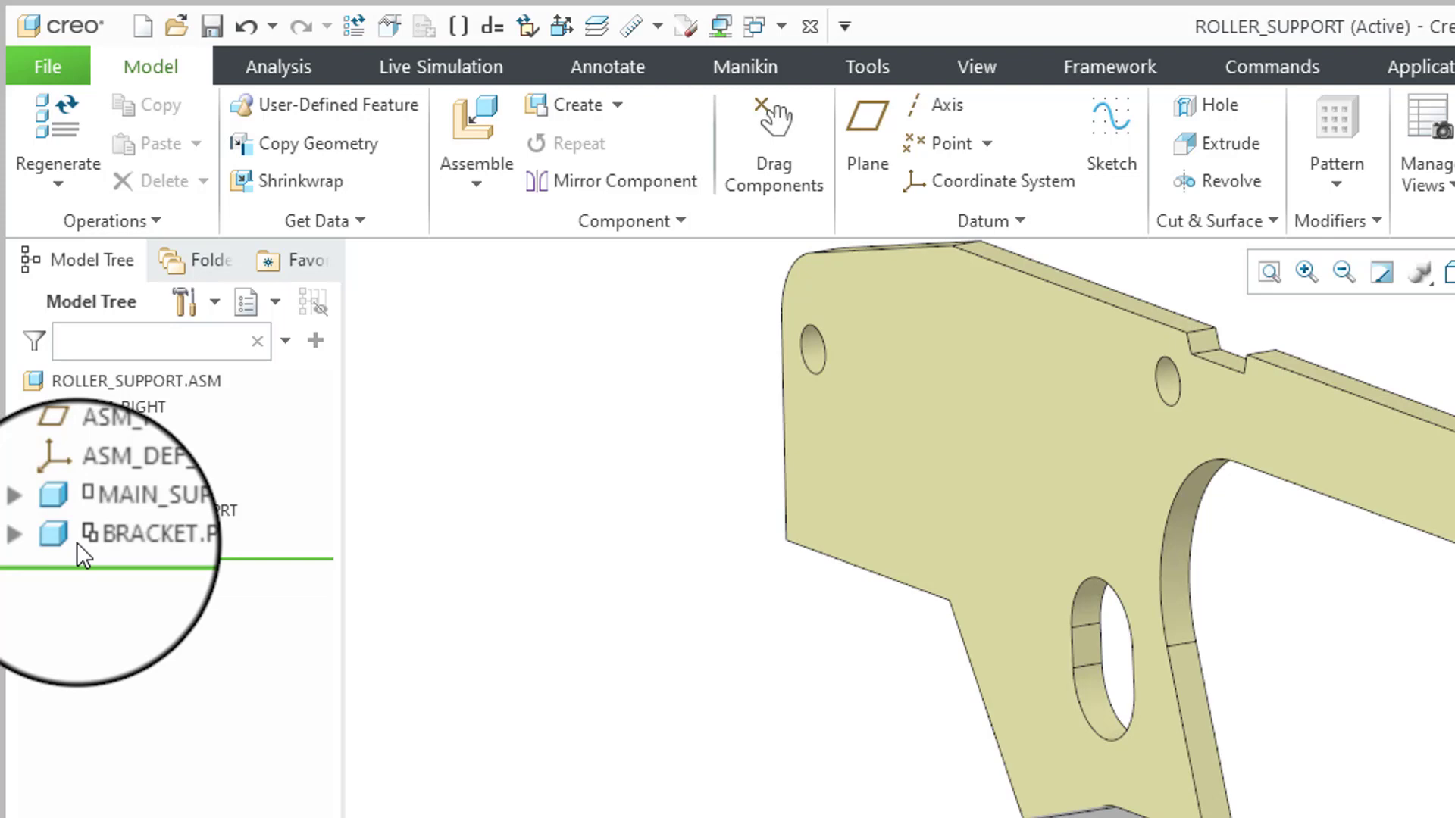
left_click(155, 511)
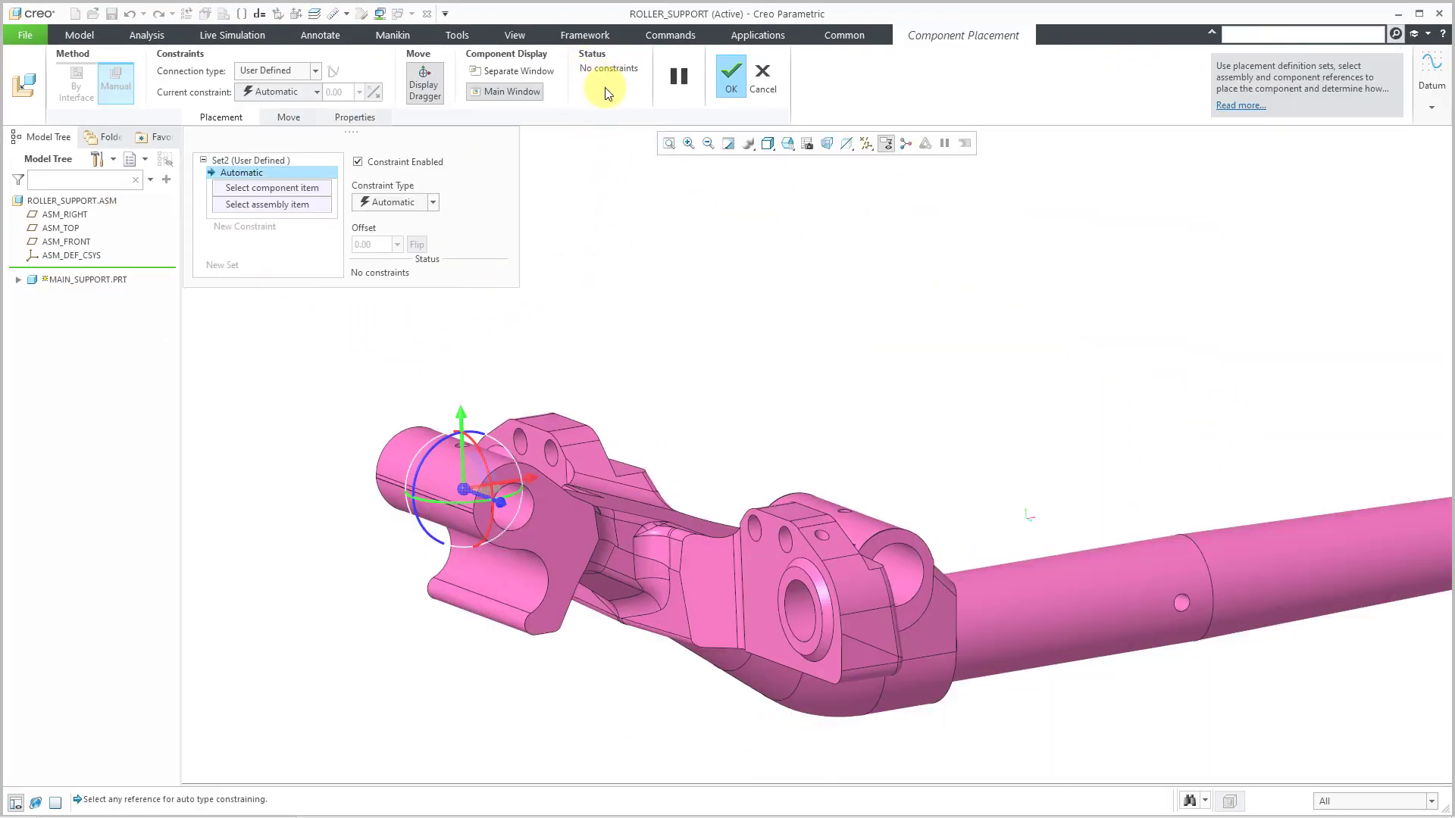
right_click(656, 289)
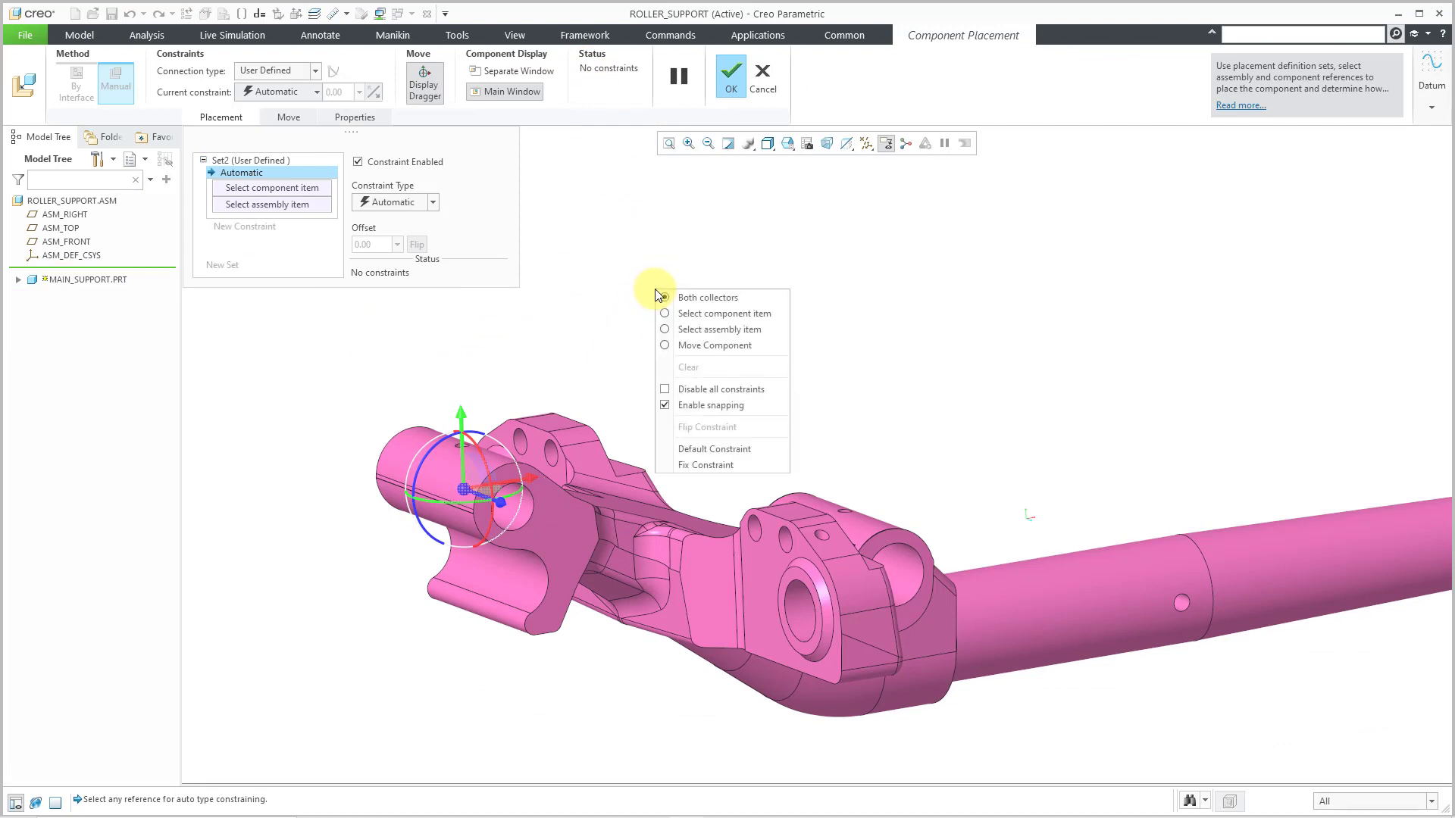
left_click(724, 451)
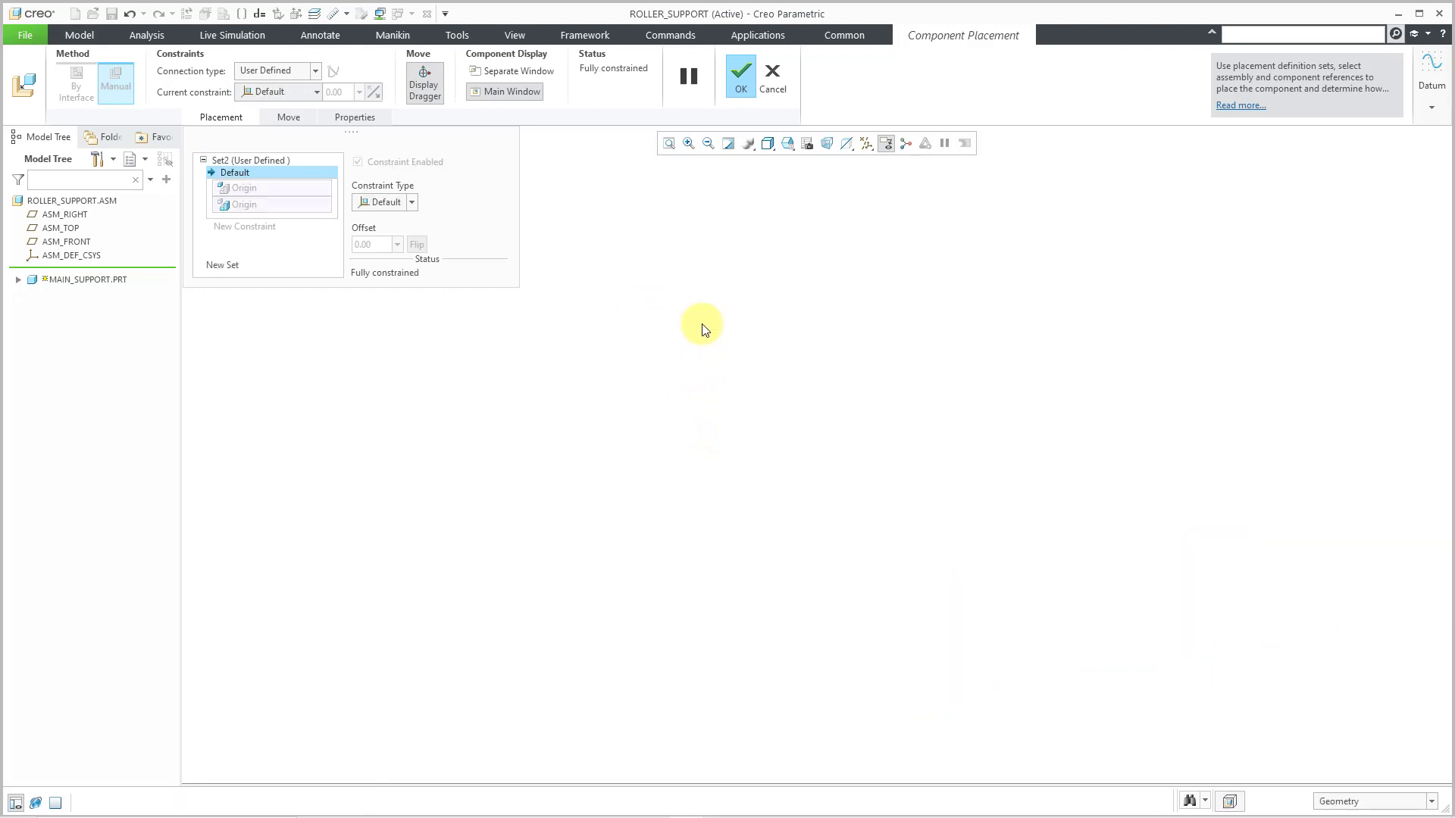
left_click(670, 144)
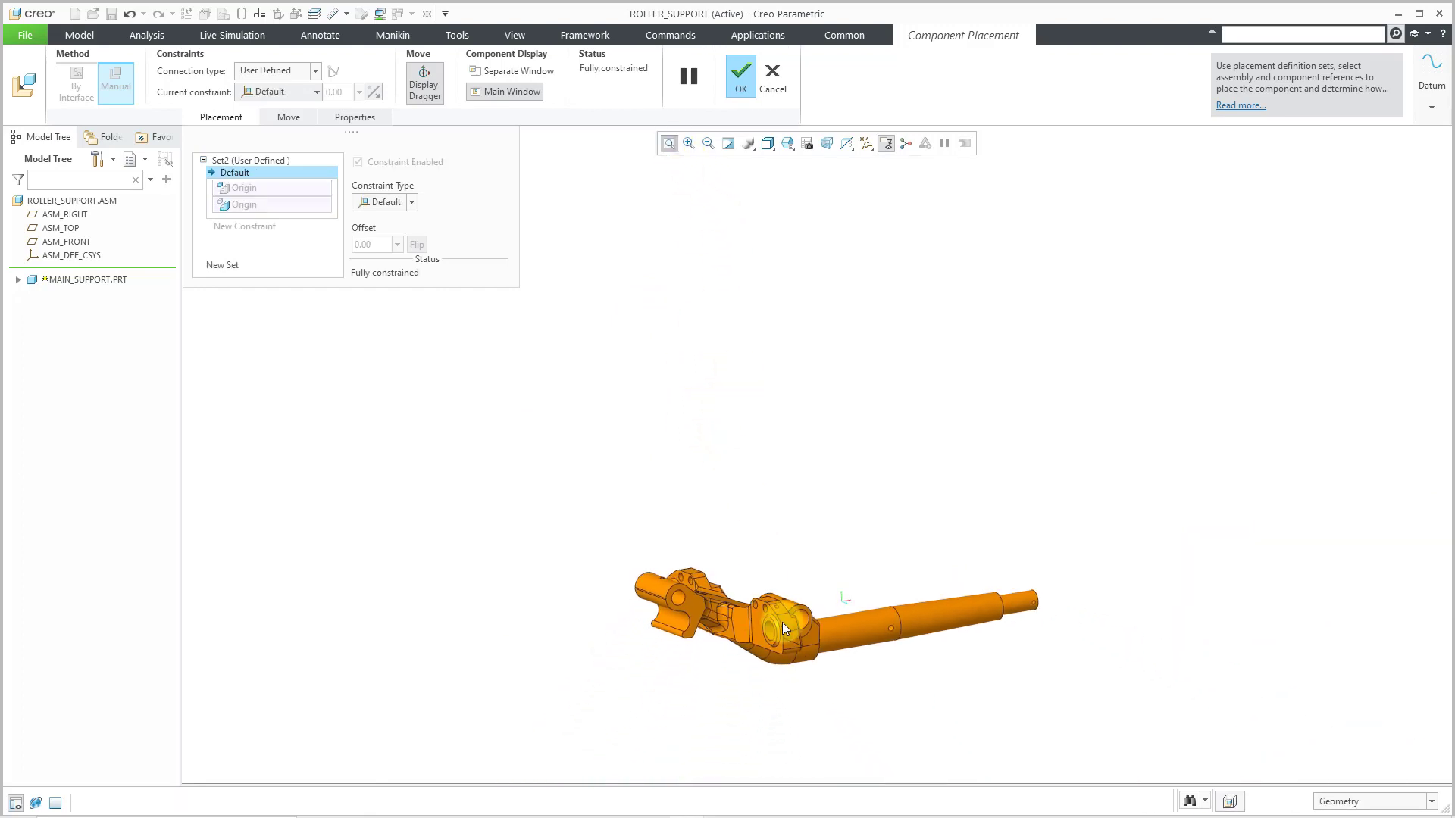
scroll(810, 669, "down", 3)
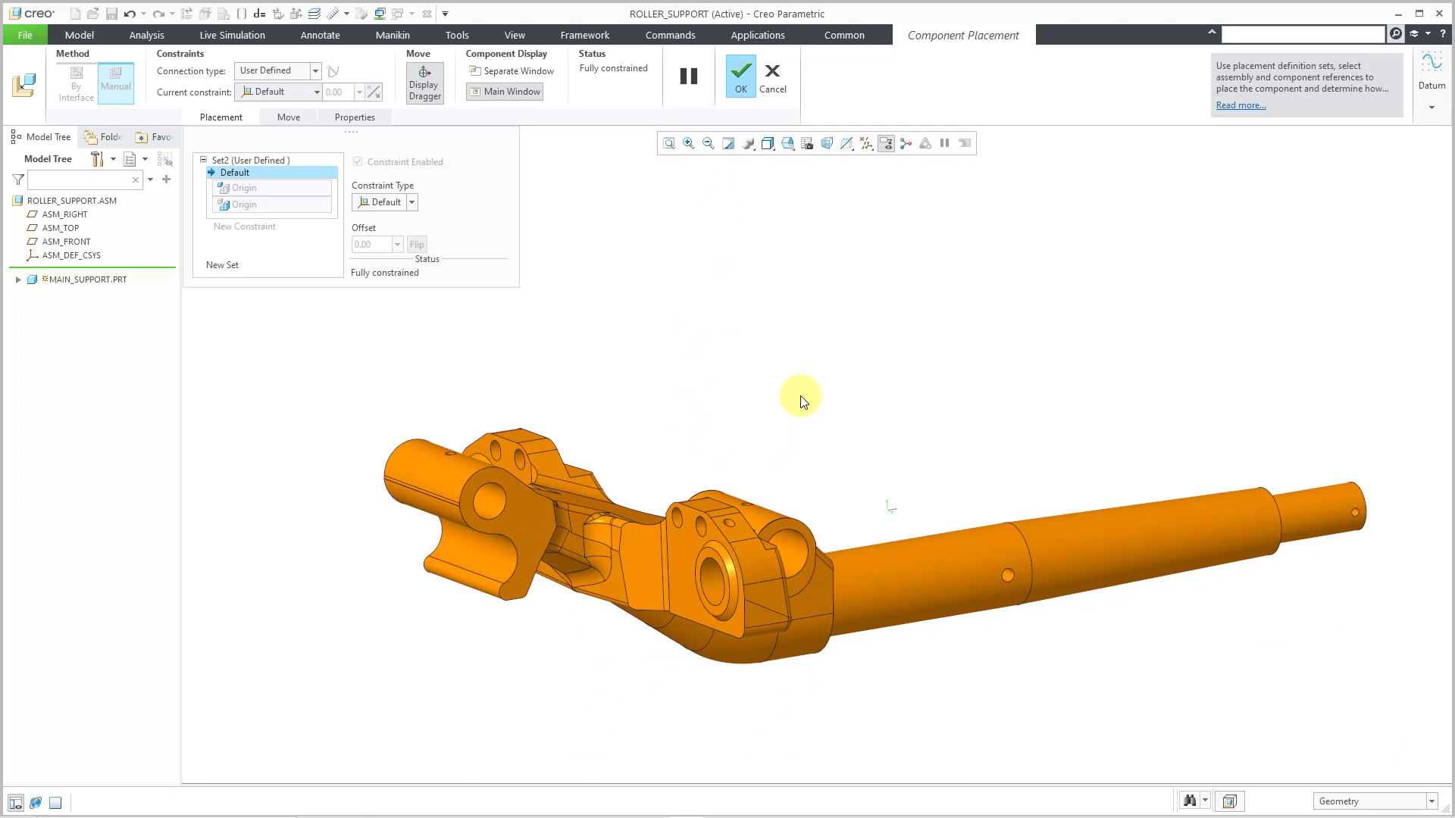
middle_click(801, 396)
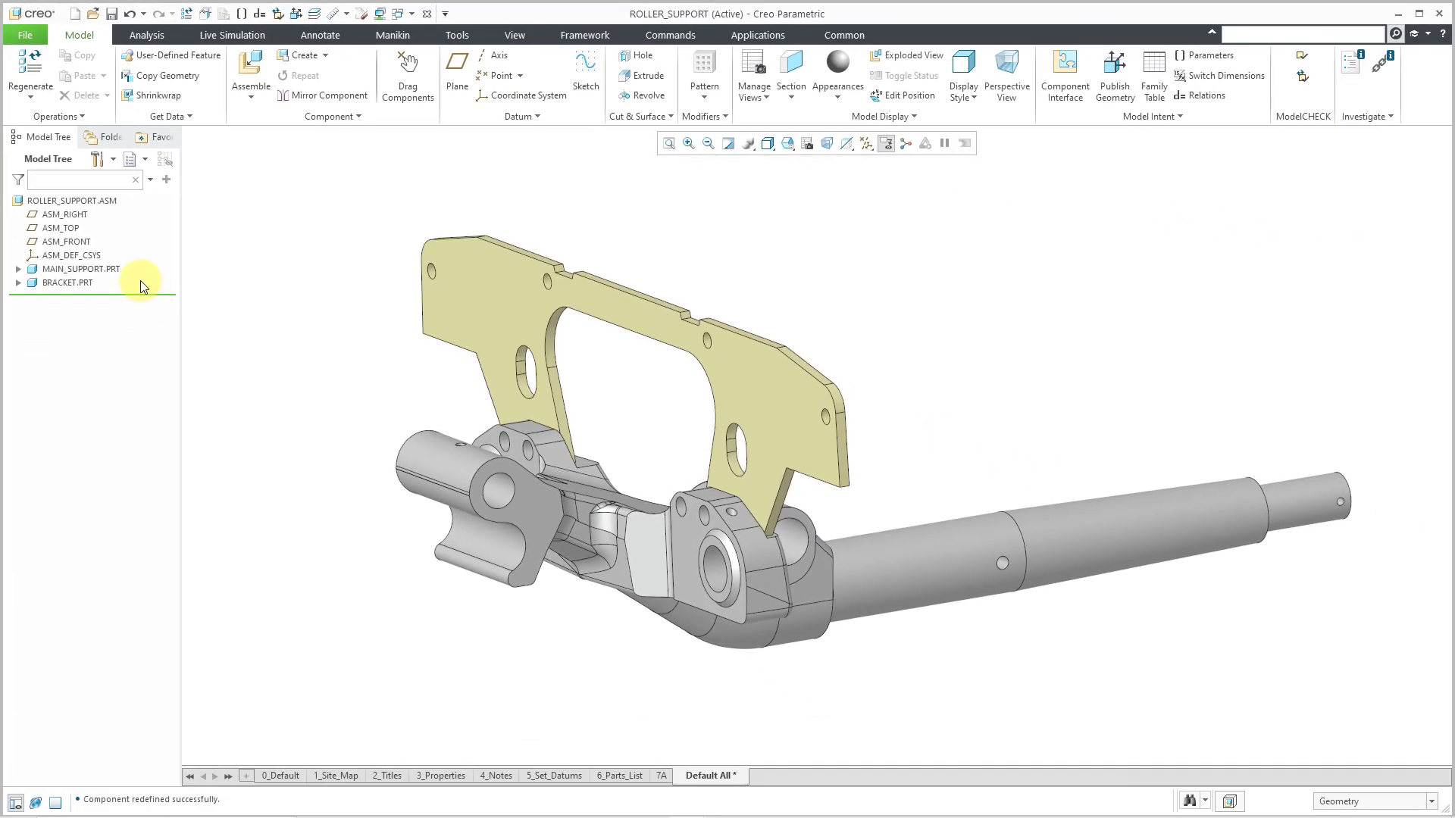
Step: Bring pin.prt into the assembly and move it close to the main support, beside the arm on the shaft side
middle_click_drag(656, 542, 708, 559)
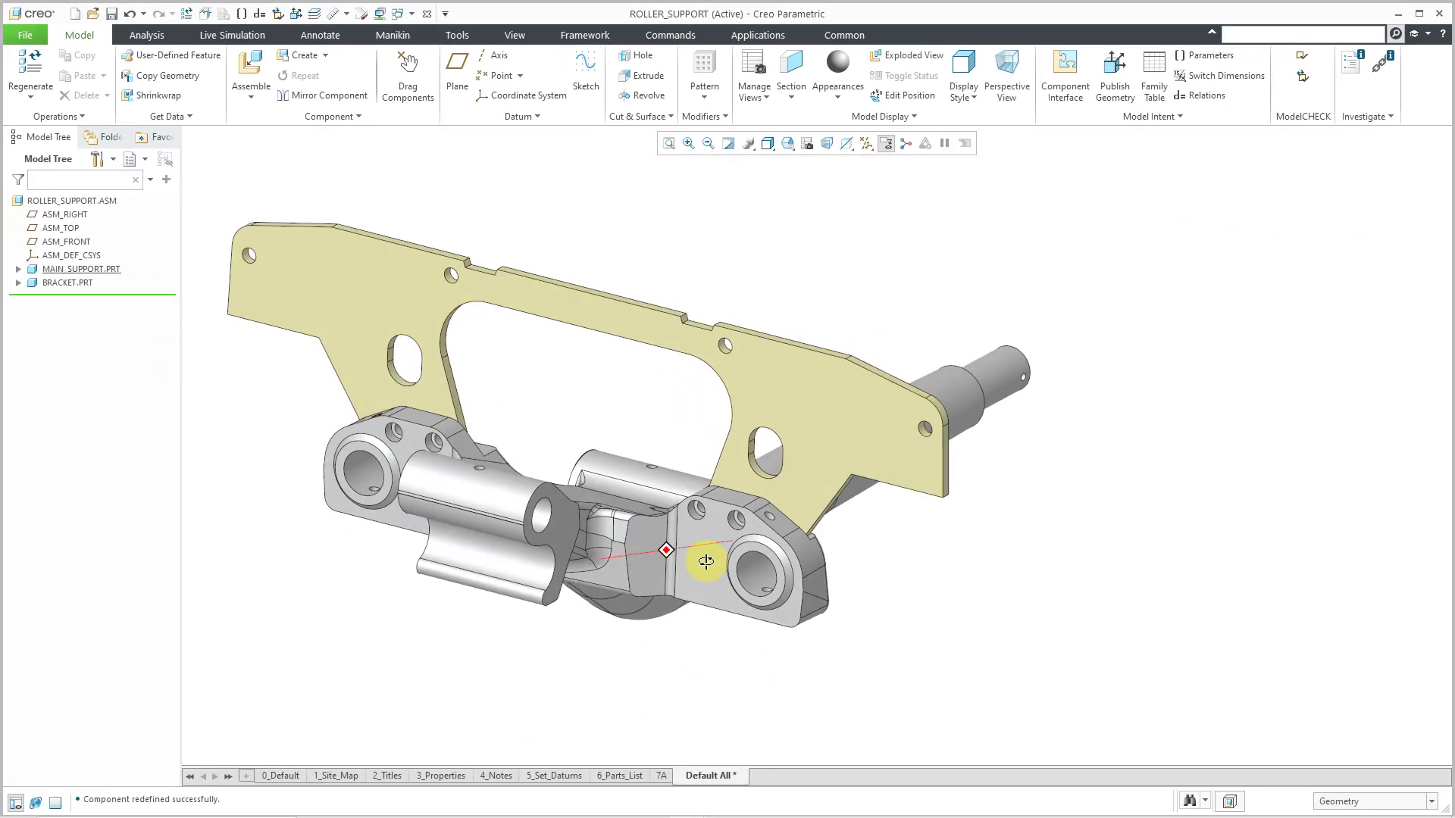
left_click(248, 80)
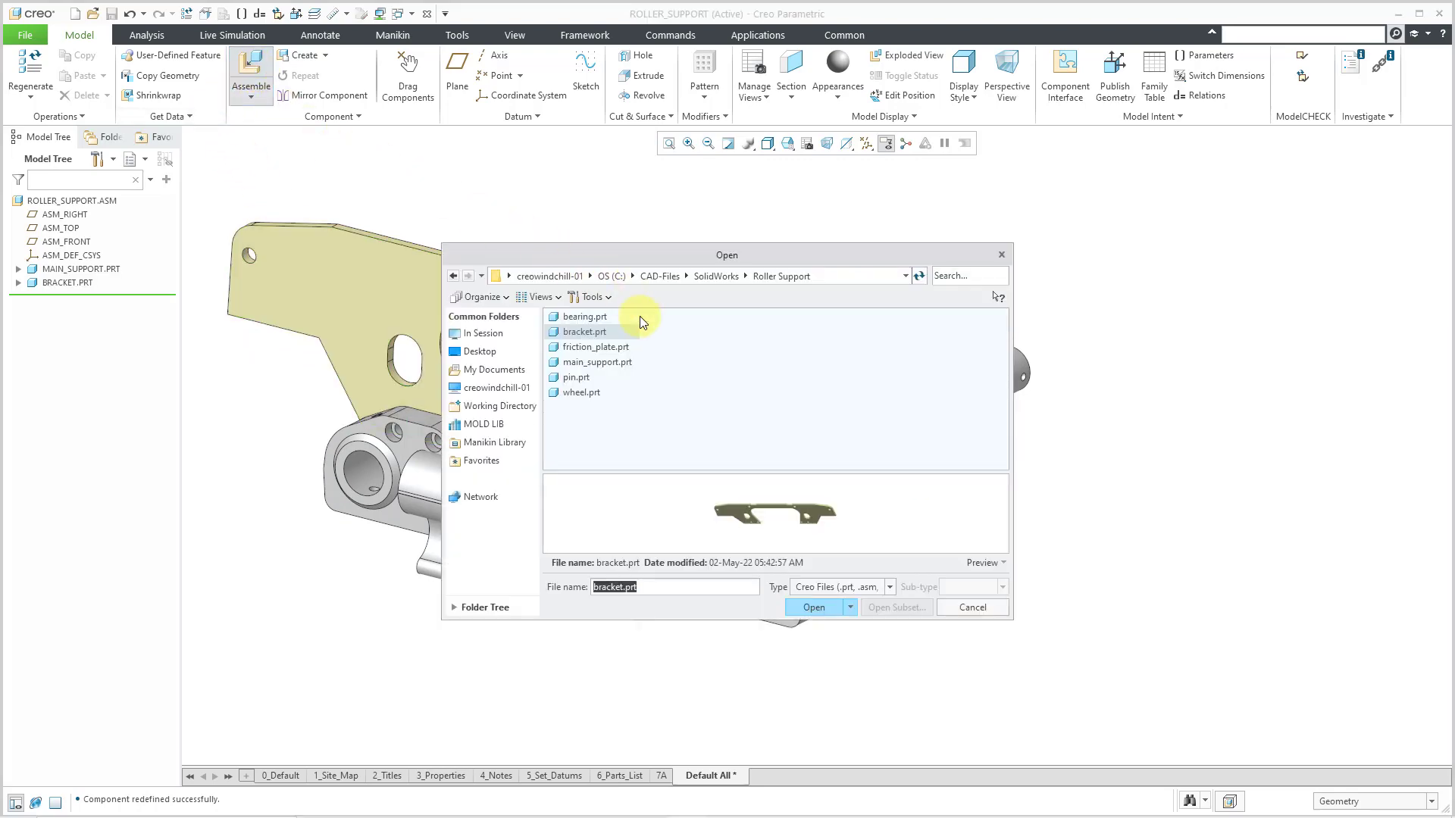
double_click(577, 377)
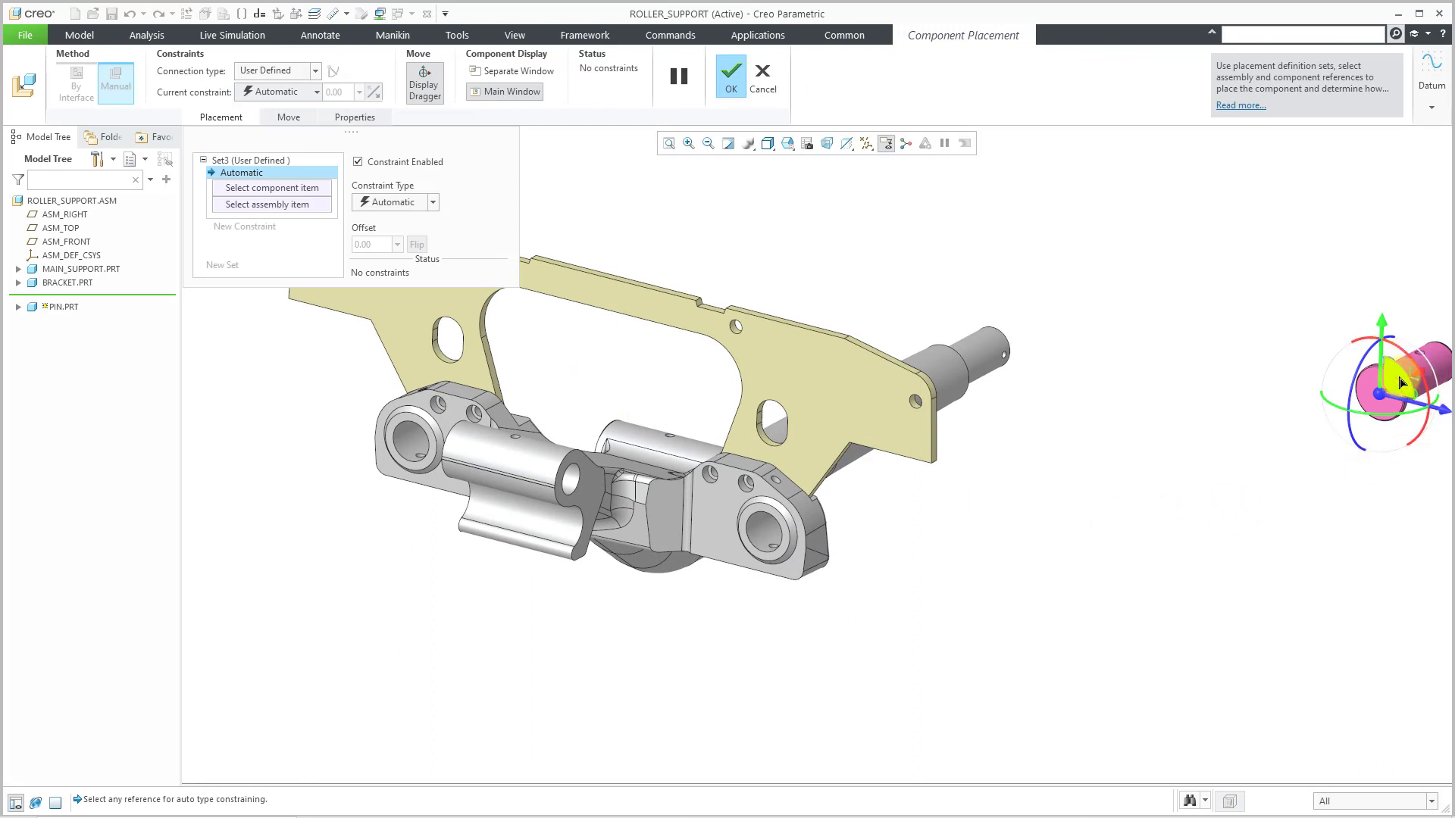
left_click_drag(1400, 383, 993, 564)
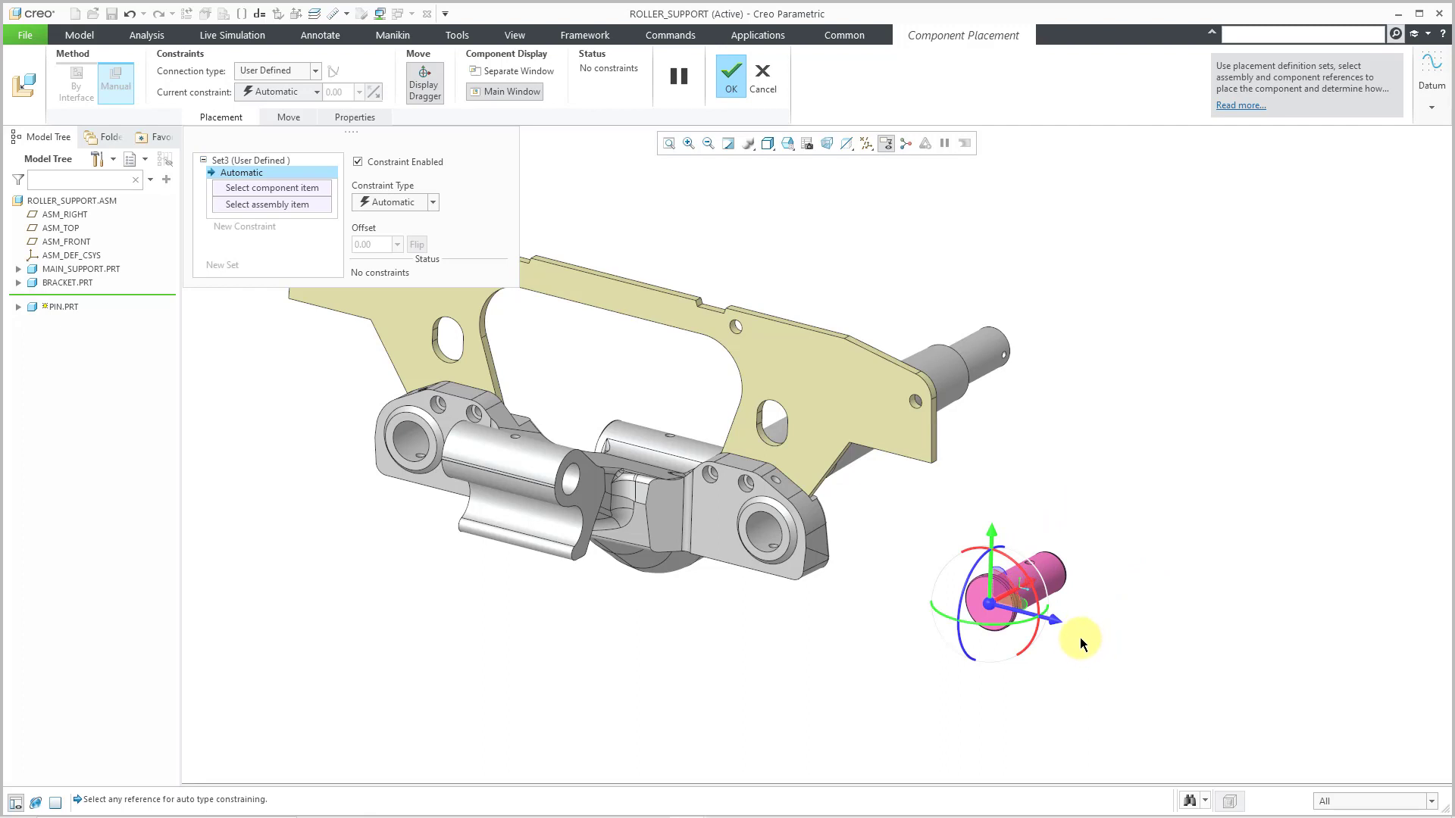
Step: Make the pin's cylindrical surface coincident with the large bore in the nearby support arm and slide the pin out in front of it
left_click(1054, 583)
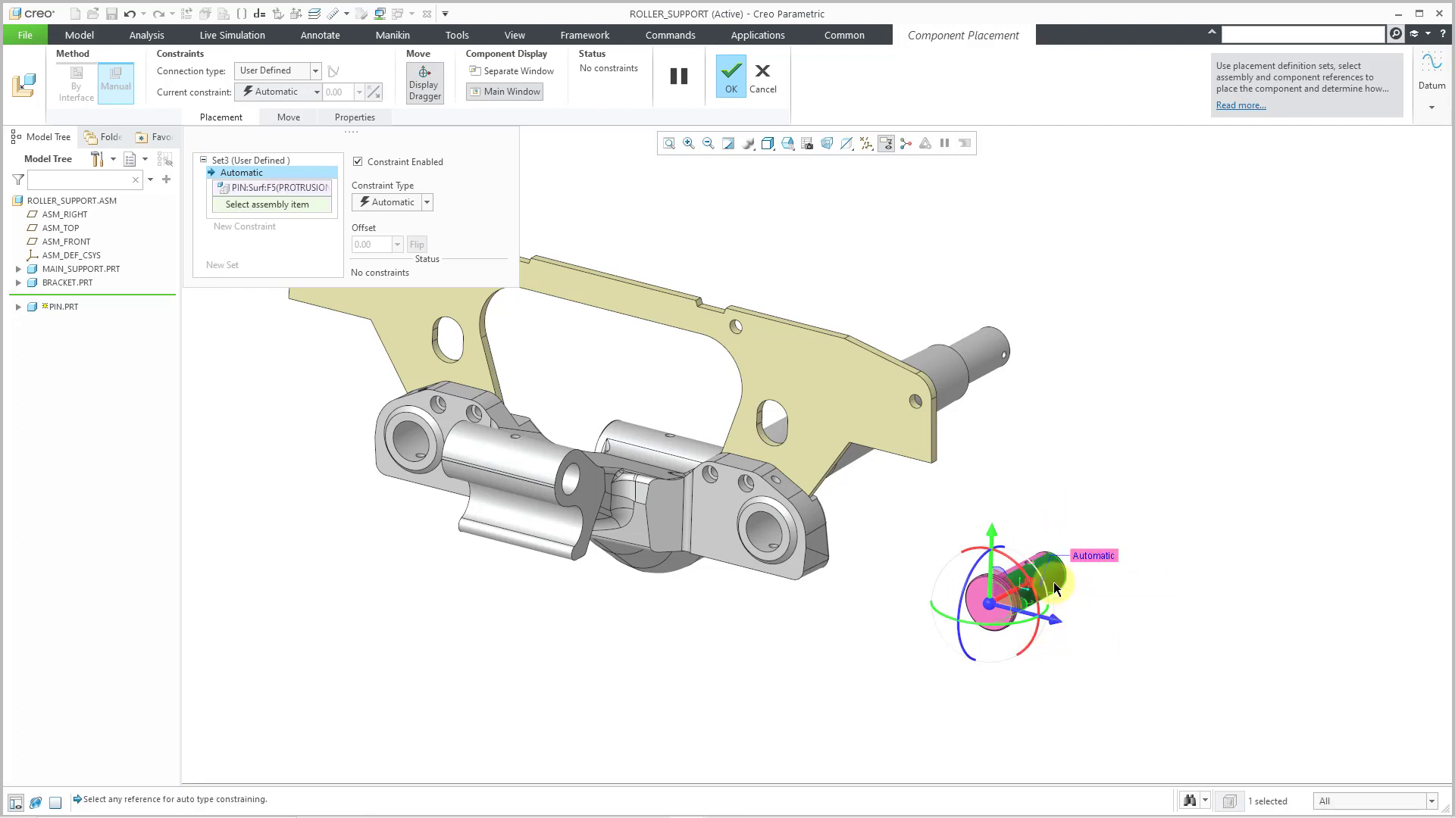
left_click(768, 535)
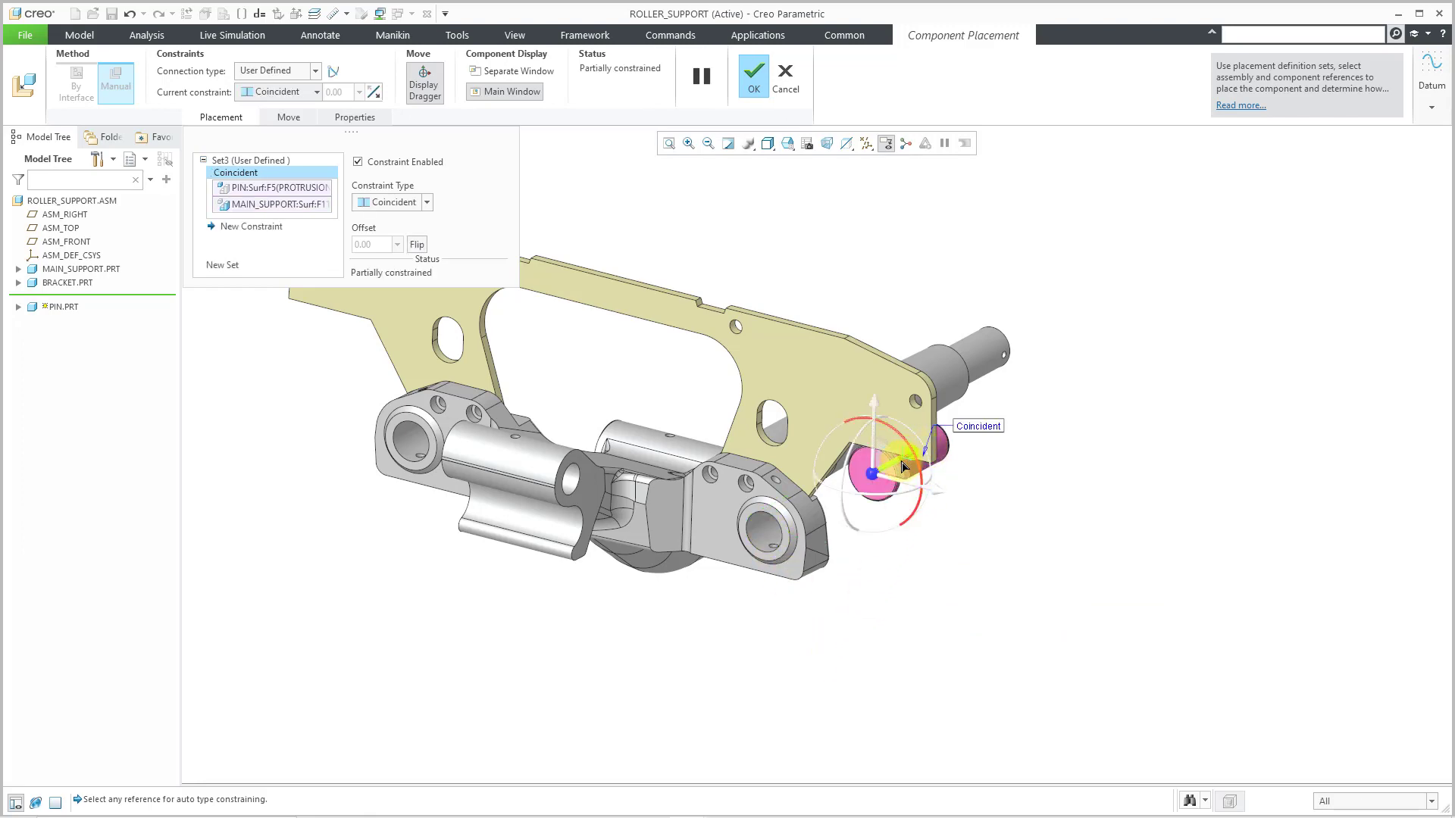
left_click_drag(919, 452, 680, 580)
Step: Add an orientation constraint between the pin's cross hole and the small hole inside the arm's bore, and accept the pin placement
scroll(741, 513, "up", 5)
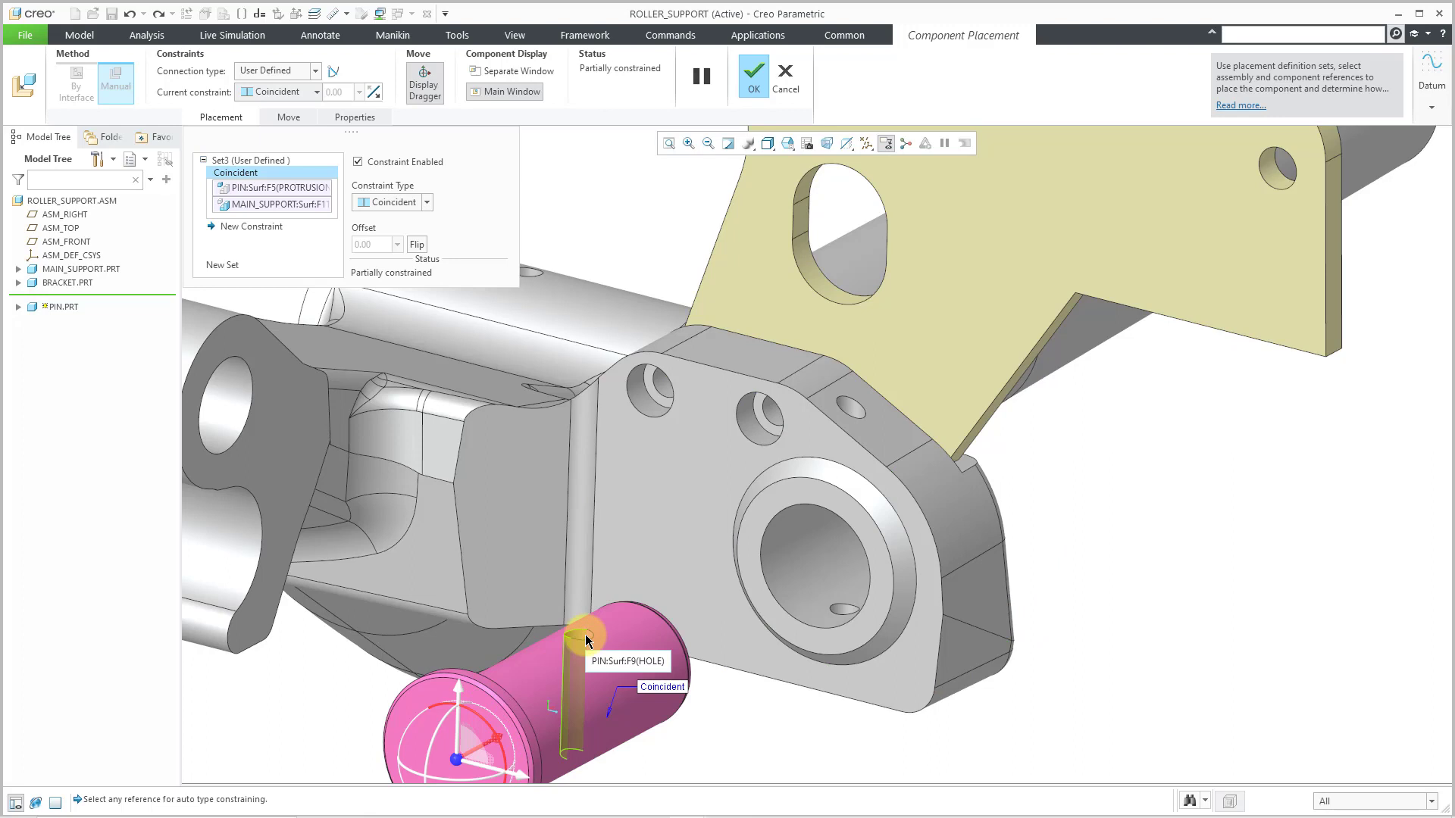
right_click(1049, 460)
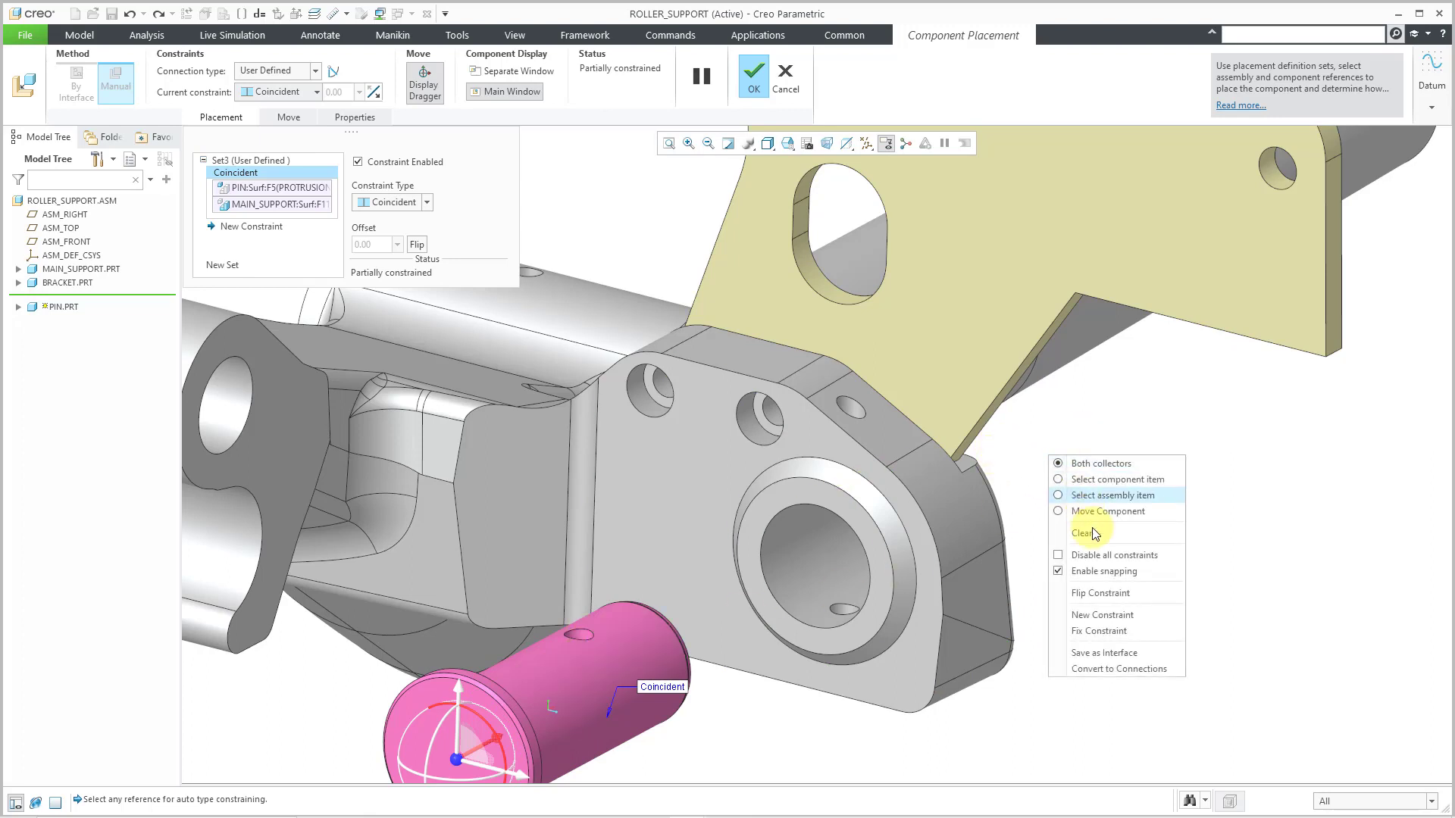
left_click(1105, 616)
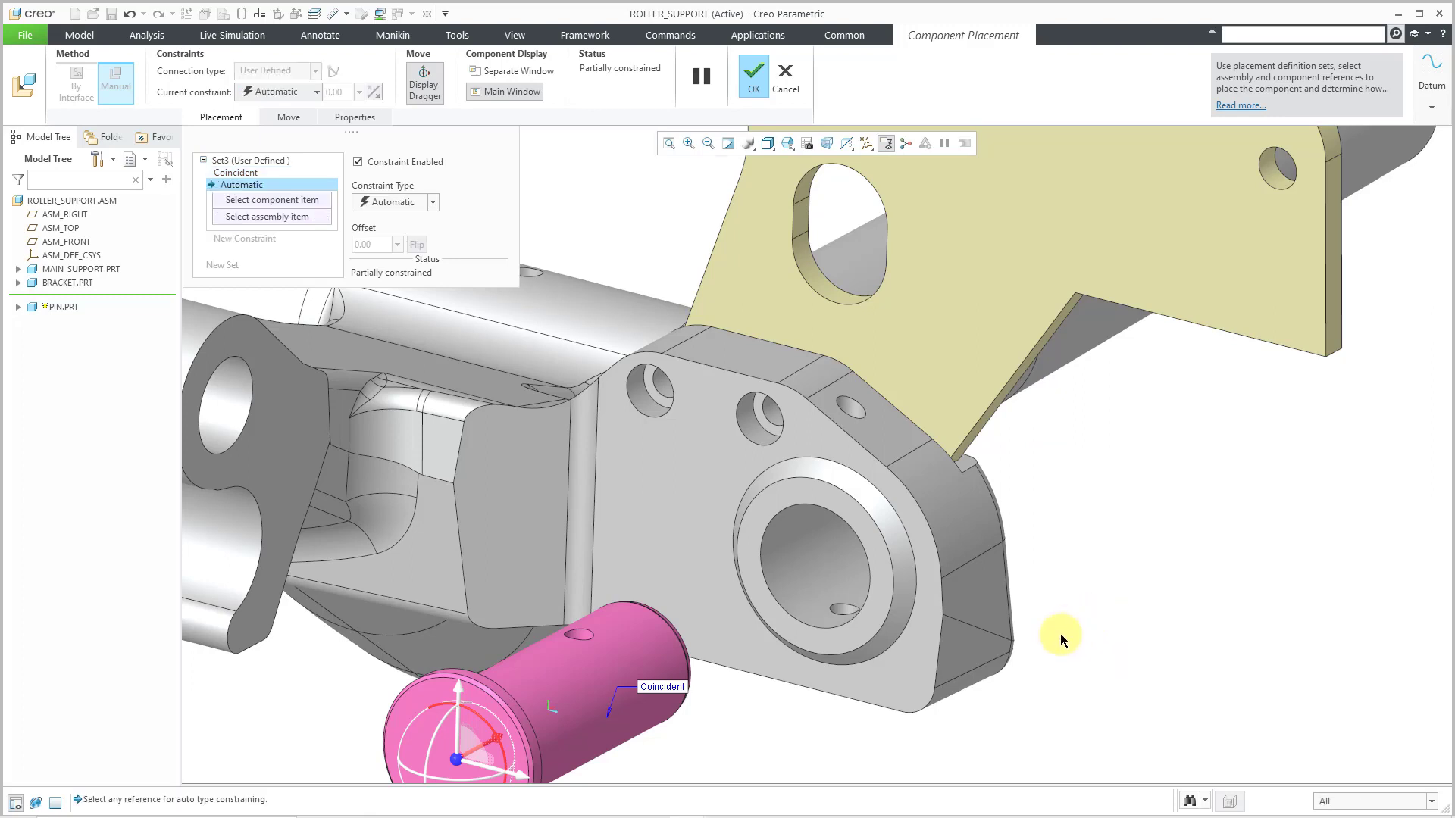
left_click(580, 634)
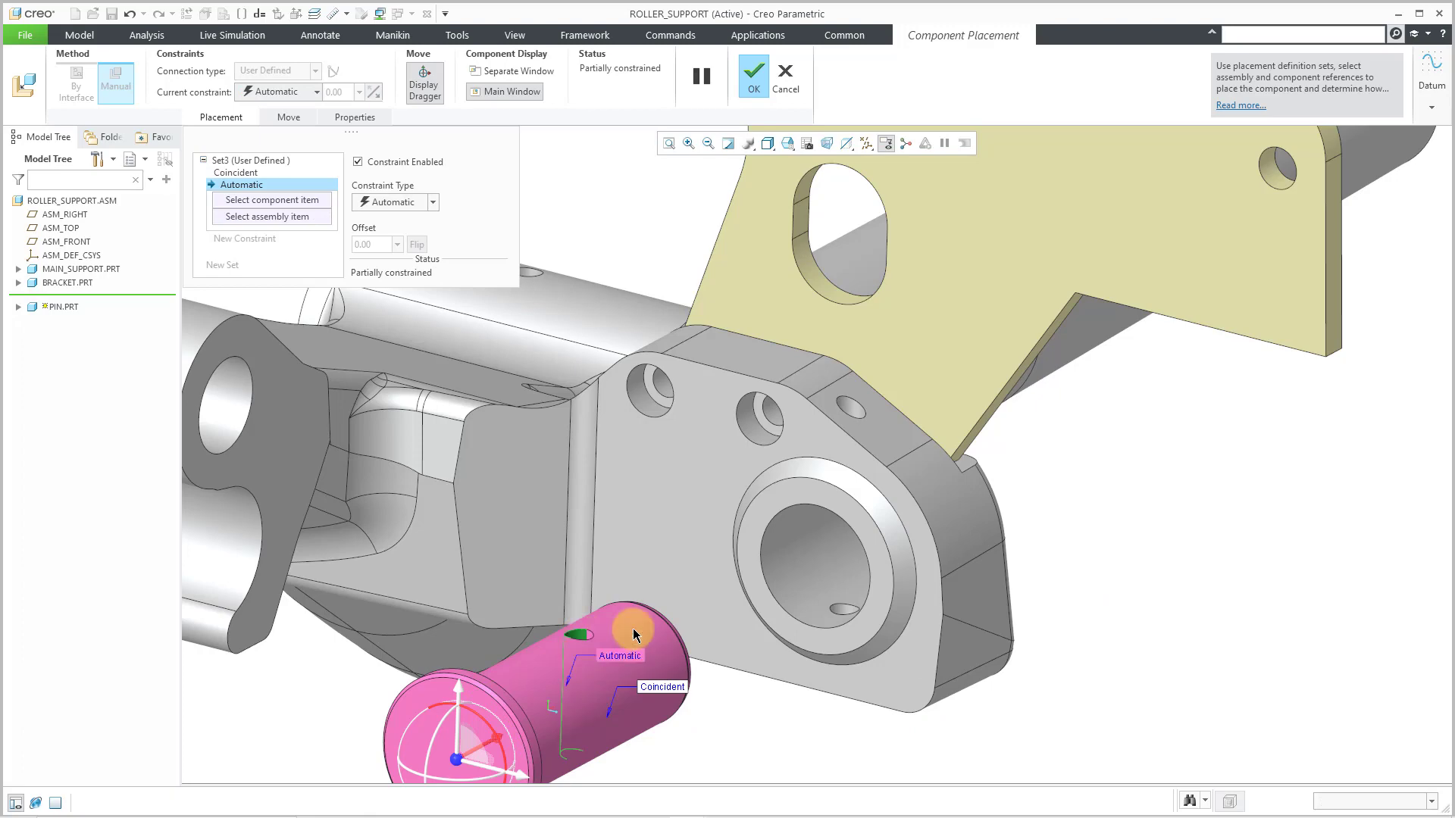
left_click(847, 612)
middle_click_drag(1102, 691, 1144, 635)
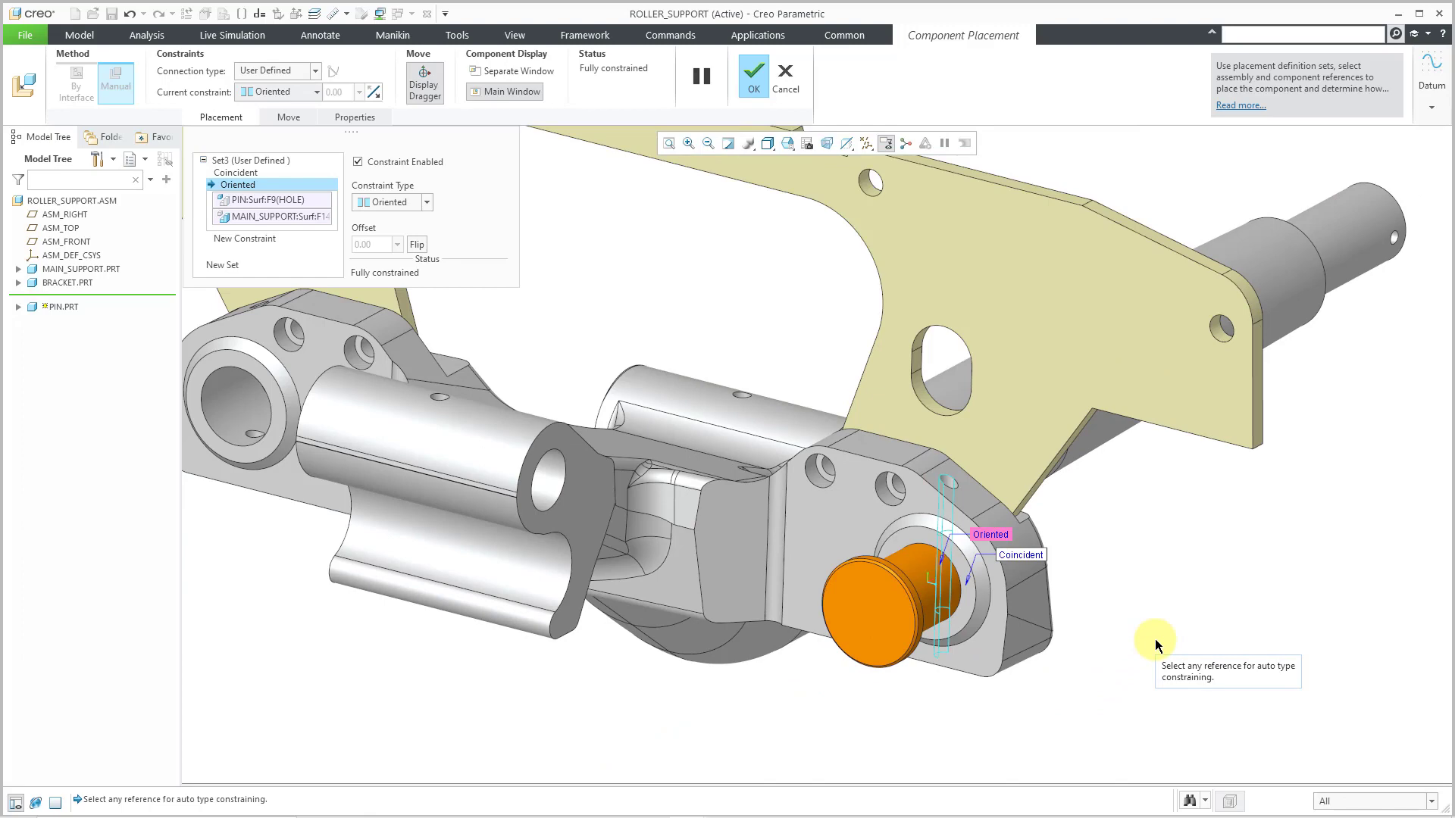
middle_click(1098, 555)
middle_click_drag(1099, 555, 948, 371)
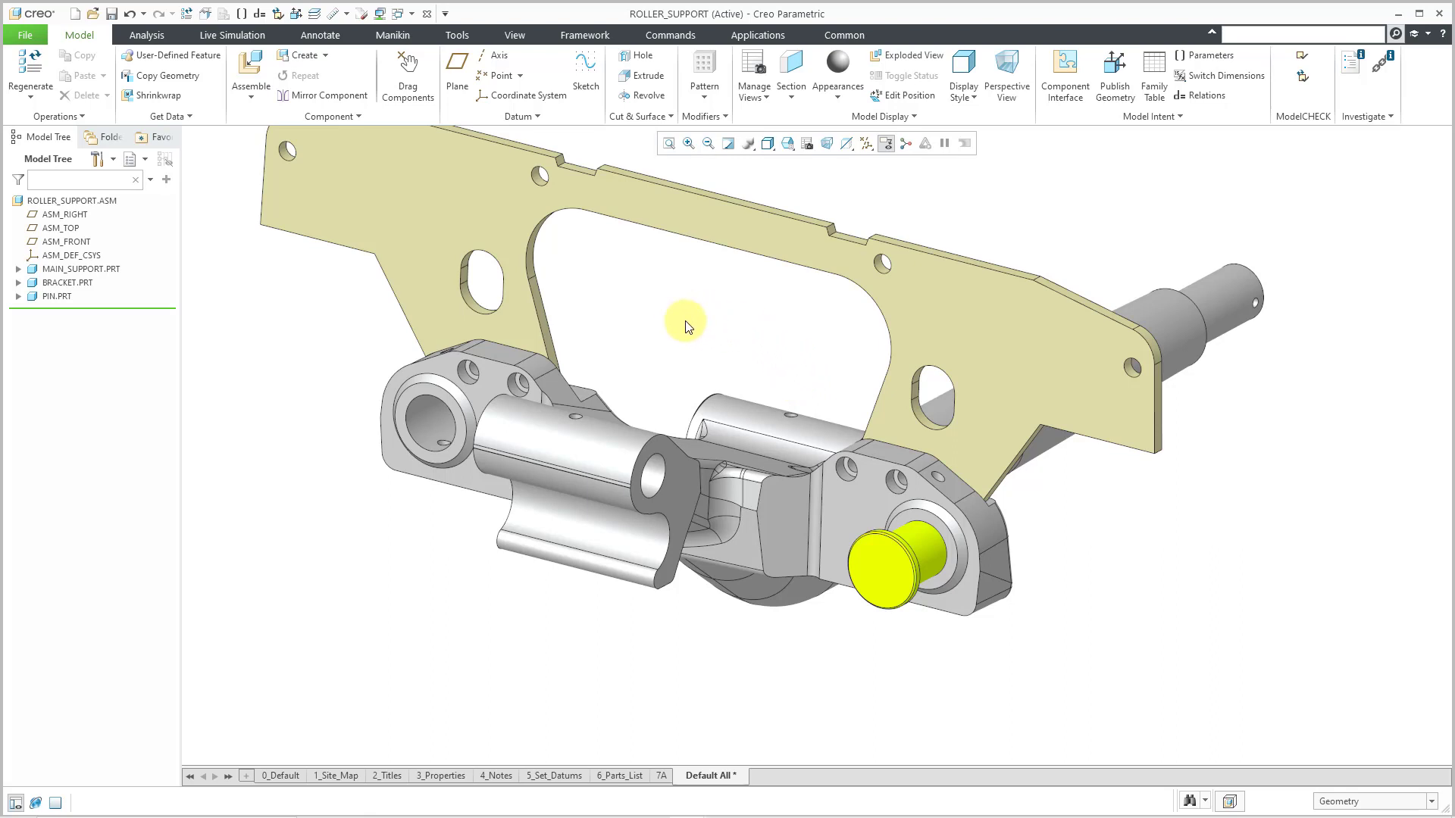
Step: Bring bearing.prt into the assembly and move it just below the pin
left_click(422, 186)
left_click(252, 62)
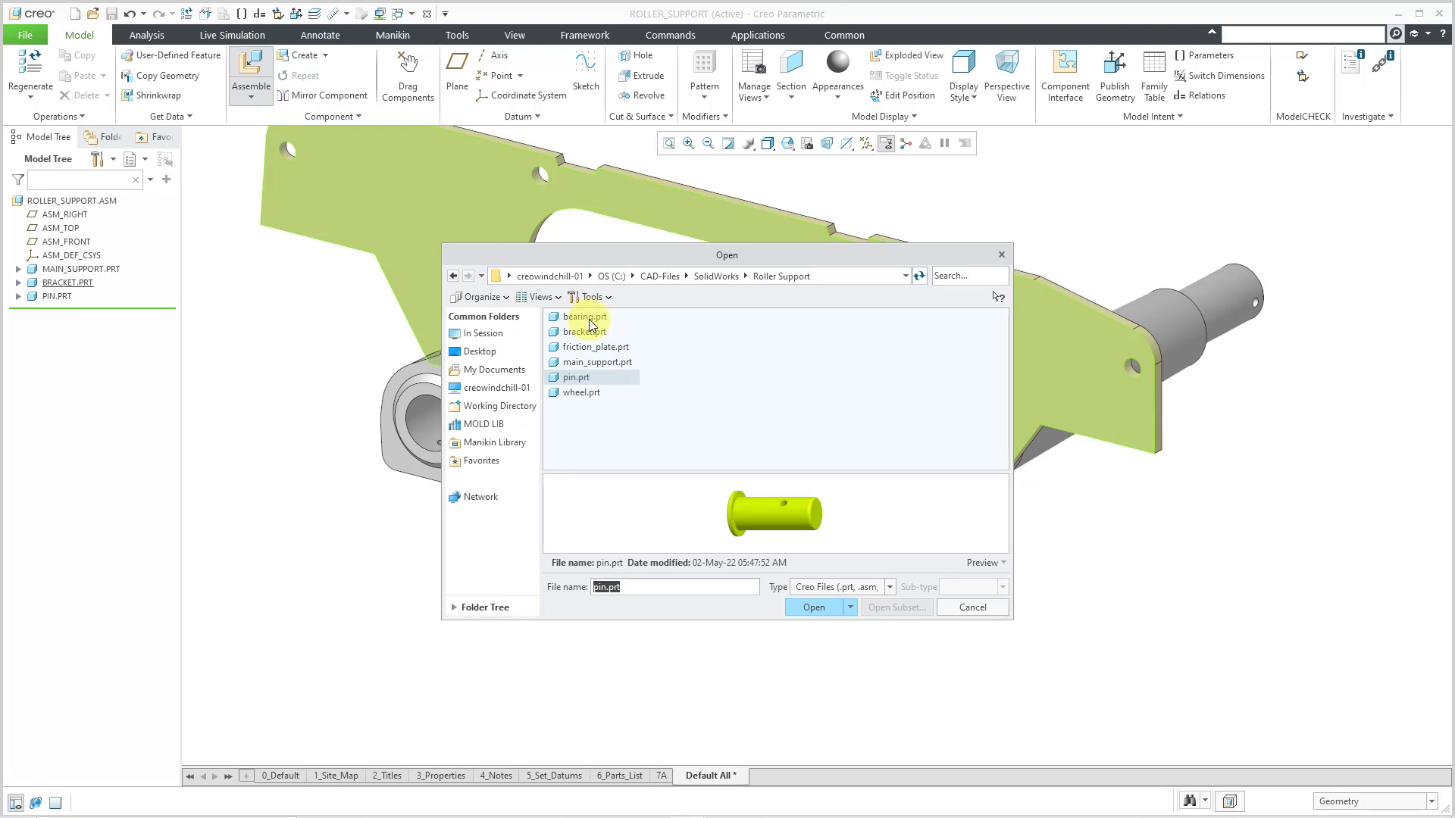
double_click(590, 318)
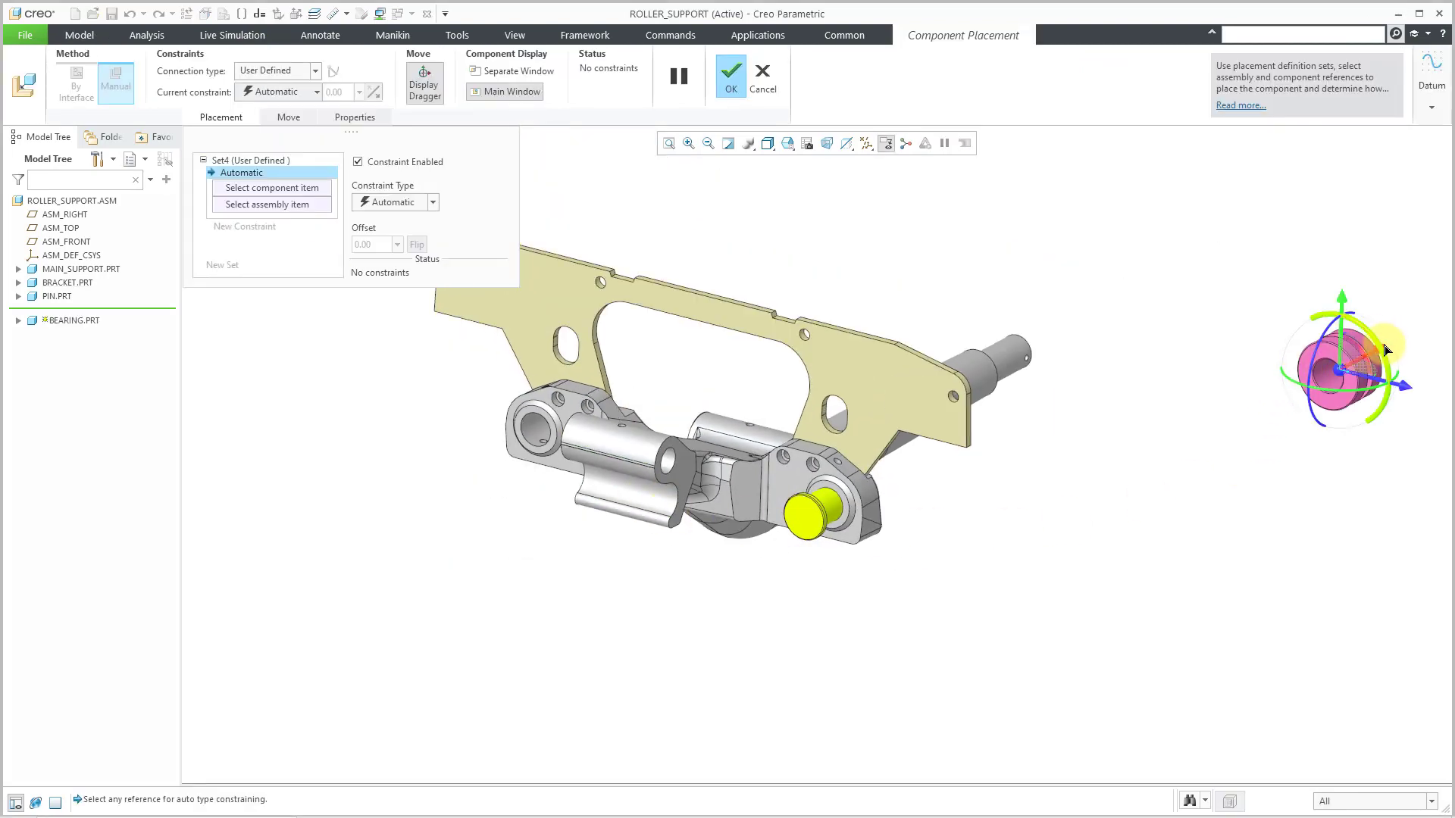
left_click_drag(1383, 350, 808, 599)
Step: Constrain the bearing's inner bore coincident with the pin's cylindrical surface
scroll(797, 555, "up", 3)
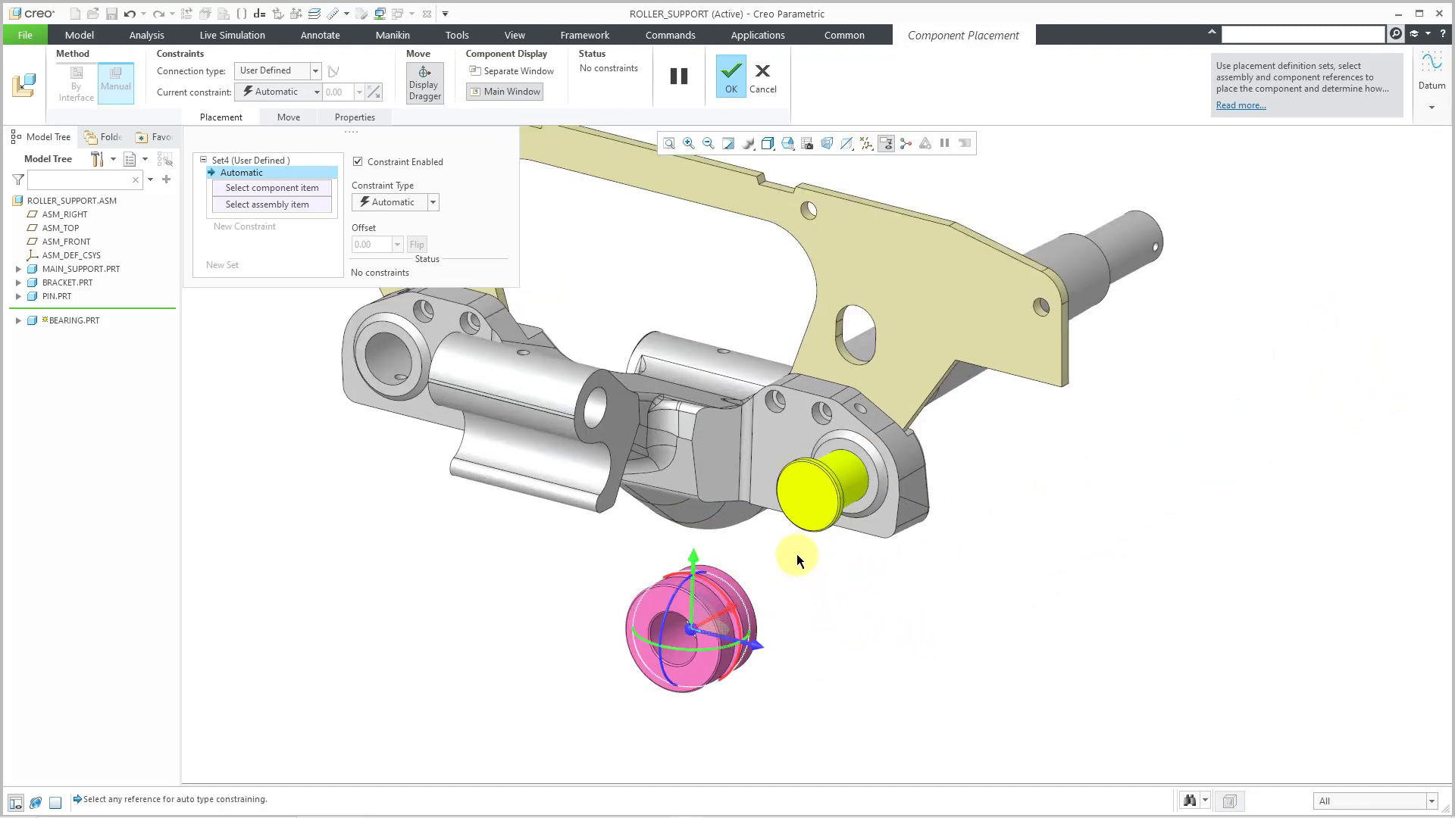
scroll(797, 555, "up", 3)
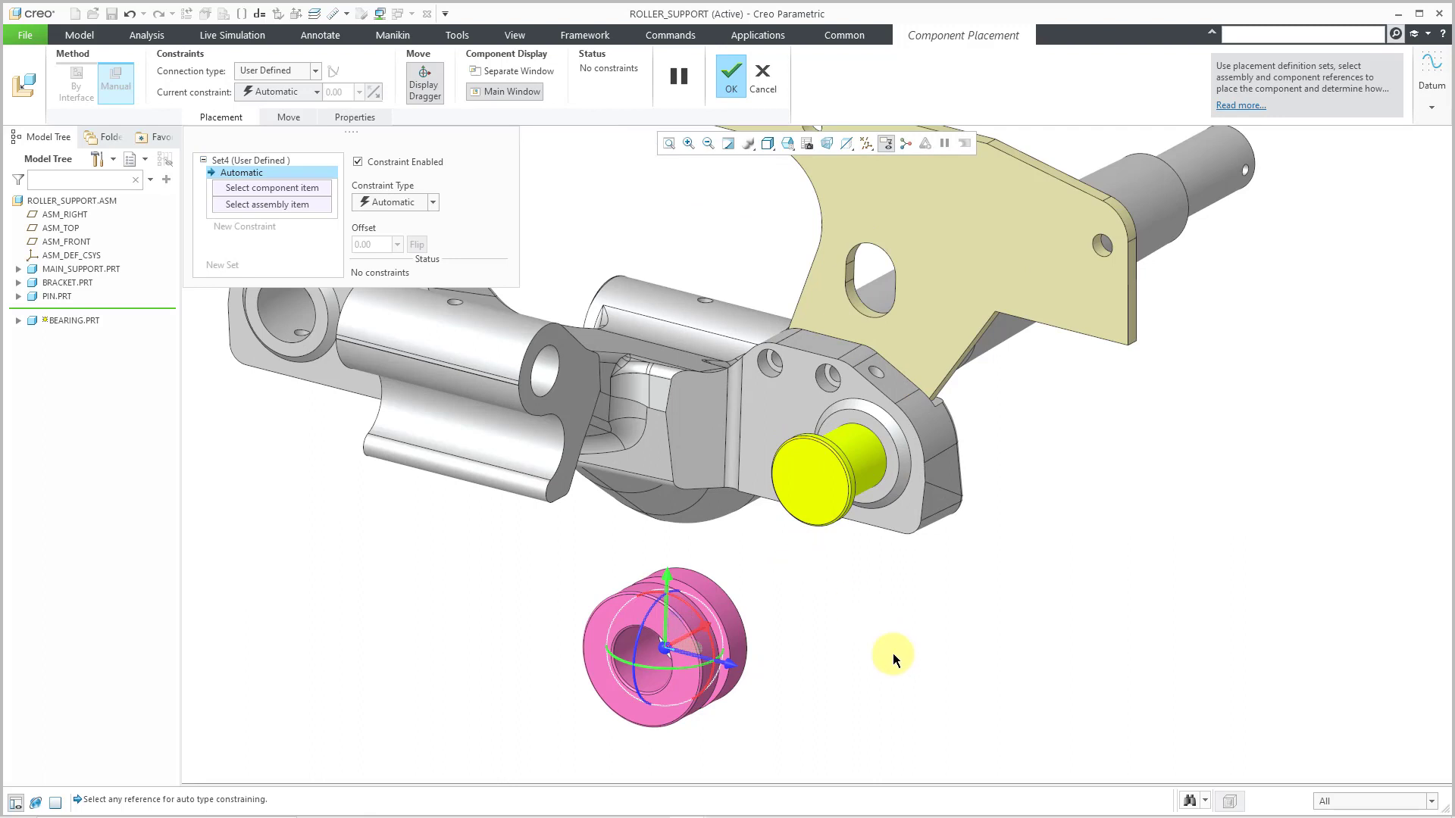
left_click(653, 684)
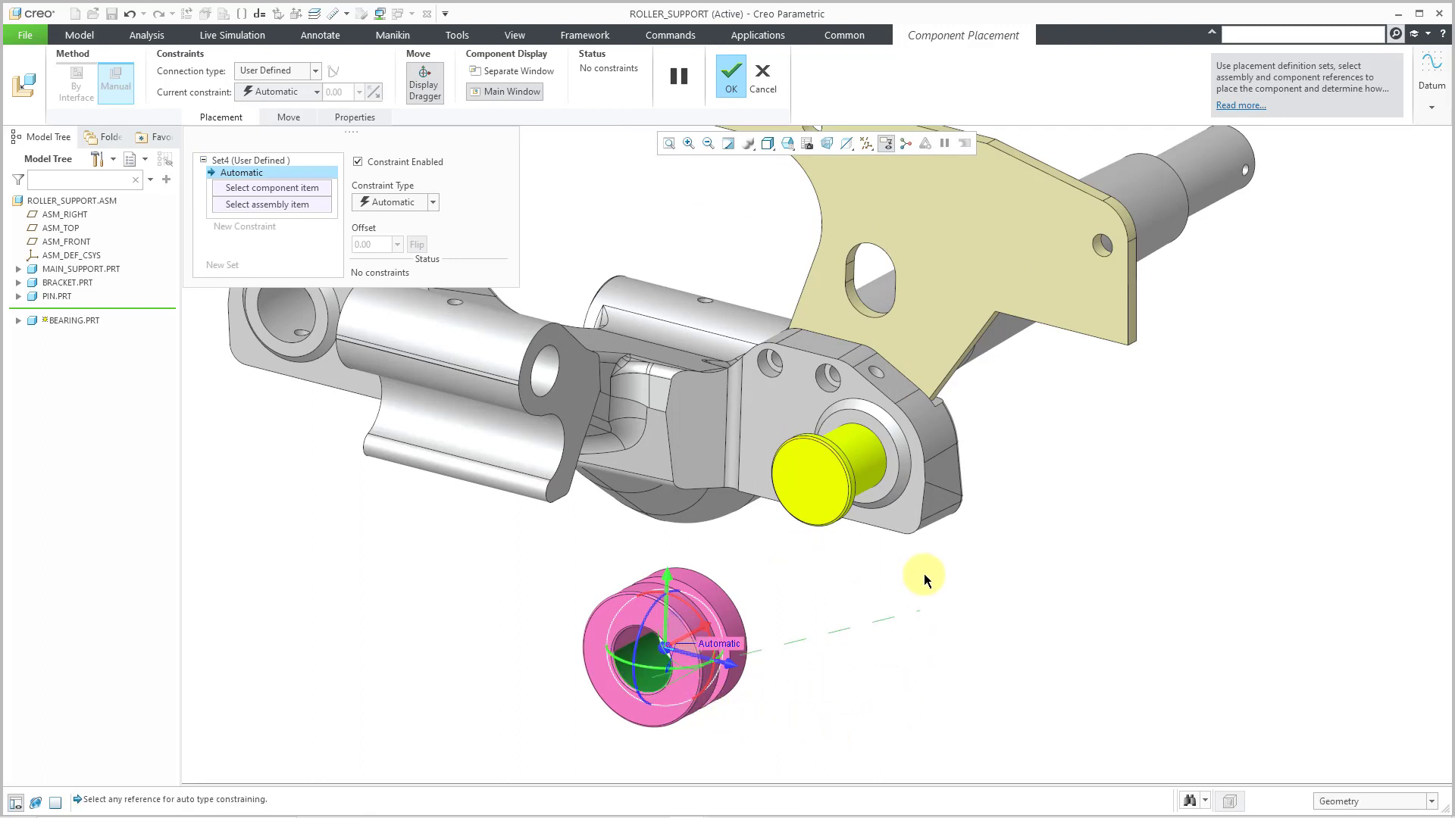
left_click(870, 458)
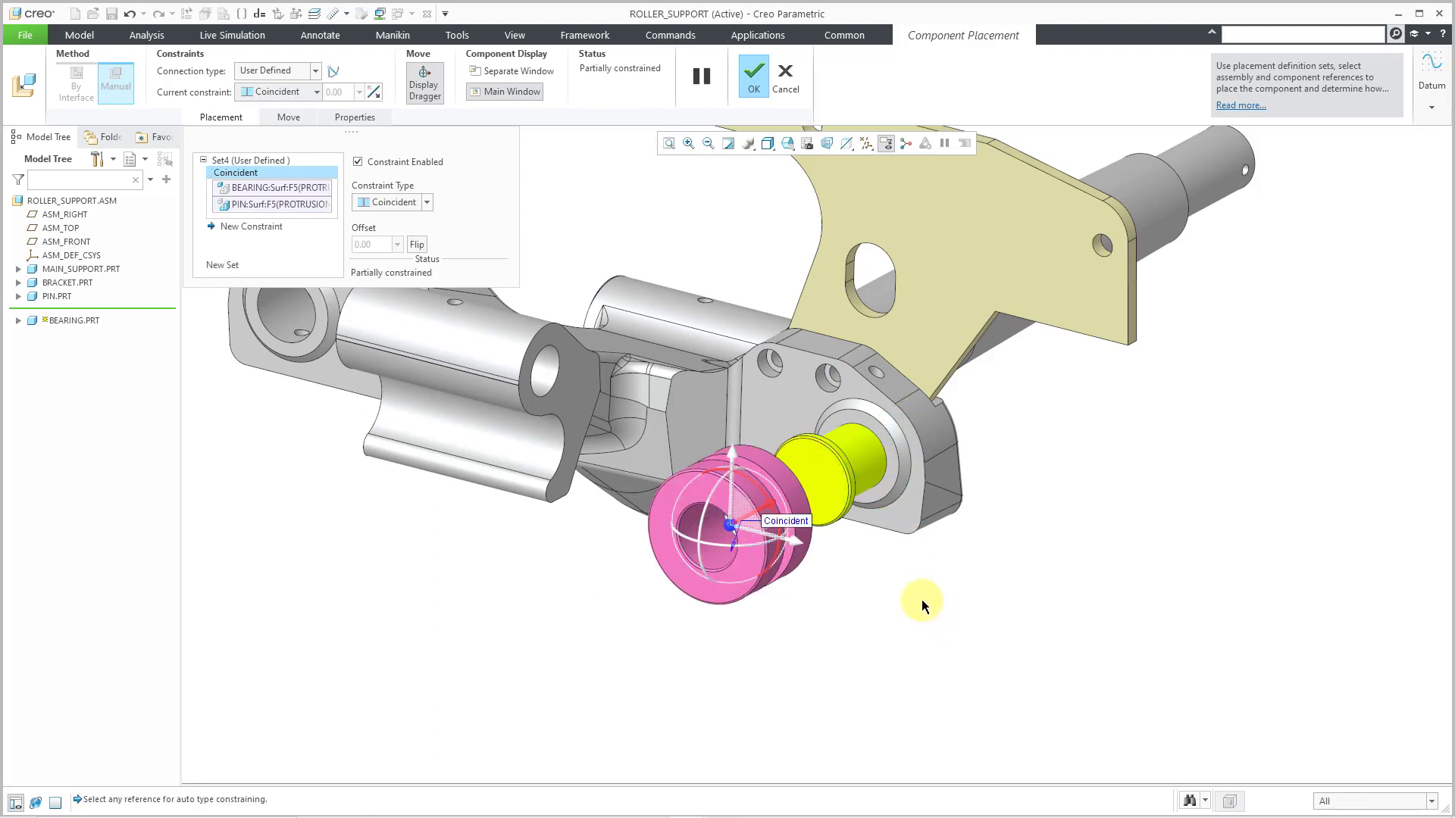
Step: Add a second constraint between the bearing's outer flat face and the inner face of the pin's flange
left_click(666, 561)
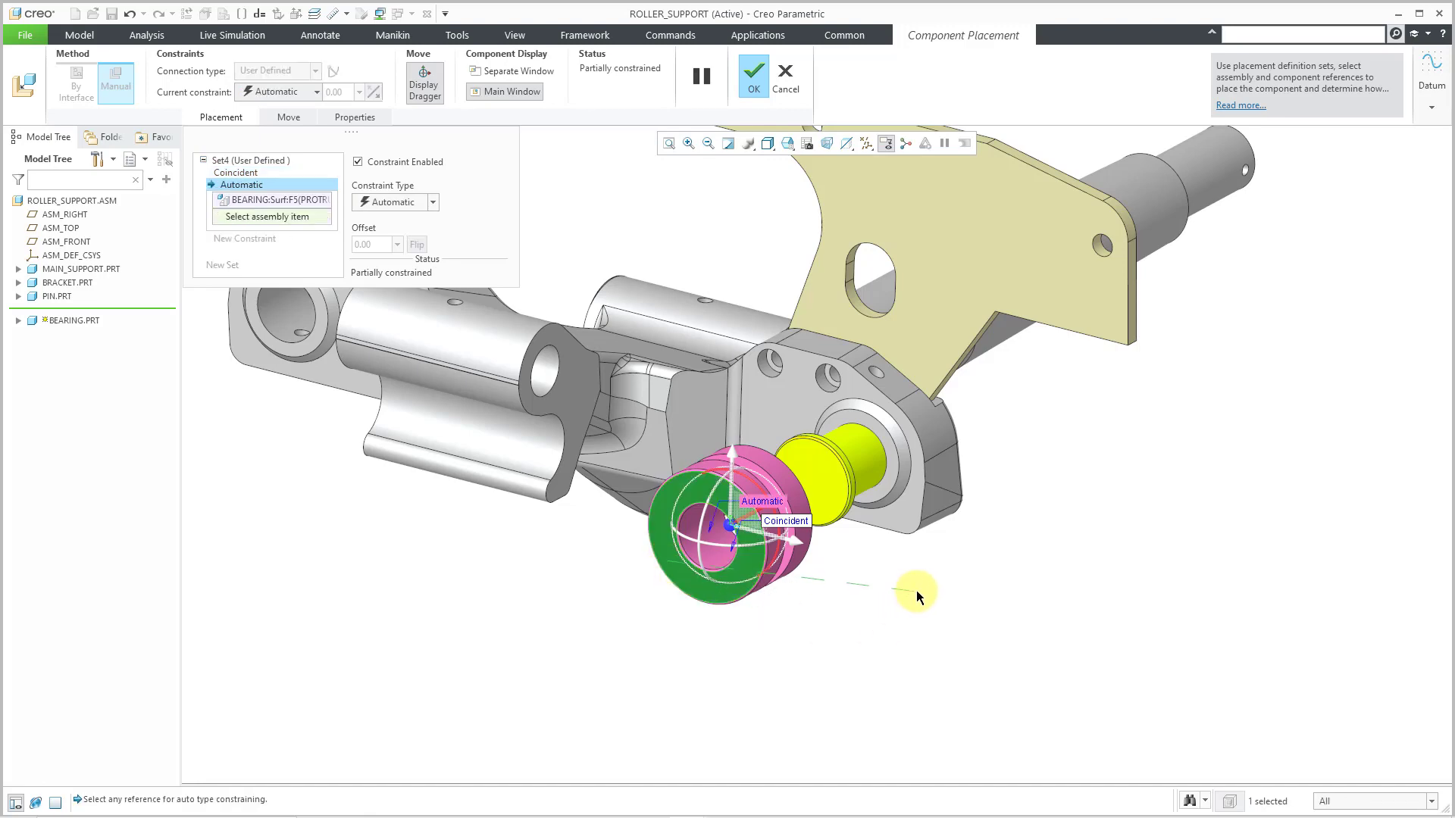
middle_click_drag(916, 590, 825, 598)
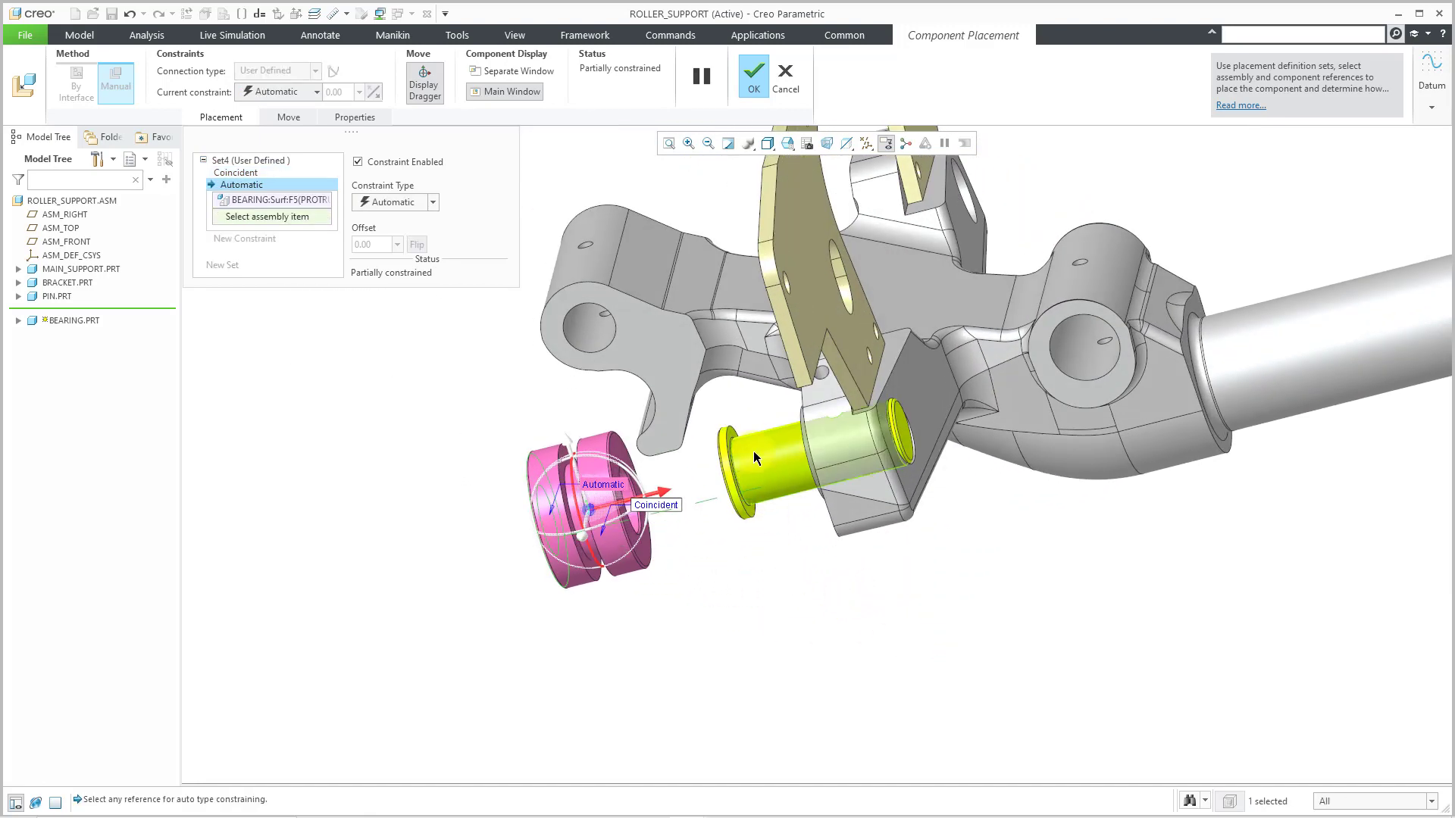
scroll(749, 447, "up", 5)
middle_click_drag(746, 443, 697, 409)
left_click(697, 409)
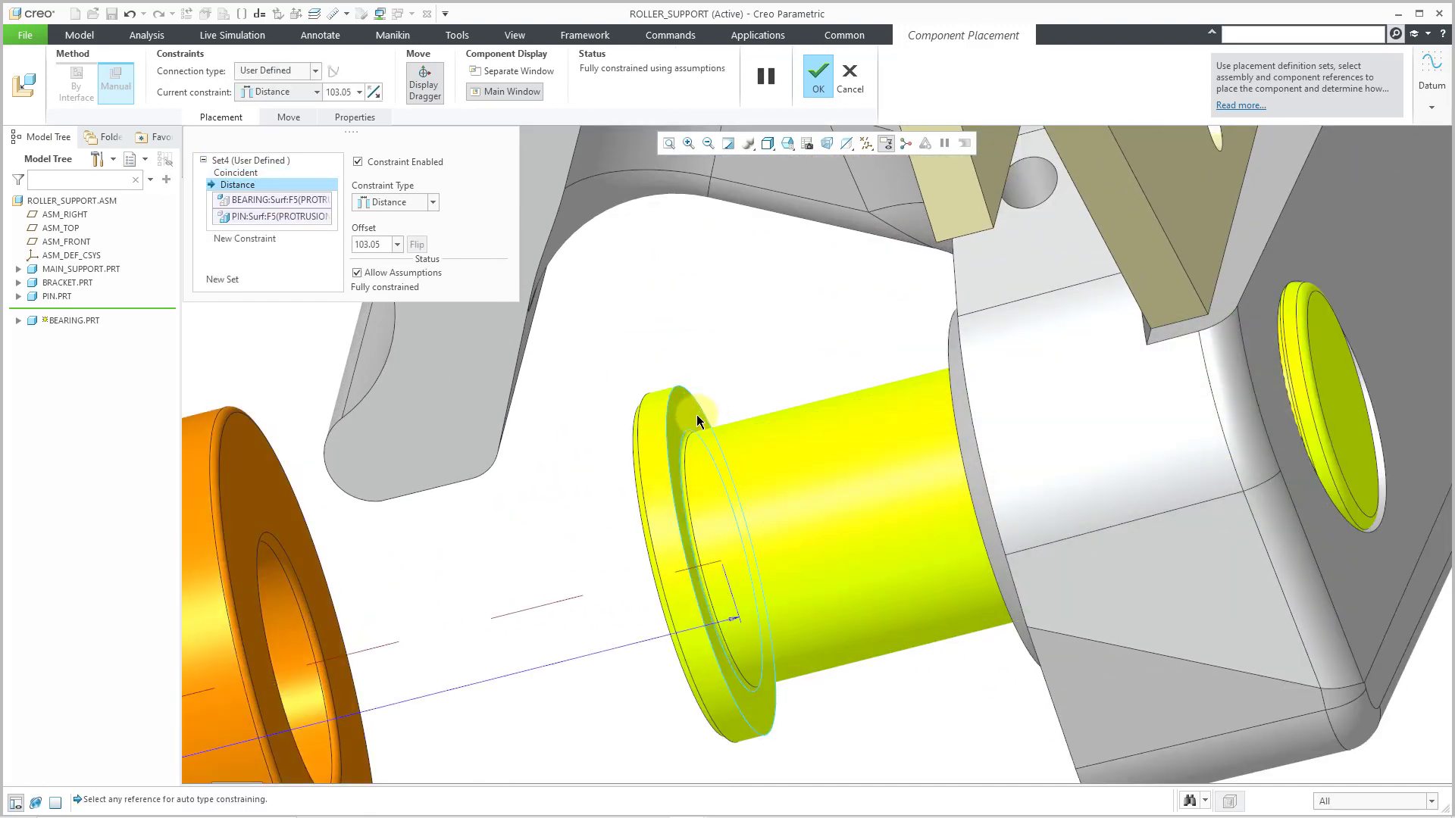
scroll(744, 488, "down", 5)
middle_click_drag(742, 517, 812, 644)
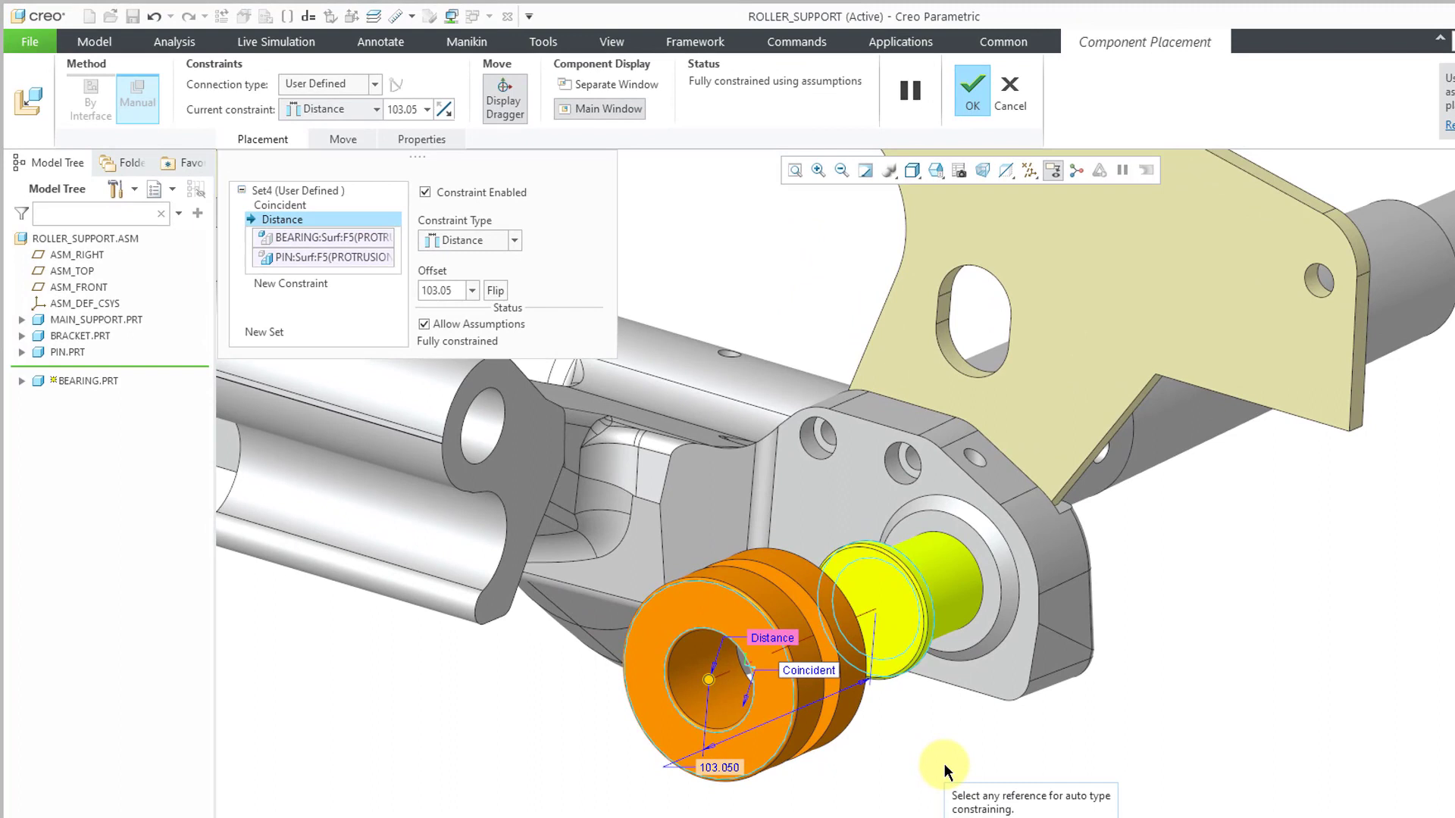
Step: Change the constraint between the bearing face and the pin flange from Distance to Coincident
left_click(515, 243)
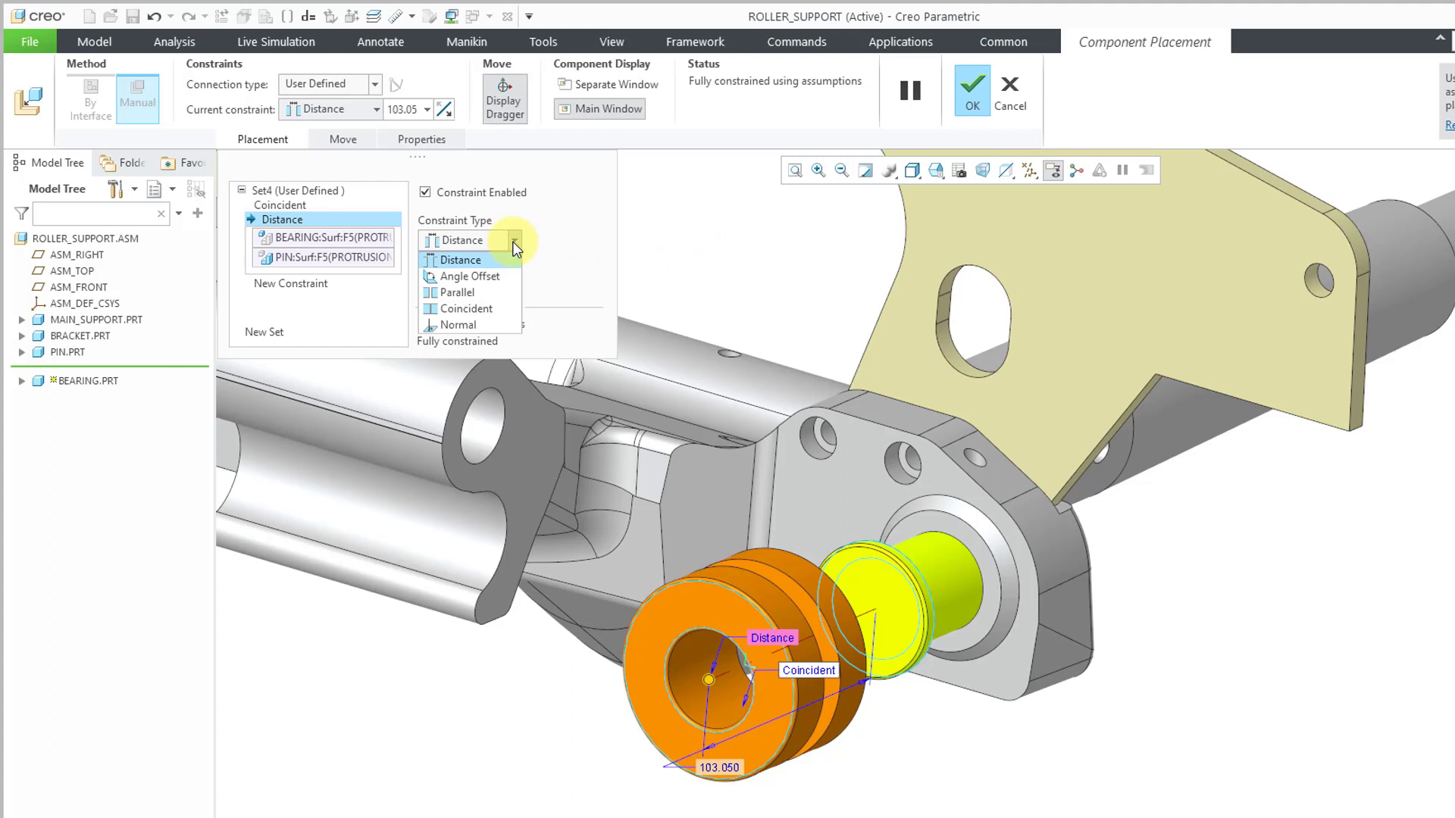
left_click(684, 215)
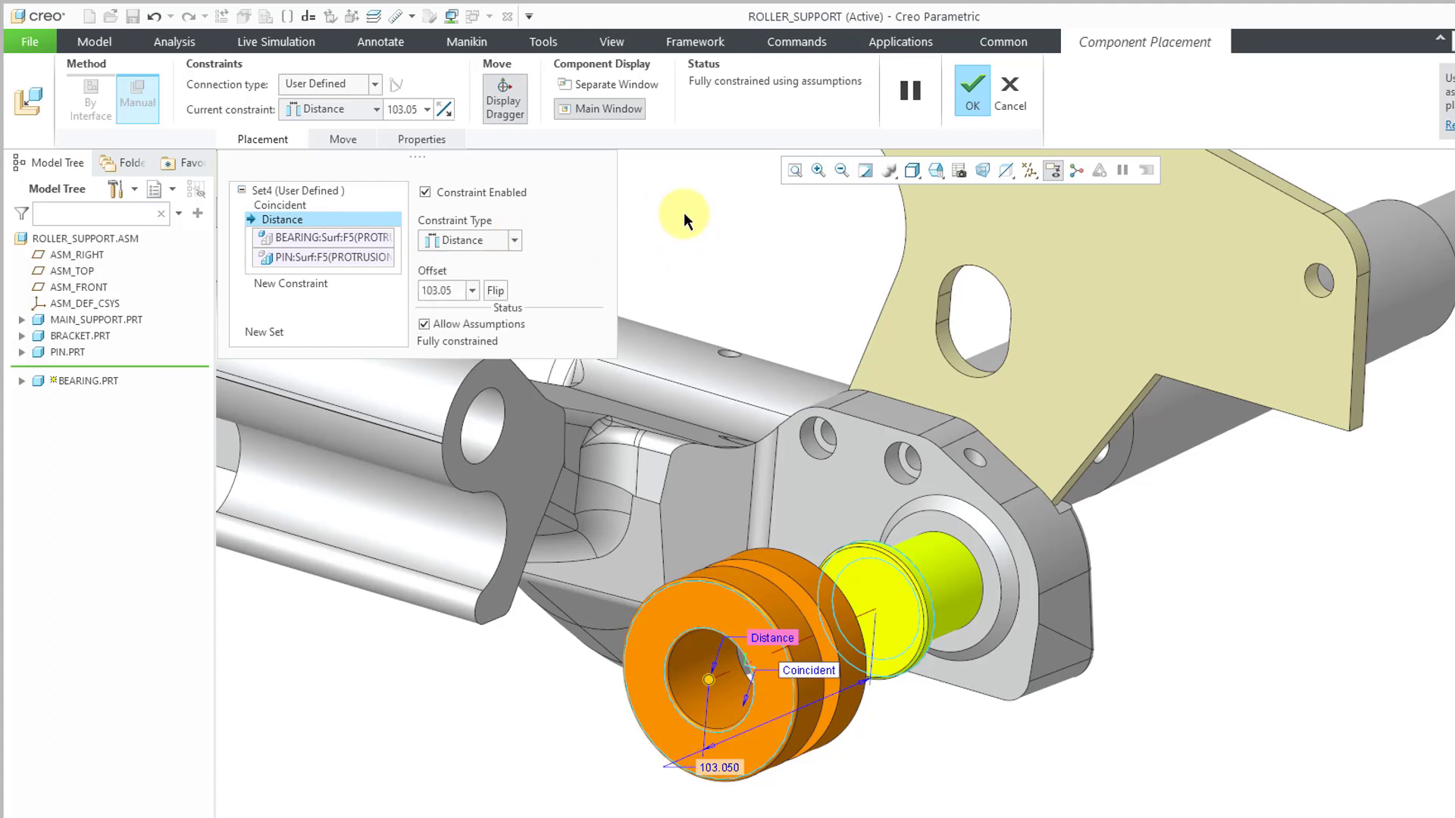
left_click(774, 638)
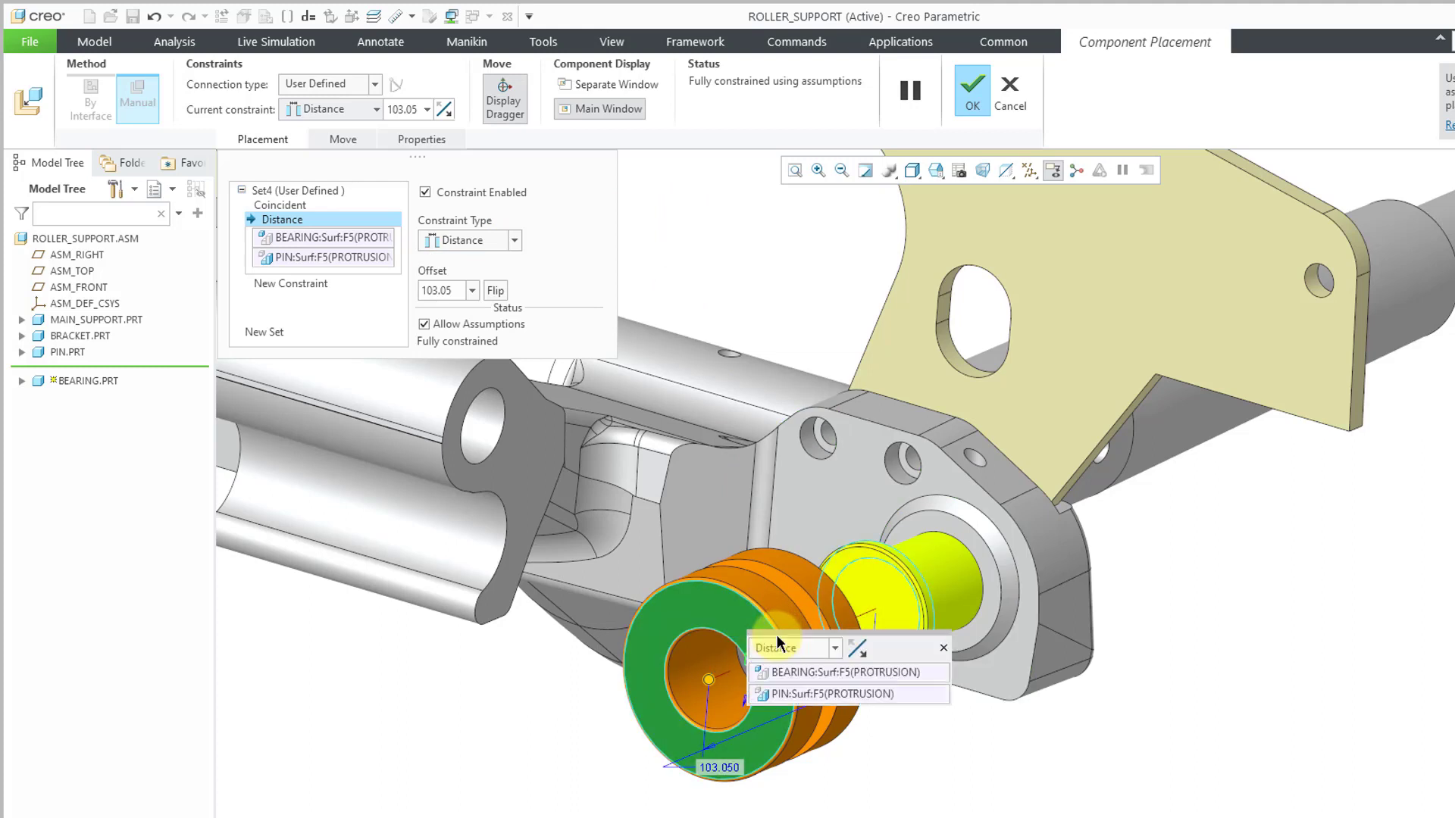
left_click(836, 648)
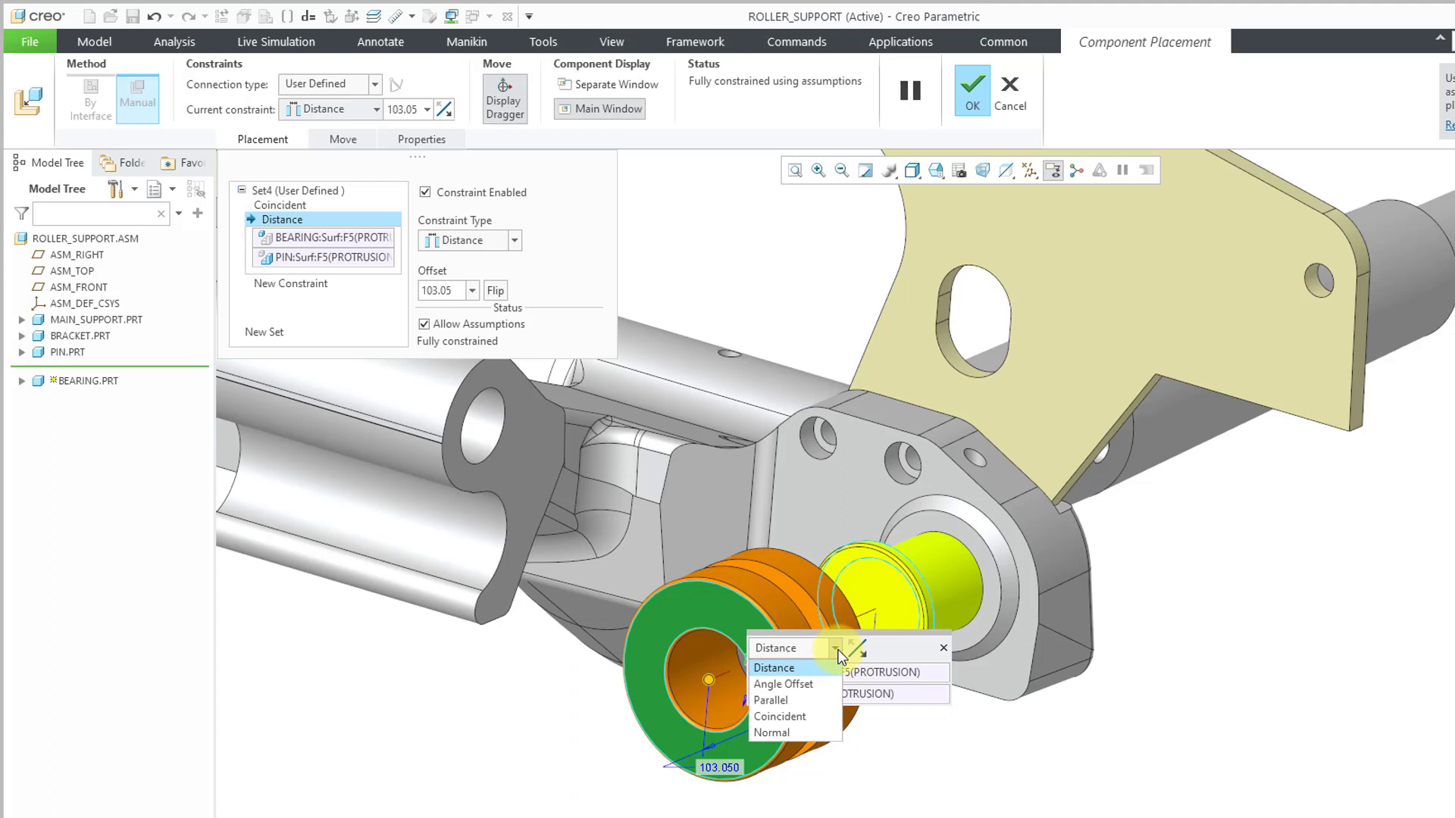
left_click(824, 716)
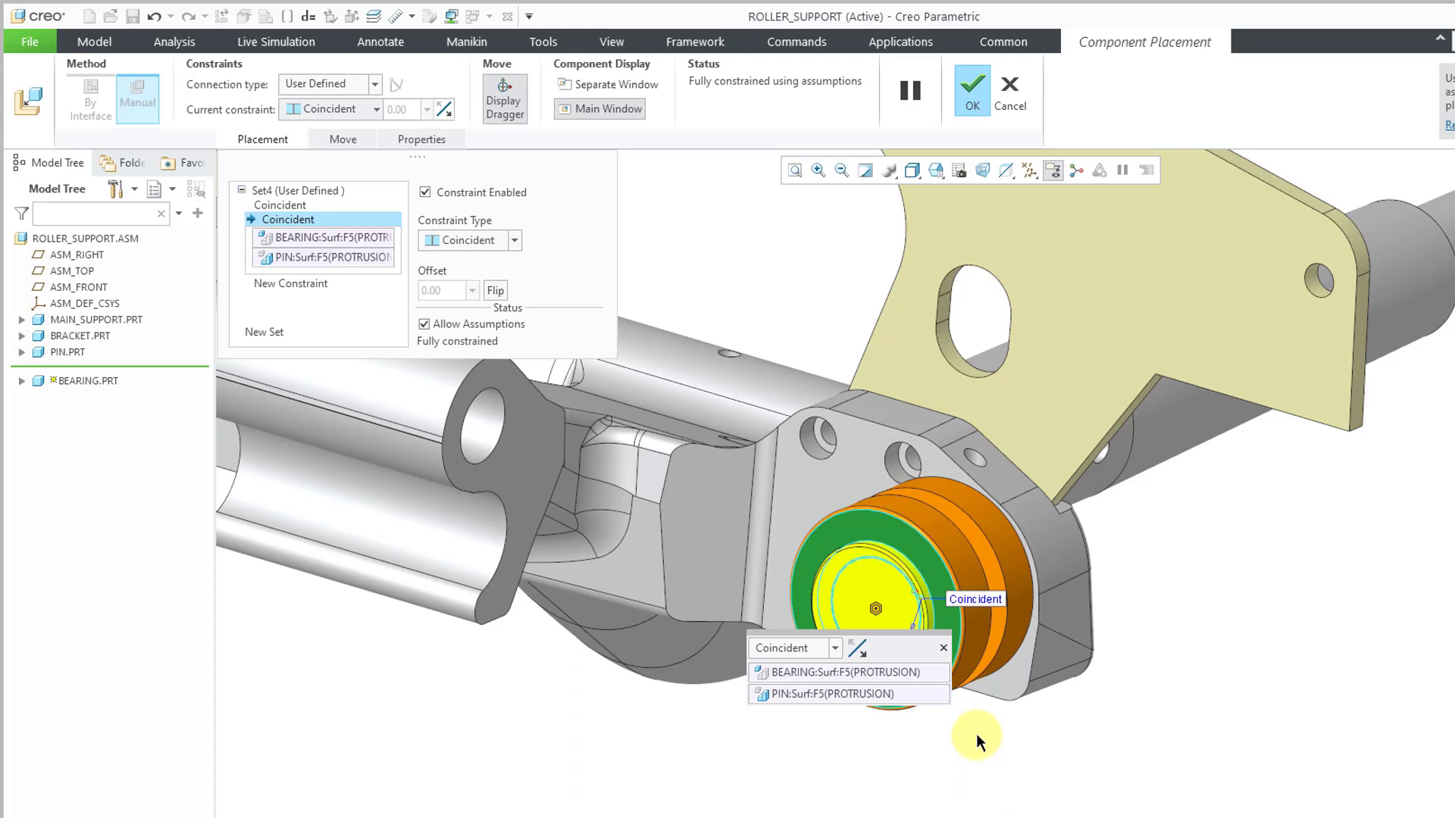
middle_click_drag(952, 733, 935, 740)
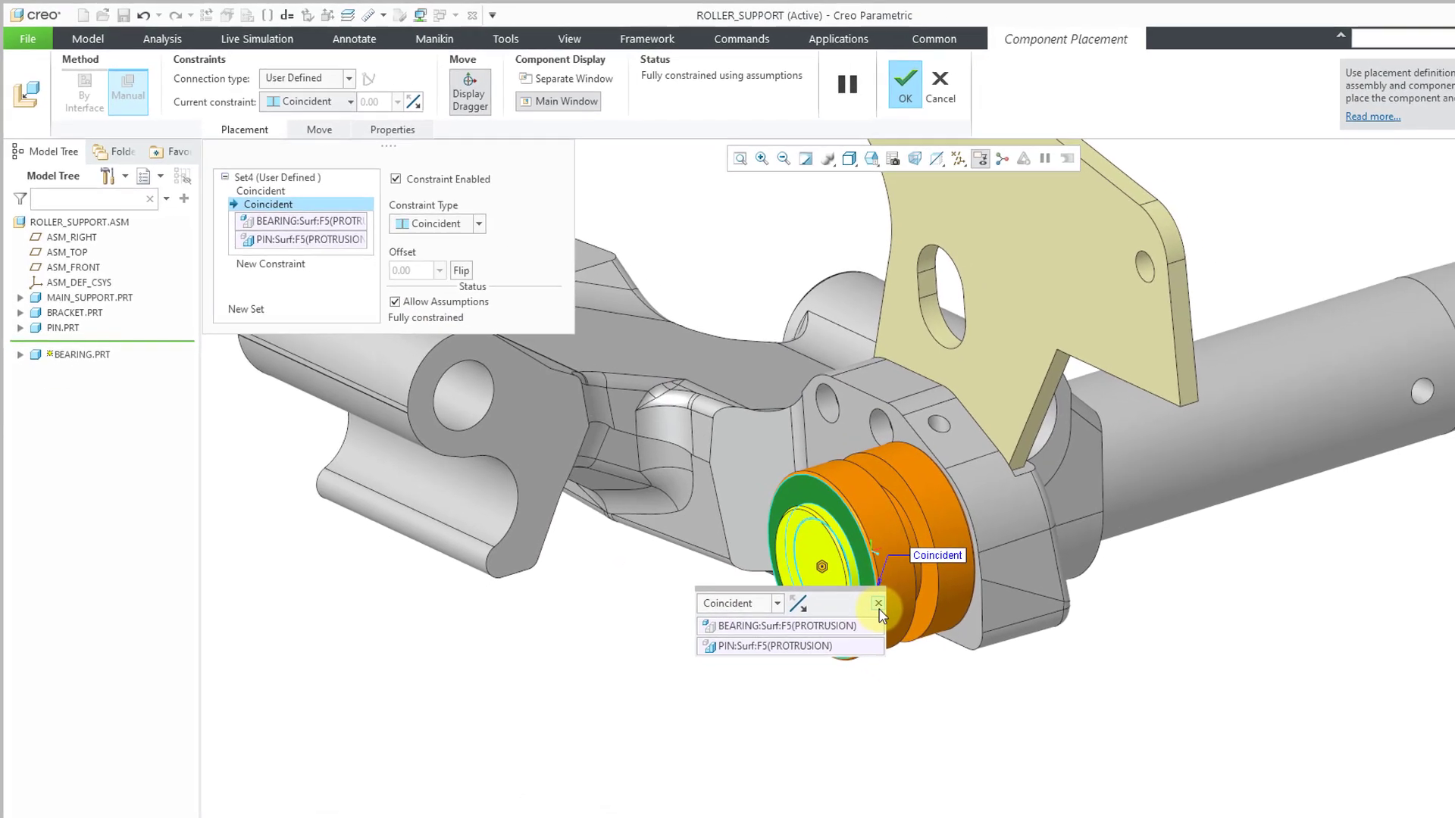
Step: Disallow placement assumptions for the bearing, then convert its constraints to a Pin connection and accept the placement
left_click(942, 649)
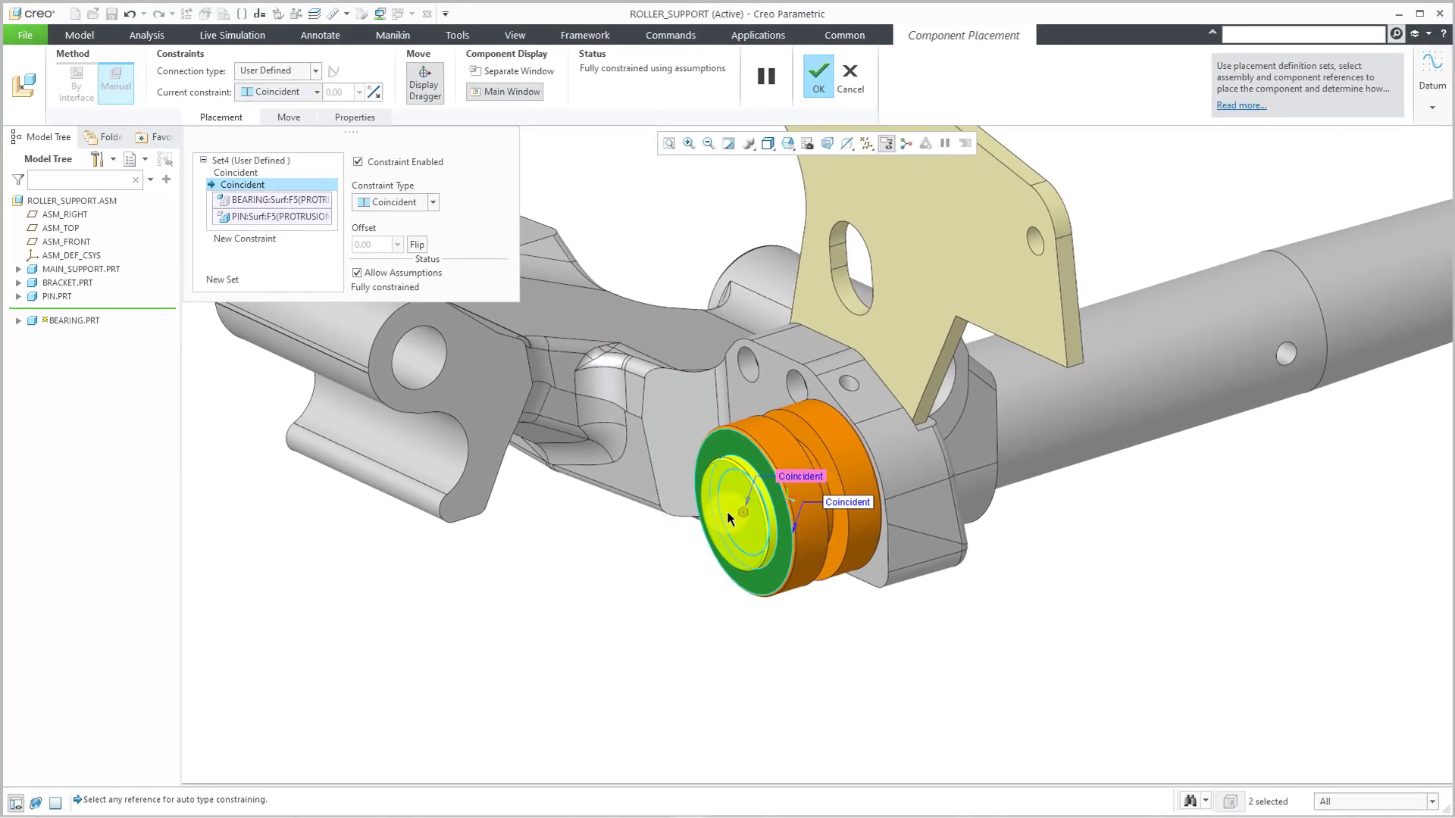
scroll(951, 527, "up", 3)
scroll(801, 462, "up", 2)
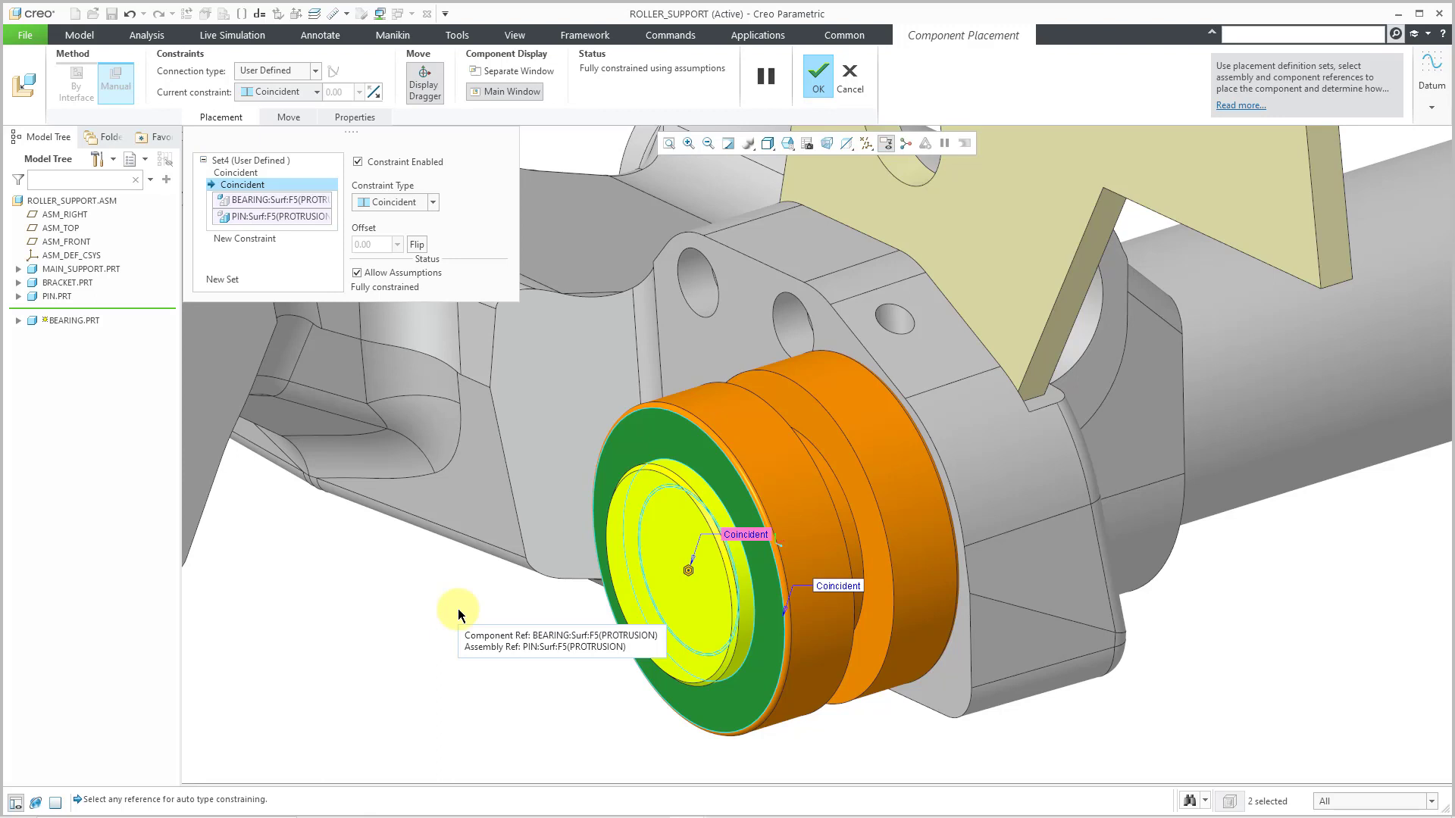
left_click(357, 273)
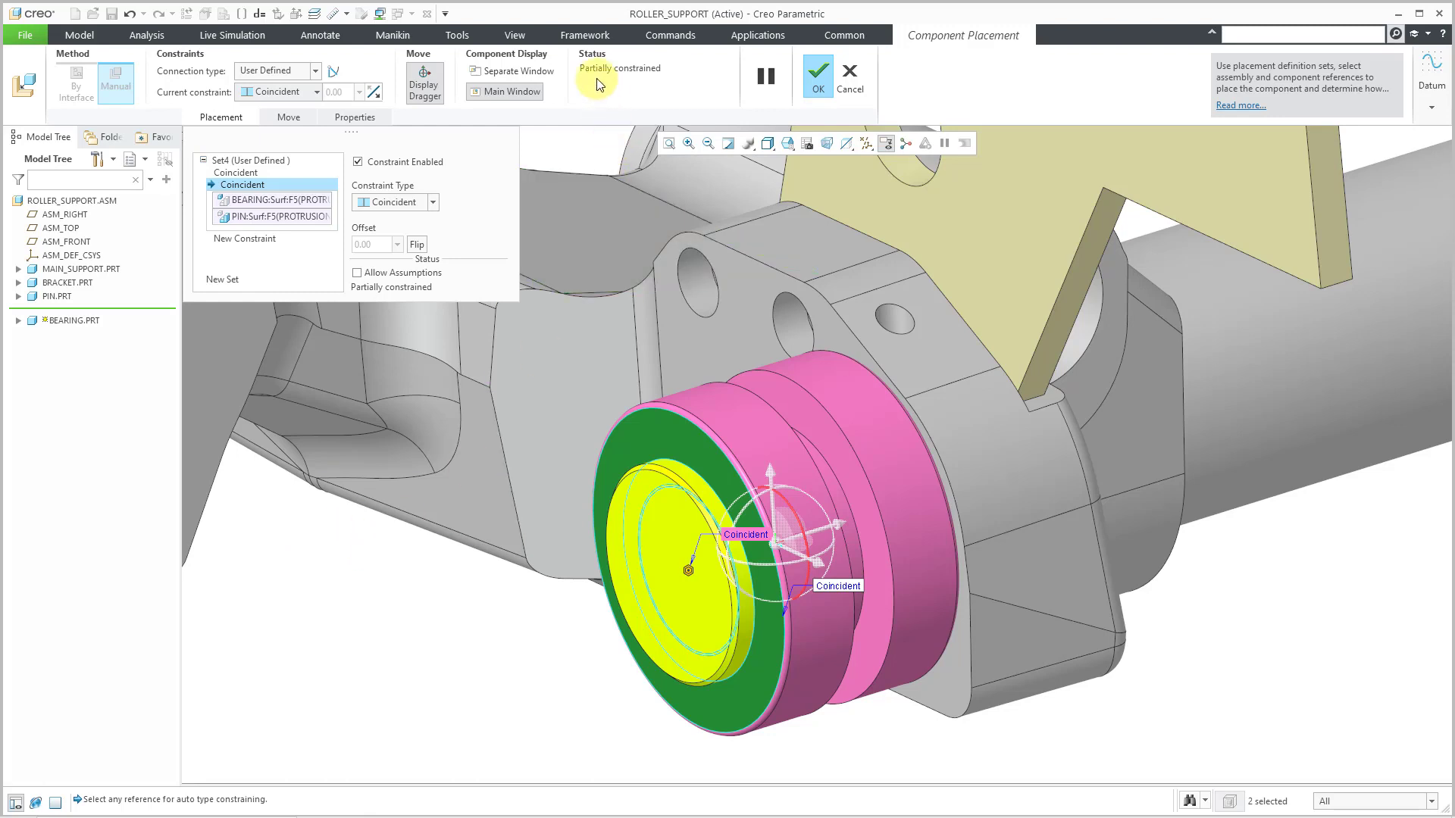
left_click(333, 74)
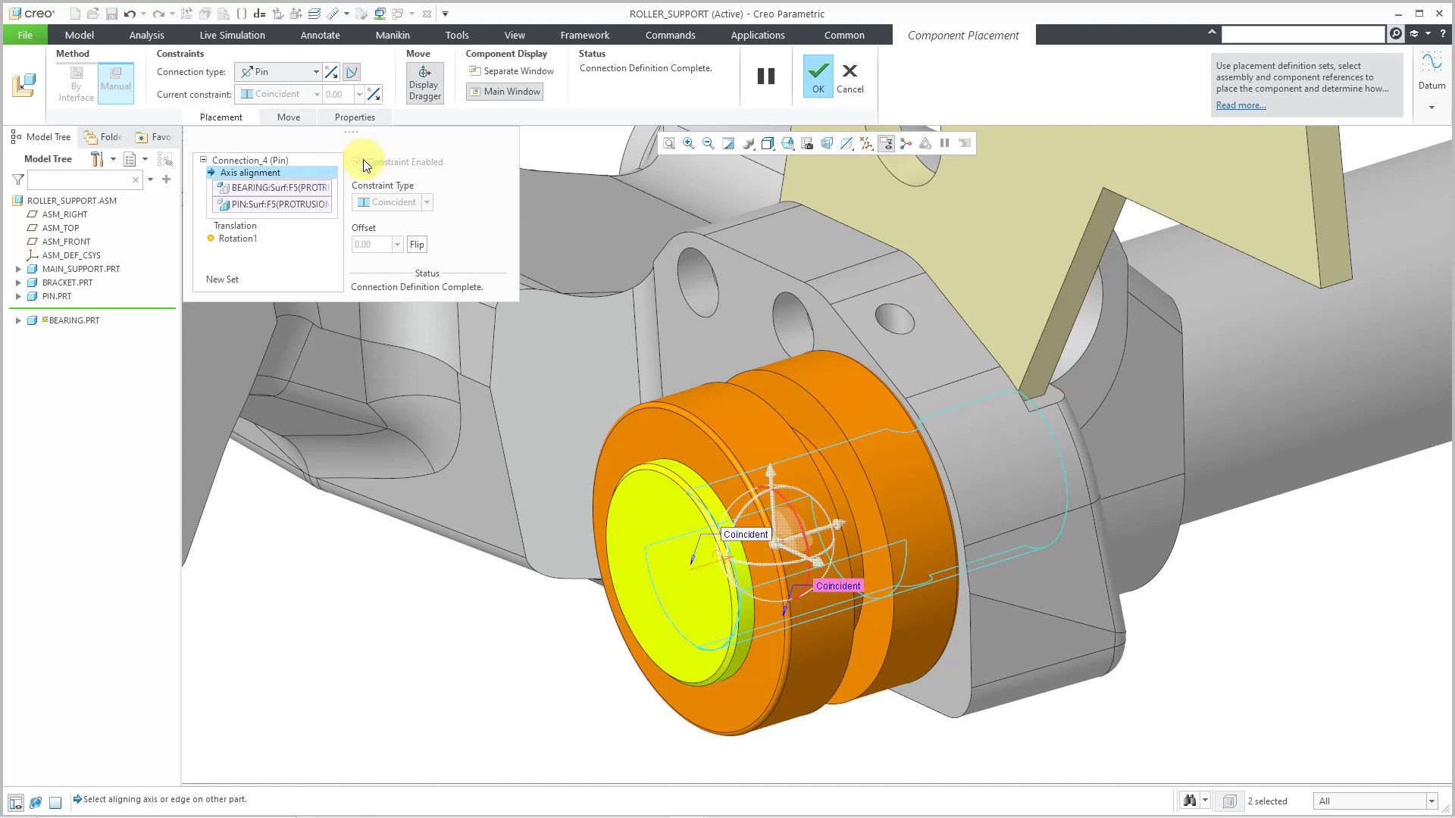
left_click(821, 88)
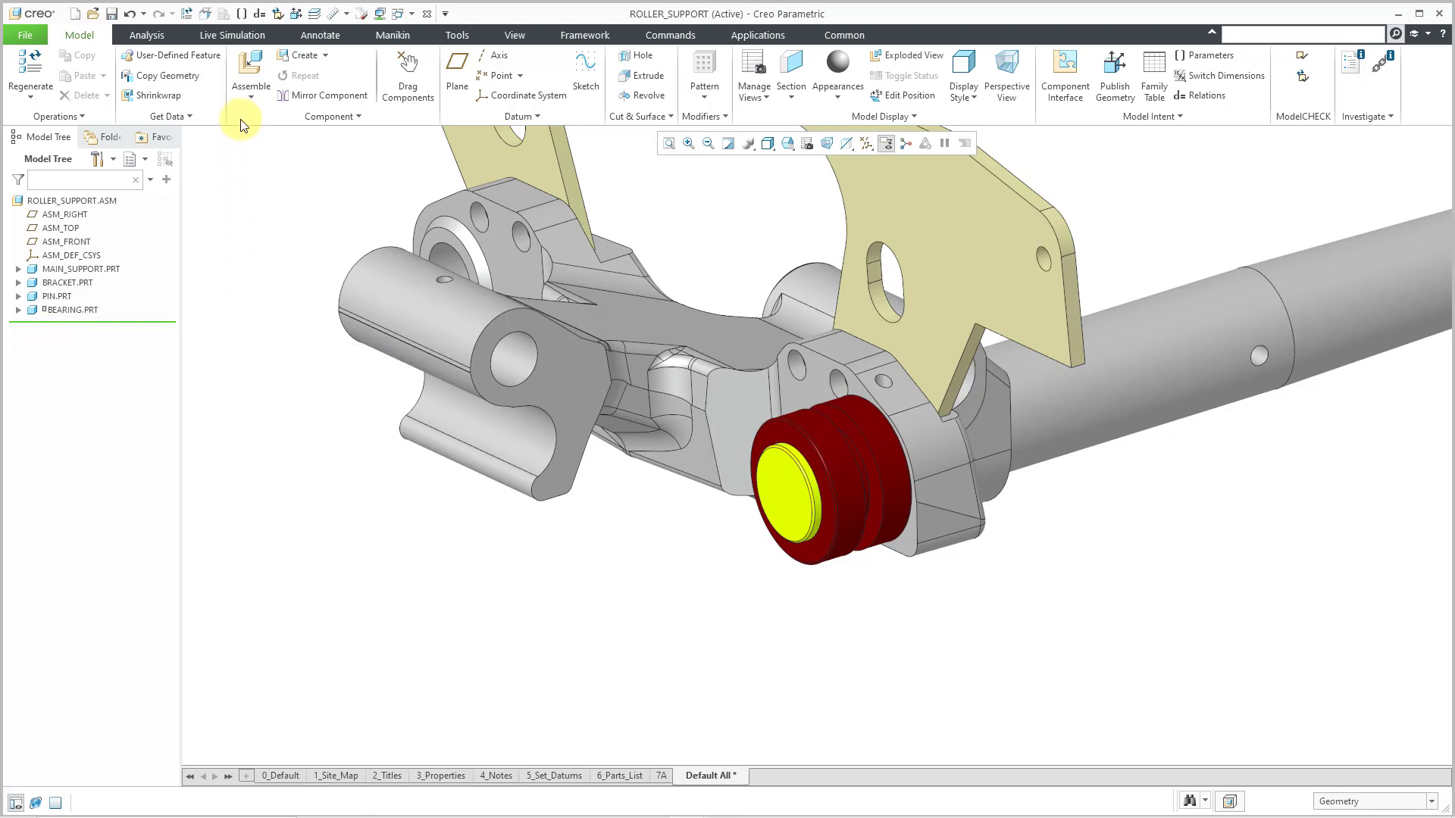
Step: Bring wheel.prt into the assembly and move it in front of and just below the bearing
left_click(243, 69)
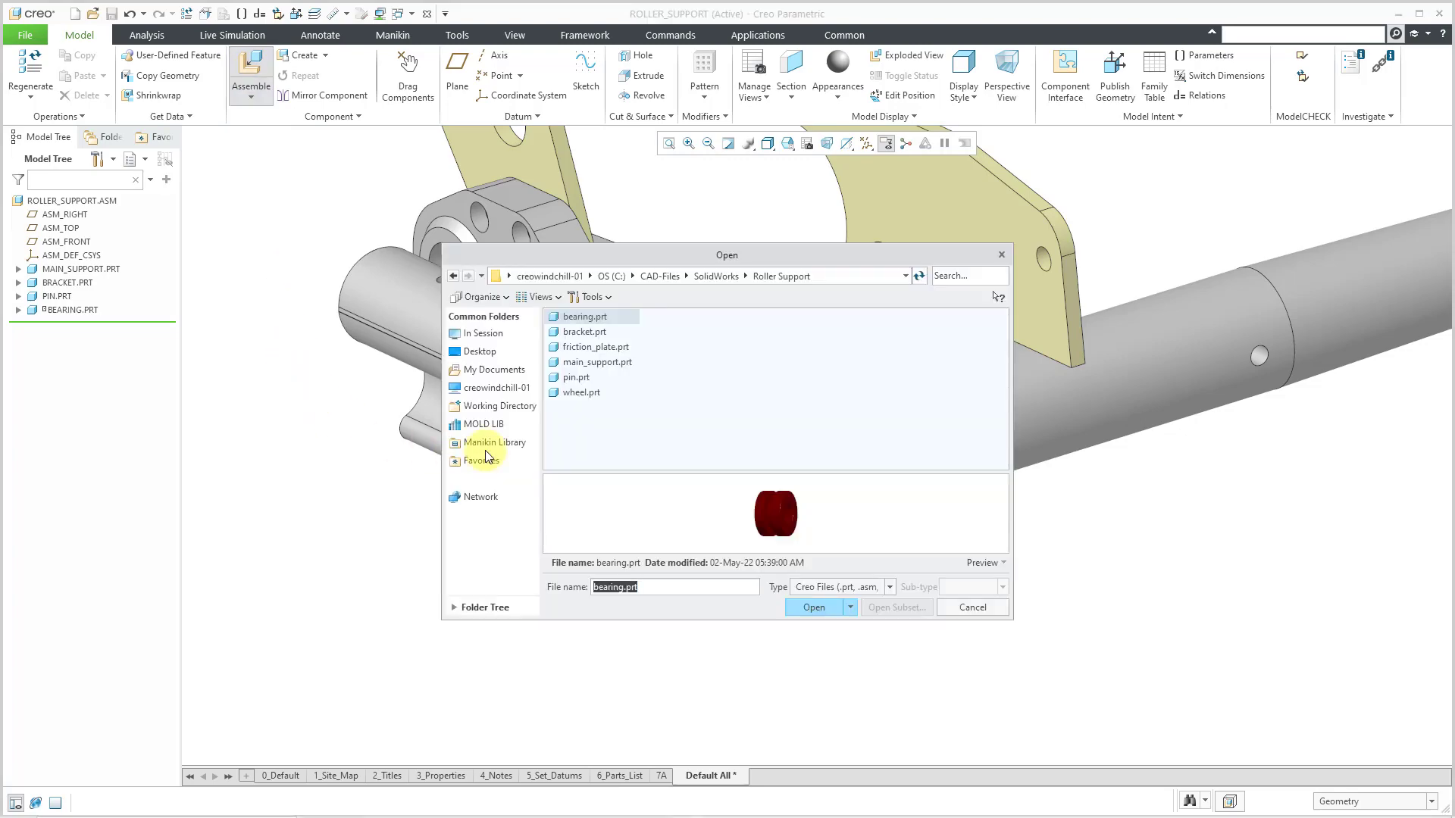
double_click(591, 396)
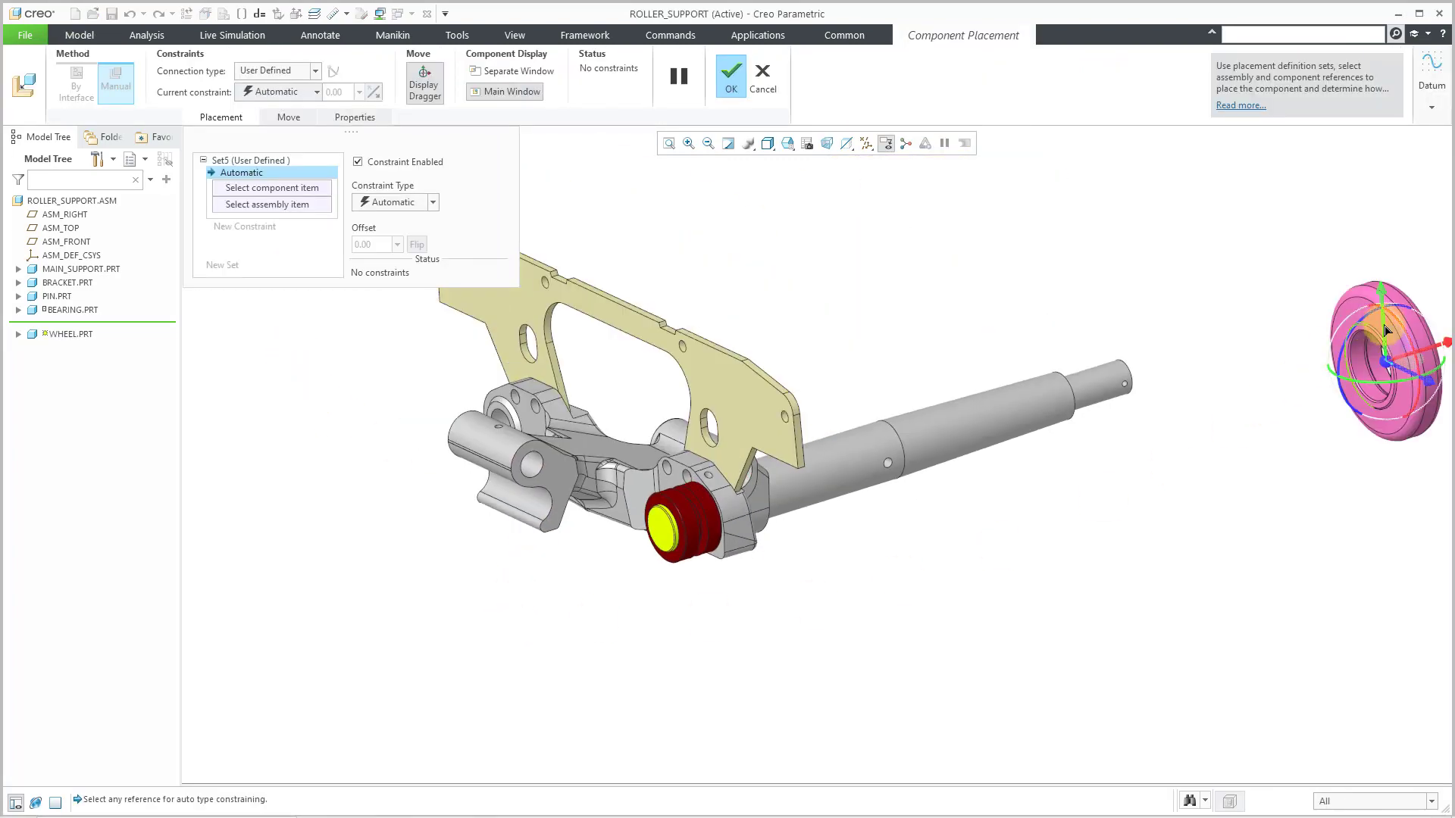
left_click_drag(1385, 362, 635, 656)
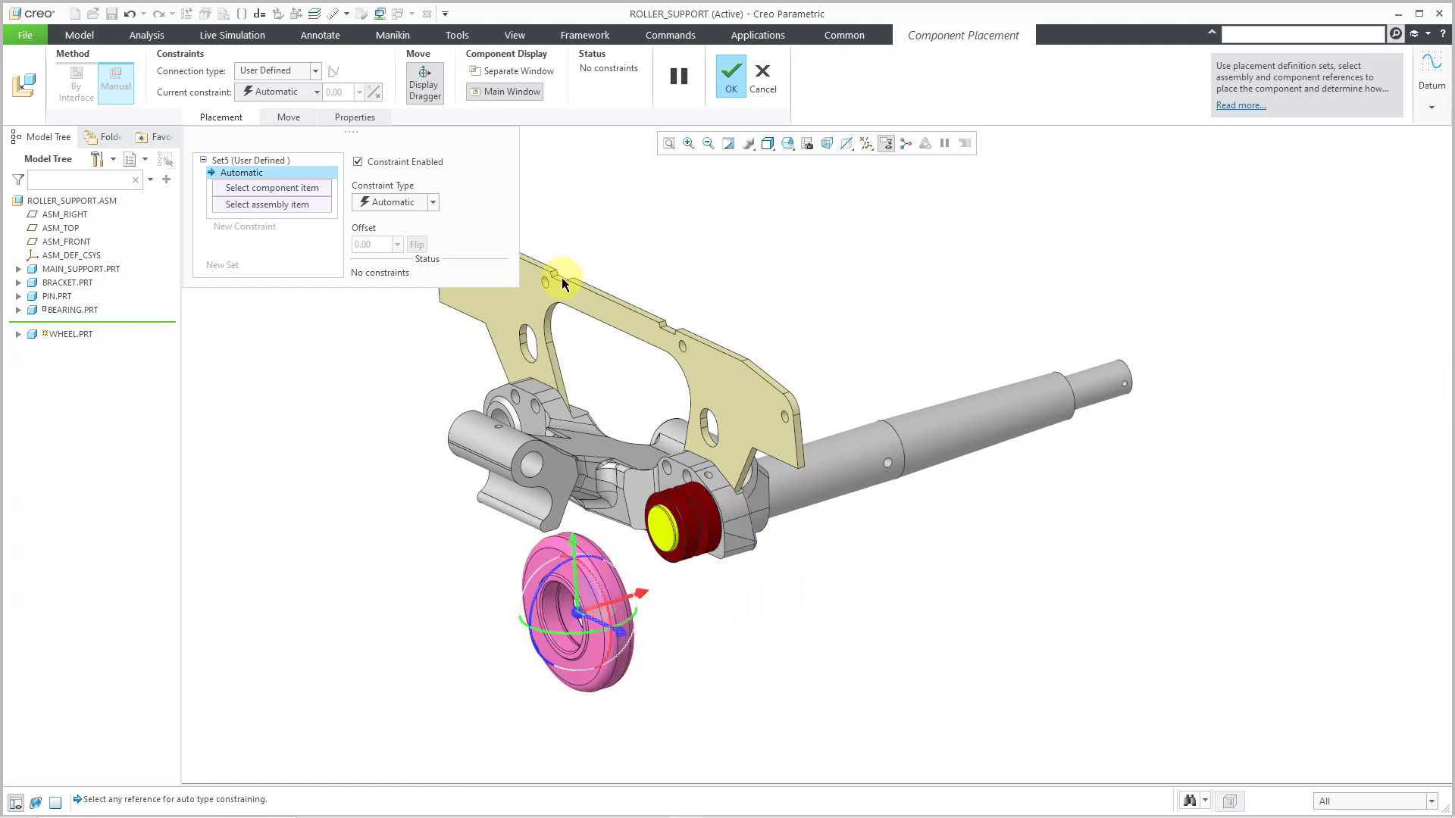
Step: Give the wheel a Pin connection and align the axis of its inner bore with the bearing's outer cylindrical surface
left_click(273, 72)
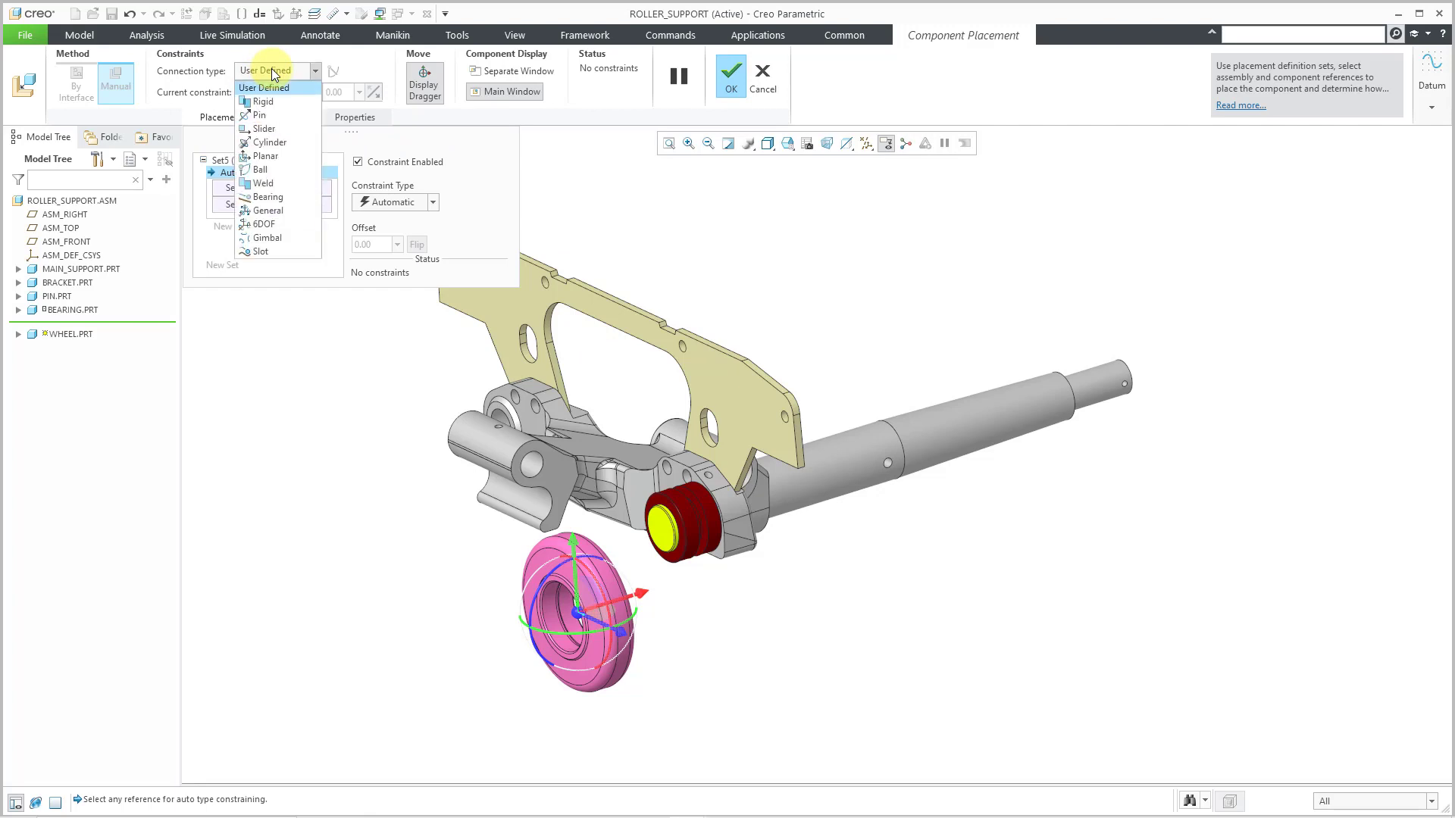
left_click(267, 117)
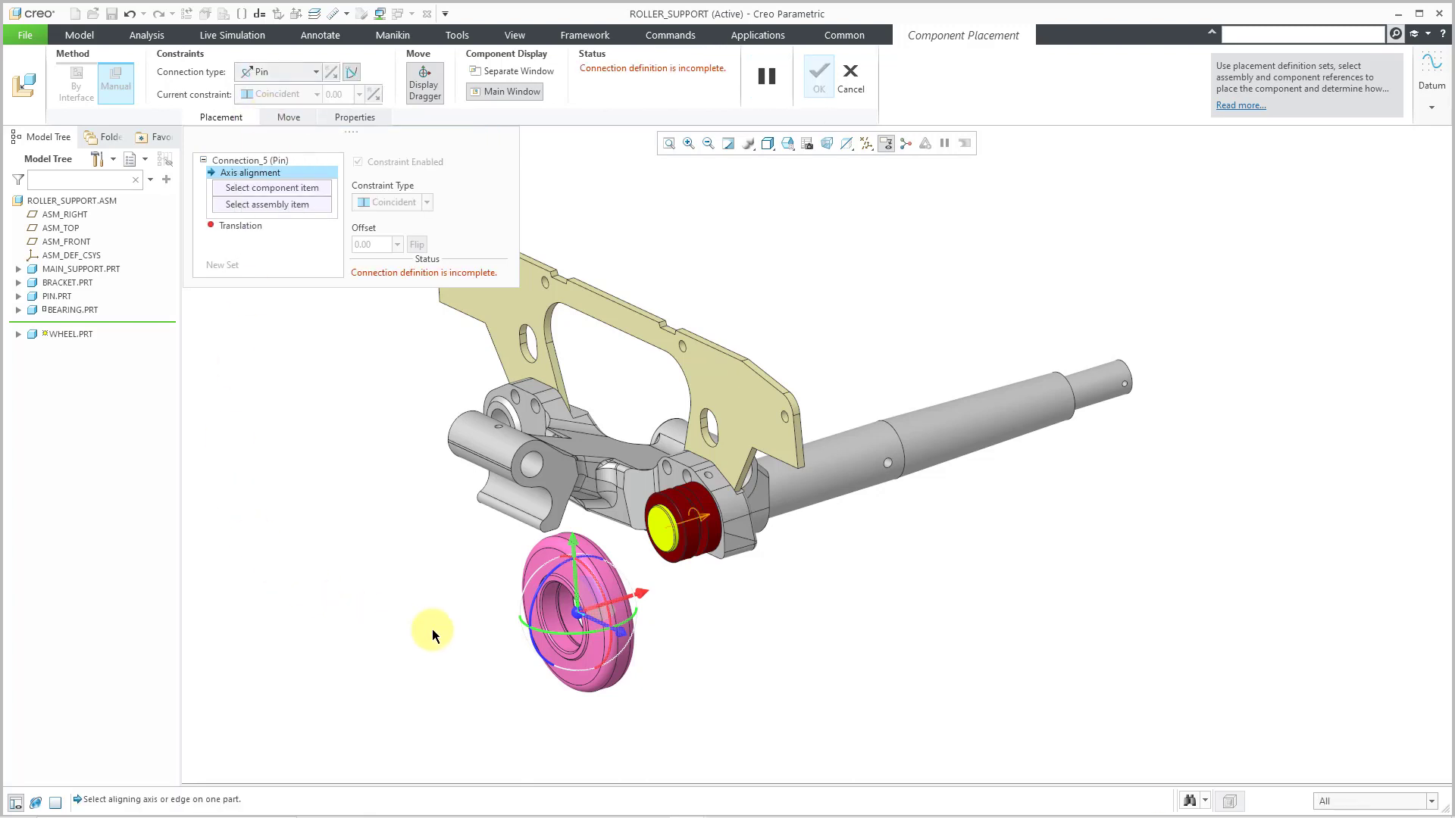
left_click(551, 631)
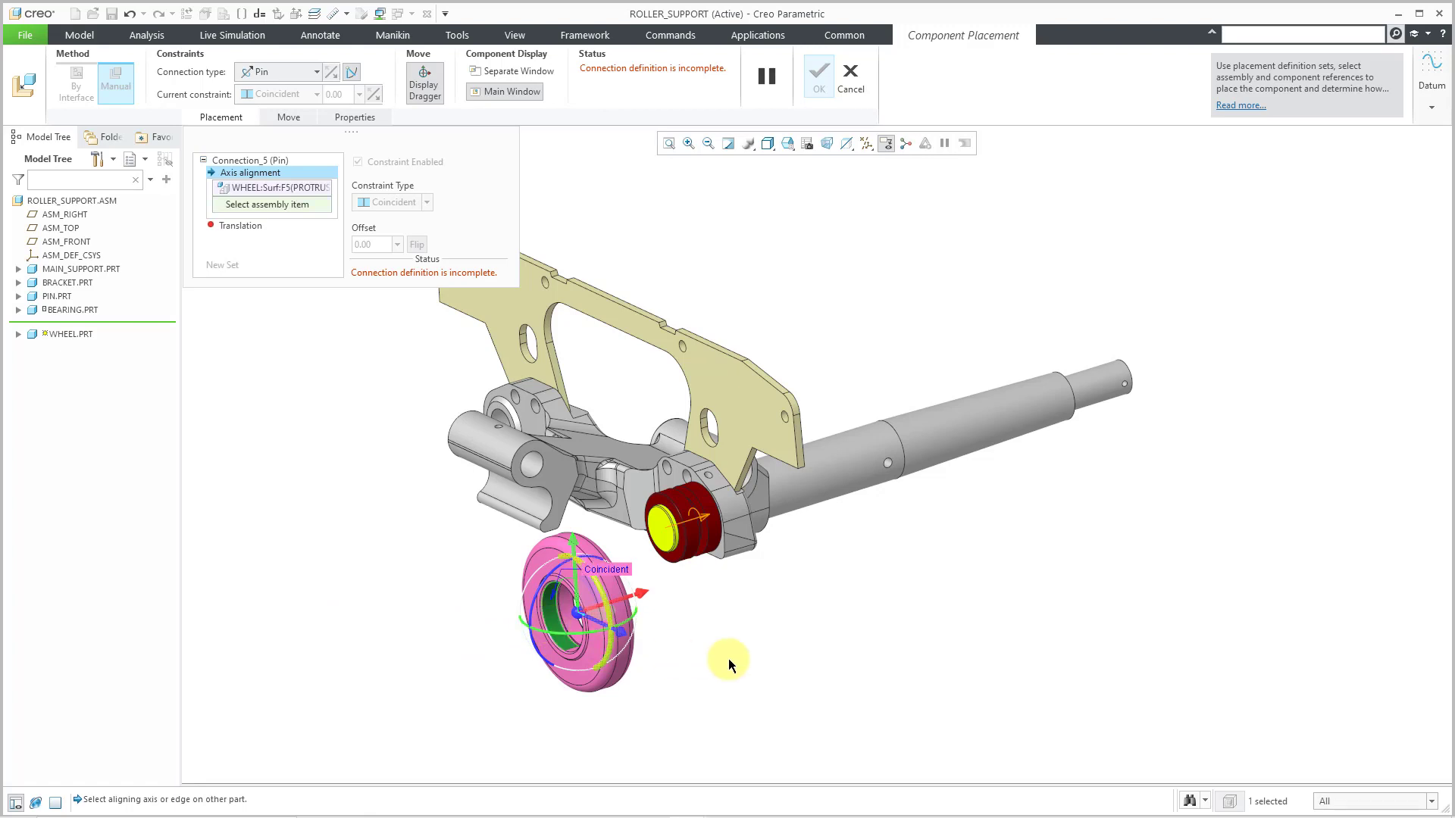
left_click(687, 504)
Step: Define the wheel's Pin translation as Coincident between the bearing's outer flat face and the wheel's hub face, and accept the placement
scroll(545, 539, "up", 3)
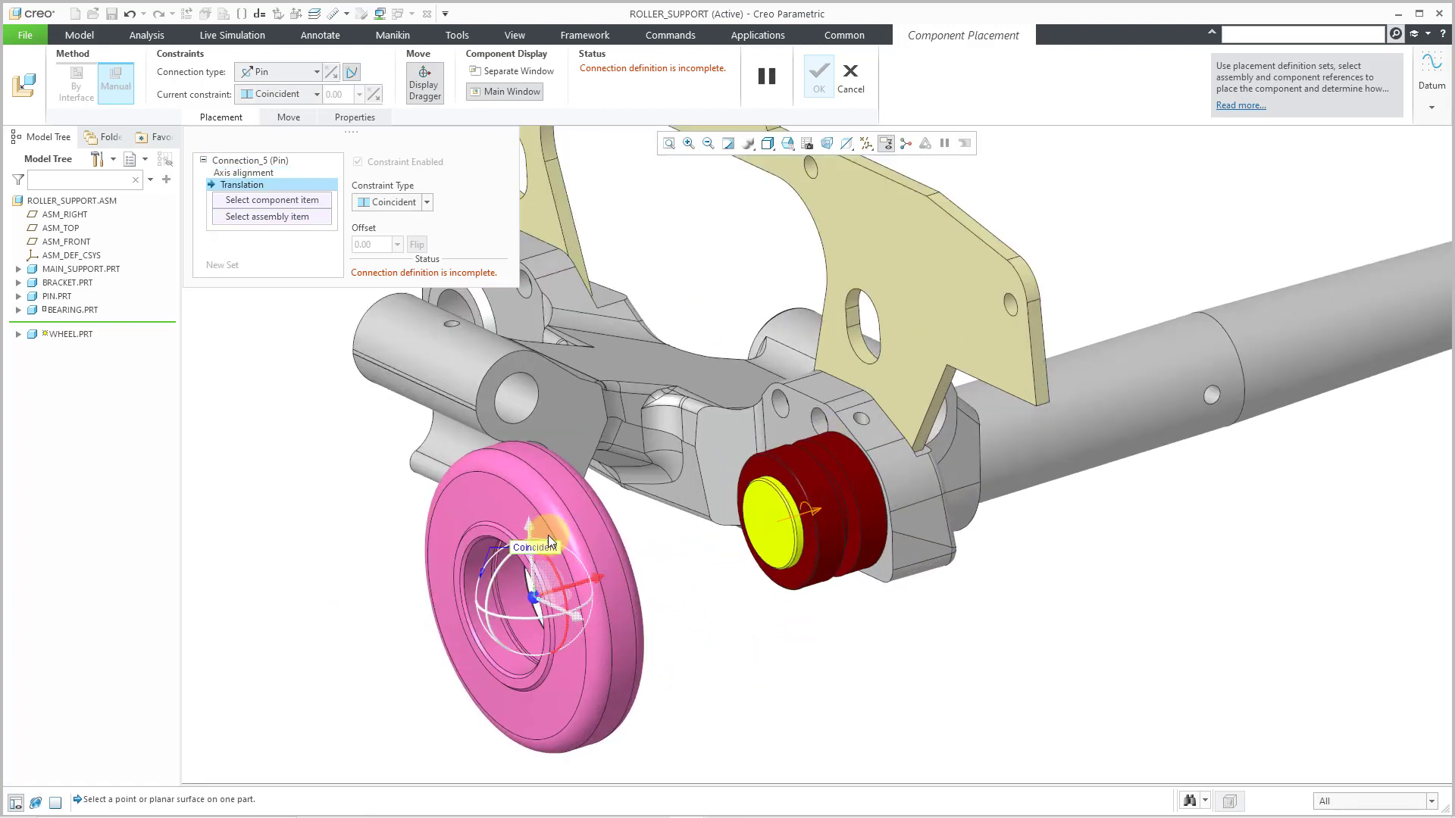
left_click_drag(619, 581, 690, 565)
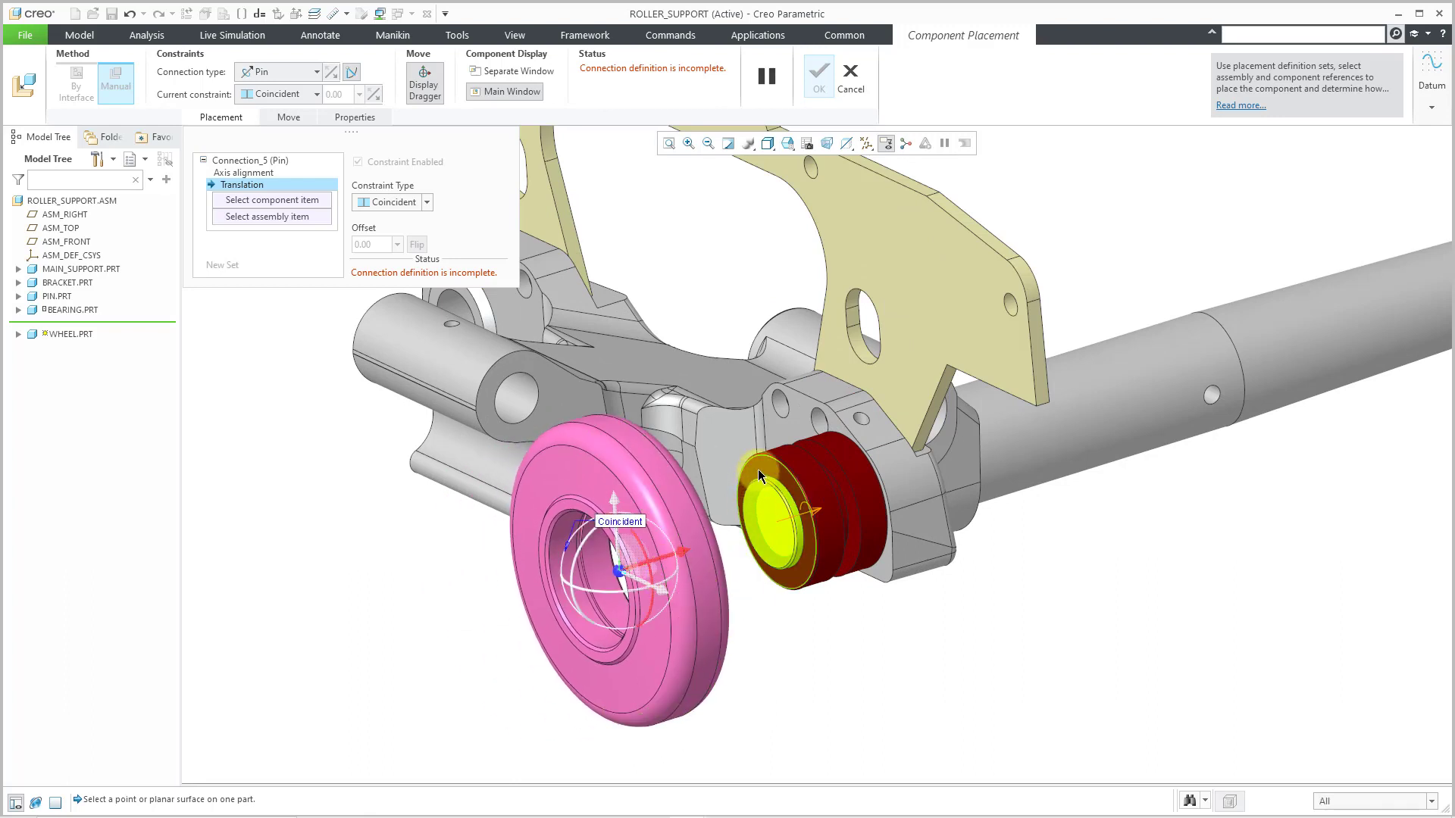
left_click(758, 470)
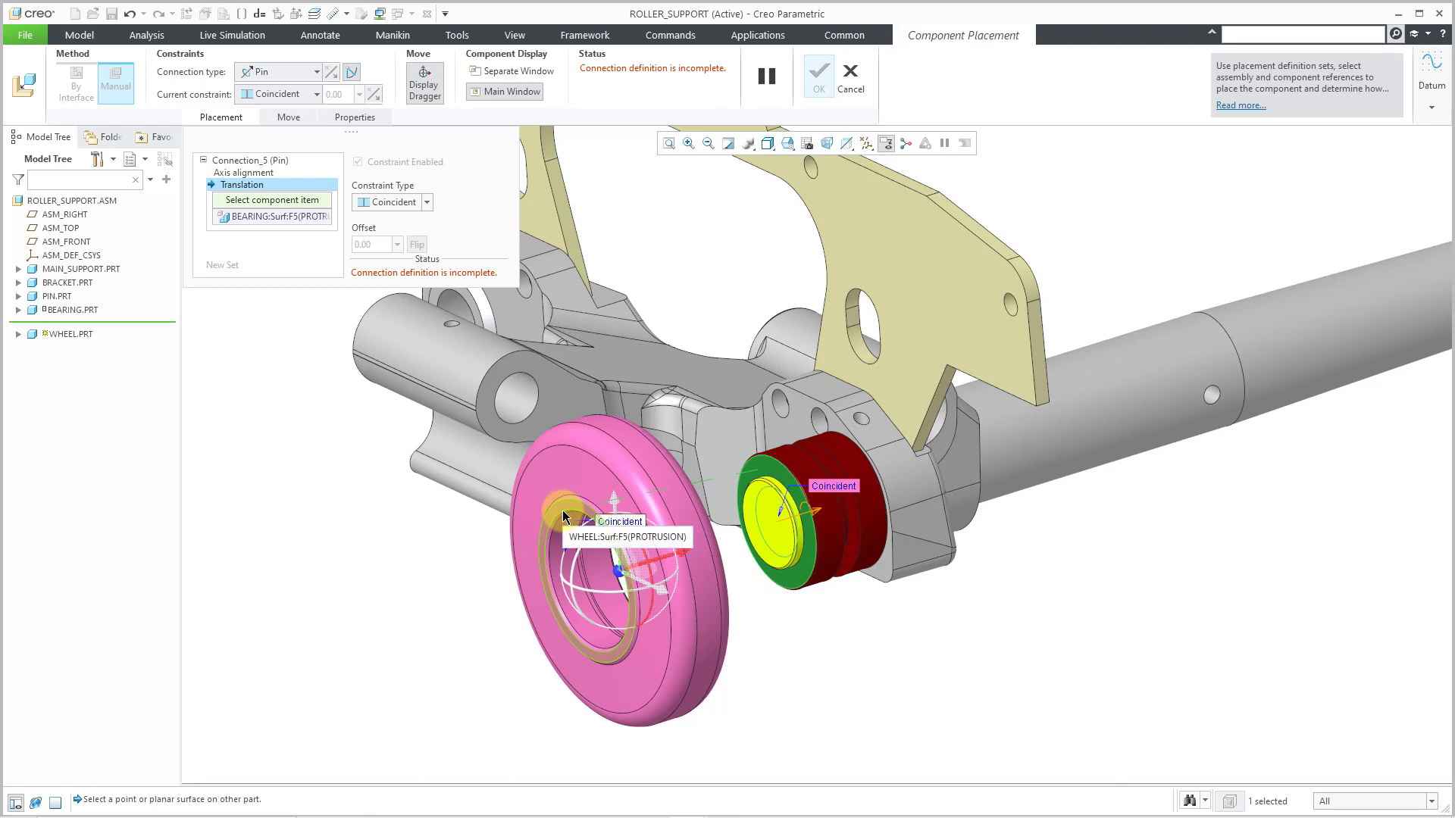
left_click(563, 517)
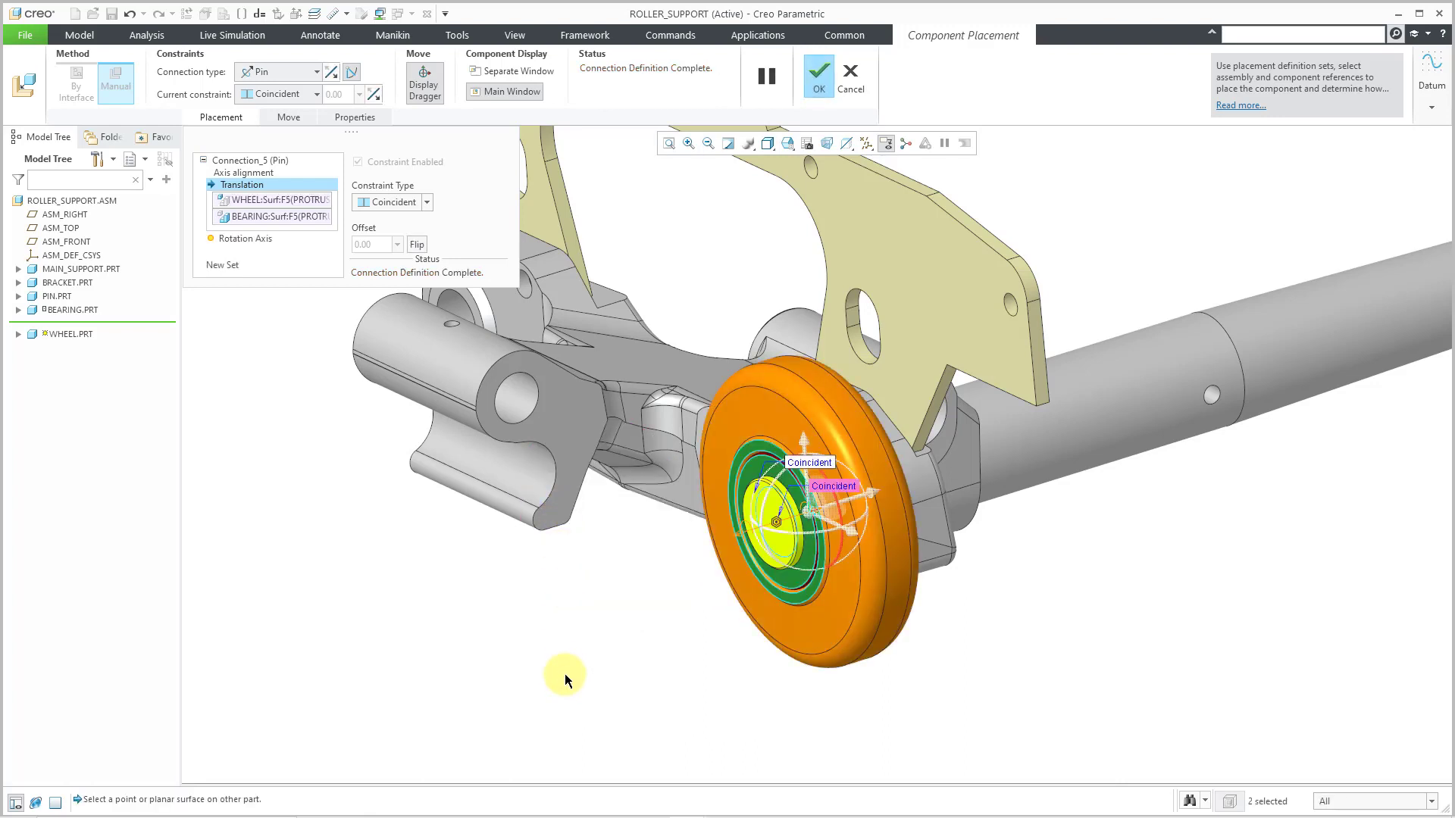
middle_click(379, 475)
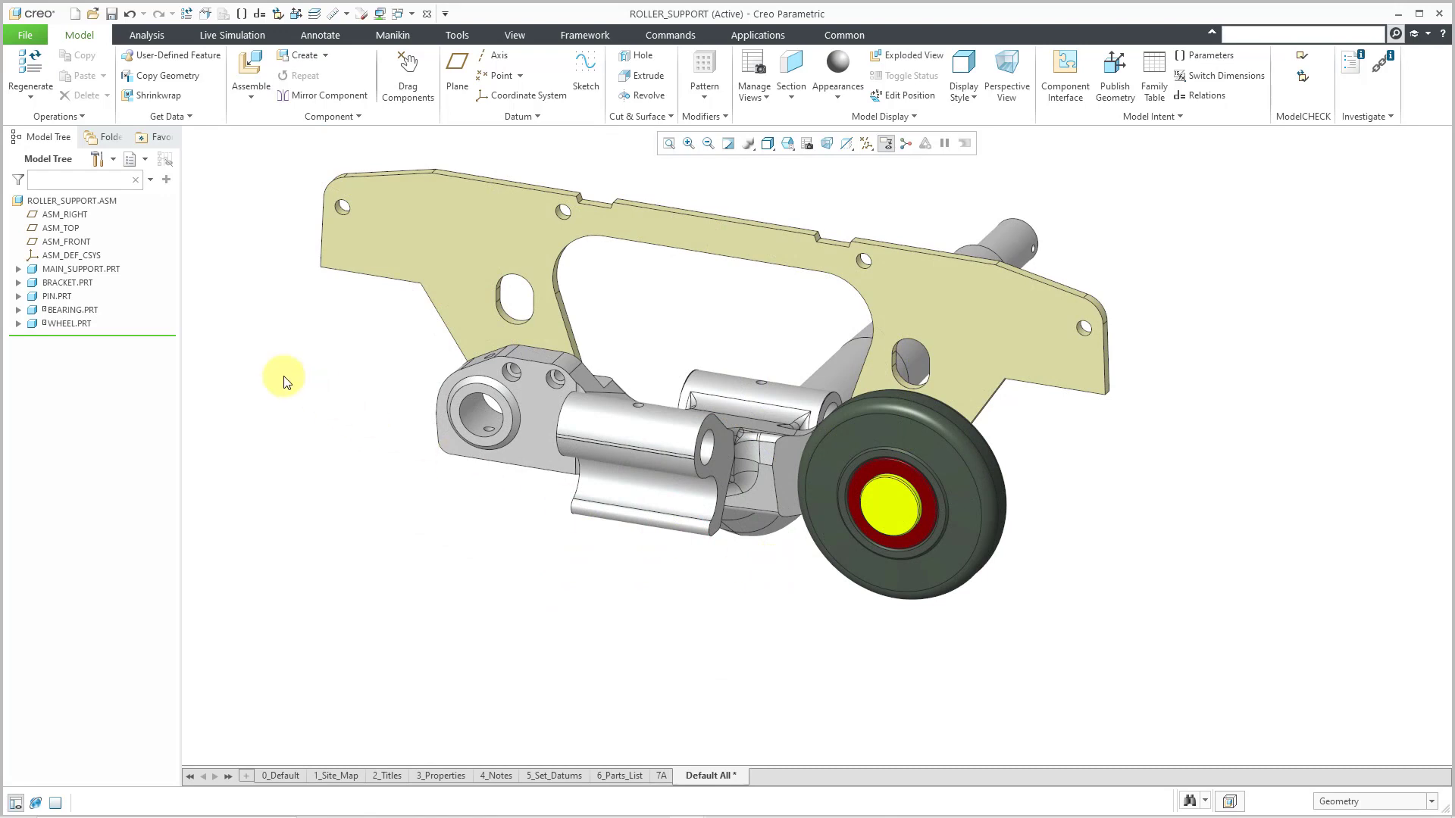
Step: Start a Repeat of the first pin with both of its Coincident assembly references set to vary
left_click(59, 297)
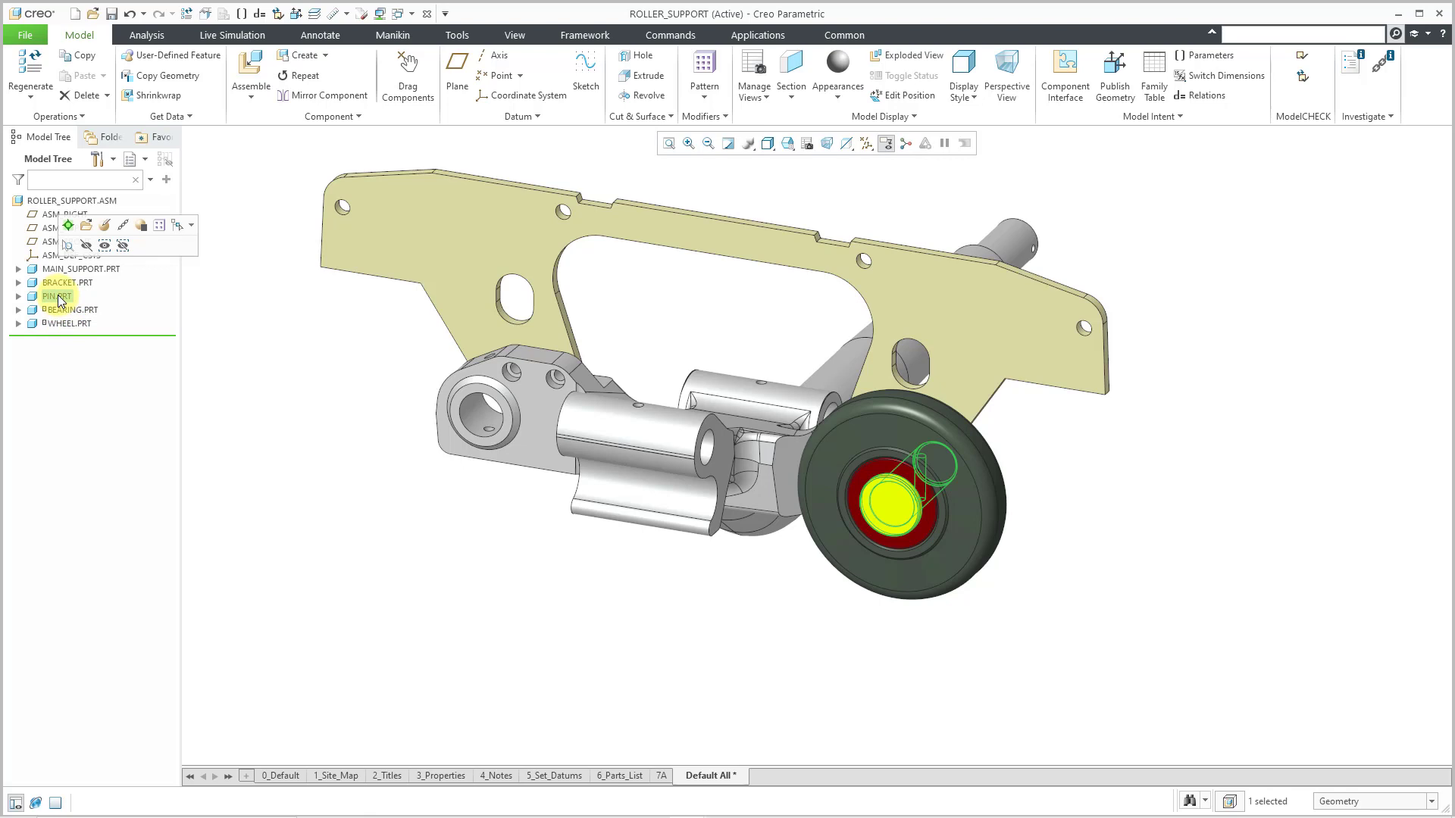
right_click(60, 296)
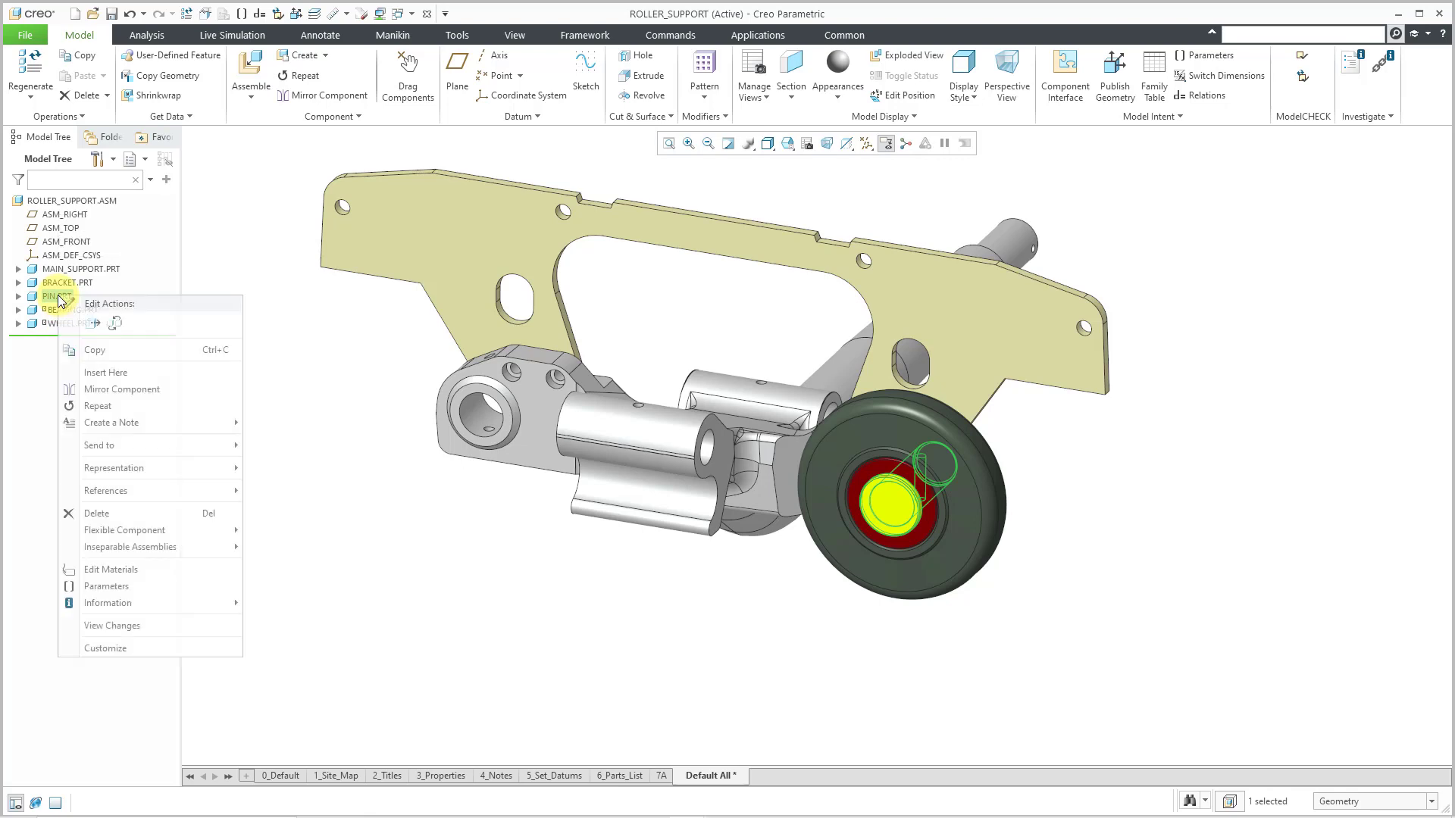
left_click(106, 406)
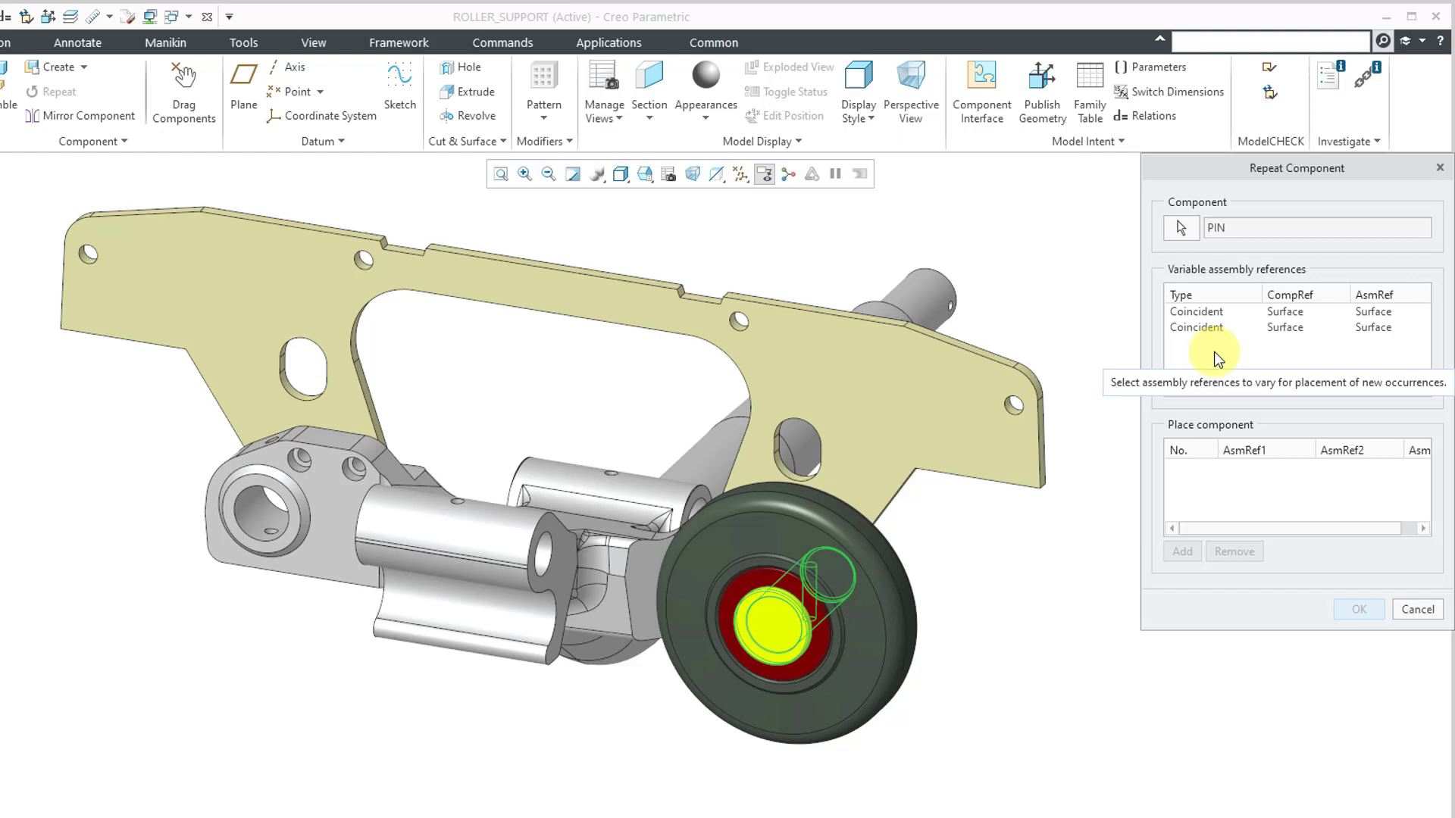
left_click(1205, 312)
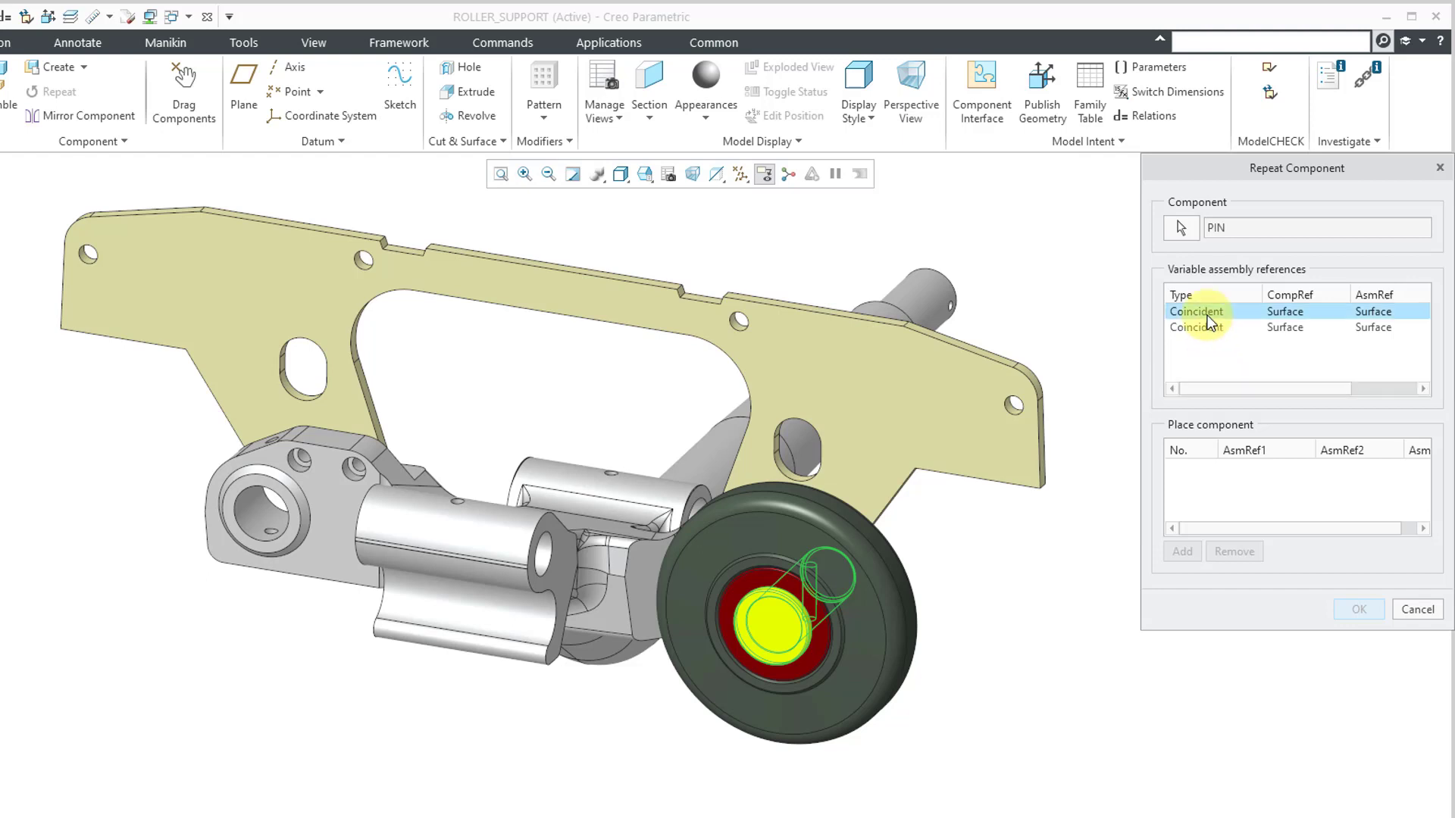
left_click(1209, 327, "ctrl")
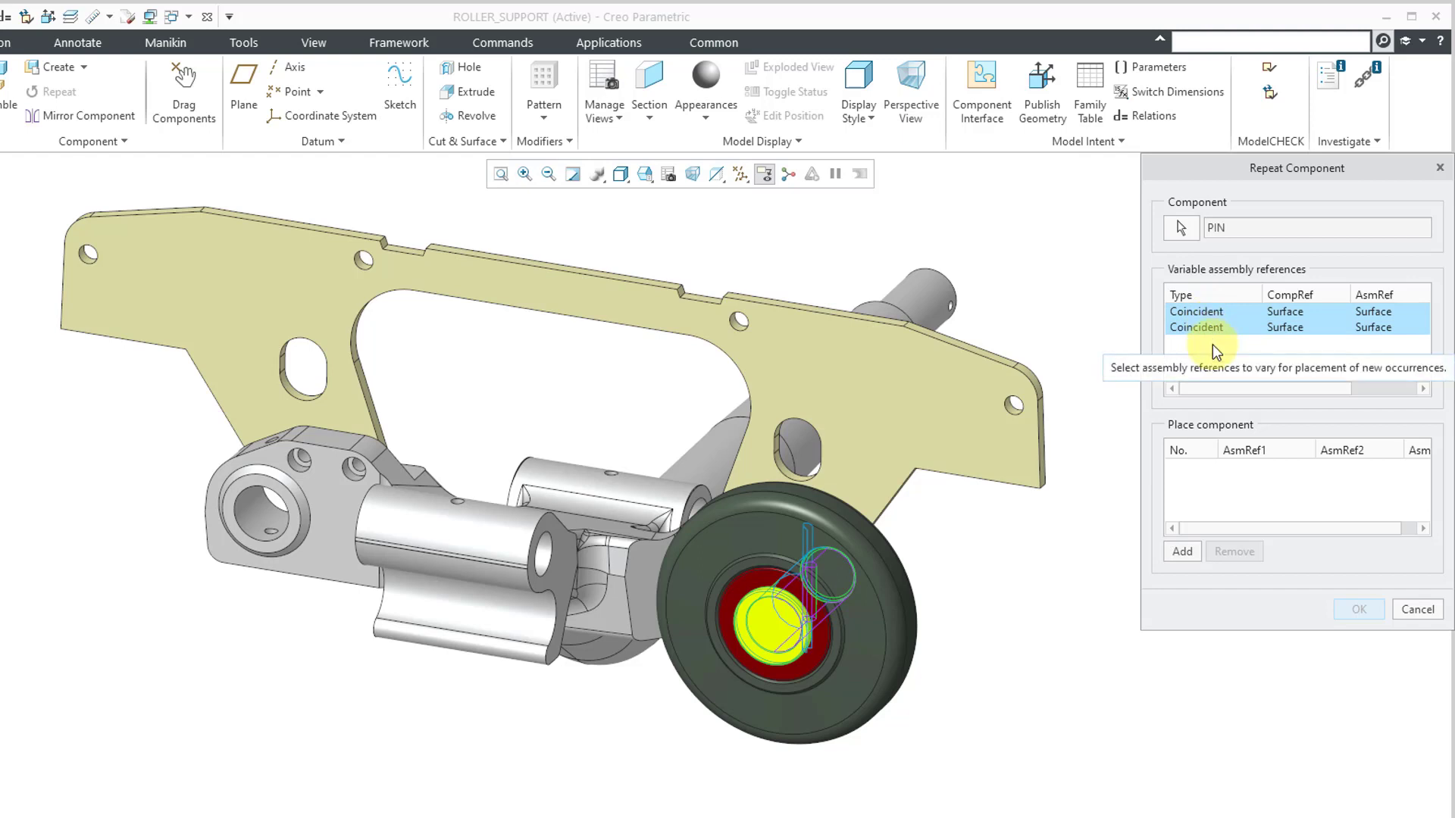
left_click(1183, 551)
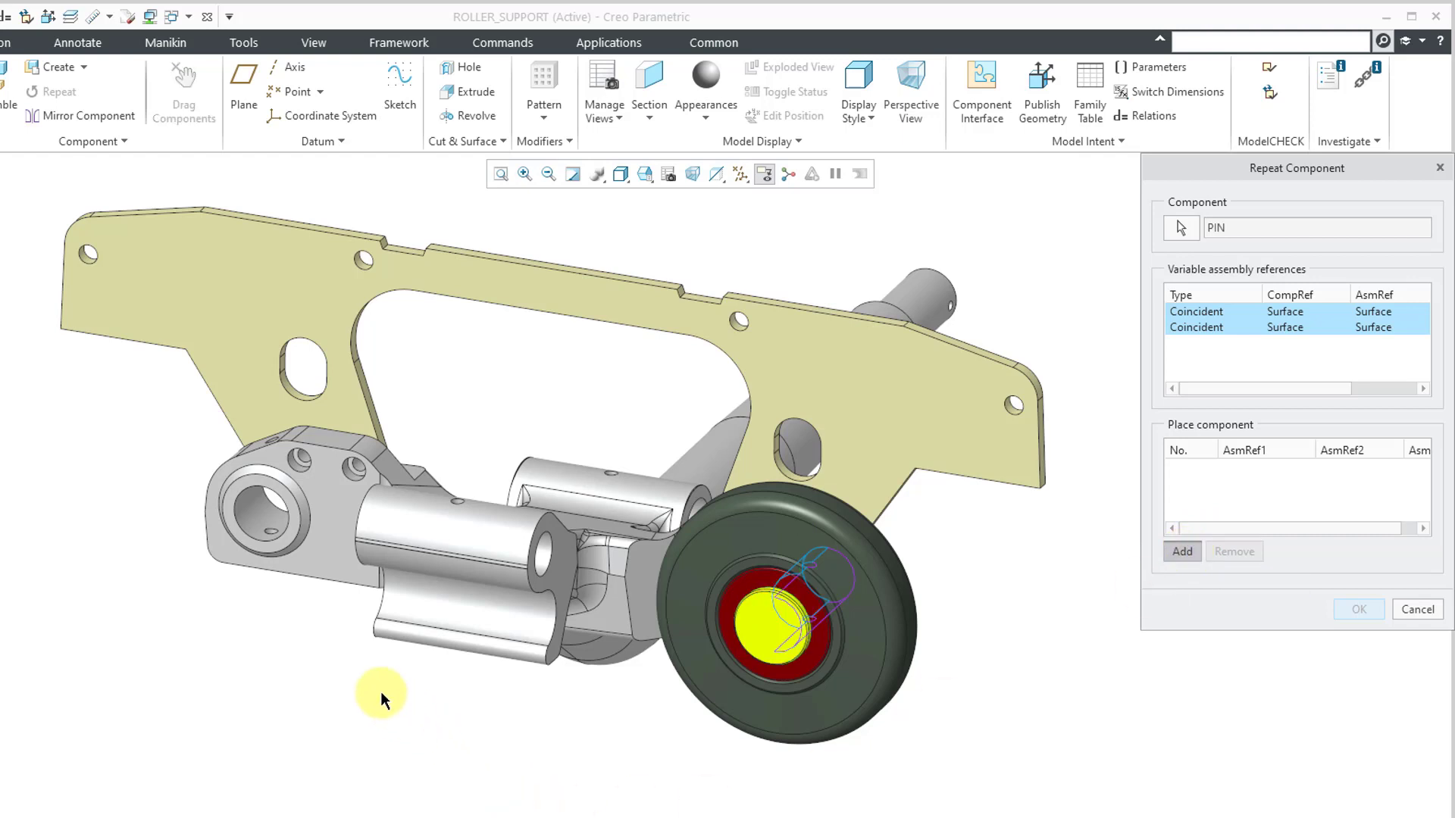
Step: Place the repeated pin in the main support's opposite bore, using the bore surface and its small cross hole as references
left_click(261, 515)
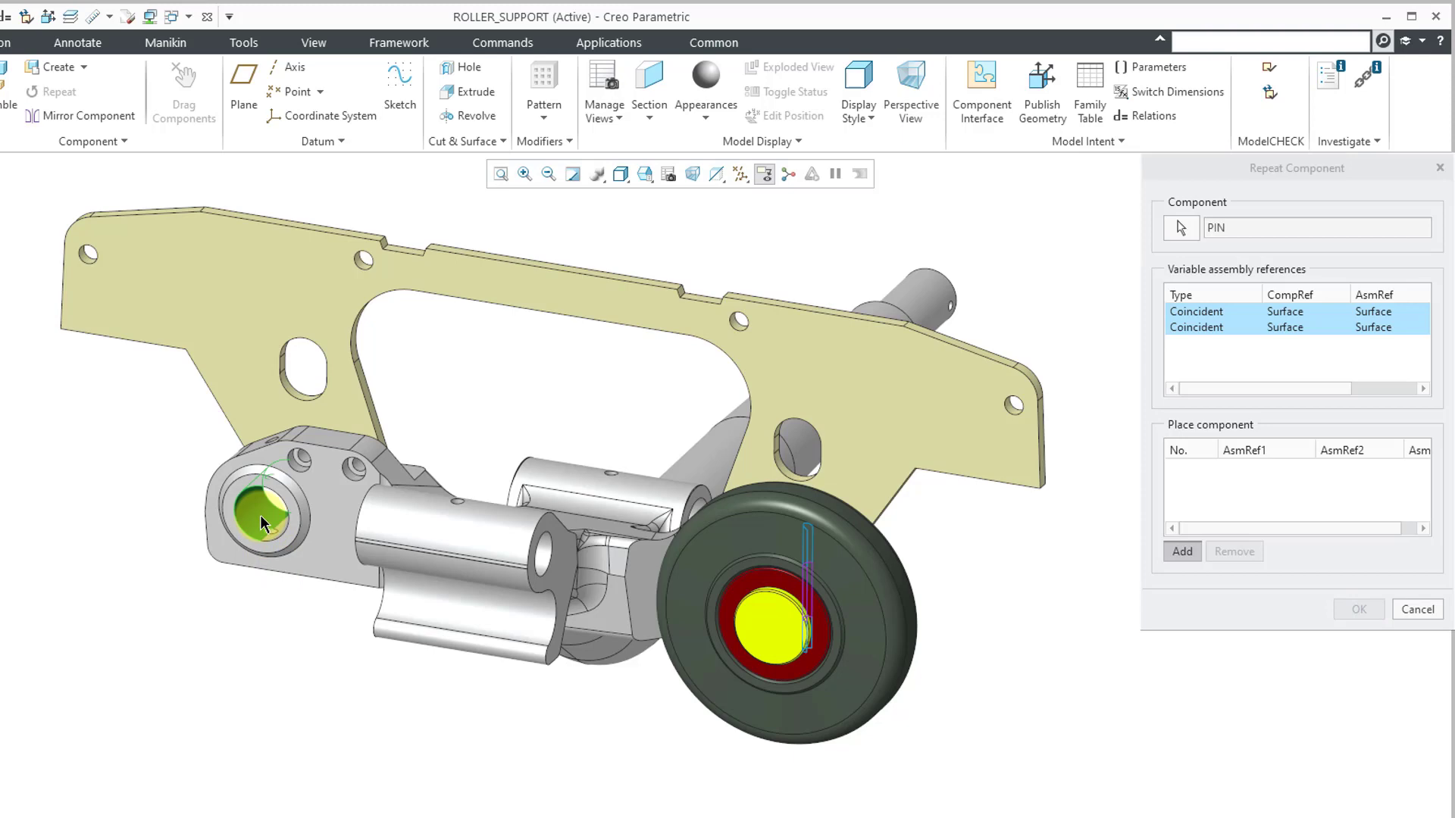
scroll(260, 516, "up", 4)
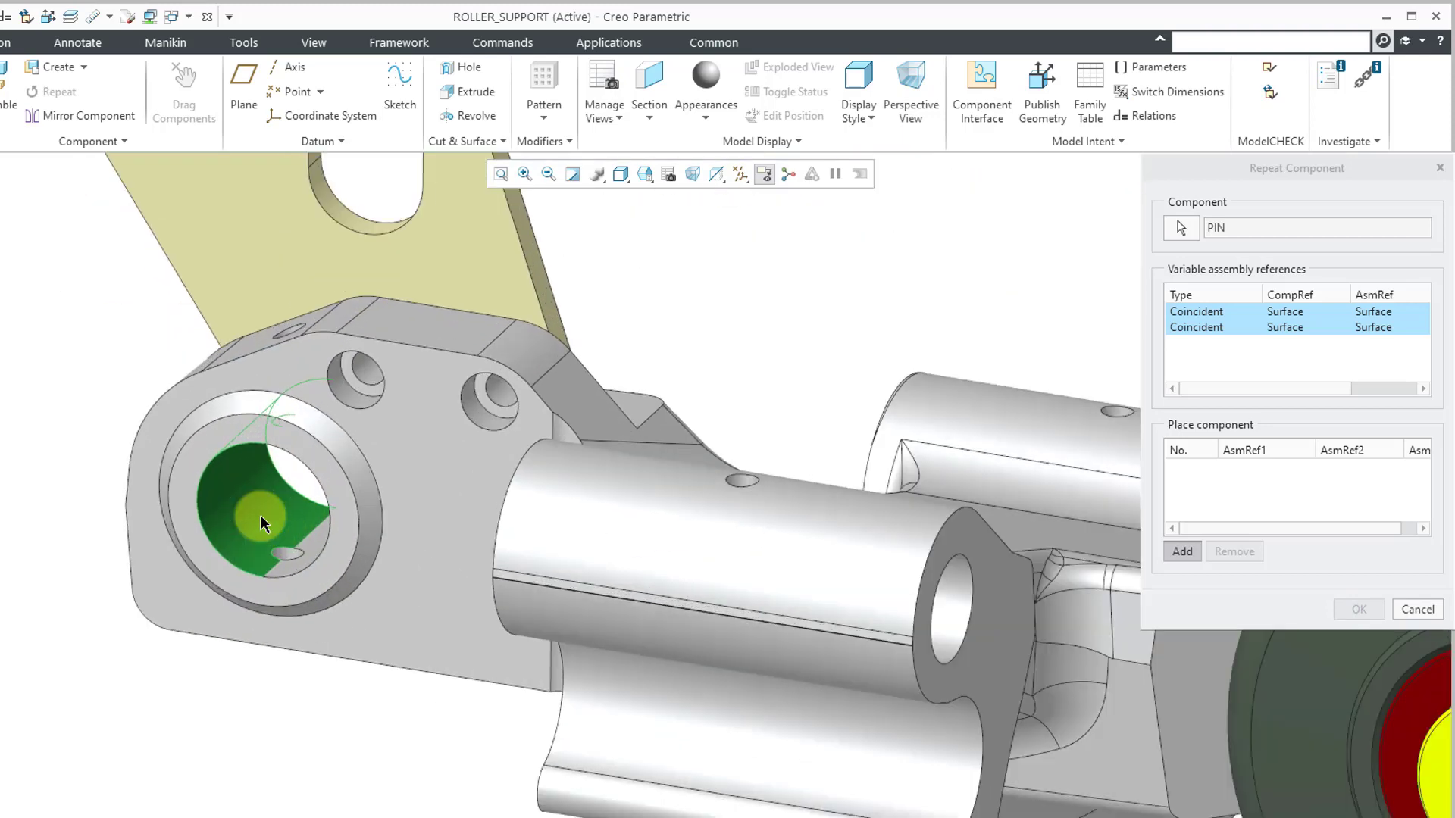
left_click(288, 552)
scroll(288, 552, "down", 5)
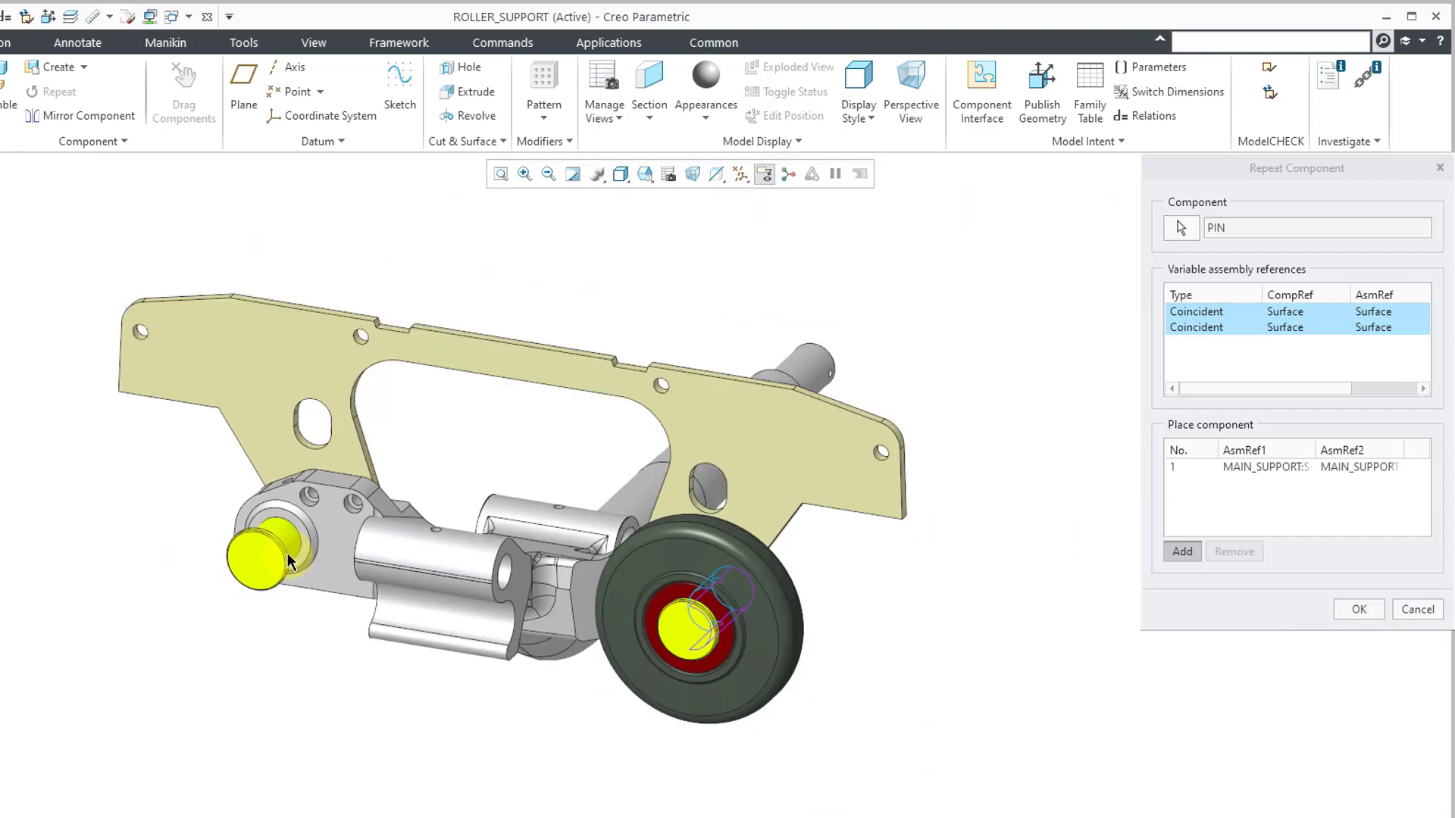
scroll(287, 552, "up", 2)
left_click(1357, 611)
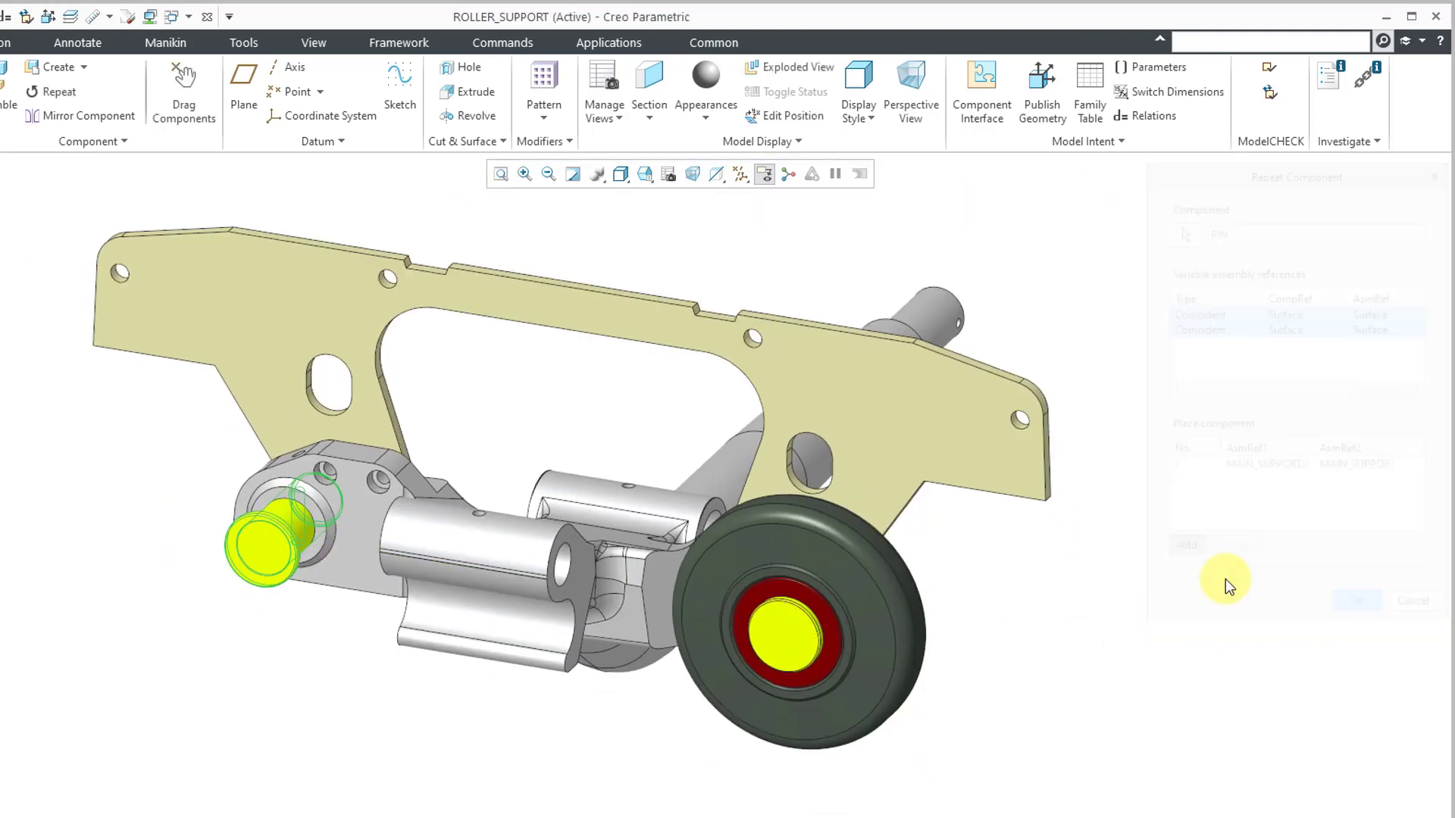
Step: Start a Repeat of the first bearing with both of its Coincident assembly references set to vary
middle_click_drag(1083, 550, 1057, 531)
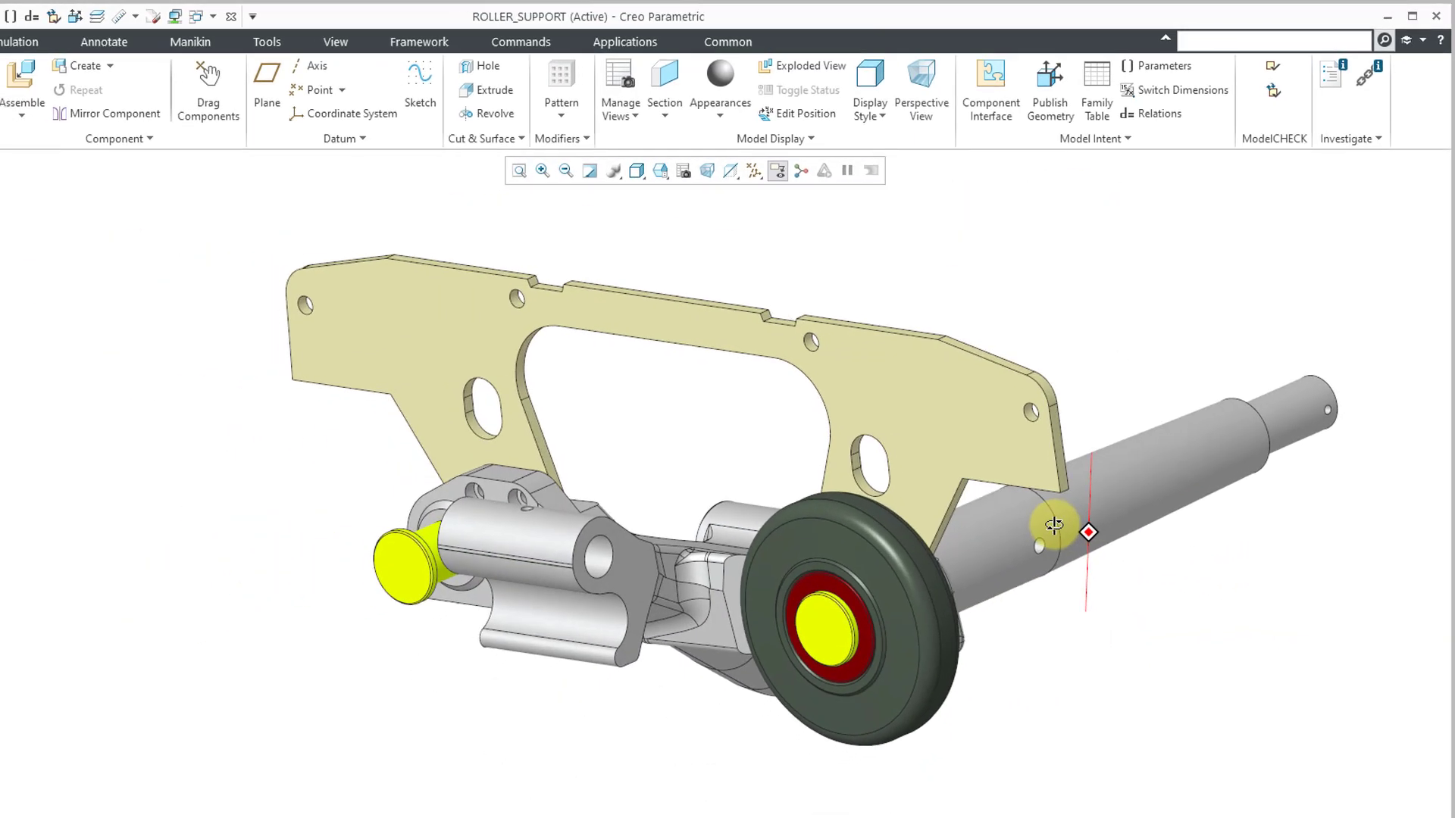
scroll(1054, 549, "up", 2)
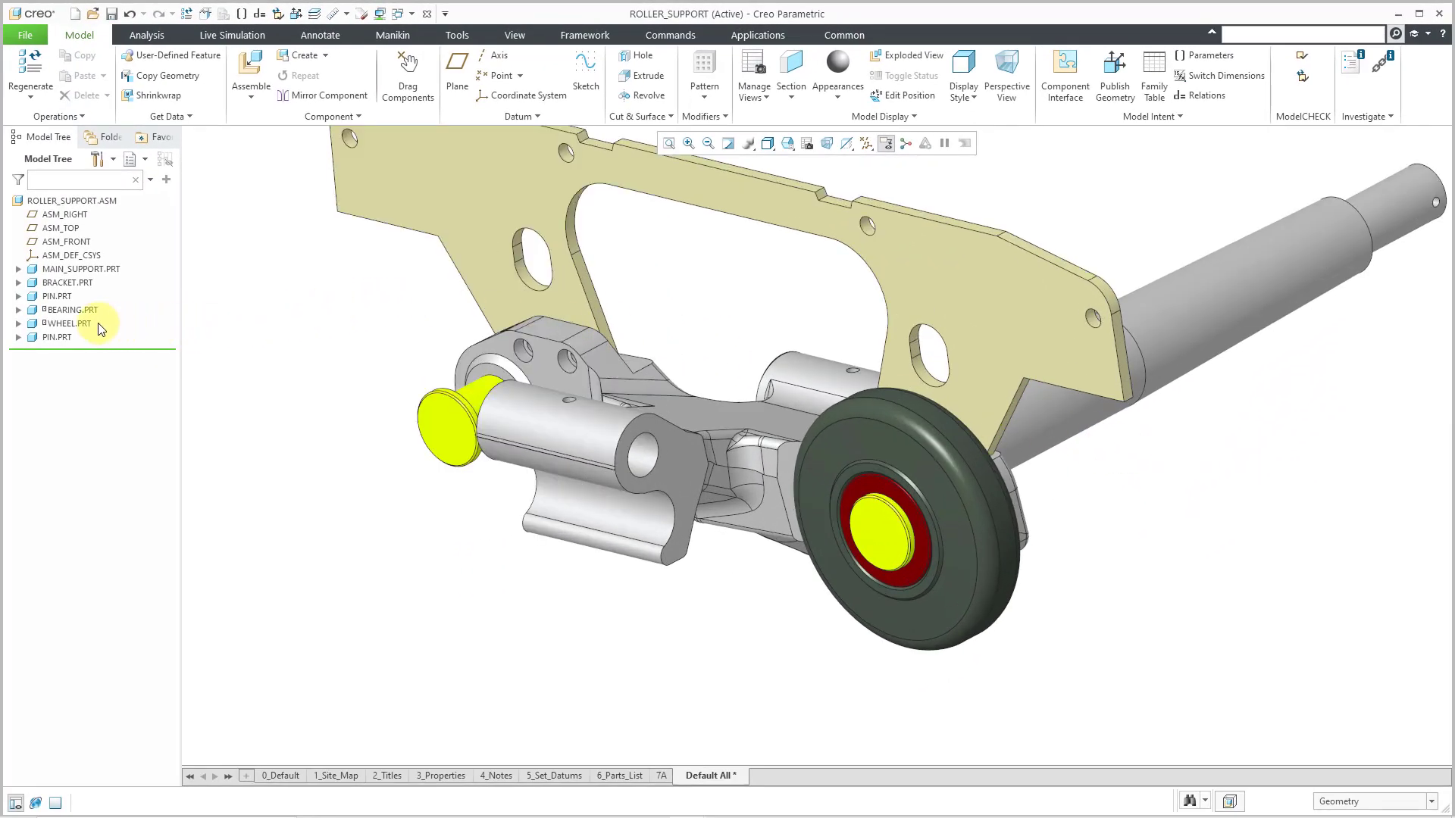
left_click(76, 310)
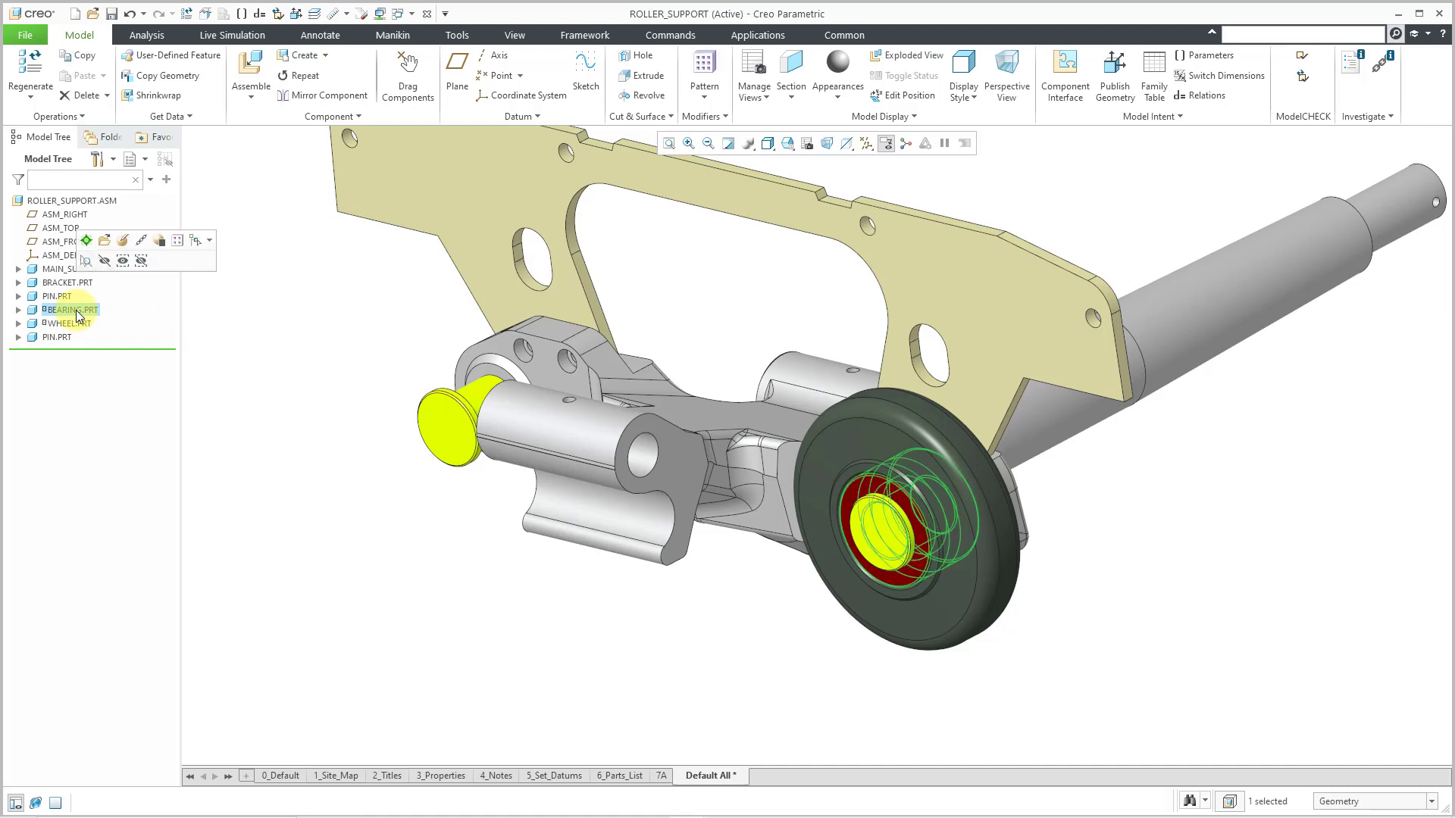
right_click(77, 316)
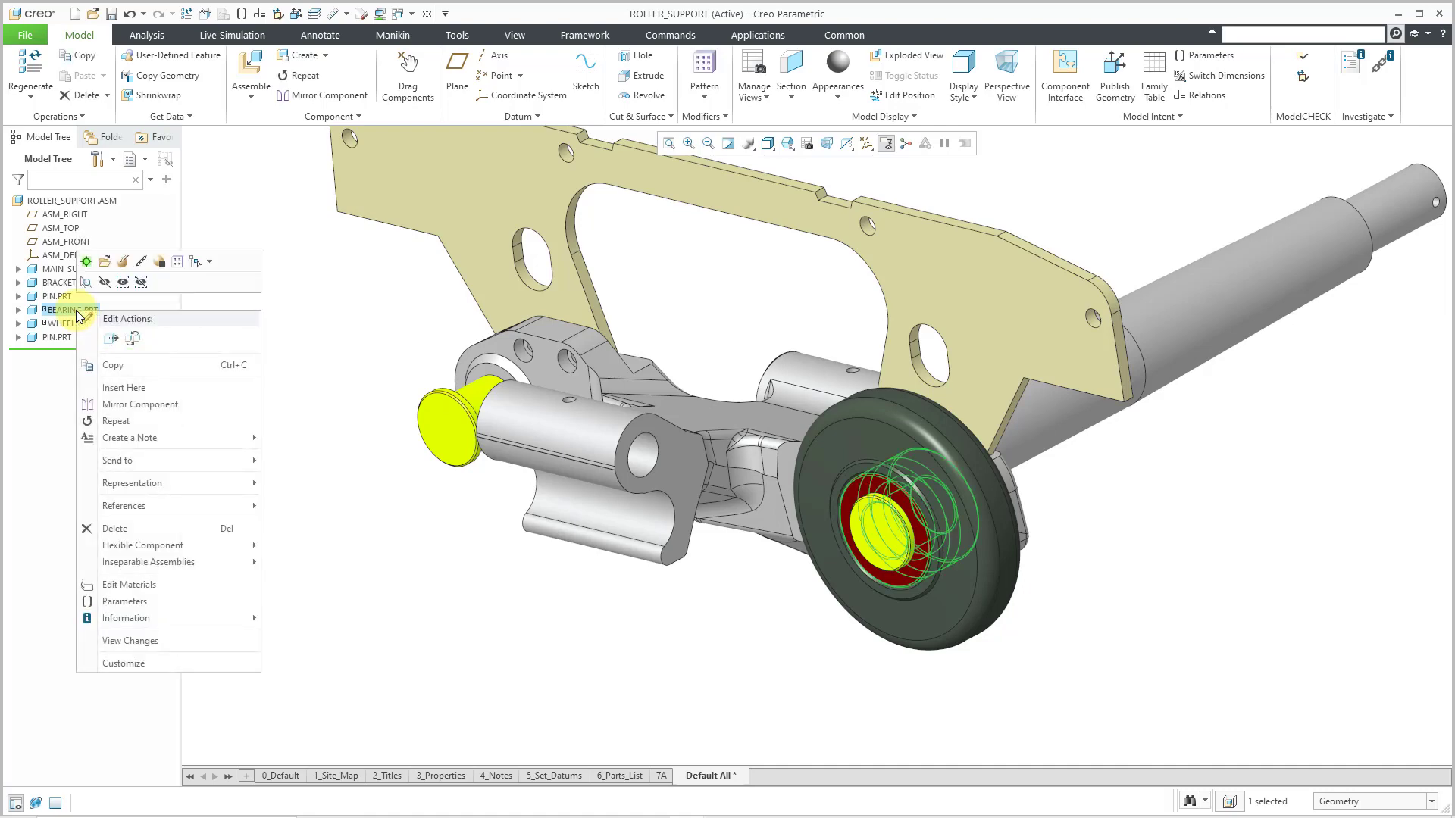
left_click(117, 421)
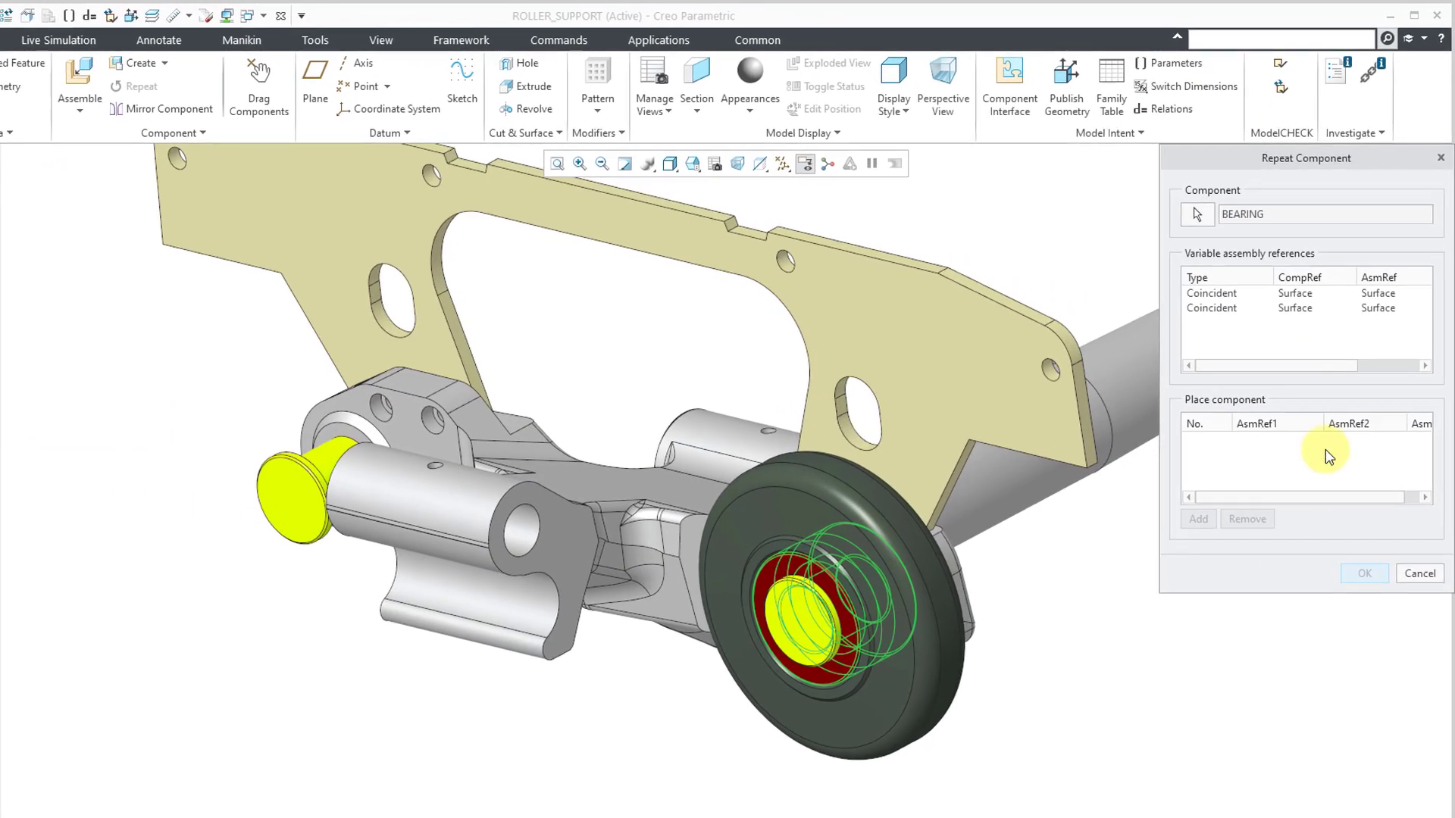
left_click(1242, 258)
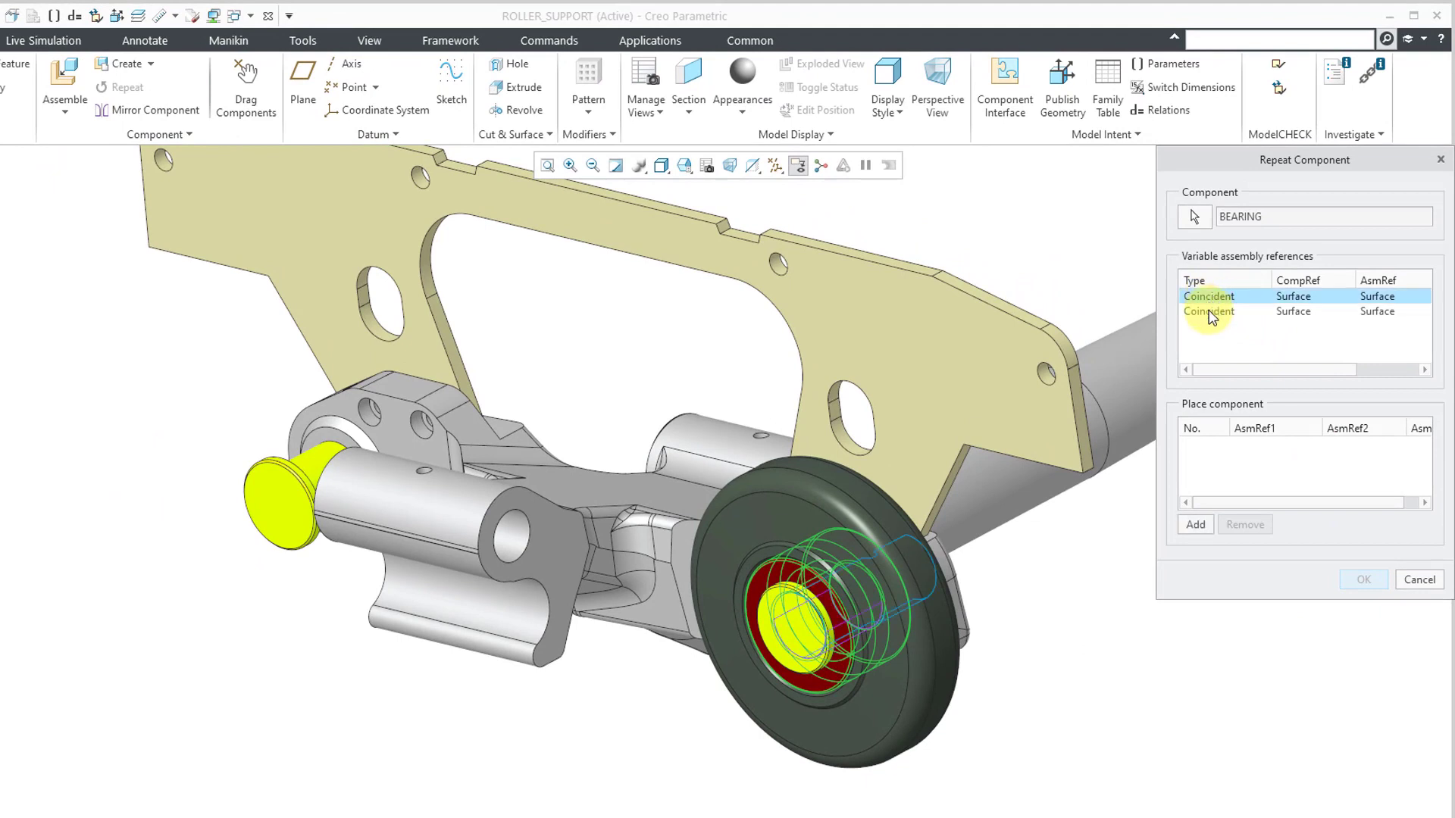
left_click(1210, 312, "ctrl")
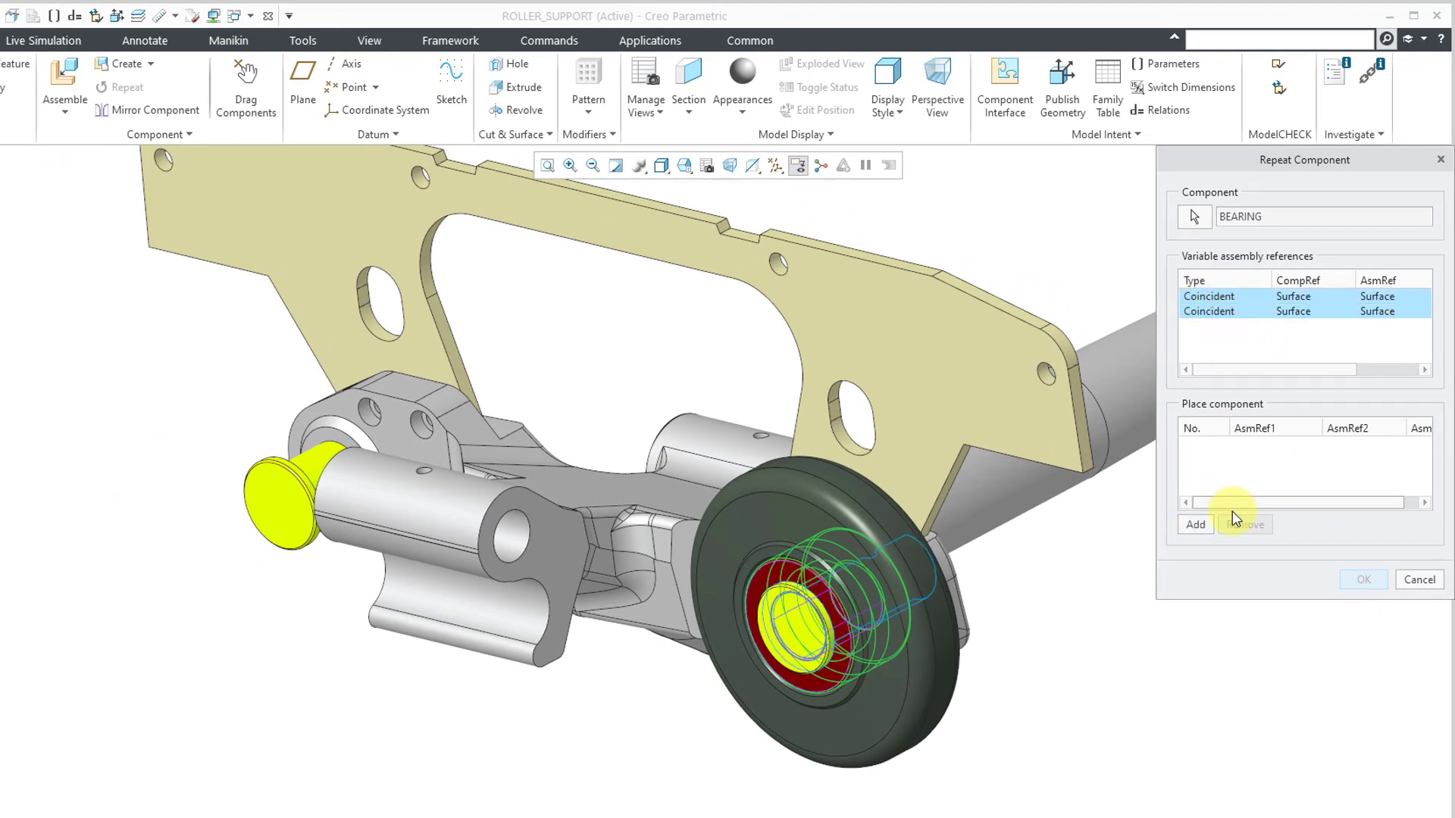
Step: Place the repeated bearing on the second pin, using the pin's cylindrical surface and the inner face of its head as references
left_click(1196, 524)
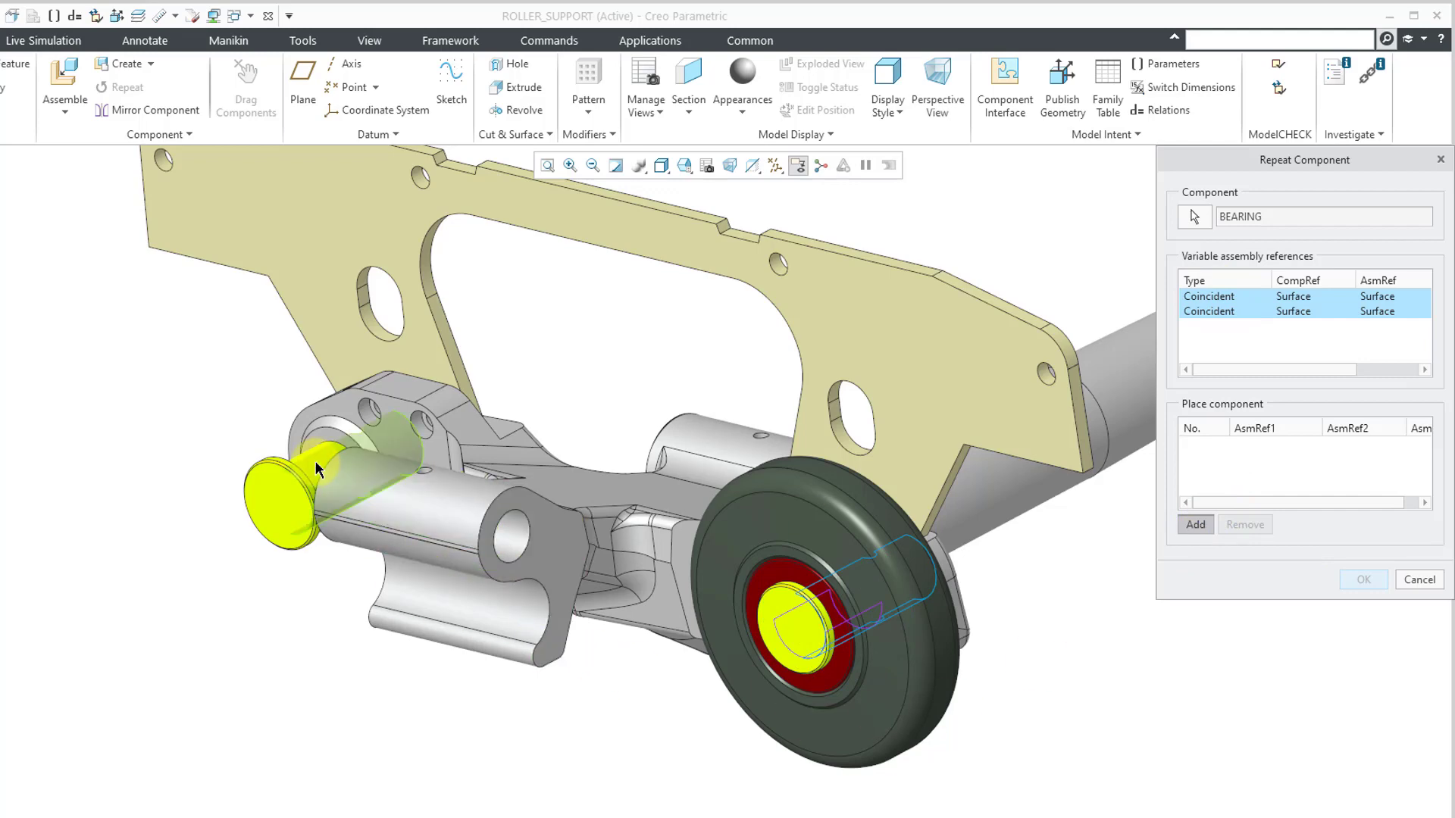
middle_click_drag(331, 457, 220, 507)
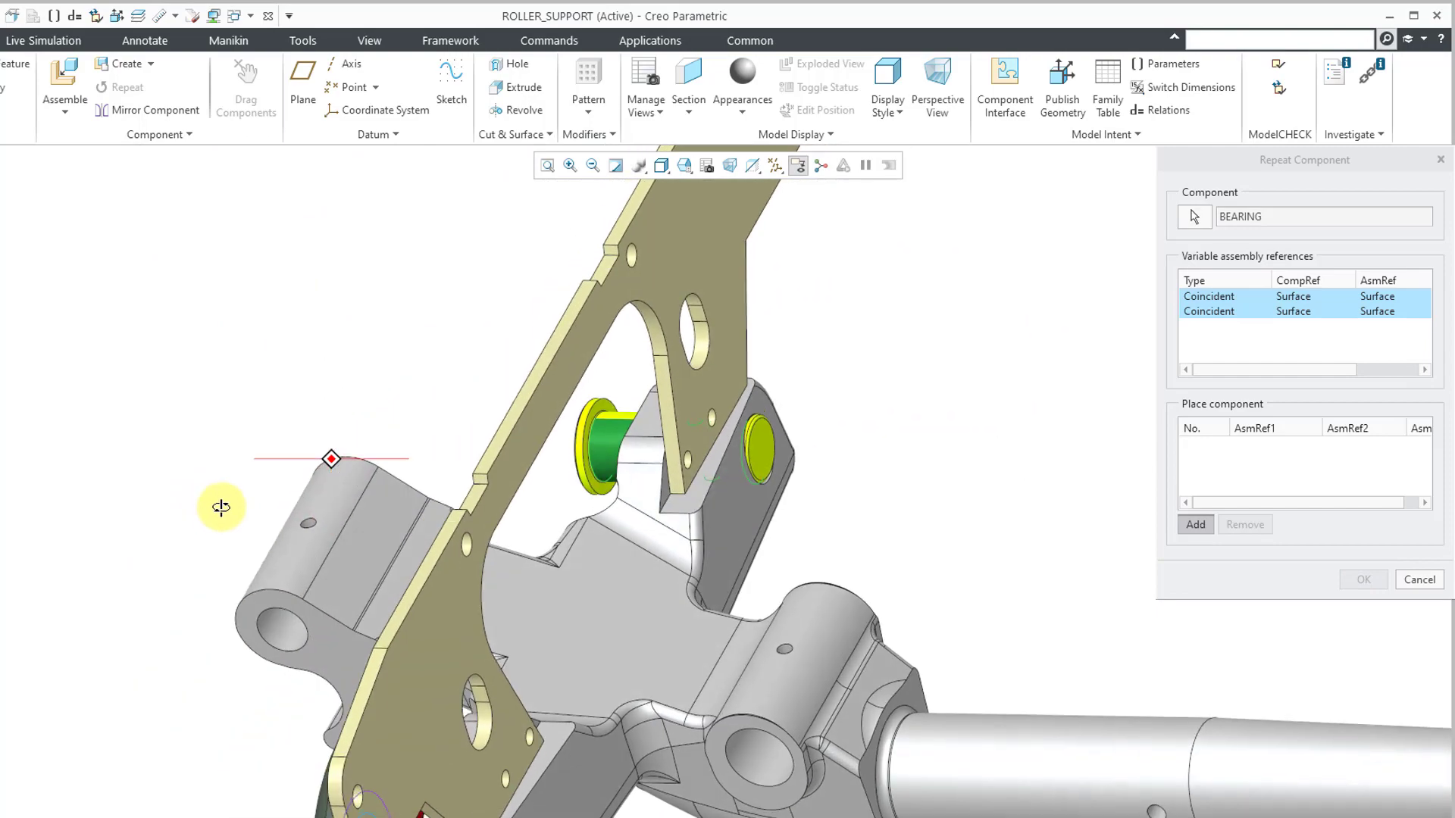
scroll(604, 404, "down", 6)
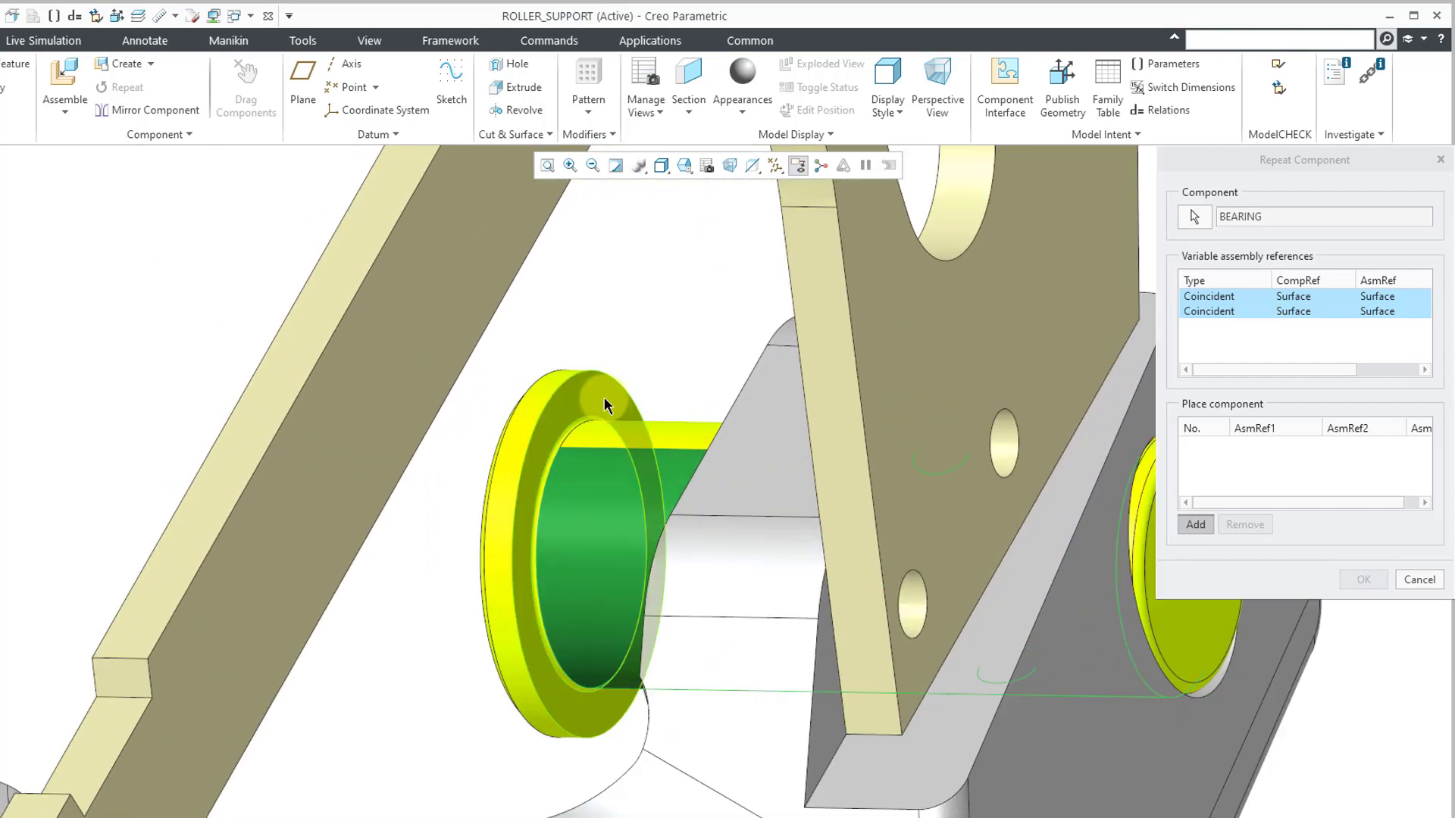
left_click(604, 403)
scroll(564, 390, "up", 5)
middle_click_drag(565, 389, 714, 413)
scroll(691, 384, "down", 3)
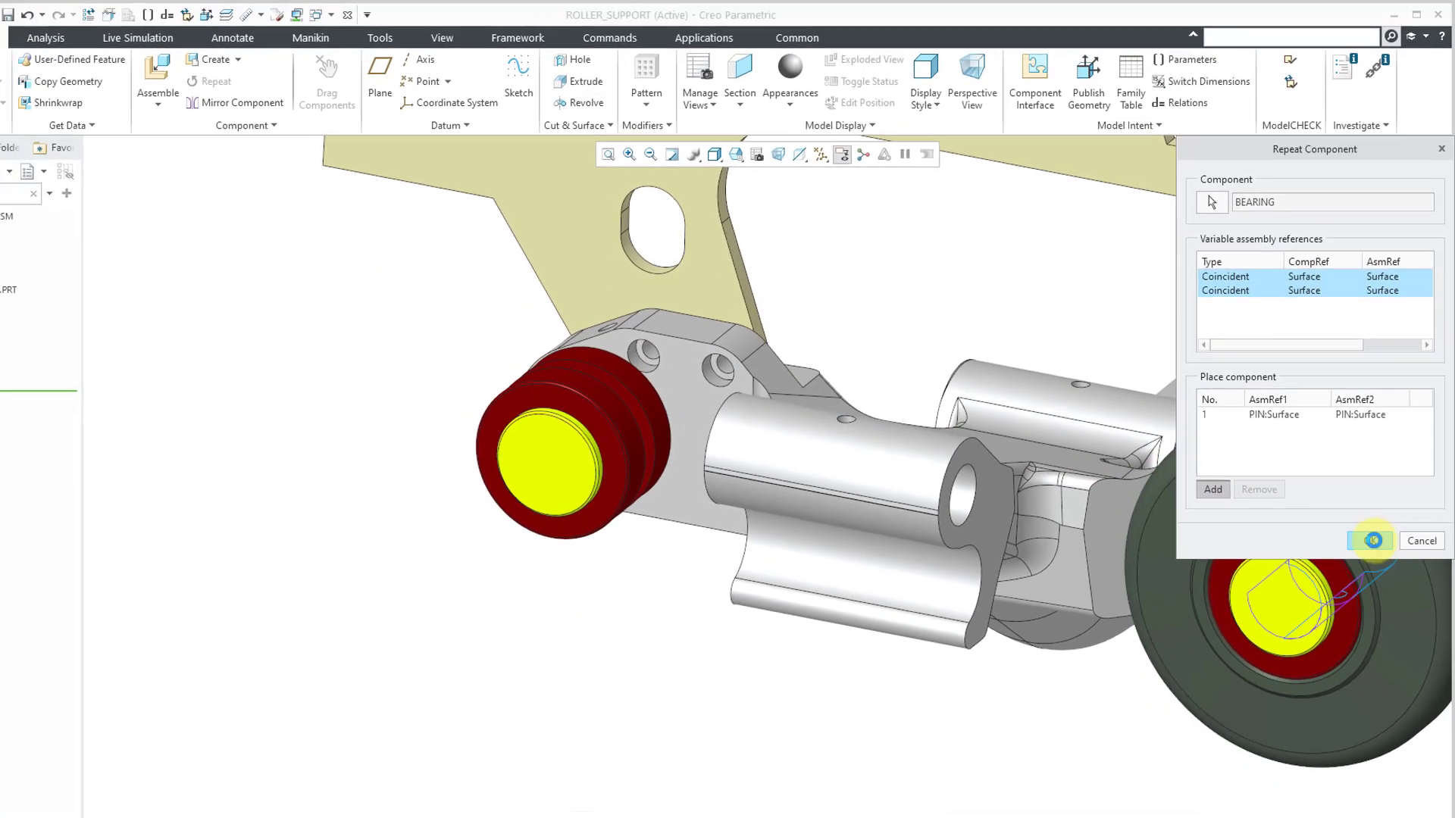
left_click(1363, 580)
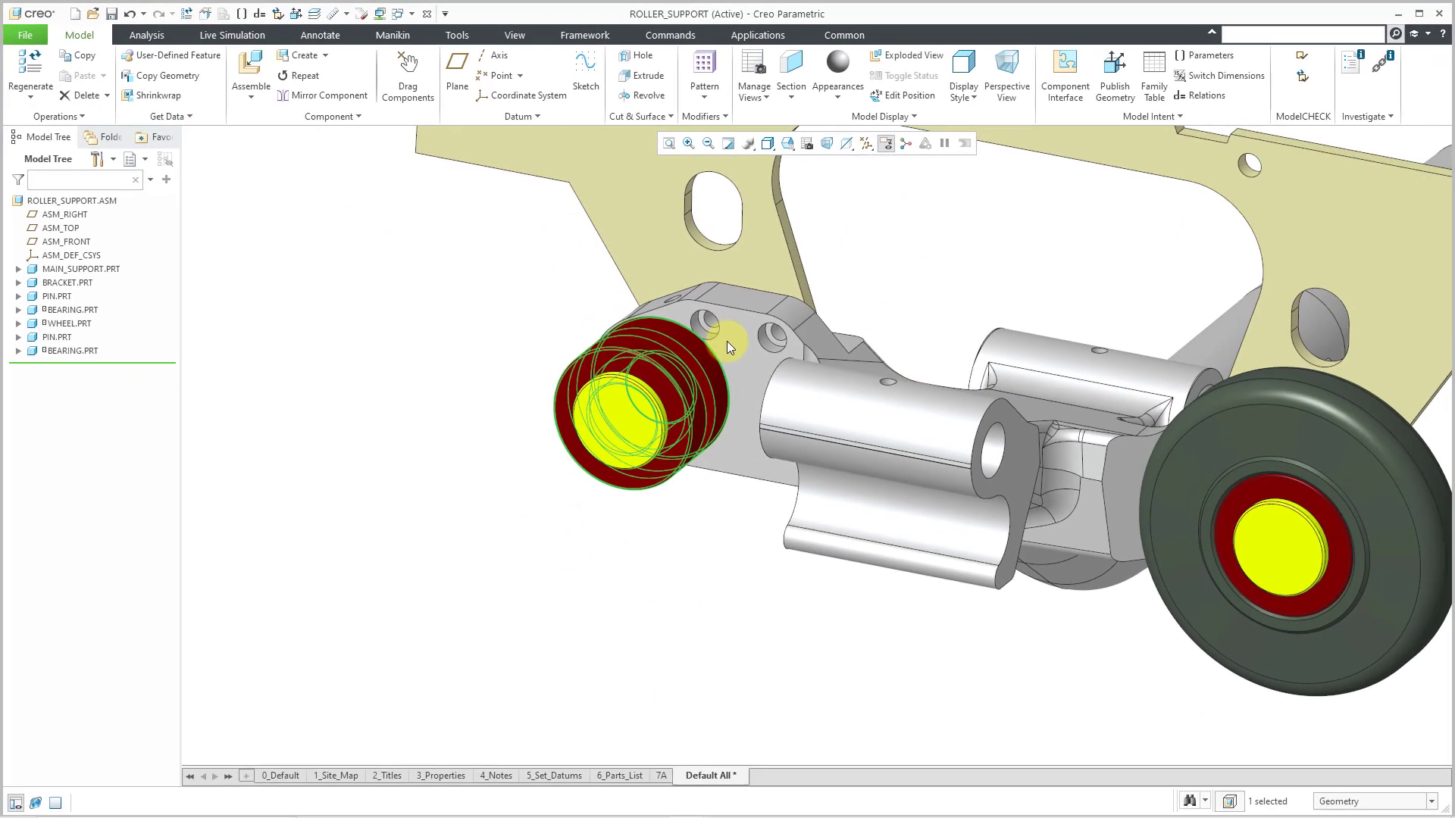
left_click(365, 381)
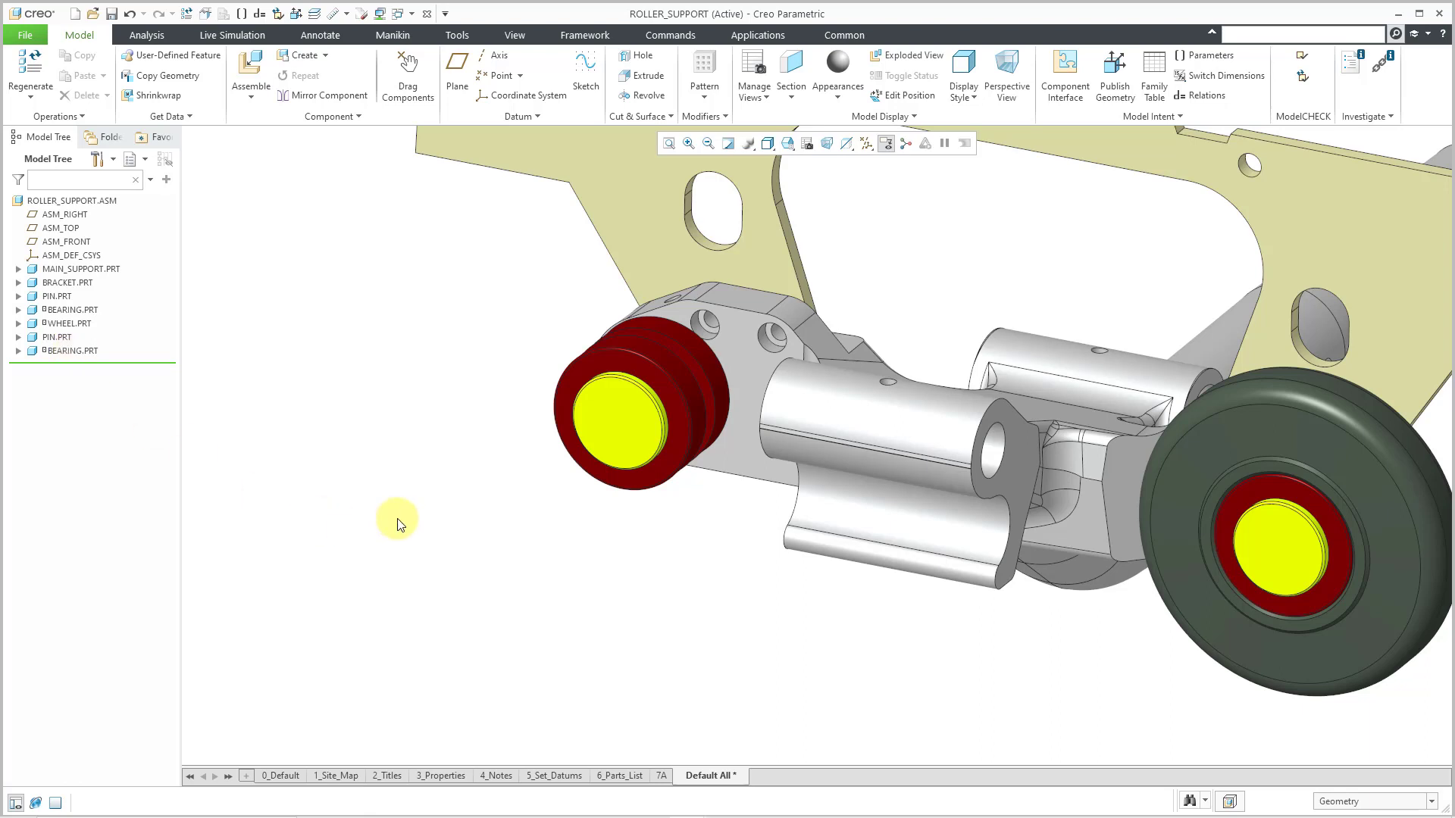
Step: Assemble a second wheel.prt and align its Pin connection axis with the repeated bearing's outer cylindrical surface
scroll(400, 525, "up", 3)
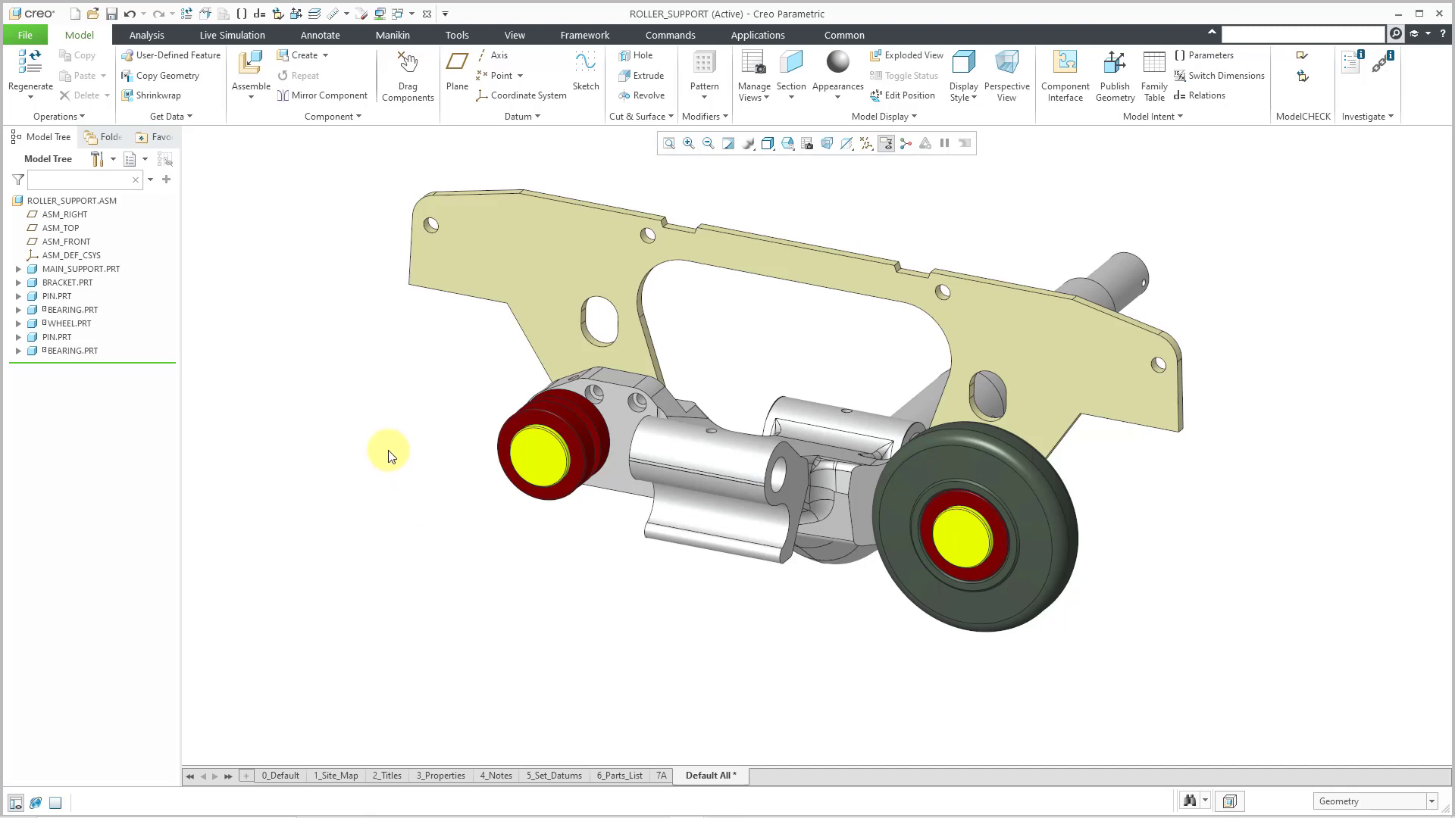
left_click(250, 69)
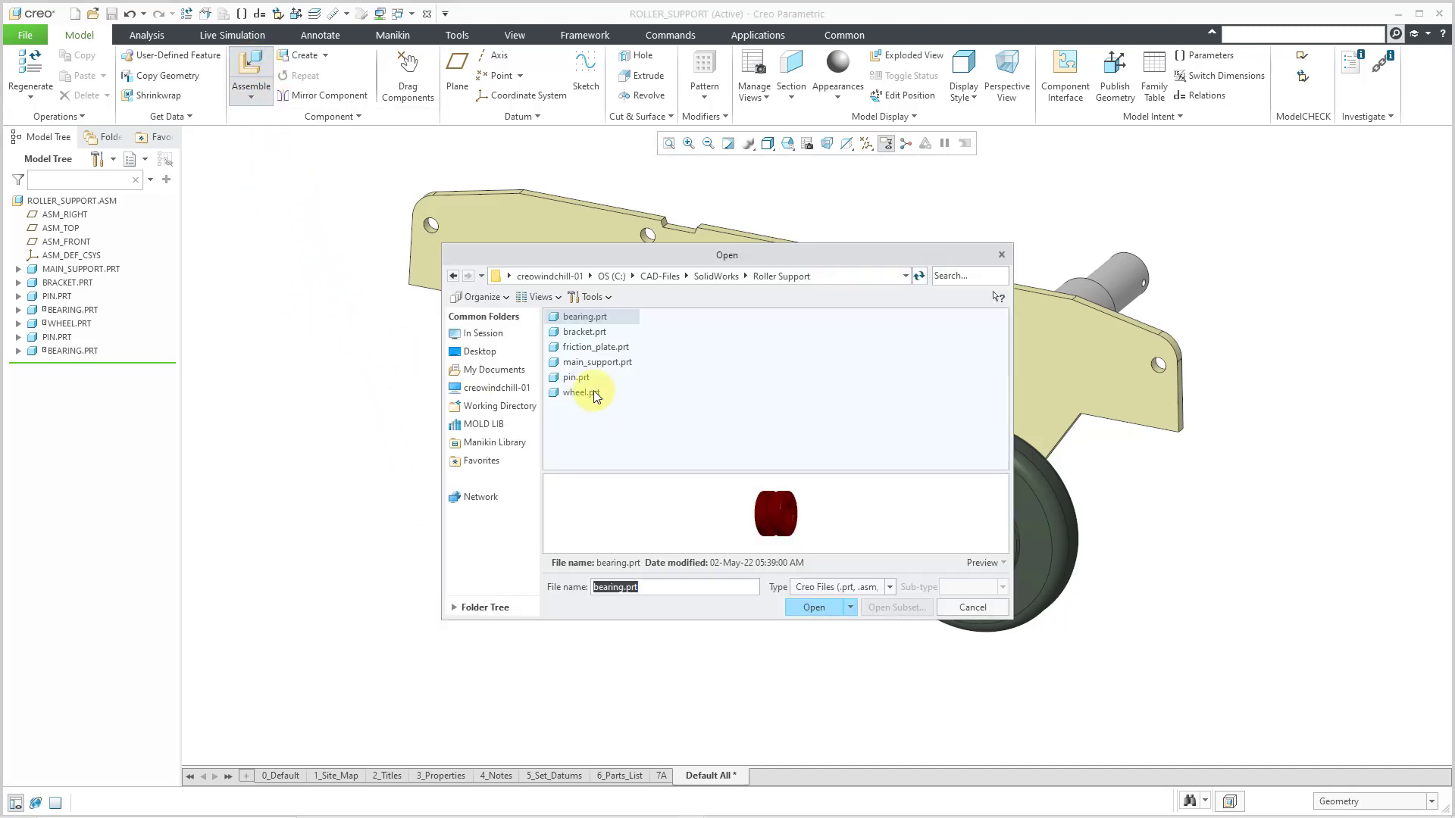
double_click(594, 390)
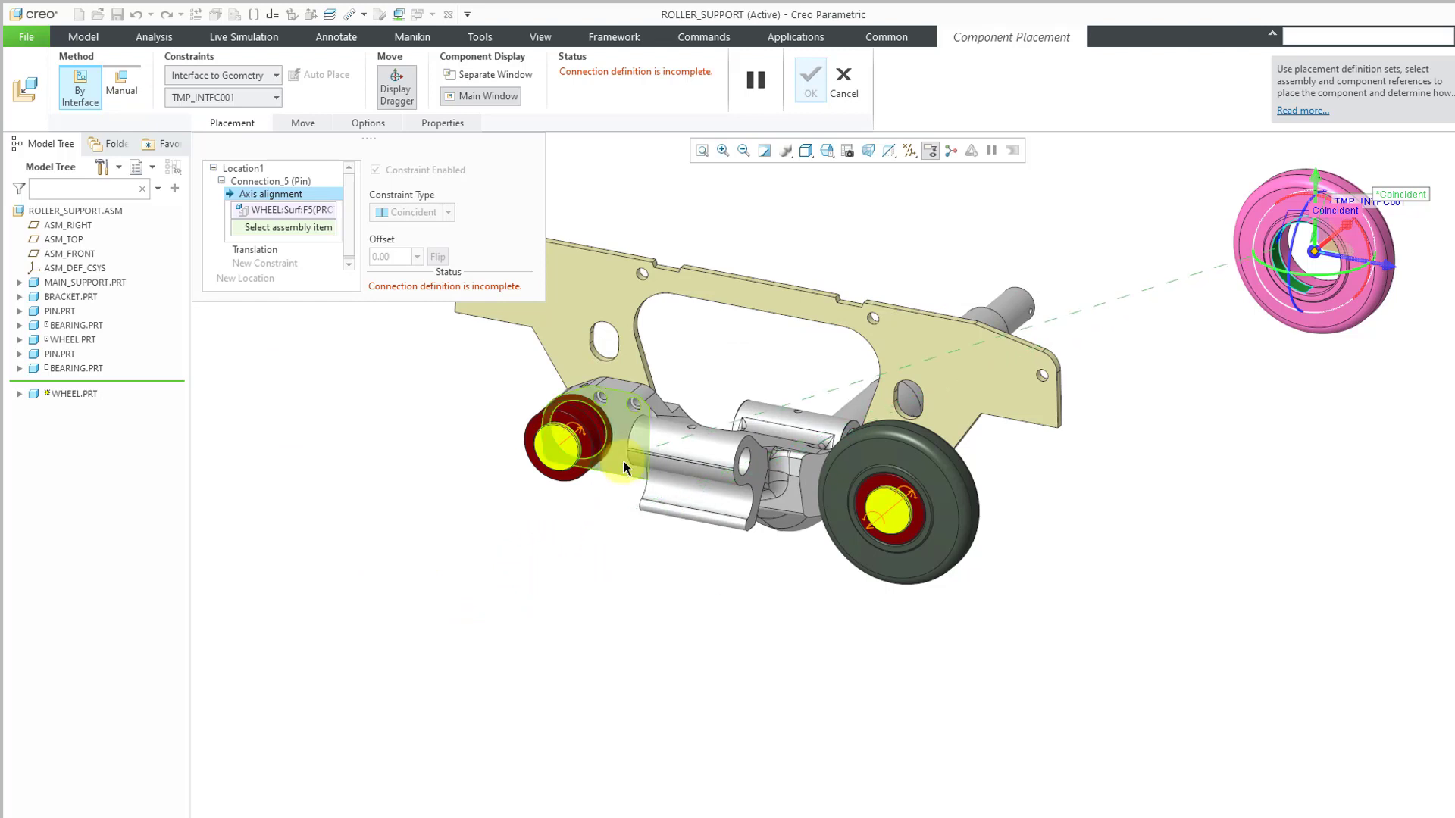
scroll(590, 382, "down", 2)
left_click(550, 375)
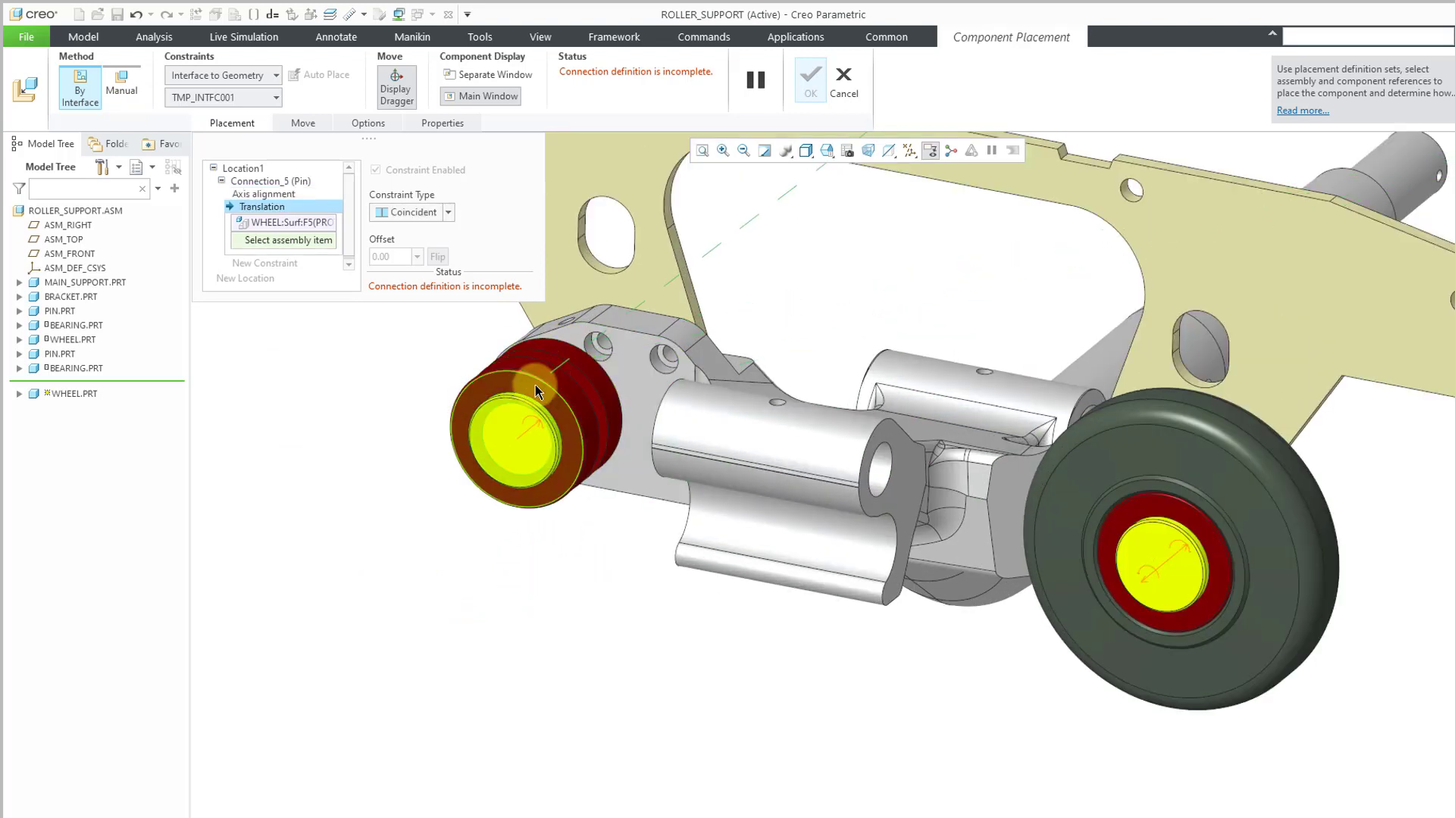
Step: Define the second wheel's Pin translation as Coincident with the repeated bearing's outer flat face and accept the placement
left_click(535, 385)
scroll(758, 650, "up", 2)
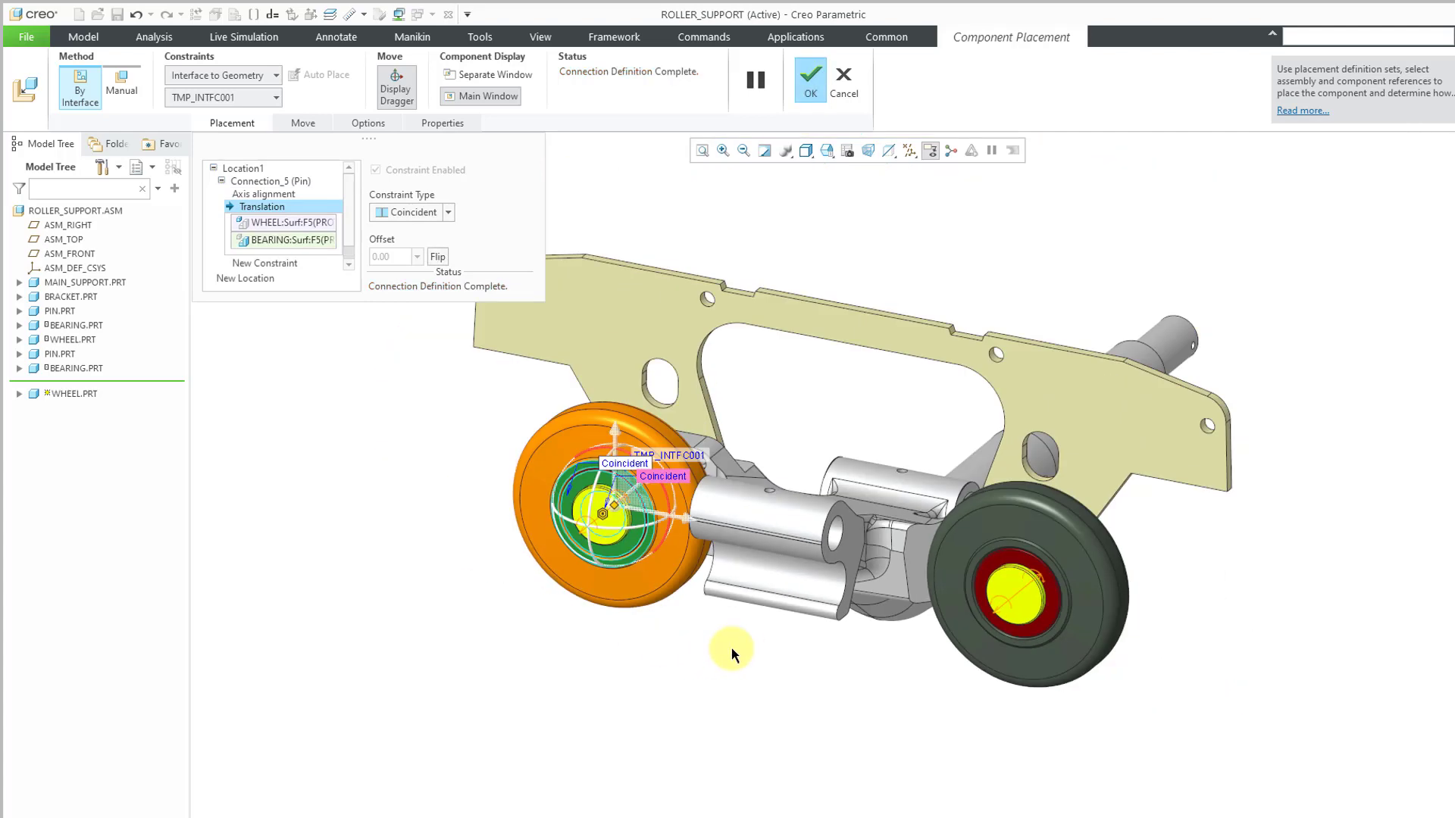
right_click(252, 376)
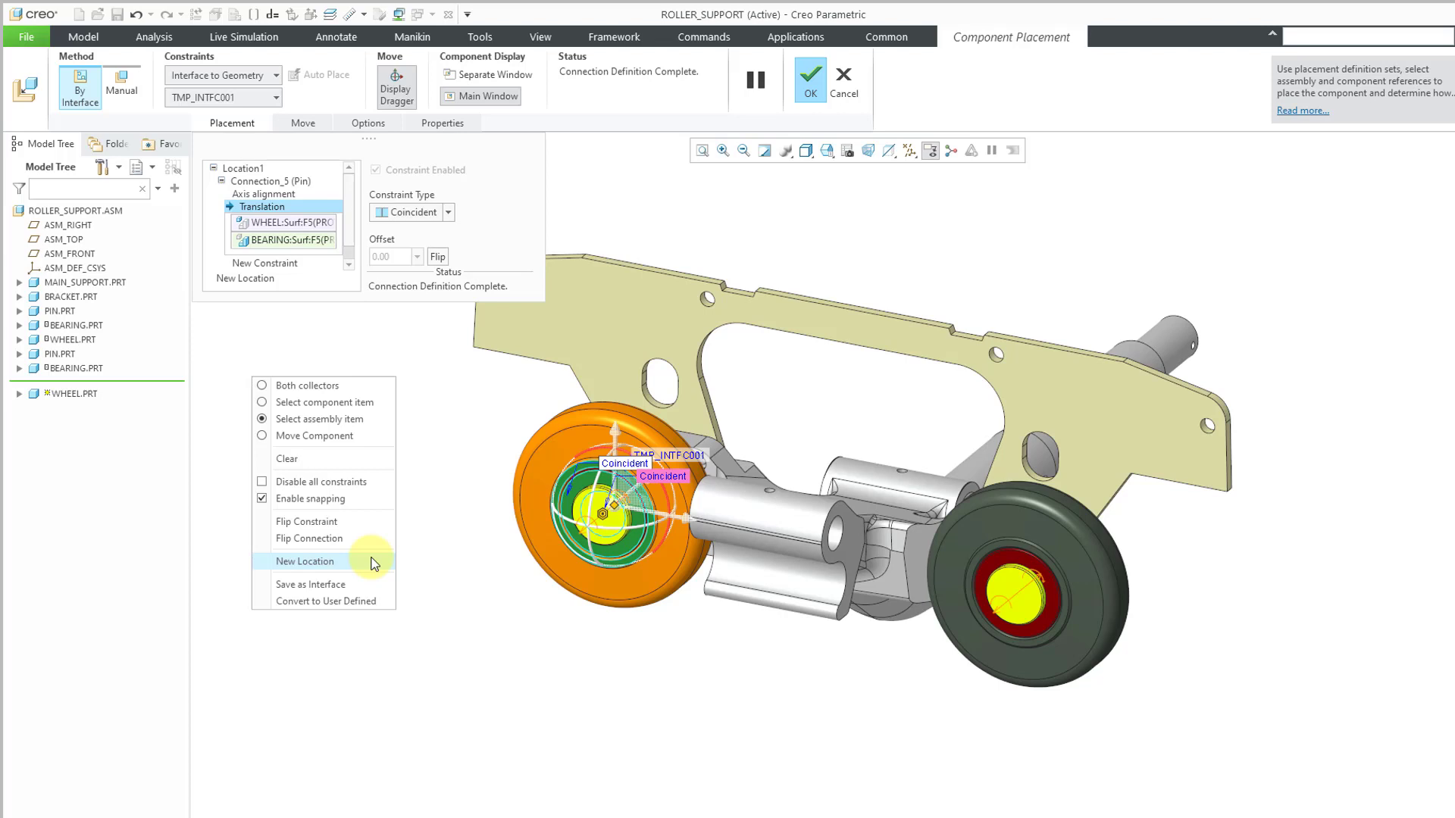
left_click(443, 450)
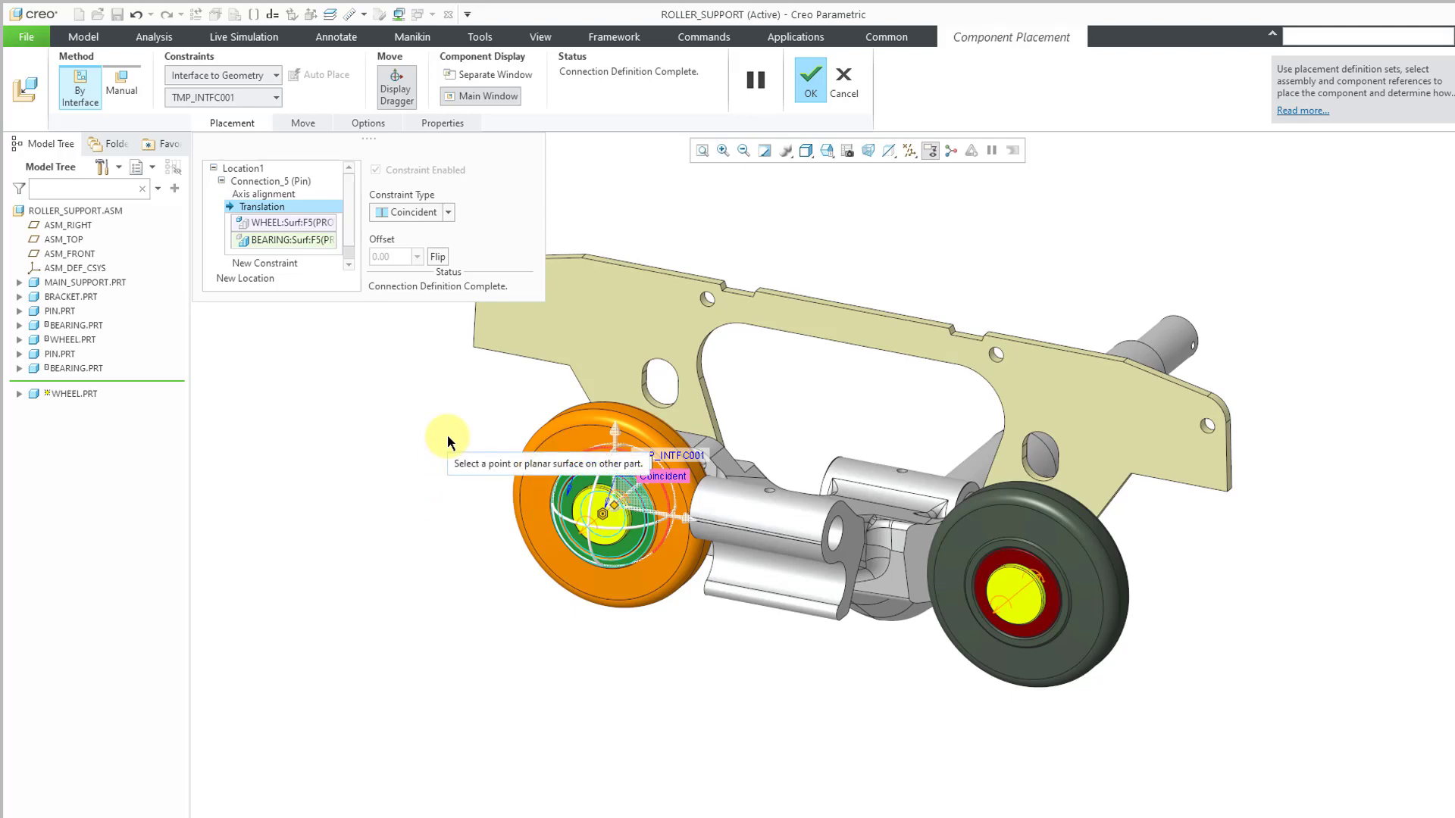
middle_click(447, 434)
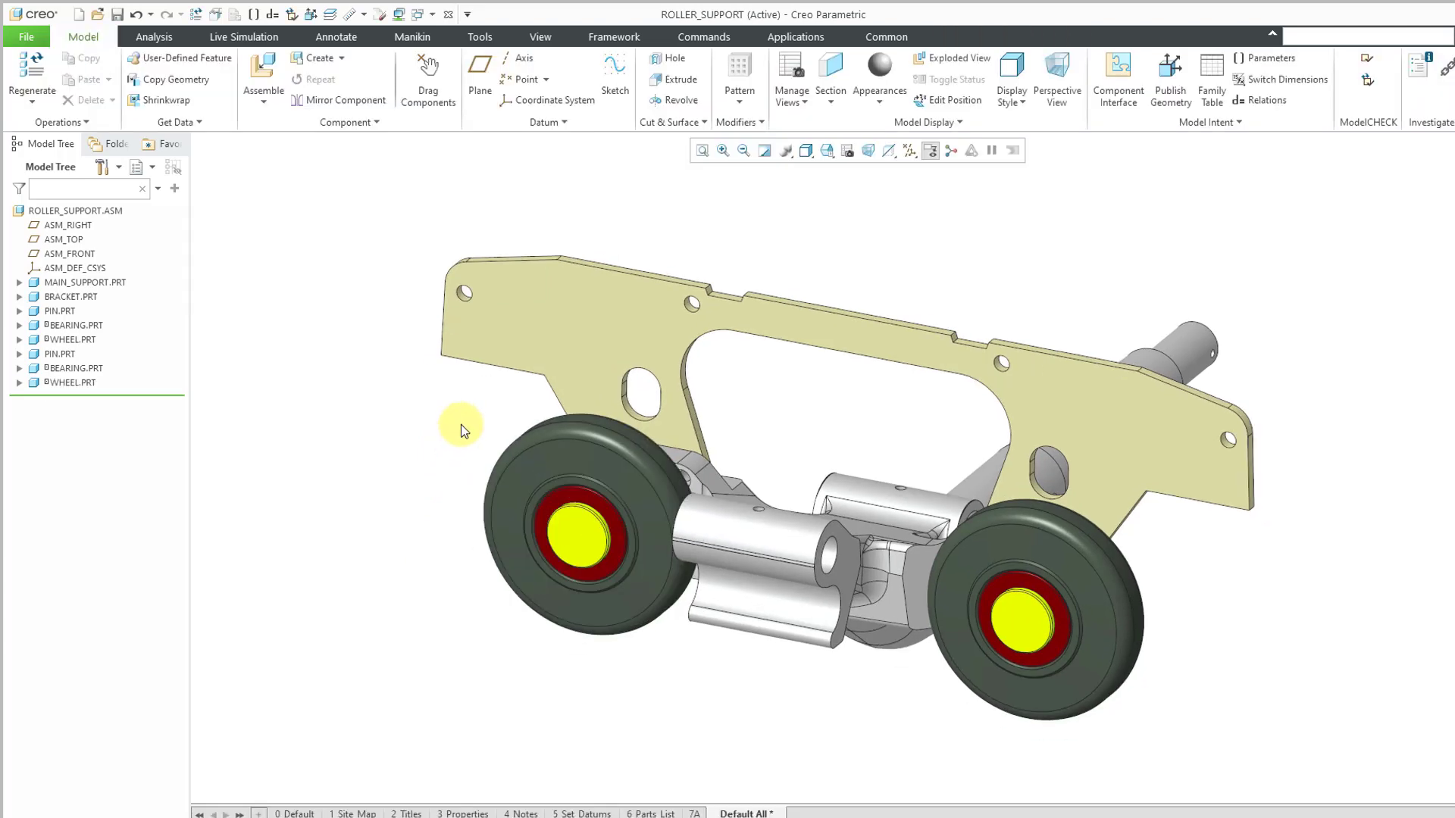
Step: Move the first pin, bearing and wheel to a new standard subassembly named pin_wheel_assy, copied from mcae_assy_creo7_metric.asm
mouse_move(466, 400)
middle_mouse_down()
mouse_move(447, 402)
mouse_move(483, 438)
middle_mouse_up()
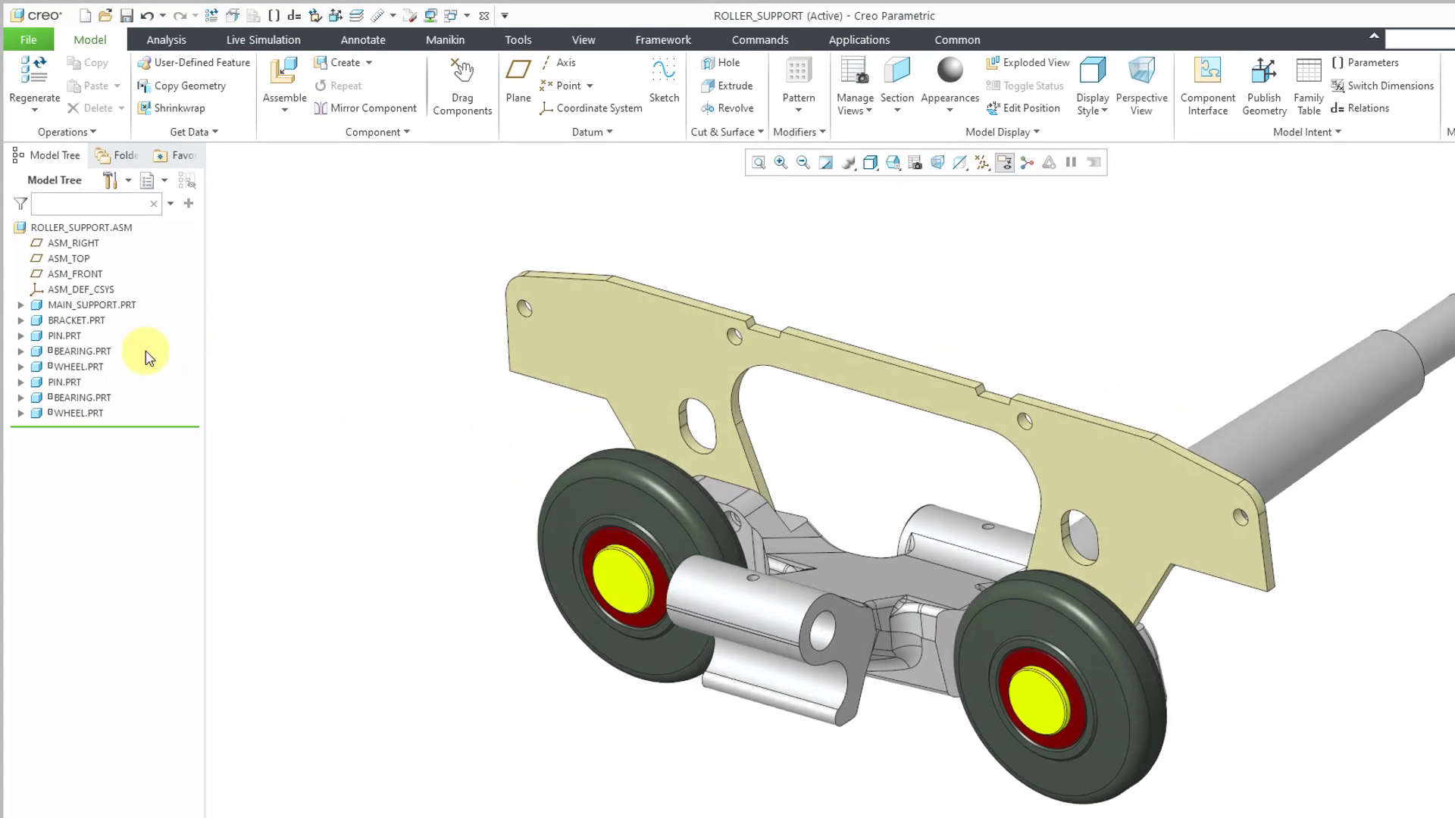
left_click(76, 336)
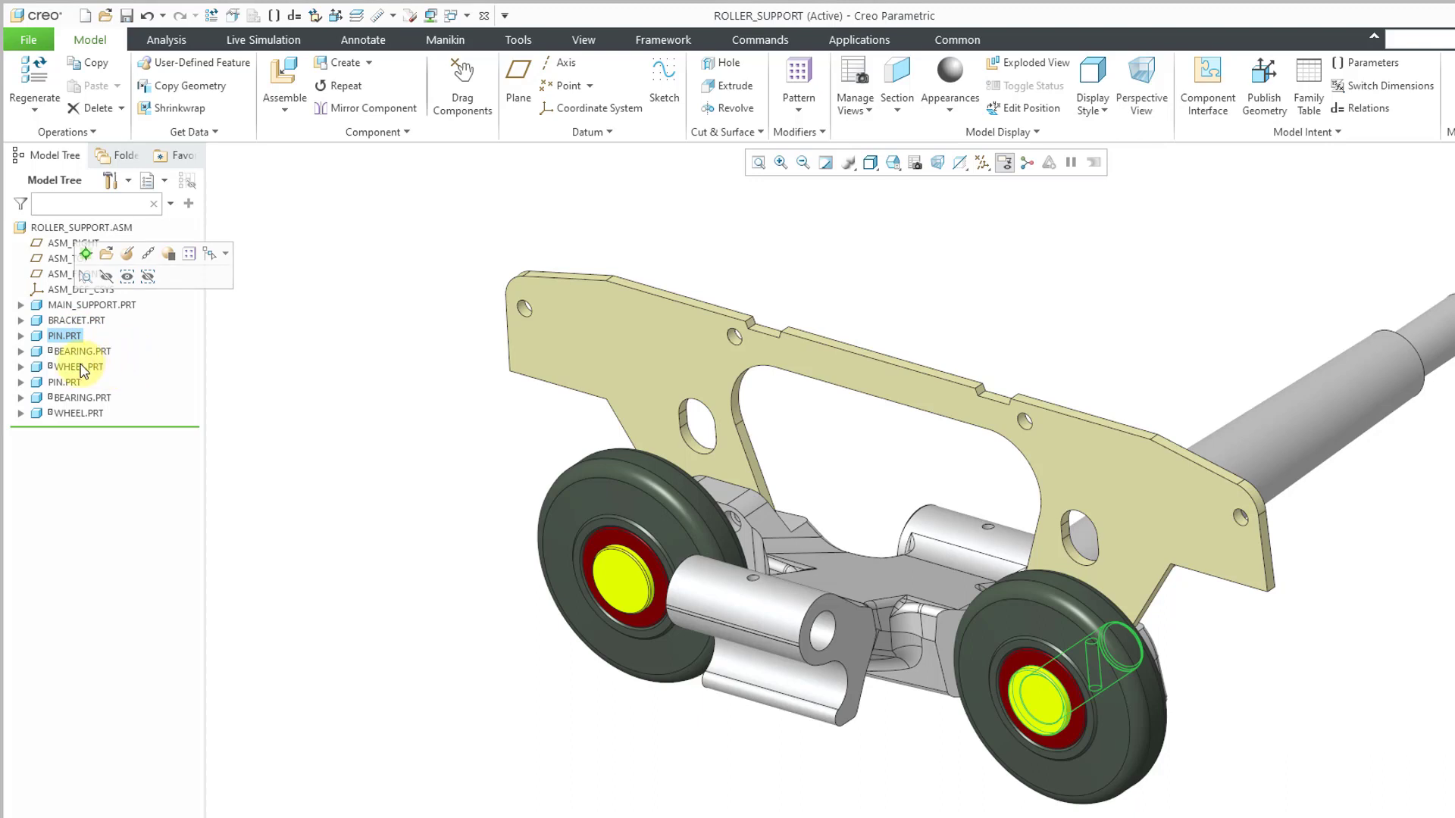
left_click(83, 368, "shift")
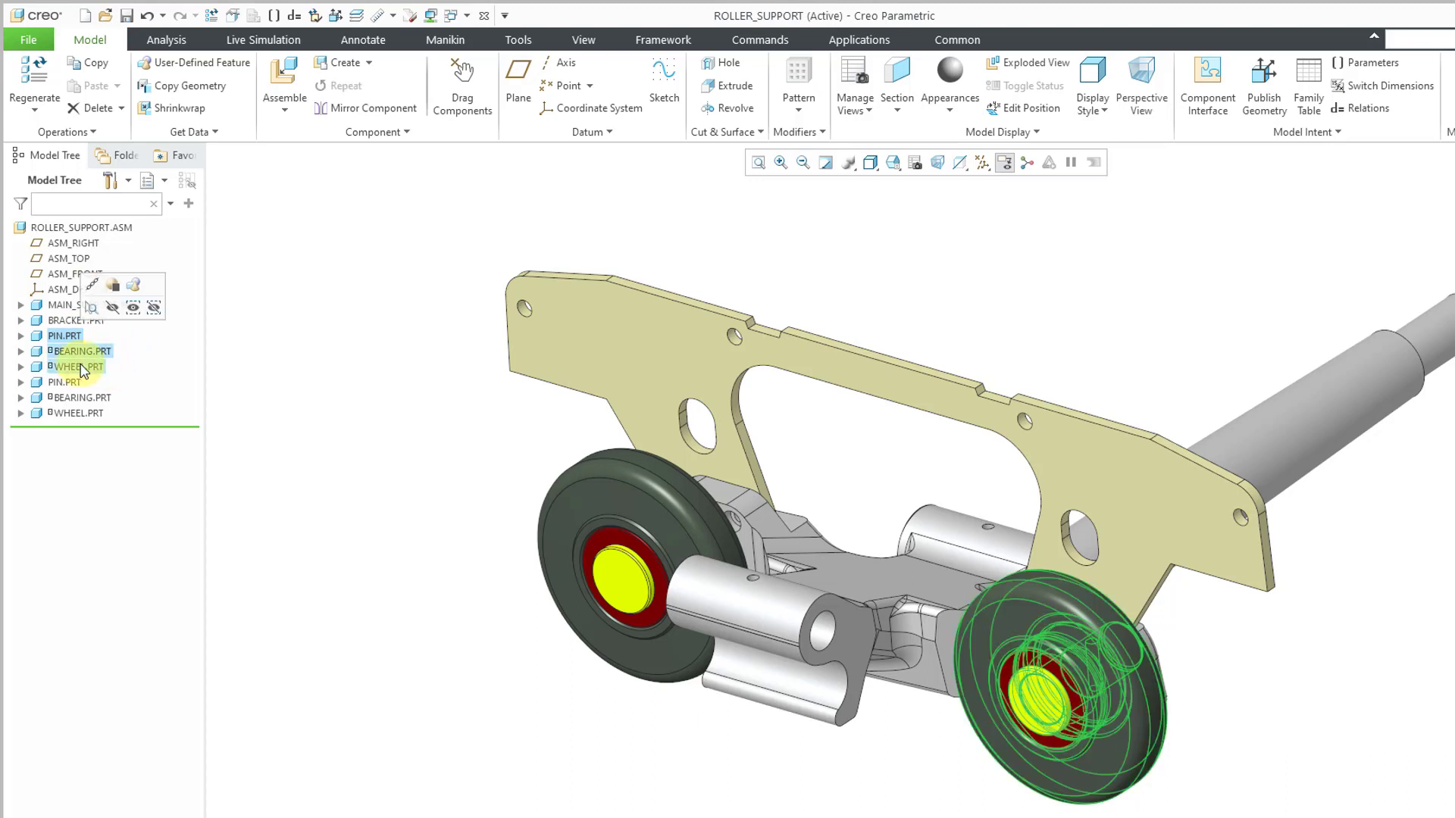
right_click(84, 369)
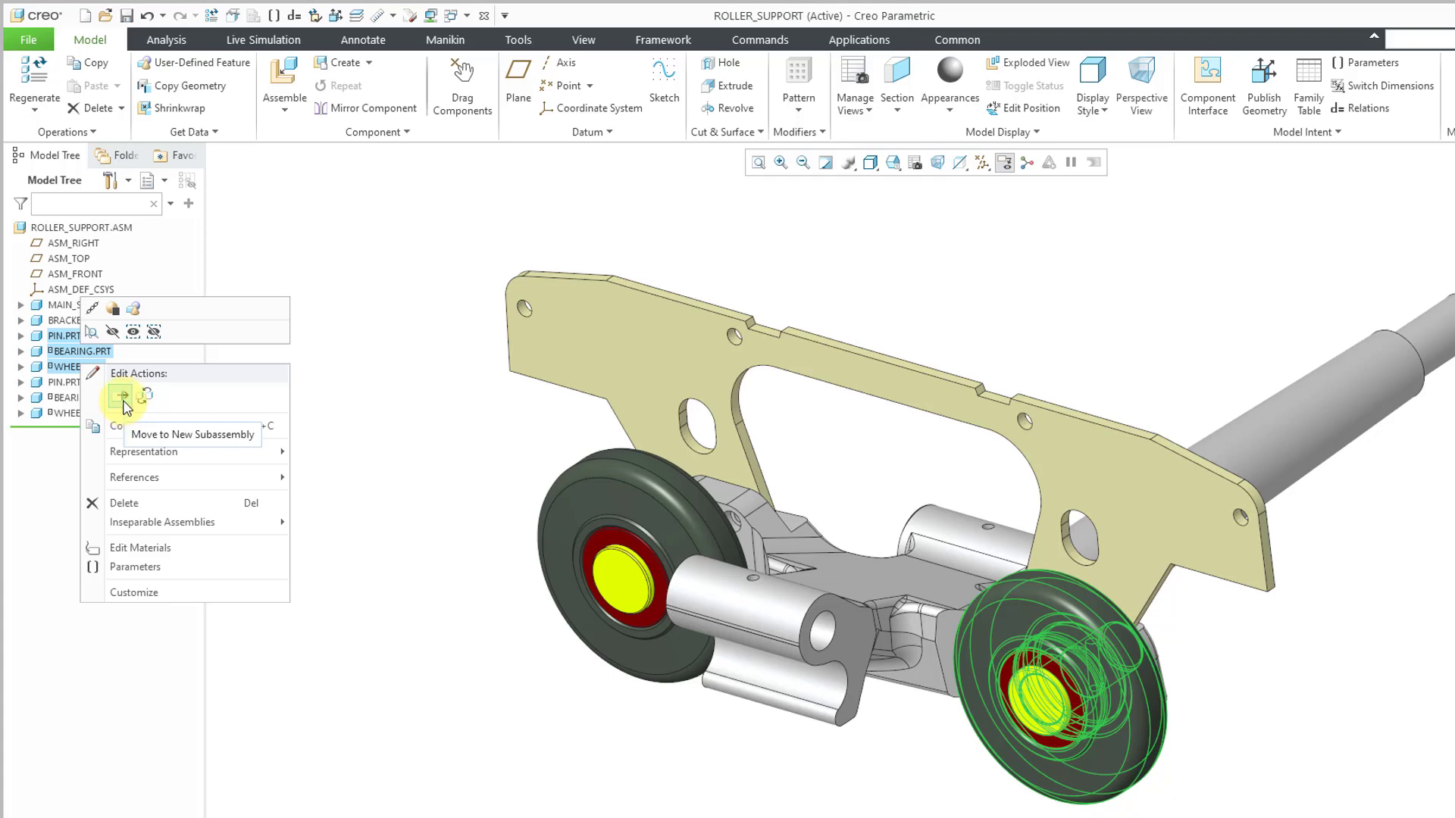
left_click(123, 398)
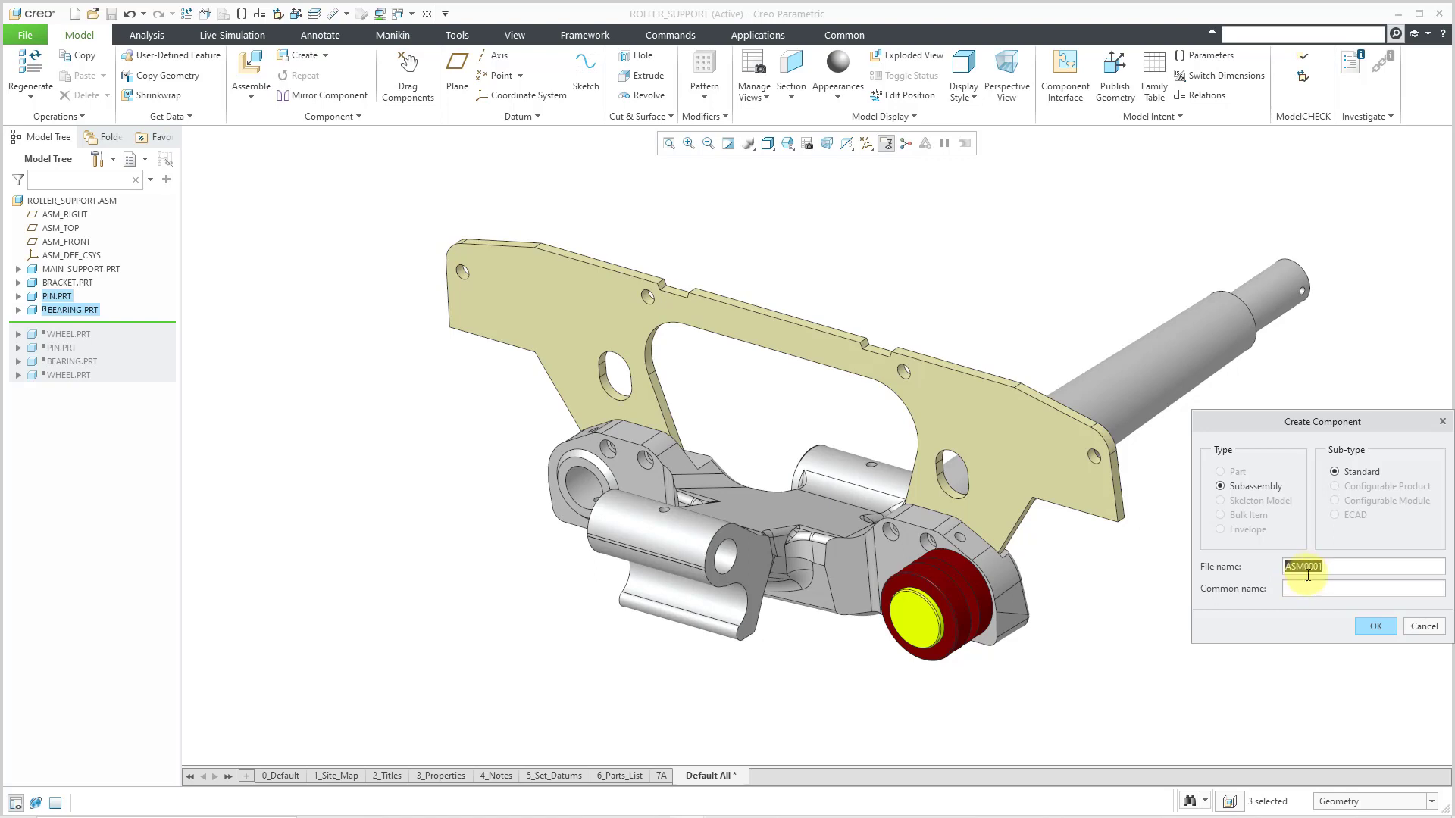
type("pin_wheel_assy")
left_click(1374, 629)
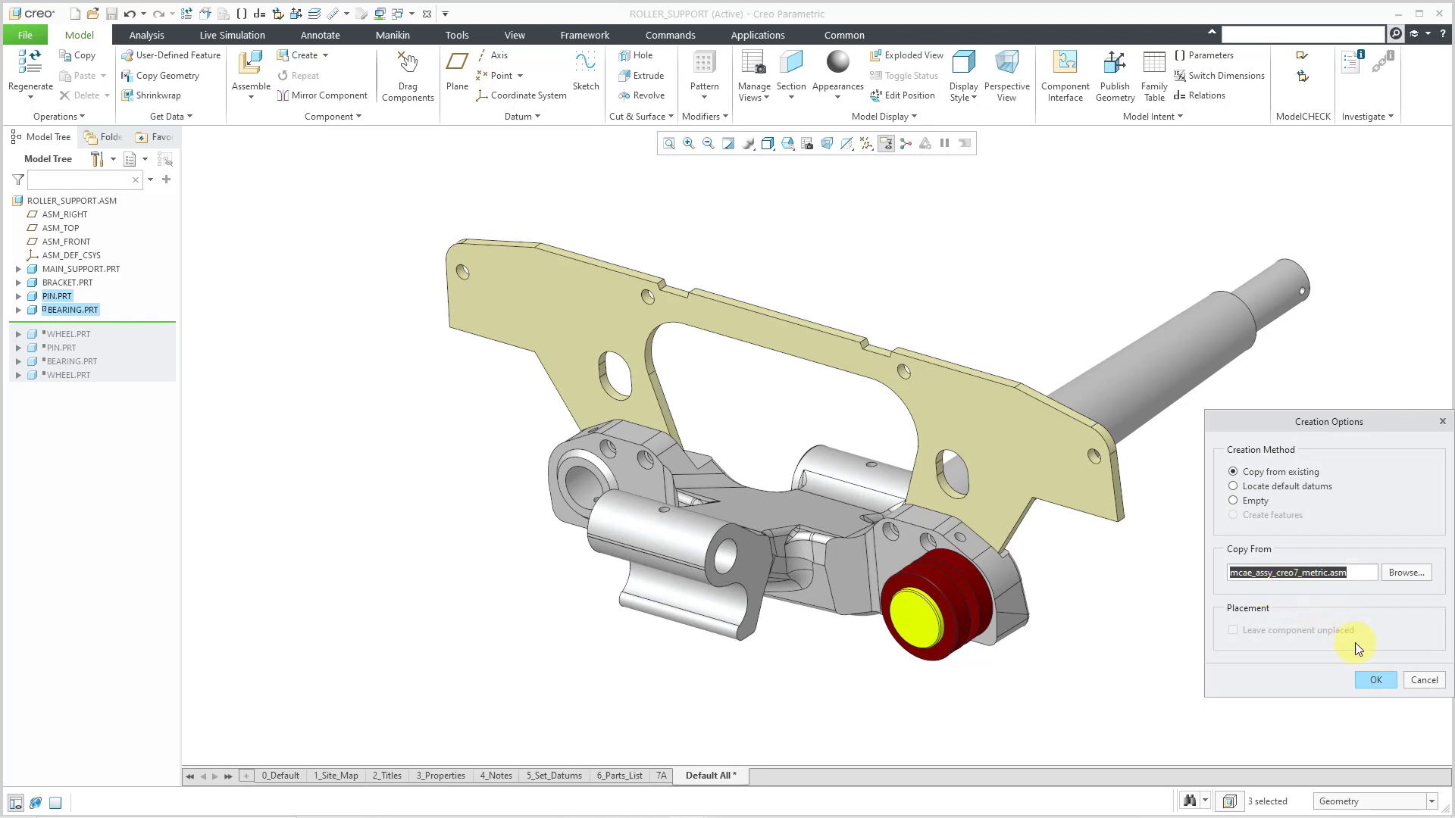
left_click(1384, 681)
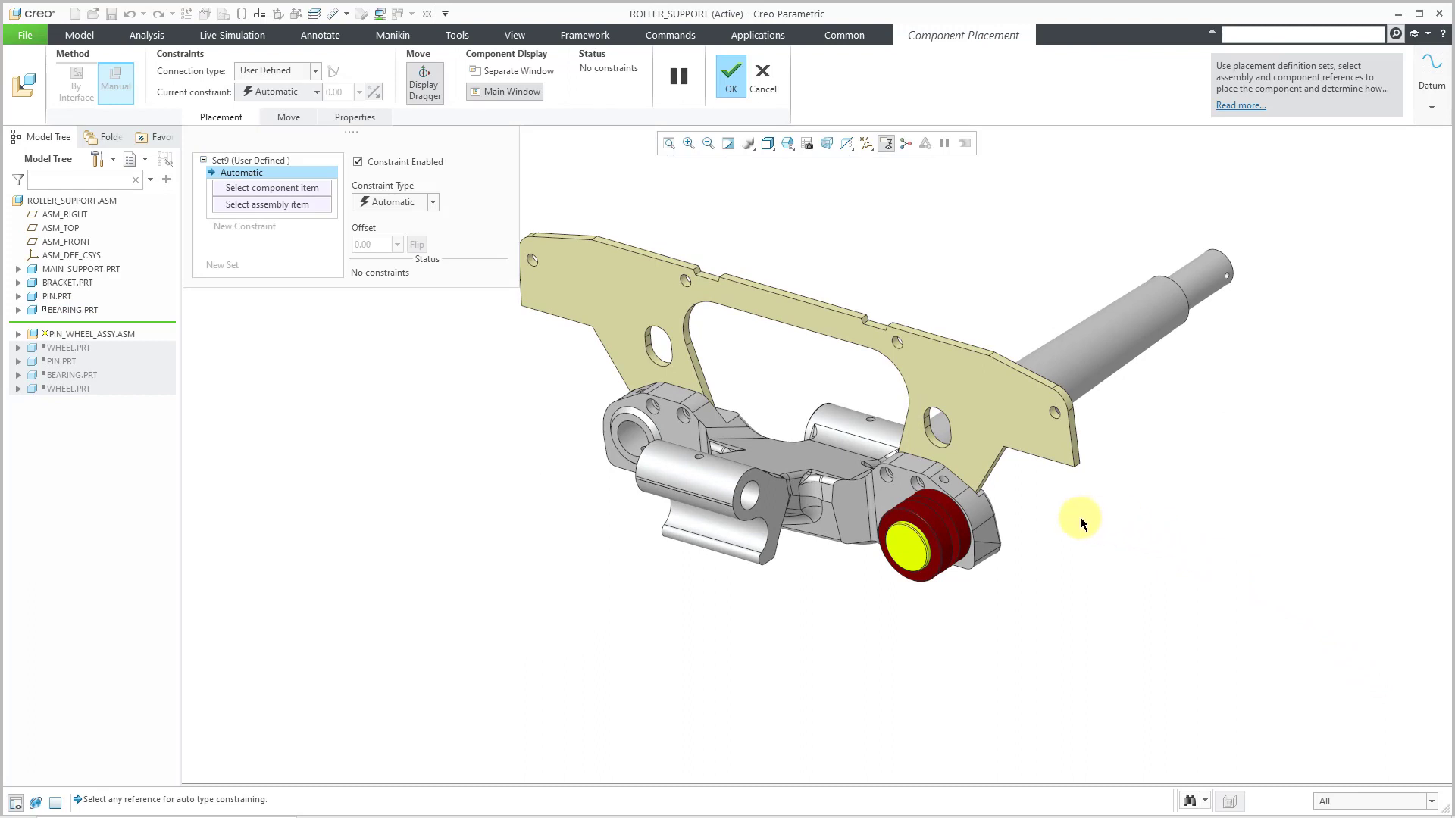
Step: Place the pin_wheel_assy subassembly with a Default constraint and accept the placement
right_click(835, 247)
left_click(891, 395)
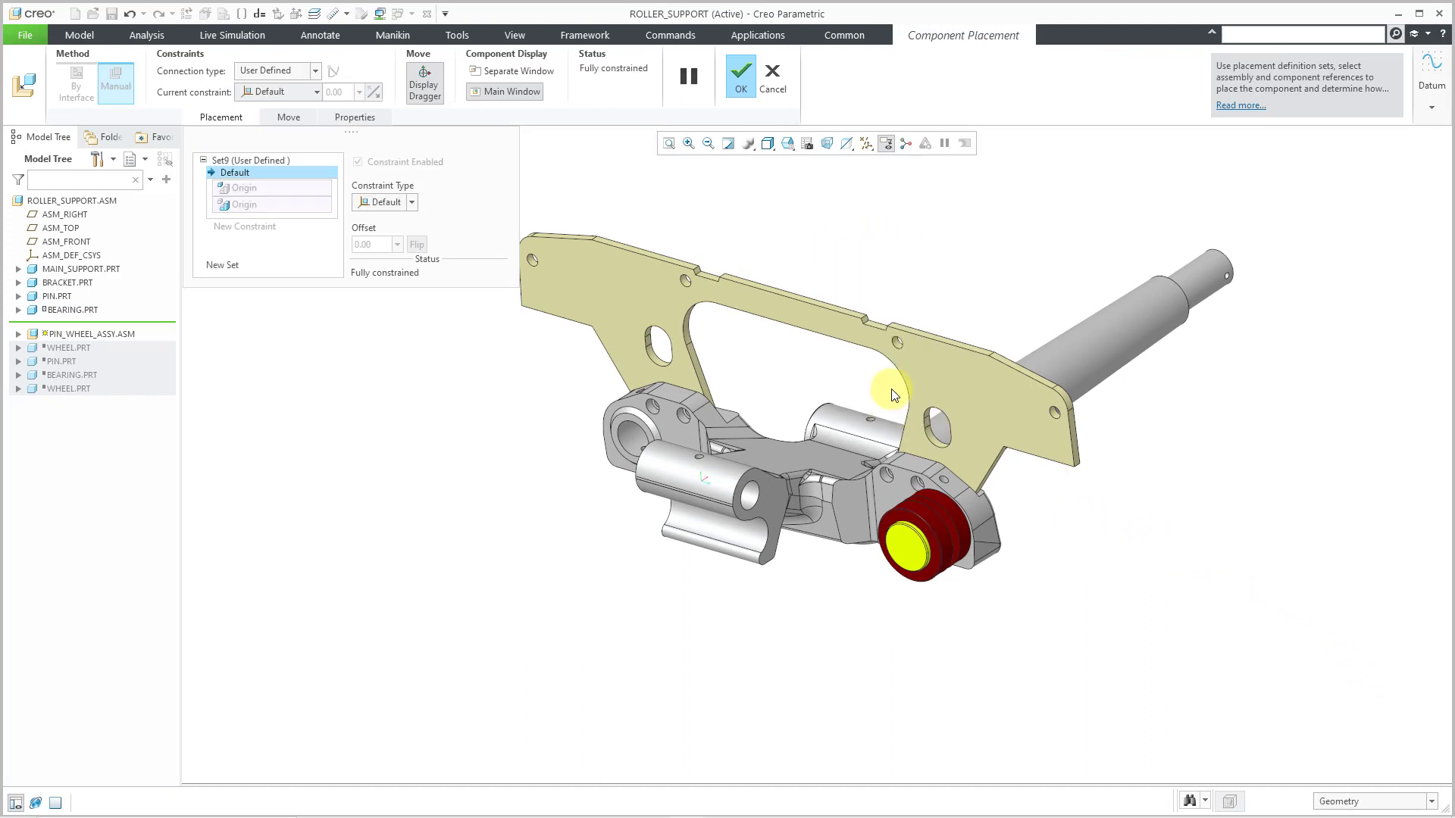
left_click(739, 80)
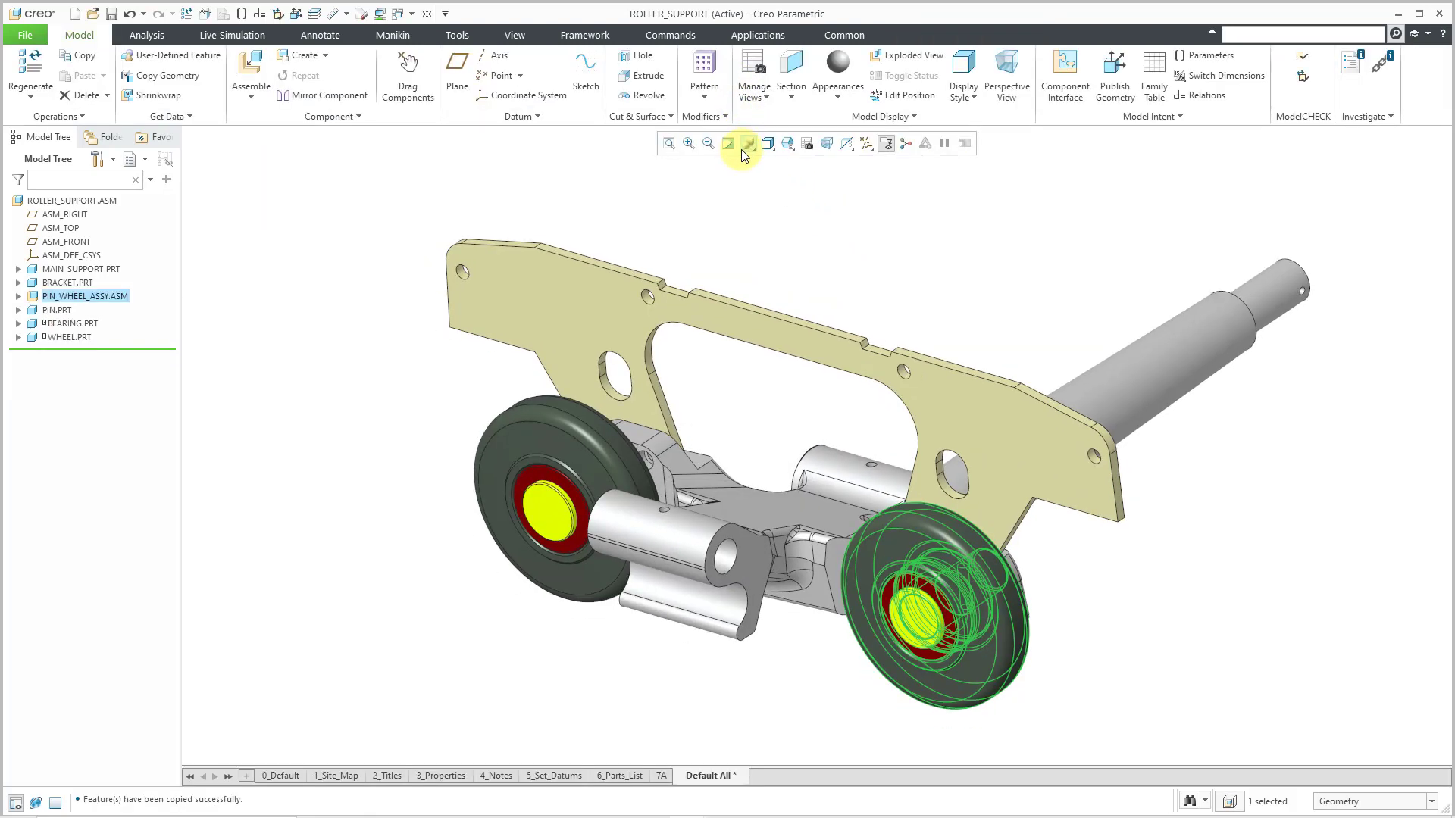
Step: Expand PIN_WHEEL_ASSY.ASM to check its components, and open the subassembly on its own to inspect it
left_click(19, 296)
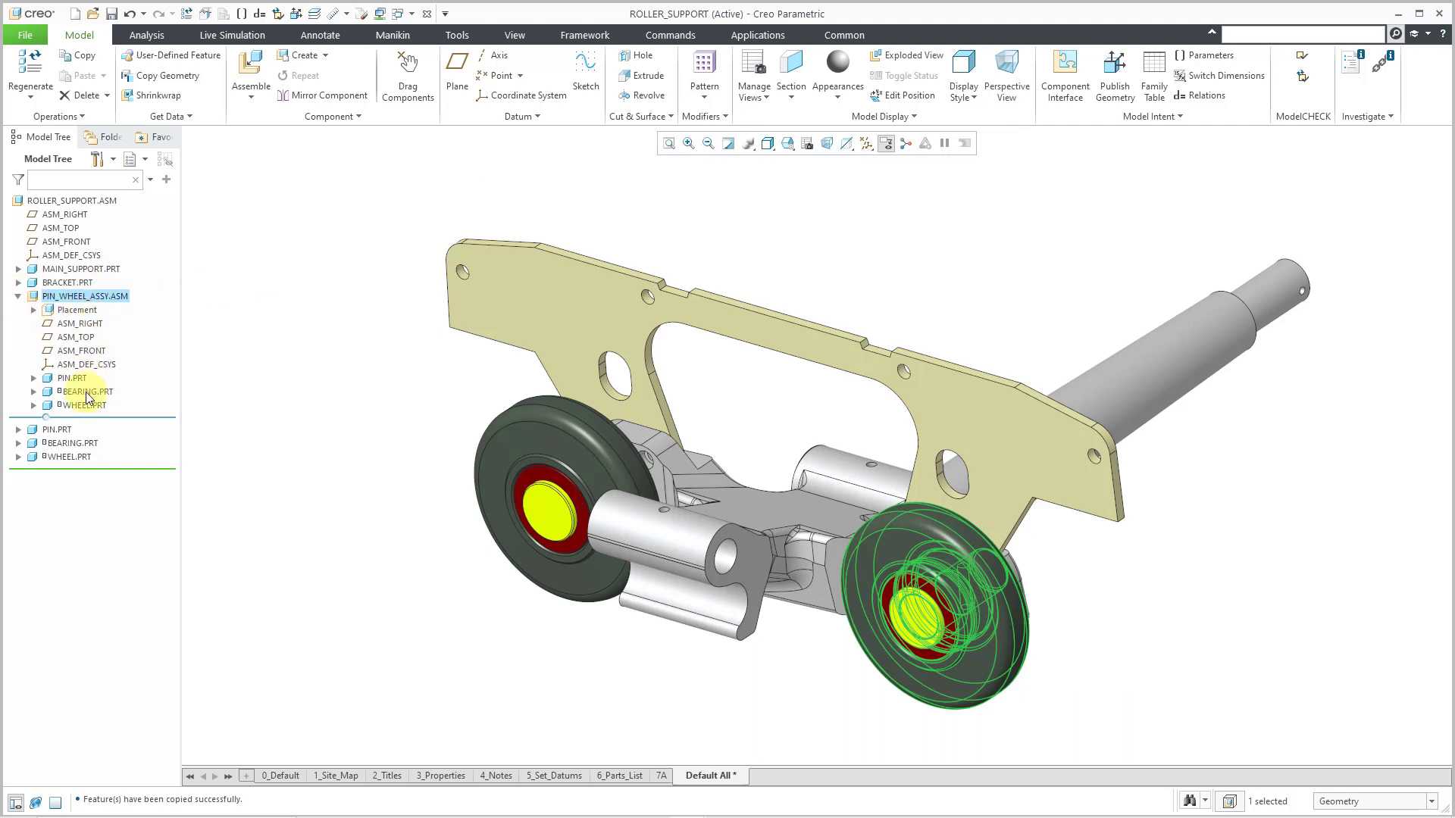
left_click(243, 302)
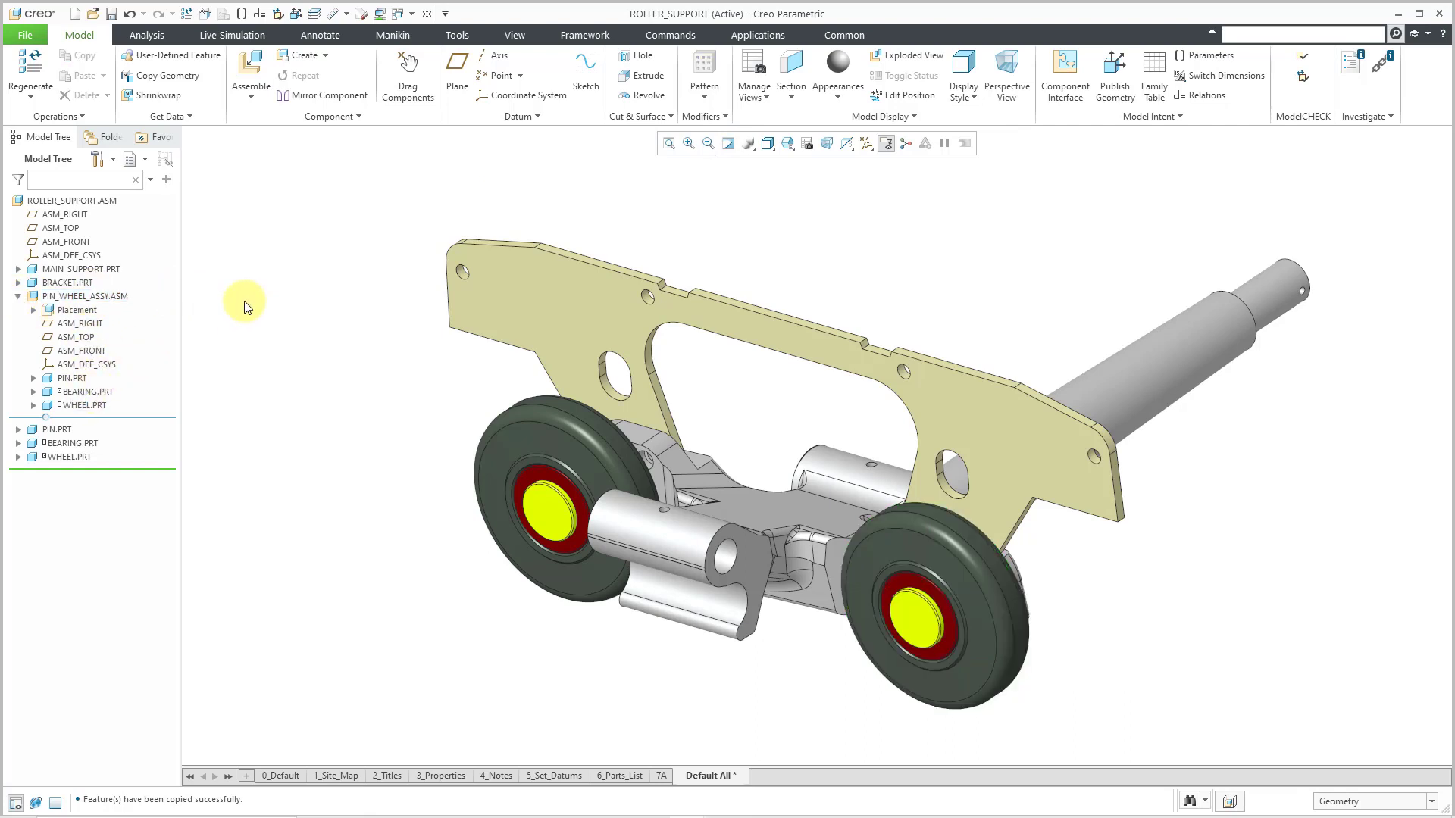
left_click(108, 299)
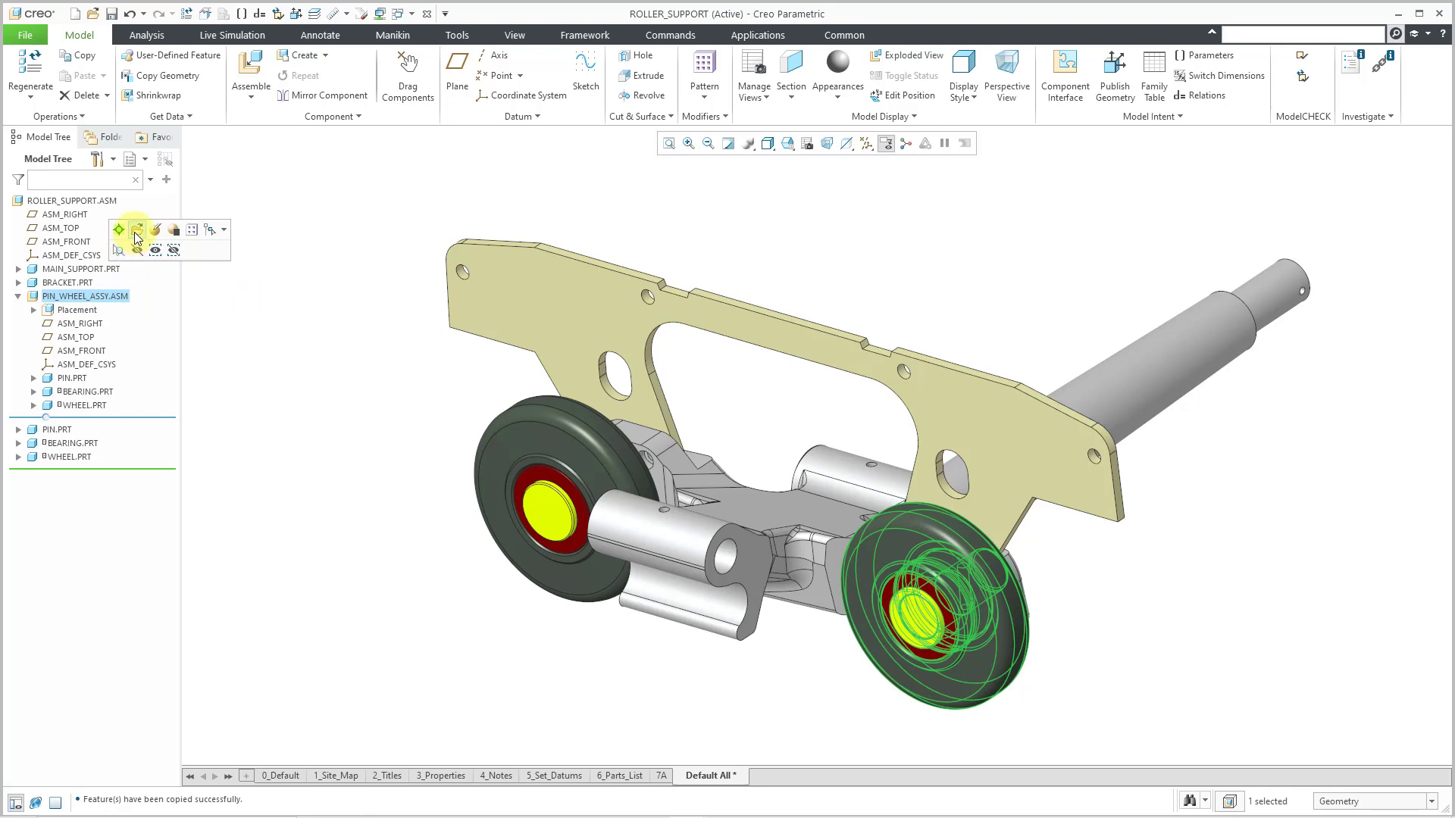
left_click(136, 231)
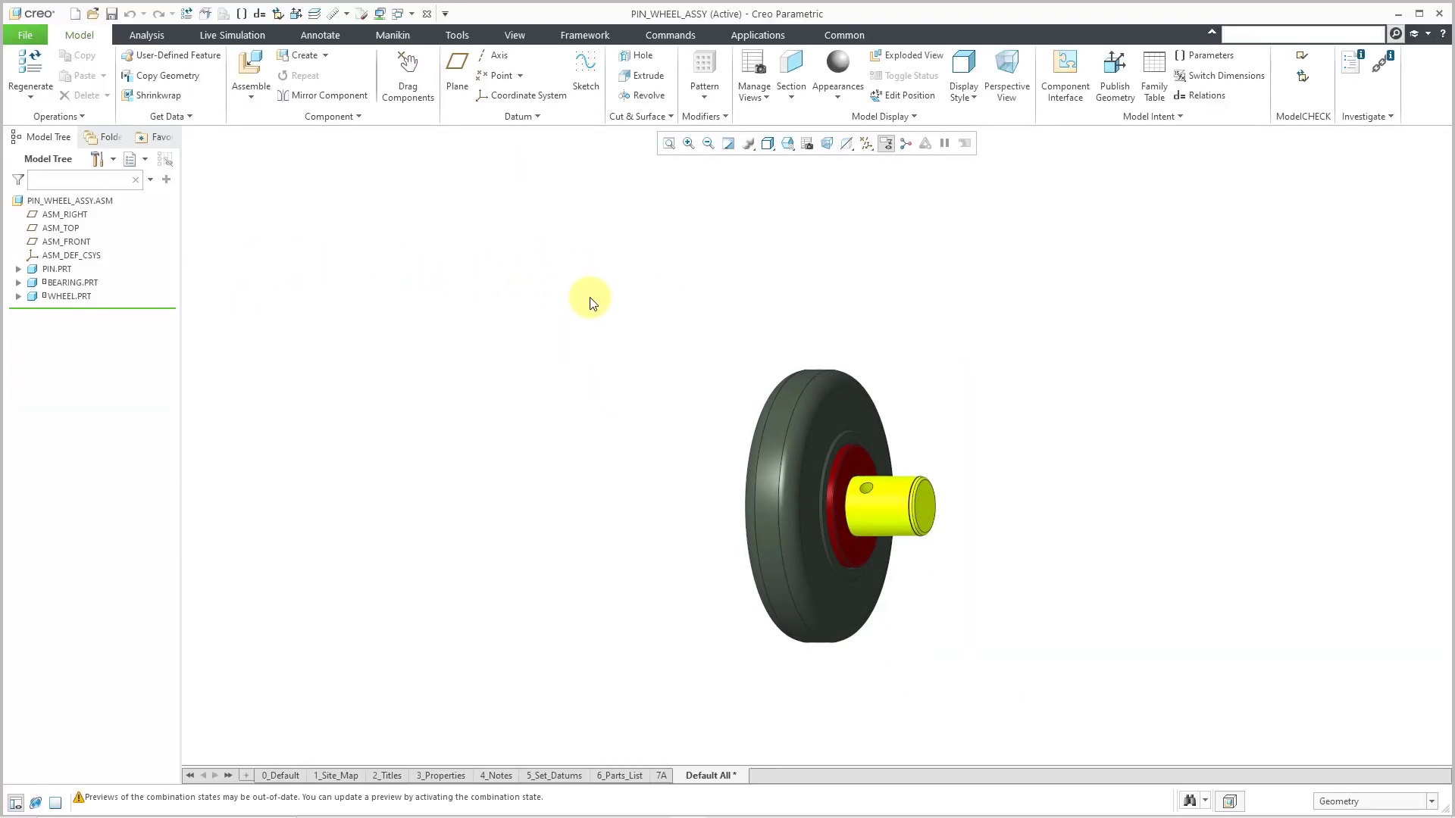
mouse_move(594, 305)
middle_mouse_down()
mouse_move(649, 306)
mouse_move(604, 299)
mouse_move(589, 314)
mouse_move(653, 260)
middle_mouse_up()
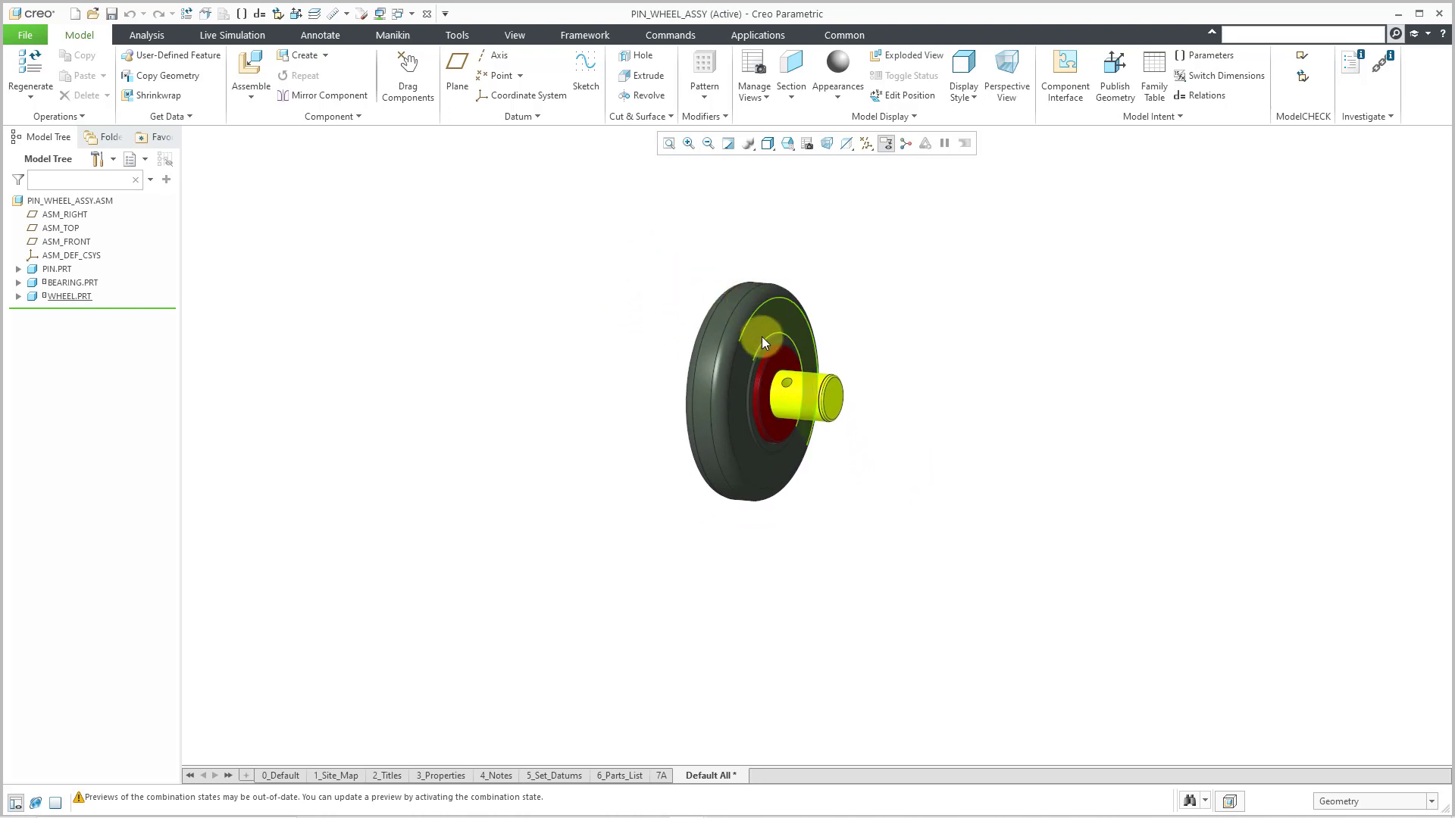
Step: Redefine the pin in pin_wheel_assy, removing its external assembly references, and delete both of its Coincident constraints
scroll(762, 343, "up", 2)
scroll(750, 353, "up", 3)
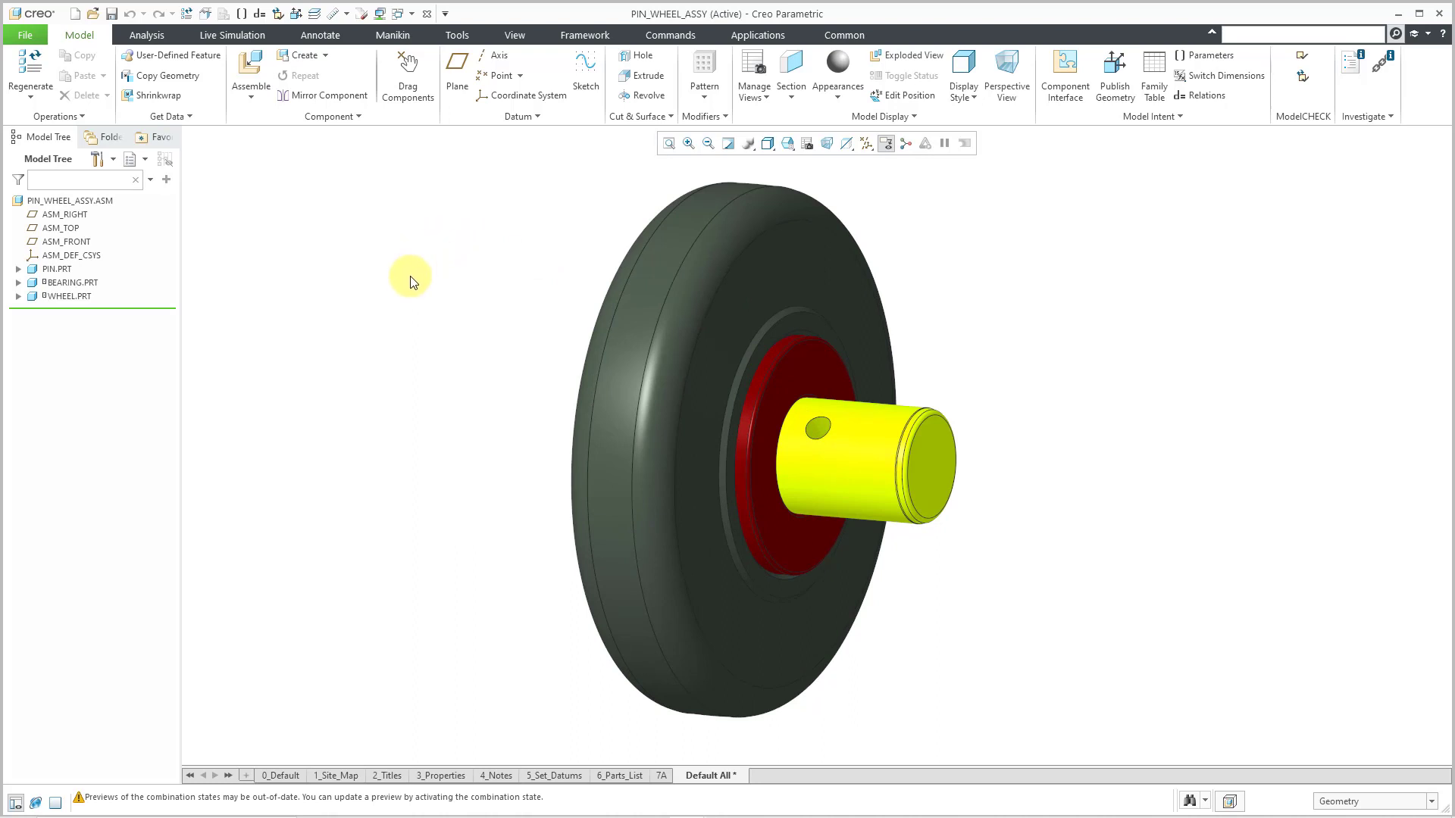
left_click(873, 470)
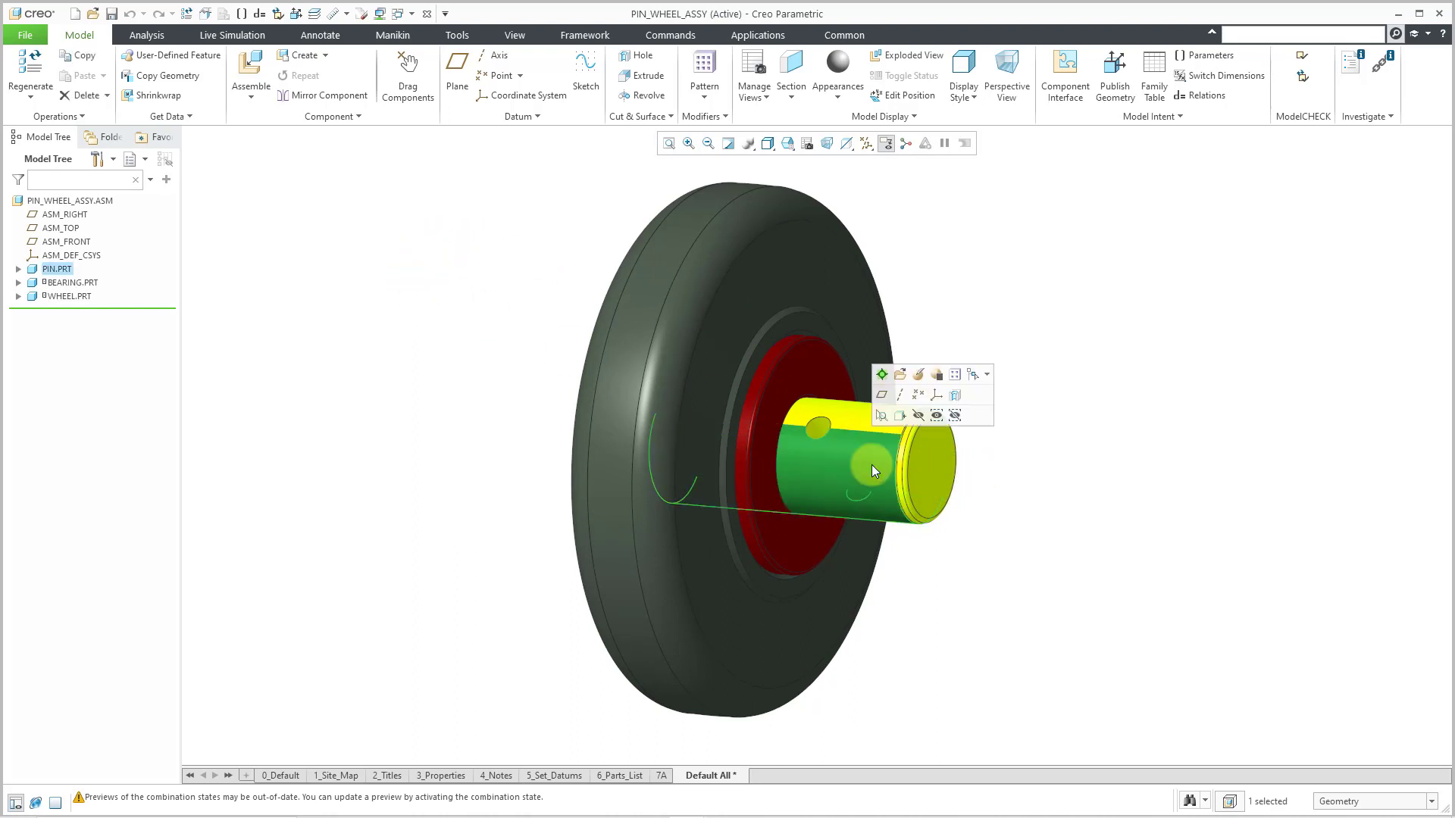
left_click(918, 376)
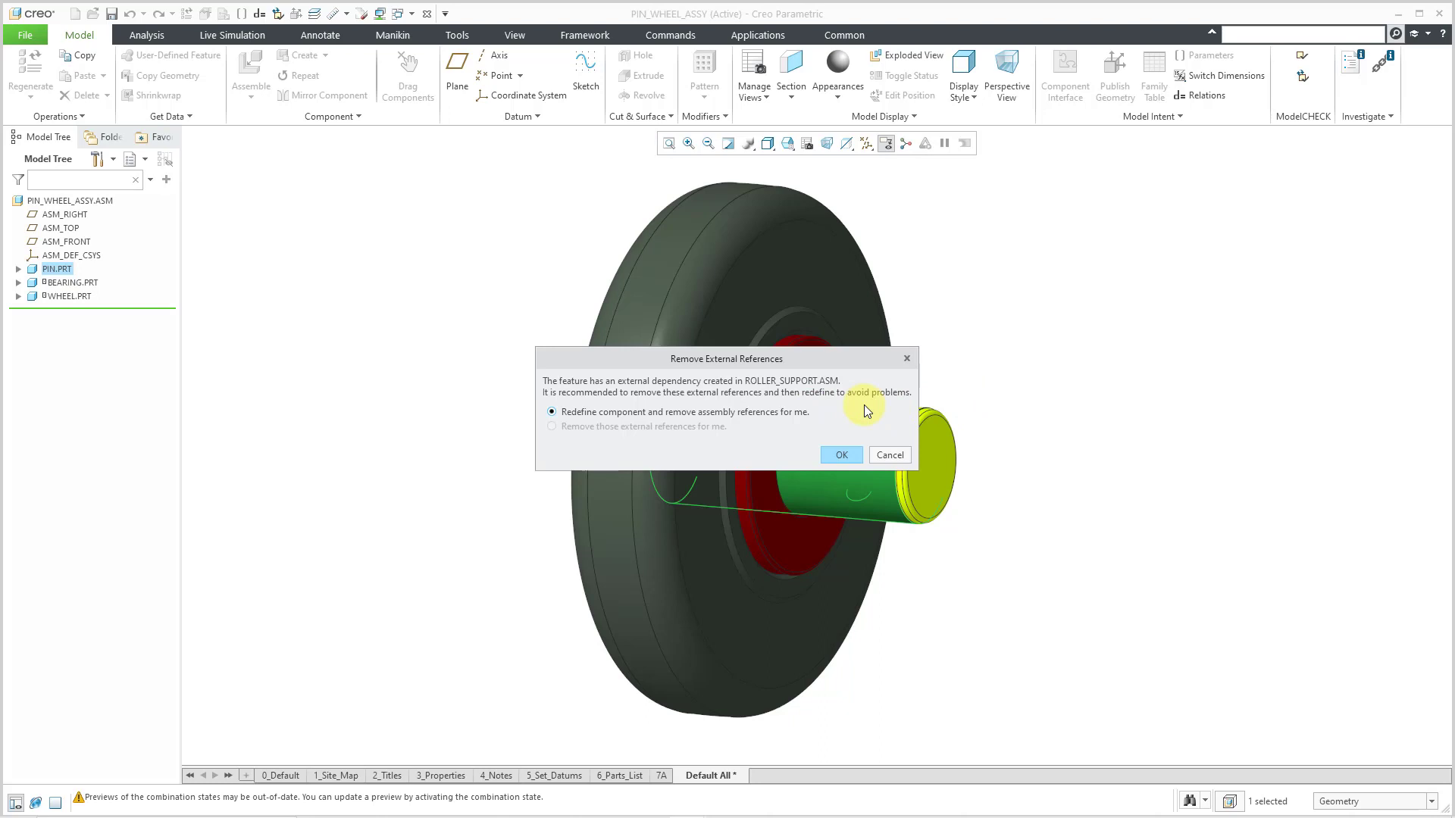
left_click(840, 455)
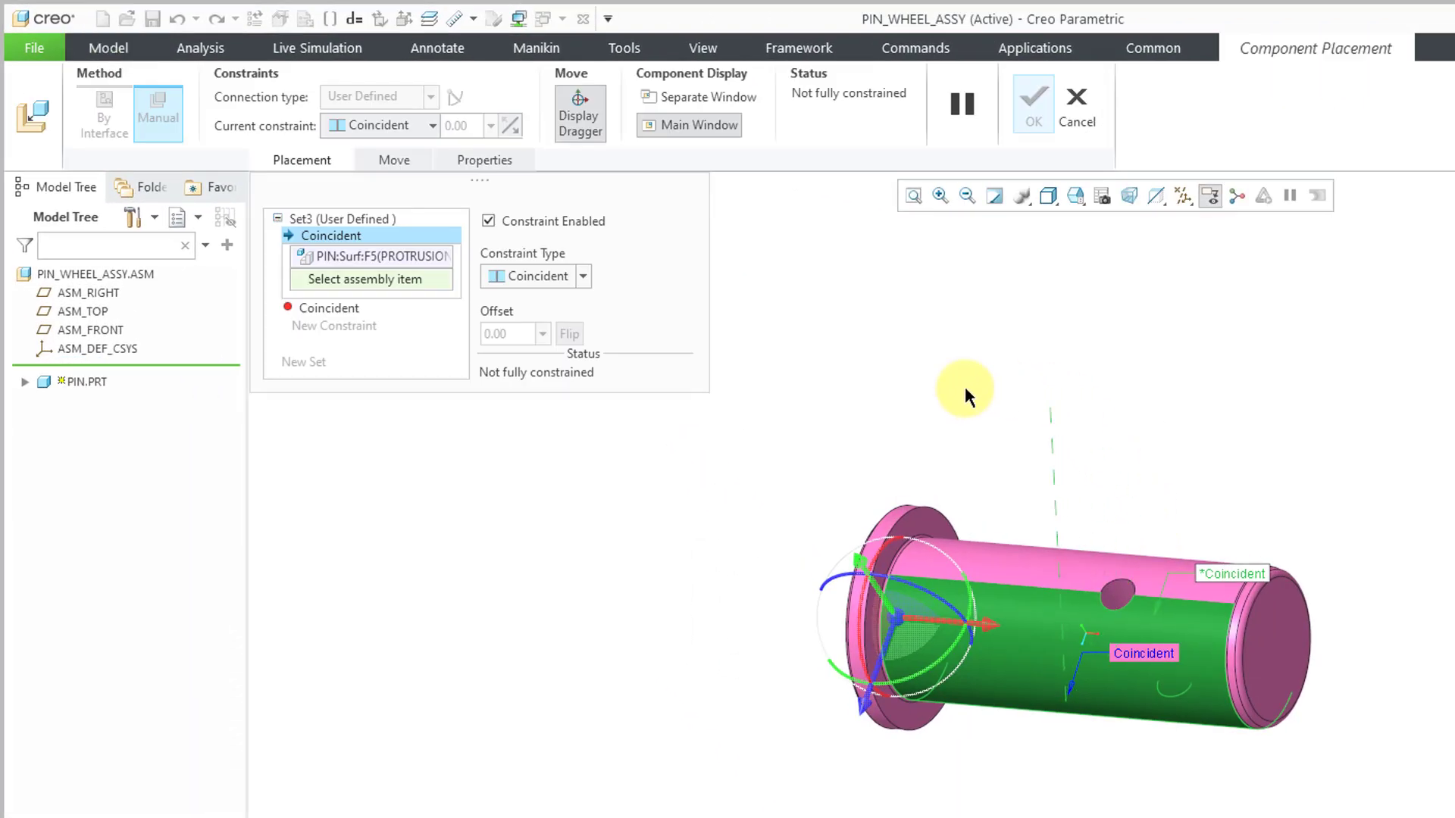
right_click(334, 231)
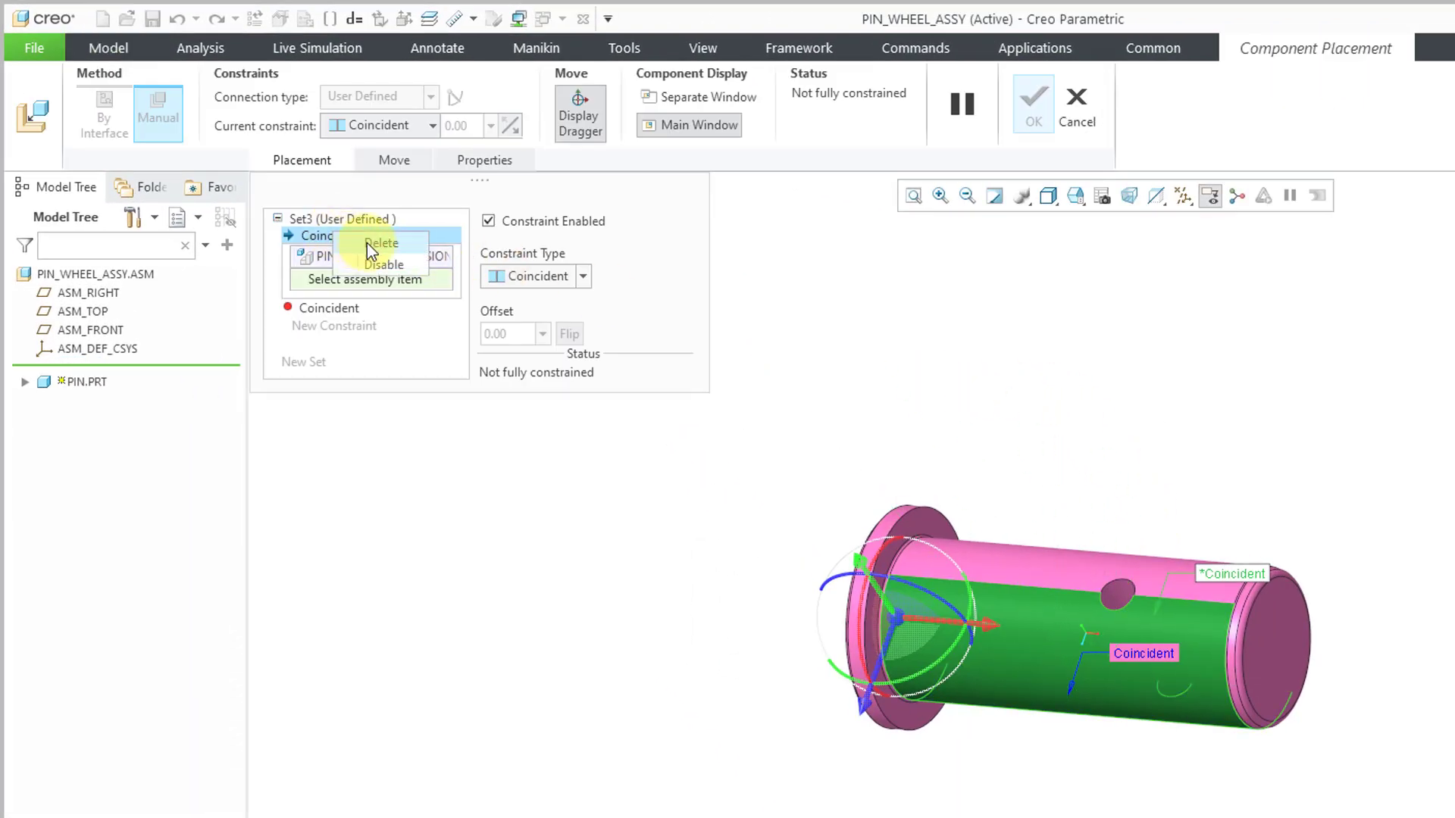
left_click(367, 243)
right_click(341, 235)
left_click(379, 244)
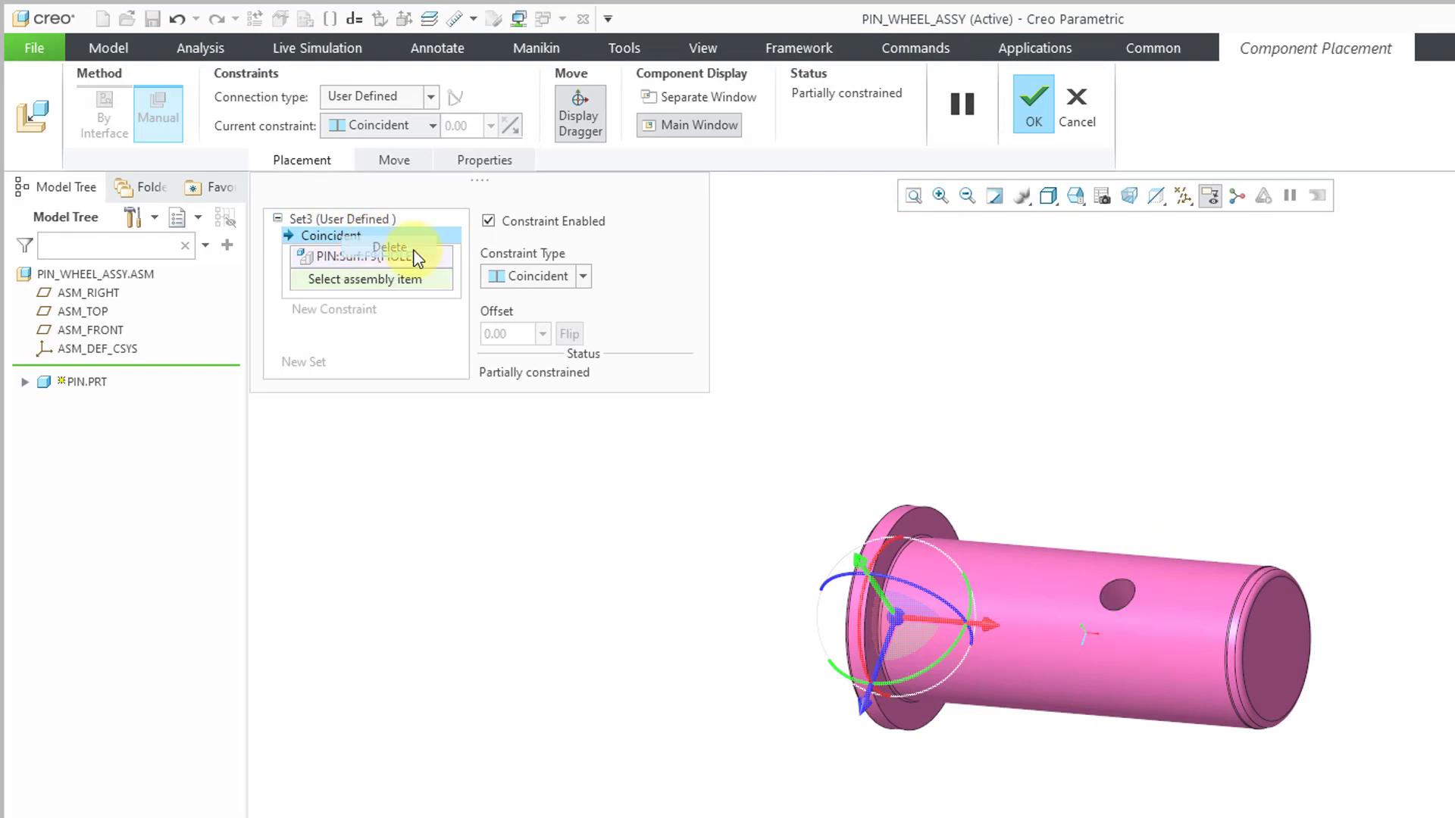
Step: Place the pin with a Default constraint, accept the placement and close the subassembly window to return to roller_support
right_click(862, 283)
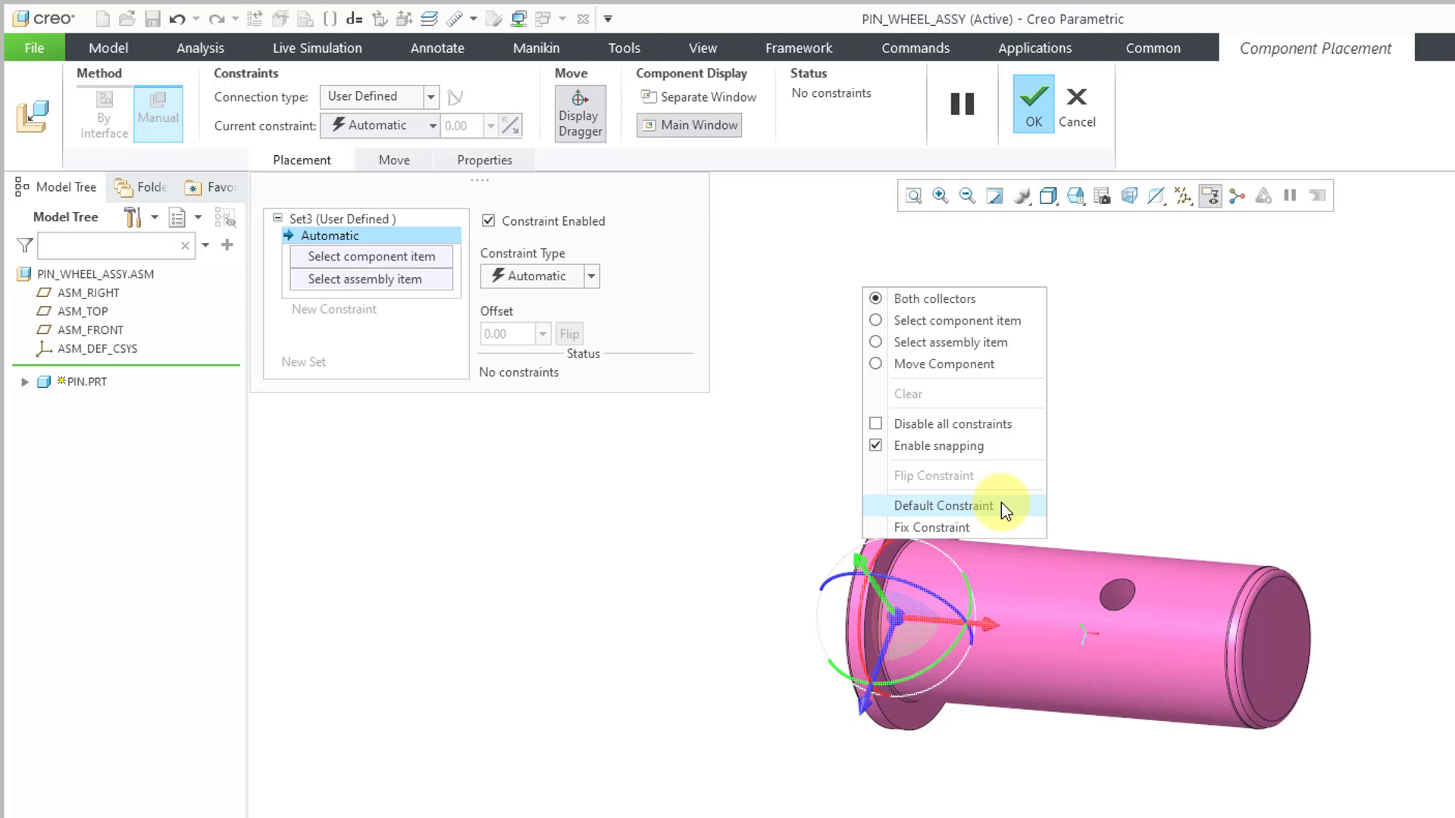
left_click(1001, 502)
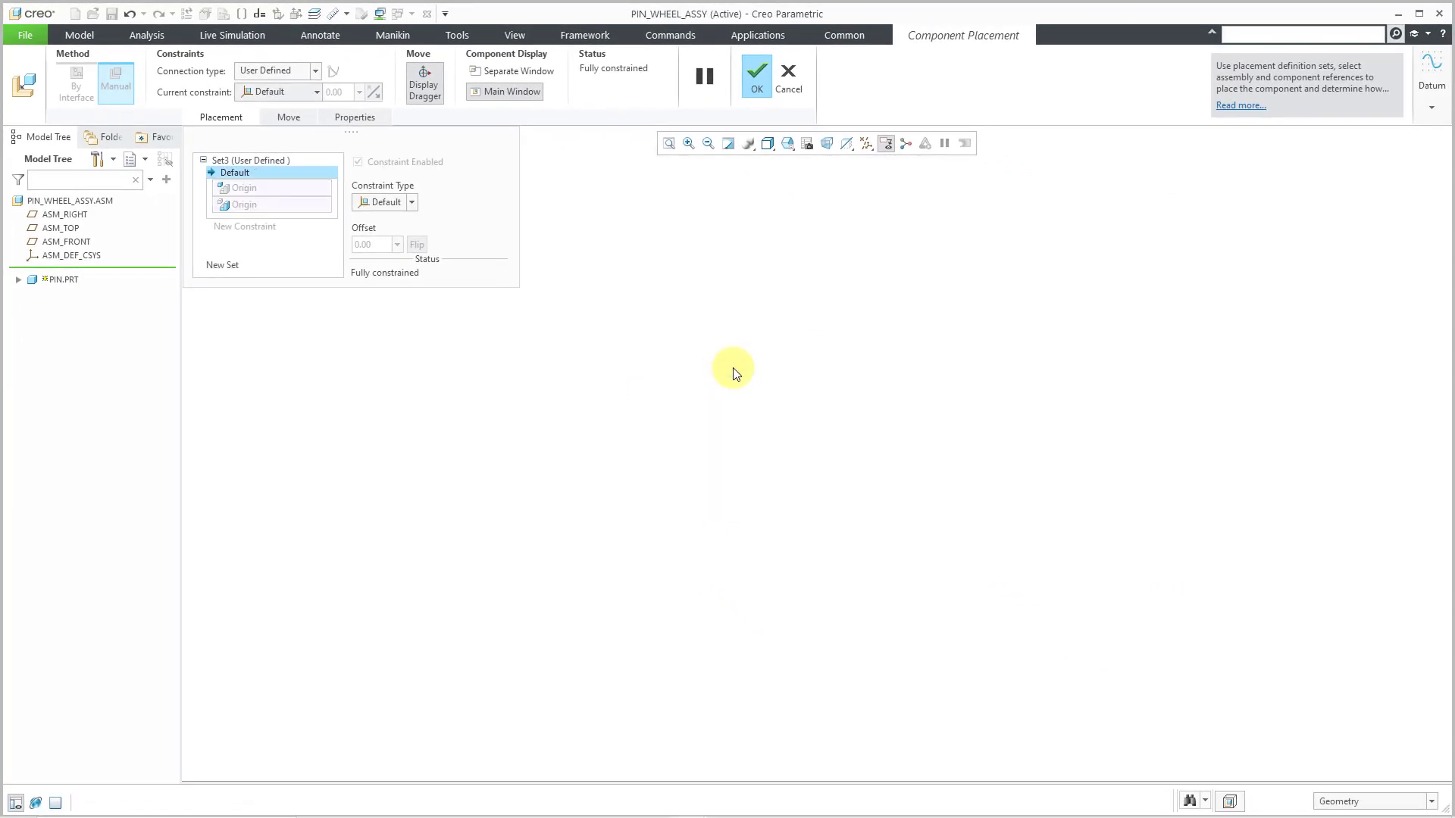
left_click(669, 143)
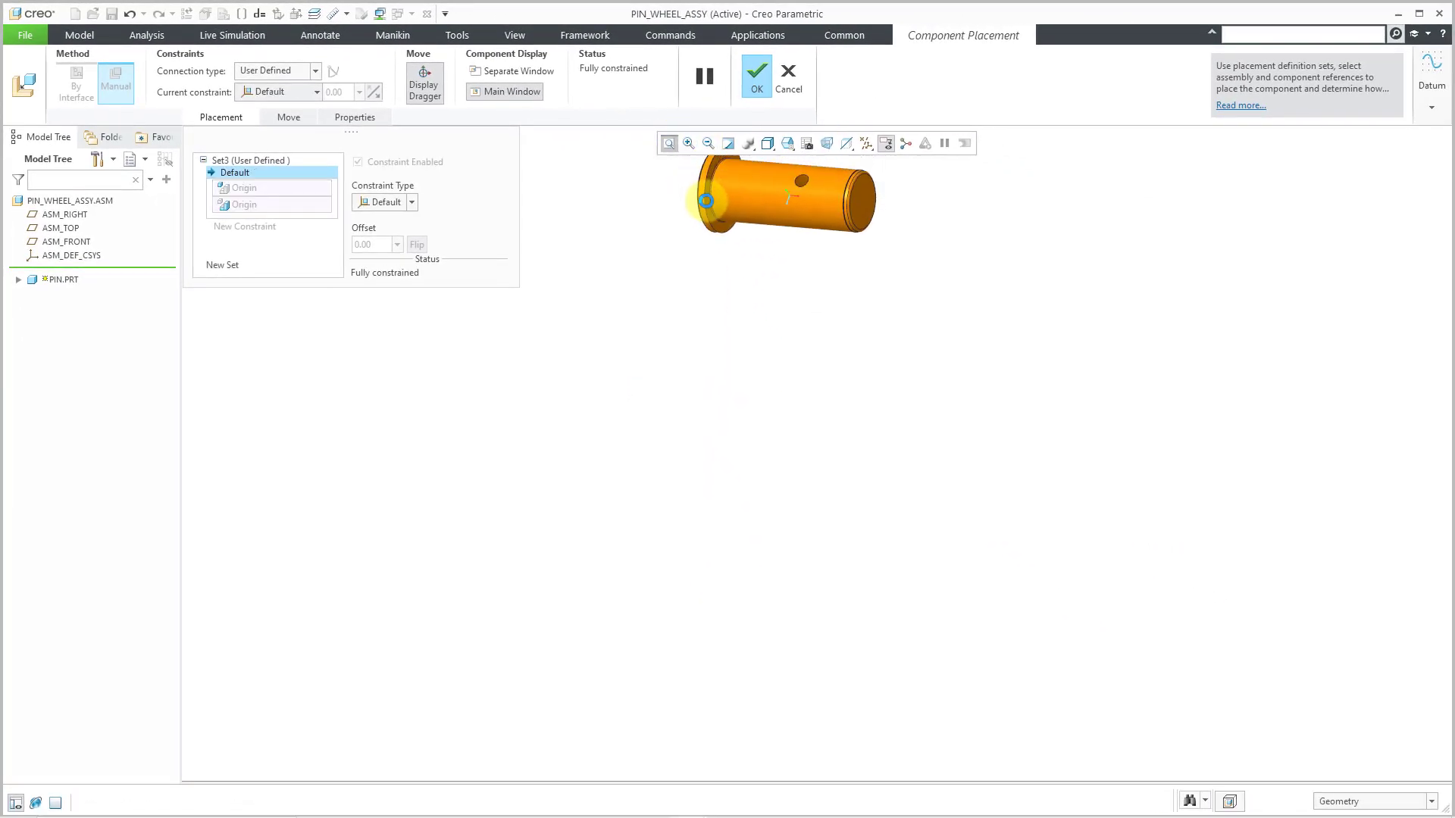
left_click(758, 76)
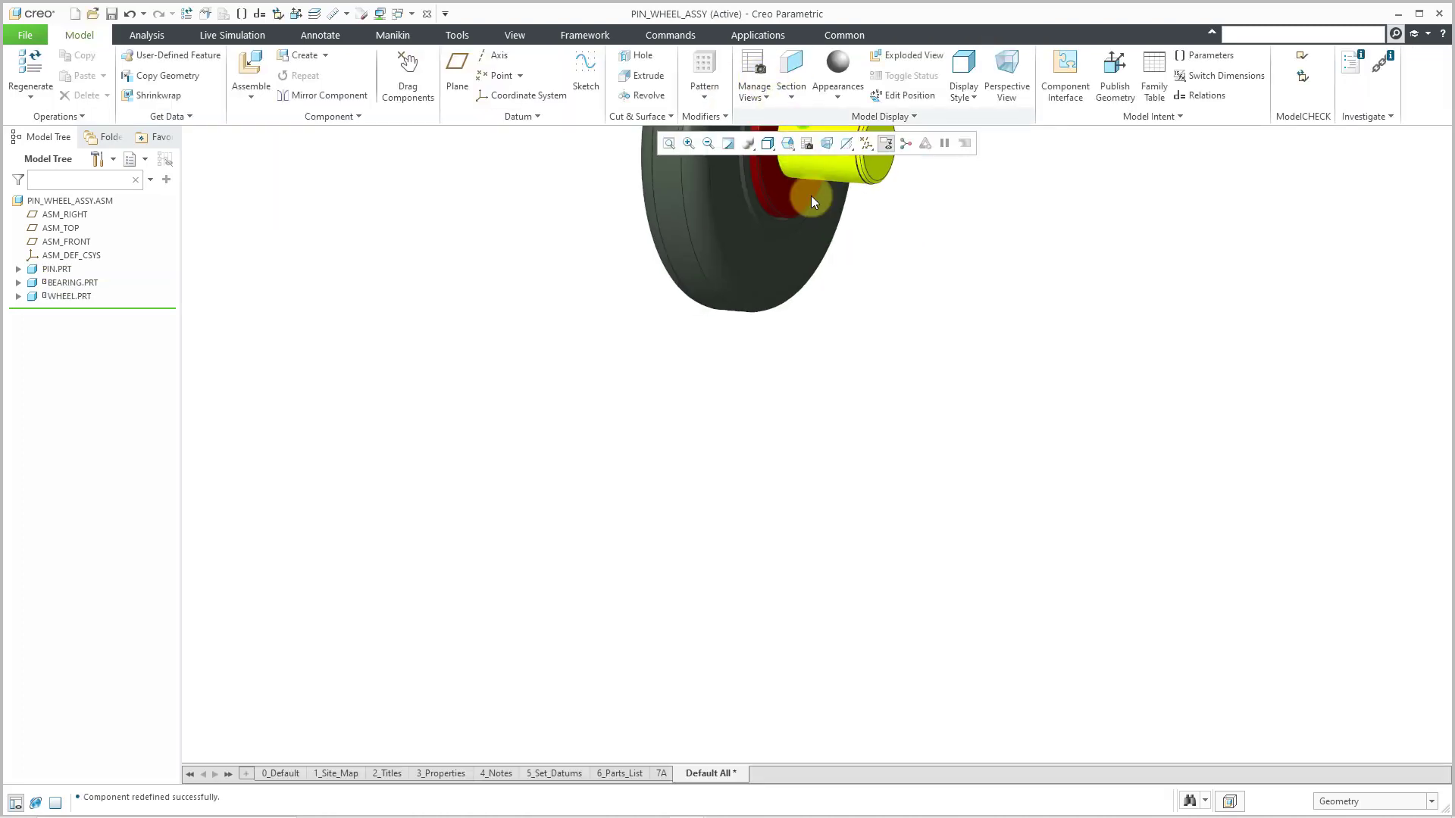
scroll(784, 282, "down", 1)
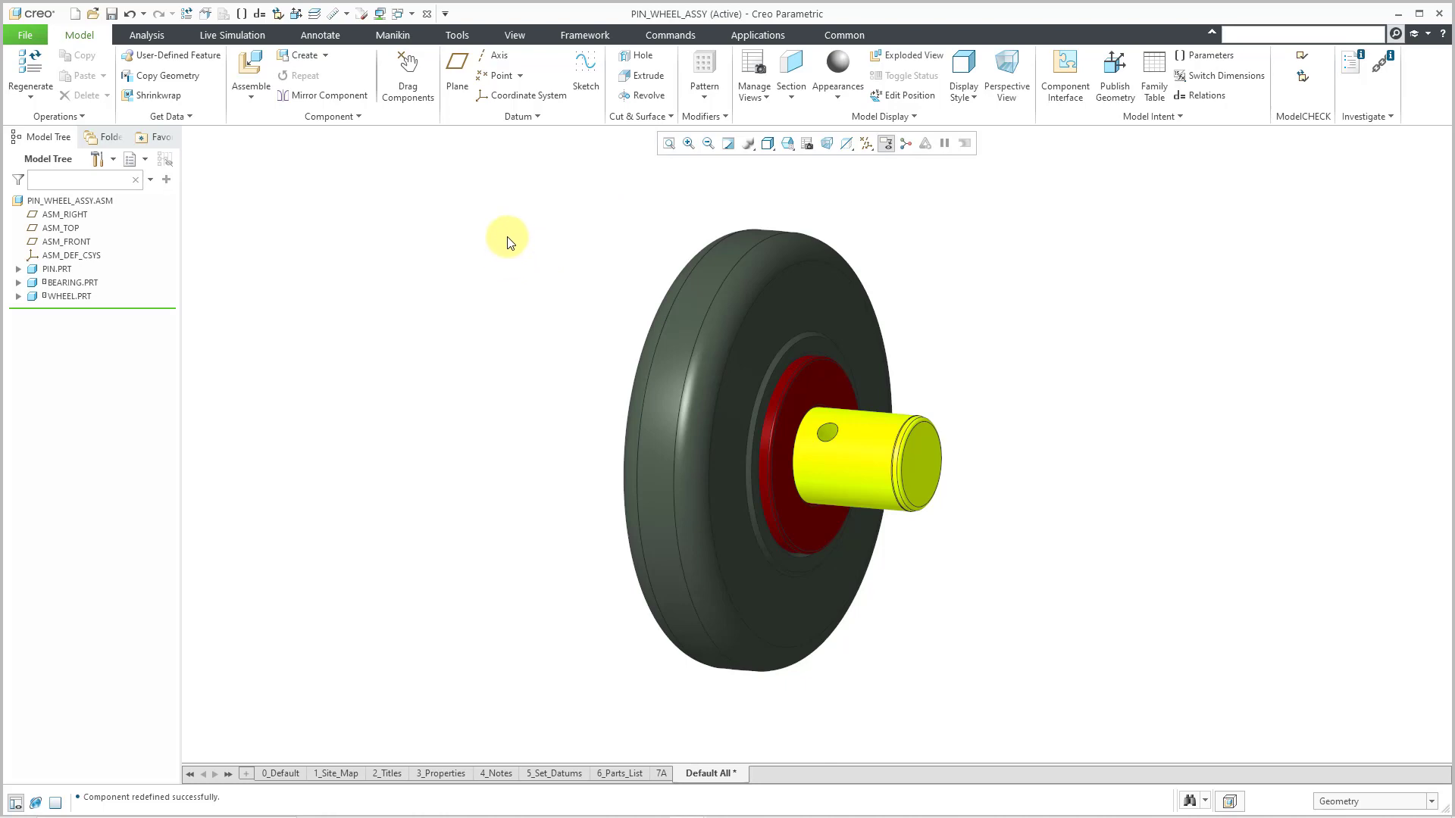
left_click(428, 15)
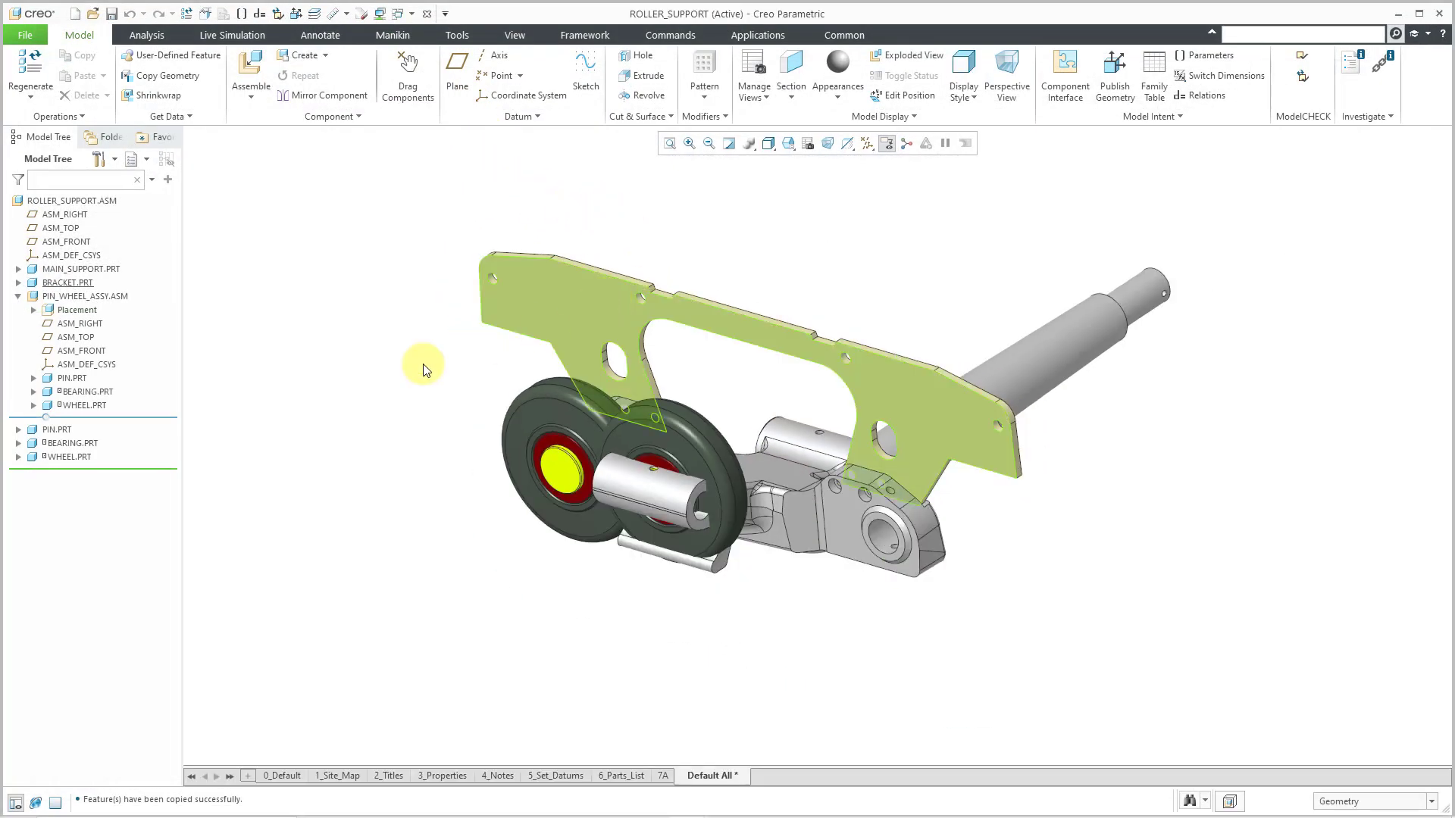
Step: Redefine PIN_WHEEL_ASSY.ASM in roller_support, delete its Default constraint and move the subassembly clear of the main support
left_click(95, 297)
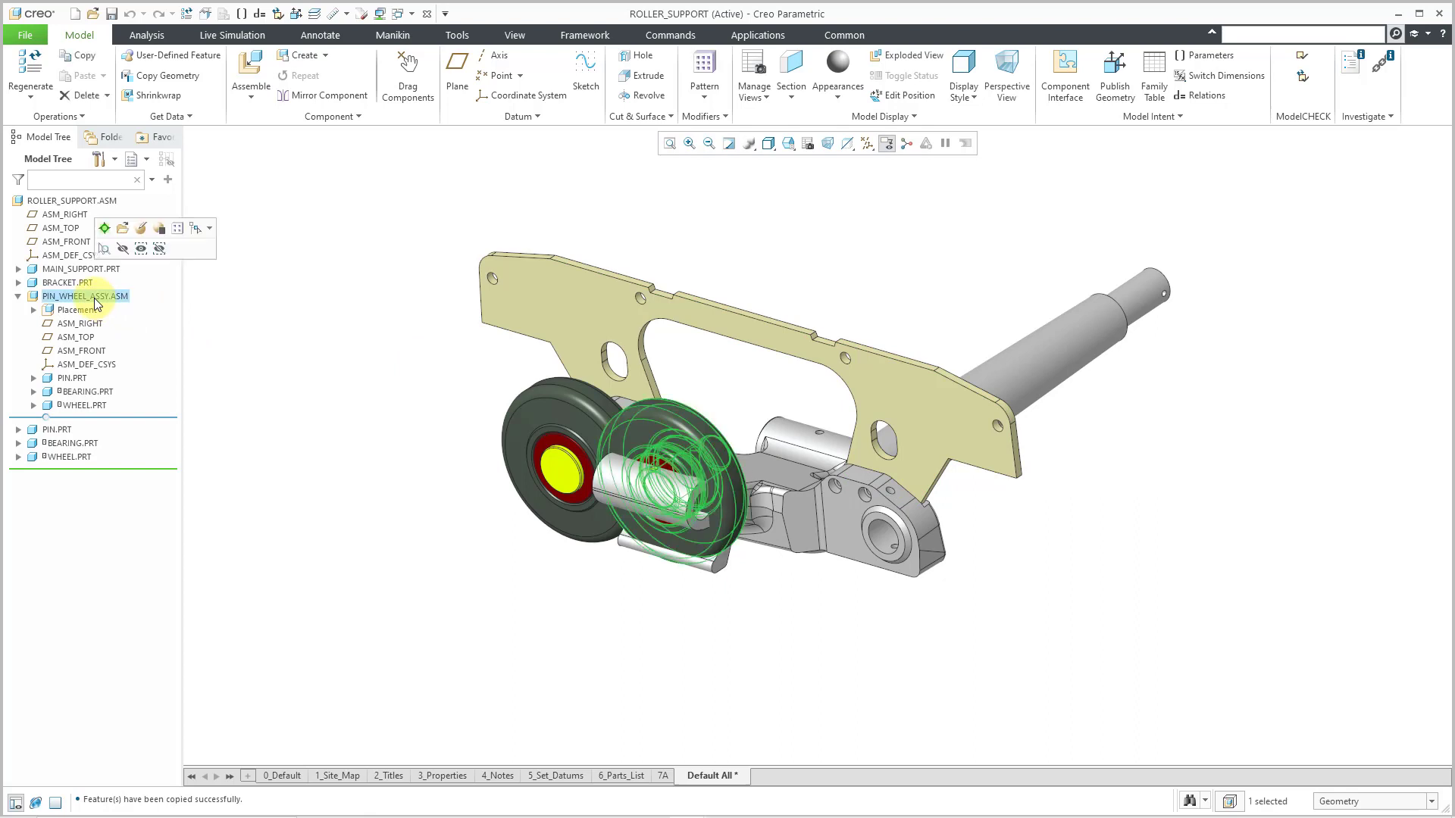
left_click(140, 229)
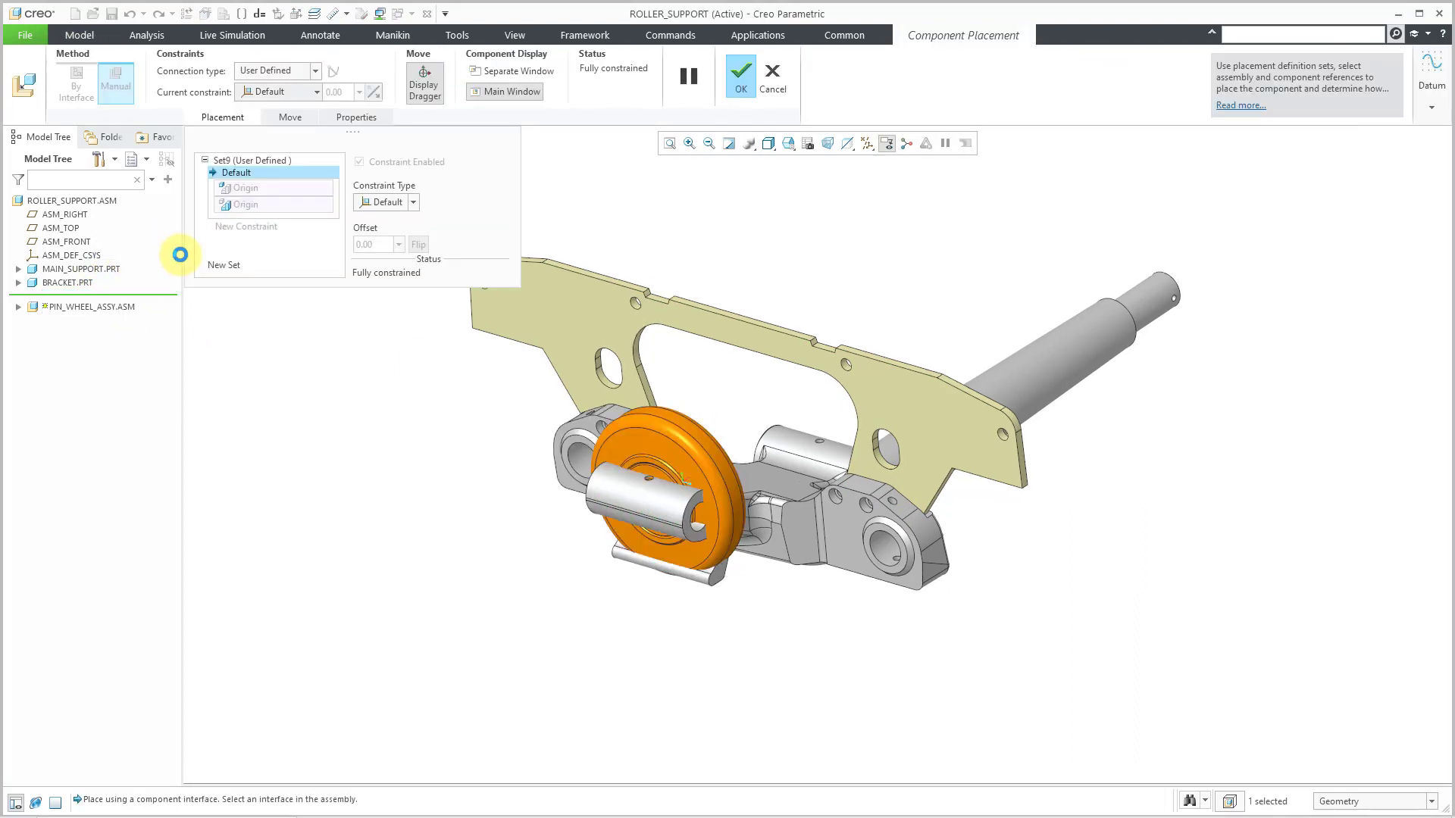
right_click(244, 173)
left_click(275, 185)
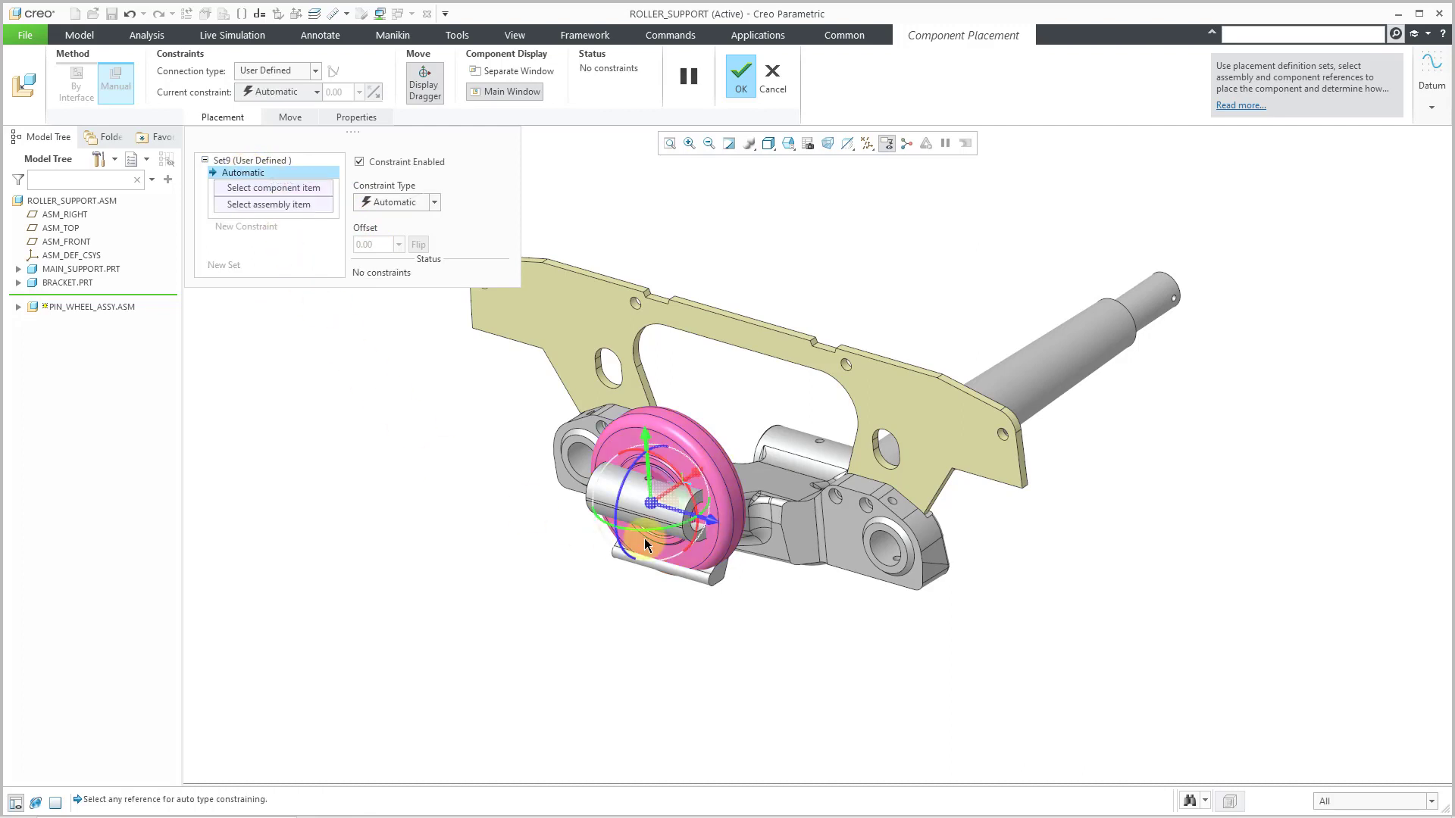
left_click_drag(707, 589, 785, 593)
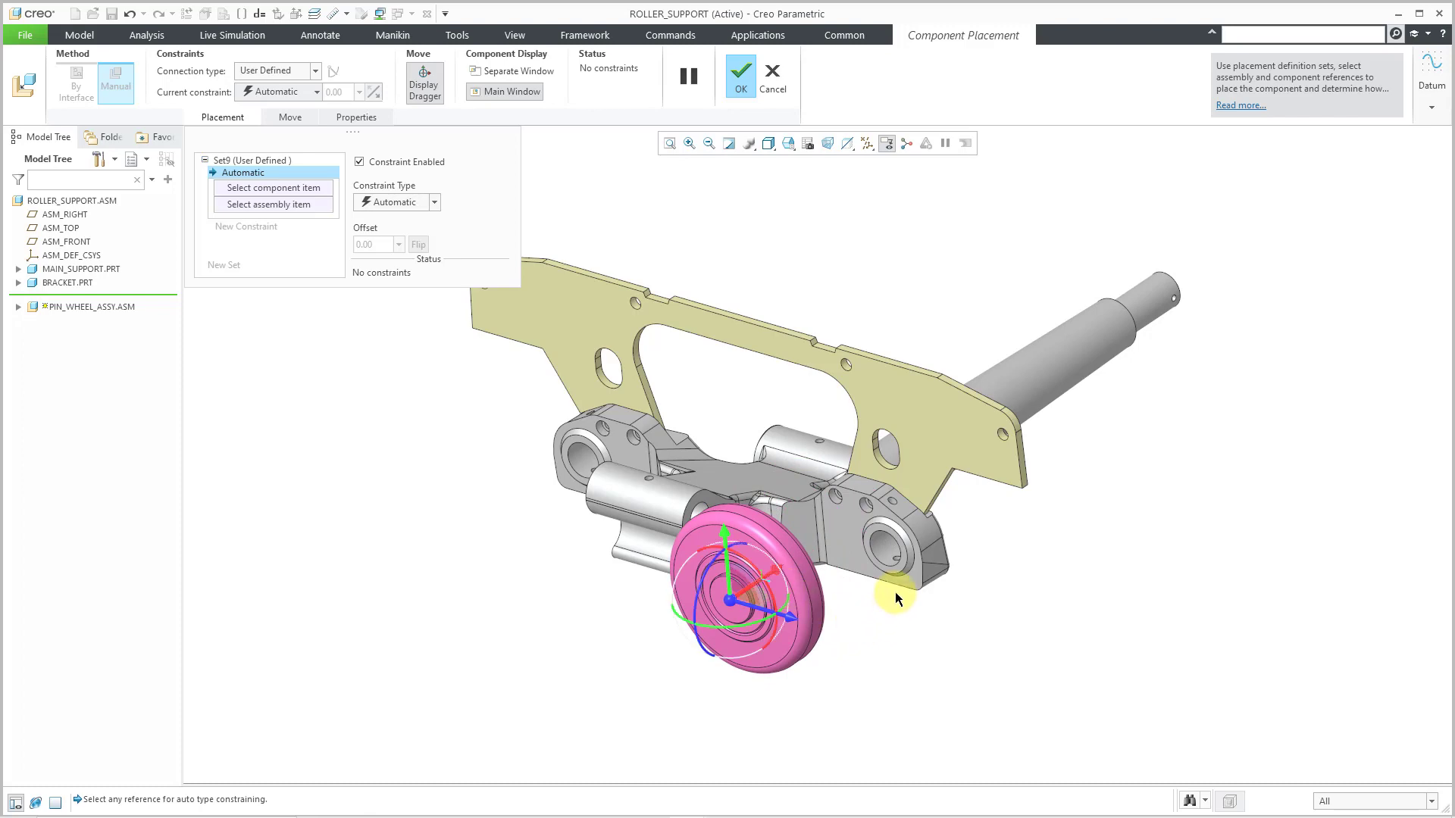
Step: Constrain the subassembly pin's cylindrical surface Coincident with the free wheel bore of the main support
middle_click_drag(900, 588, 767, 536)
scroll(769, 551, "up", 5)
left_click(697, 530)
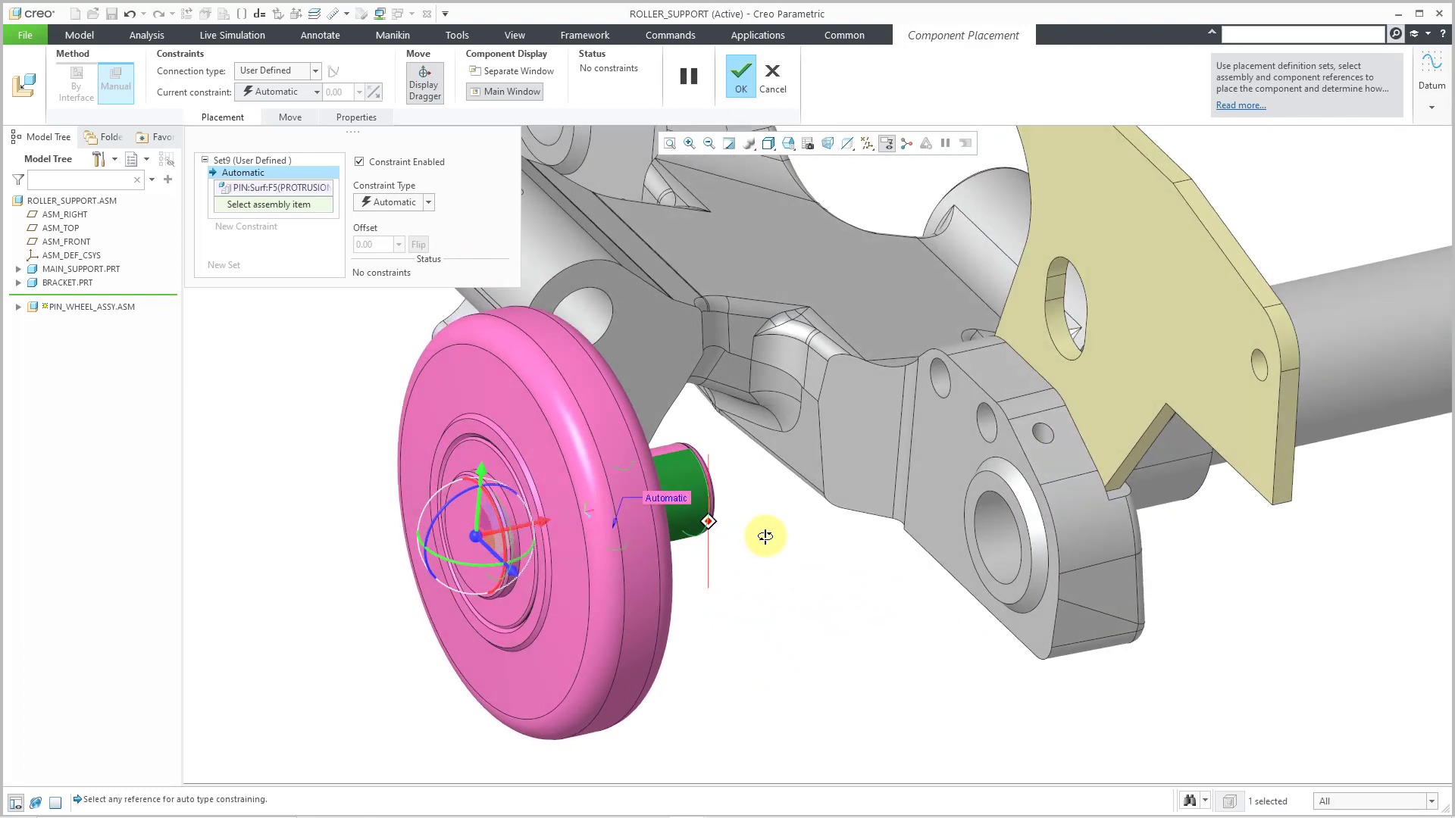
left_click(989, 564)
middle_click_drag(989, 564, 980, 603)
Step: Add an Oriented constraint between the pin's cross hole and the main support's matching small hole, and accept the placement
right_click(980, 603)
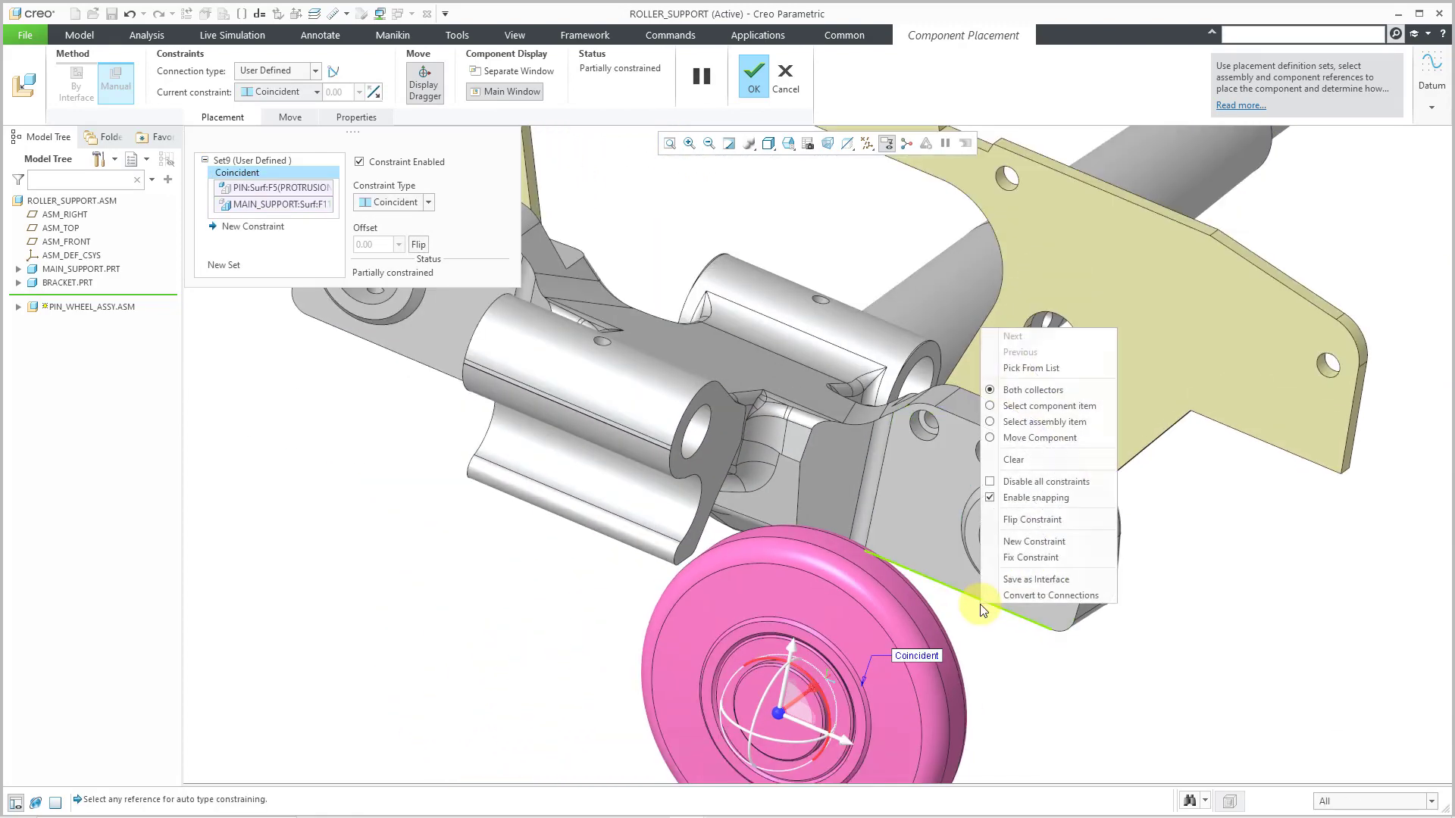
left_click(1033, 544)
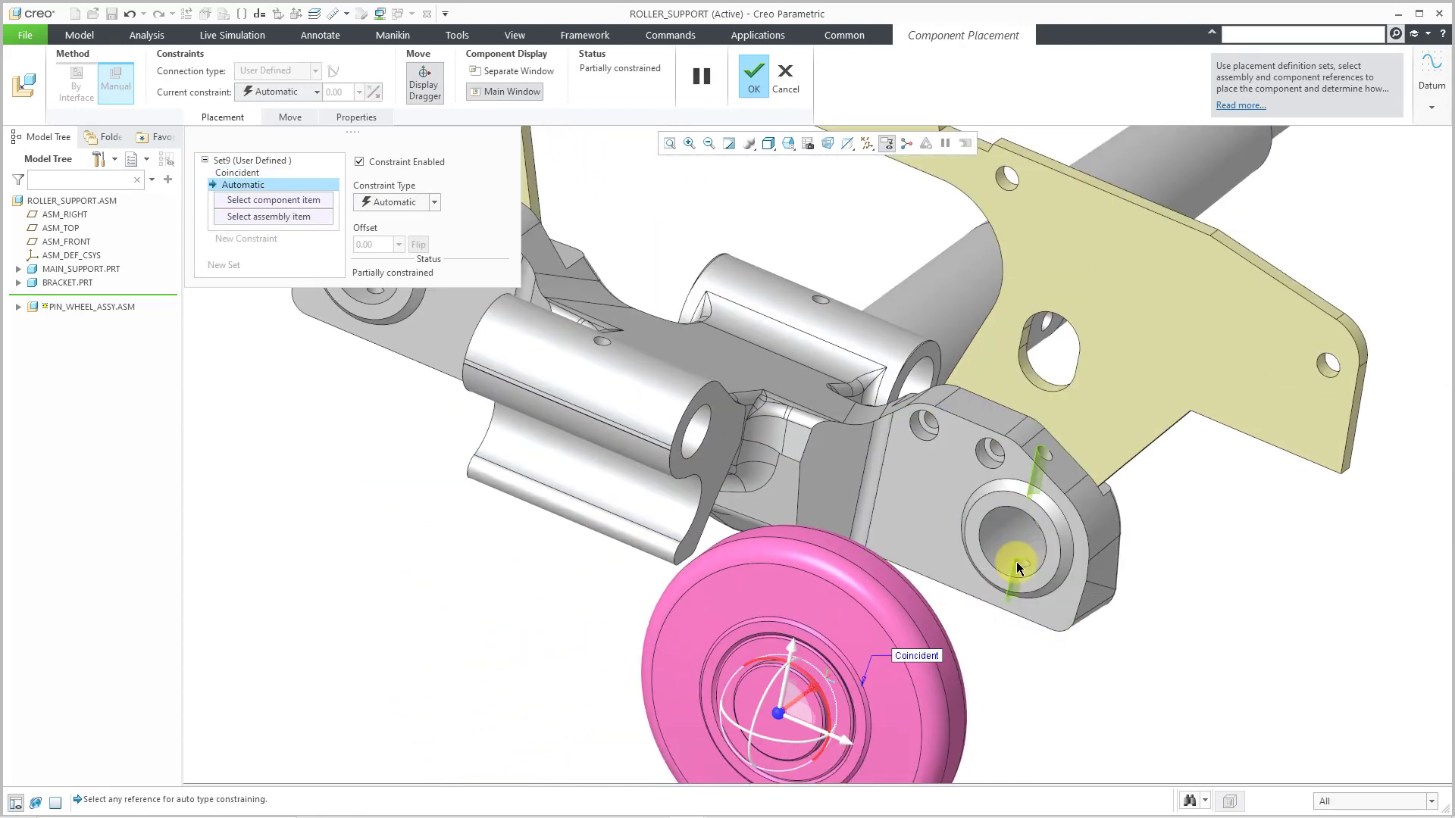
left_click(1016, 562)
middle_click_drag(977, 530, 890, 536)
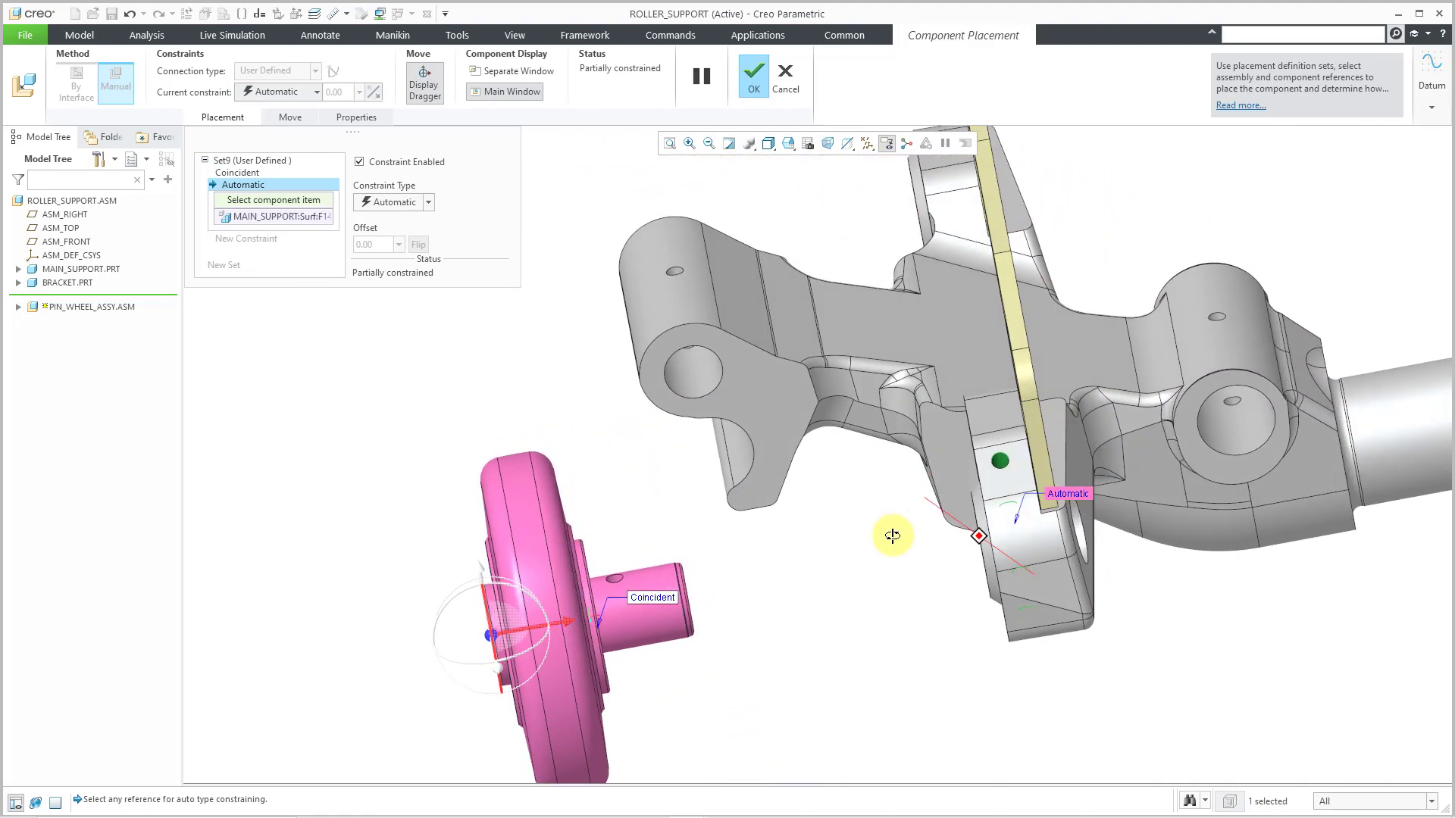
left_click(617, 580)
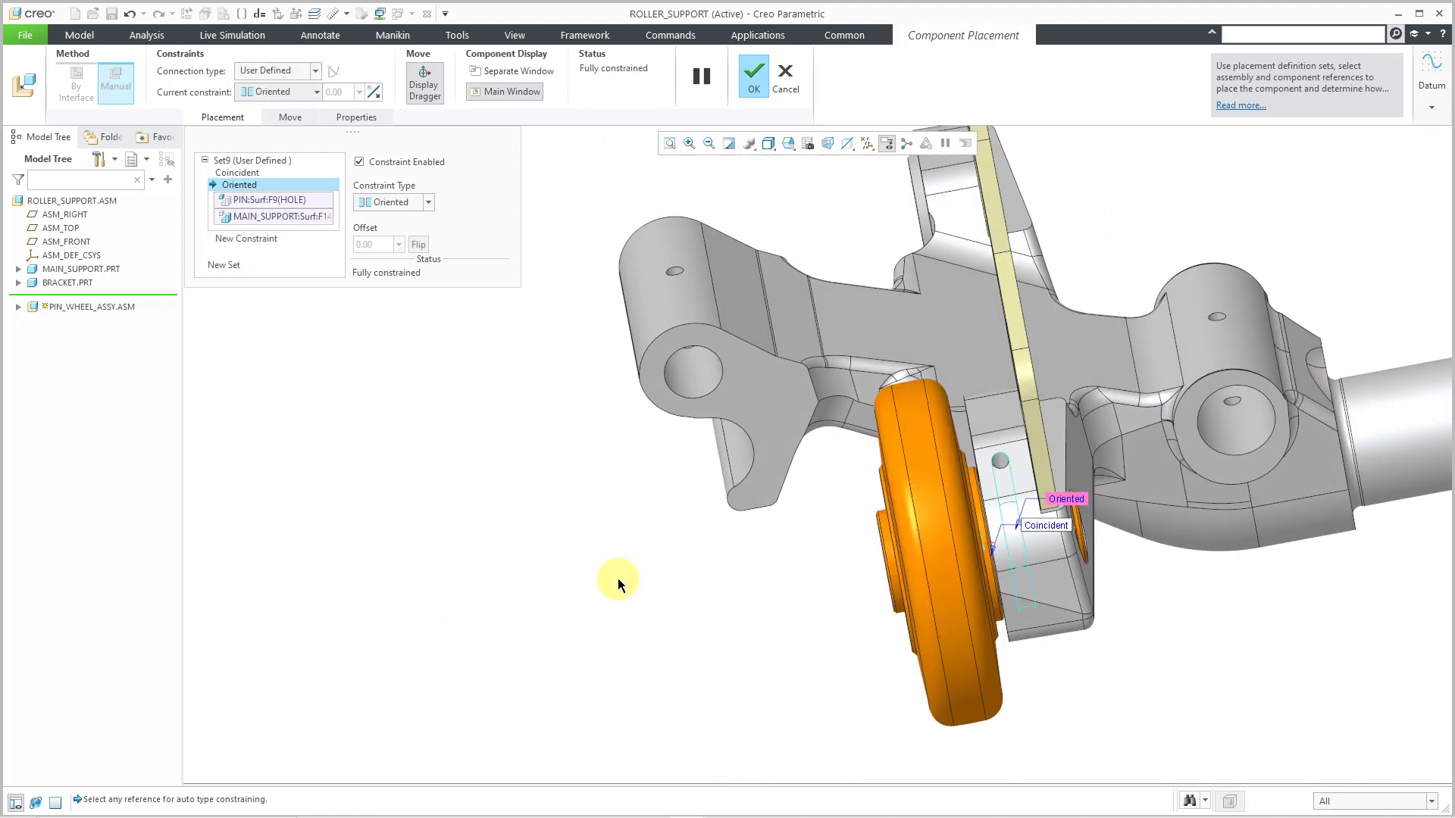
left_click(753, 75)
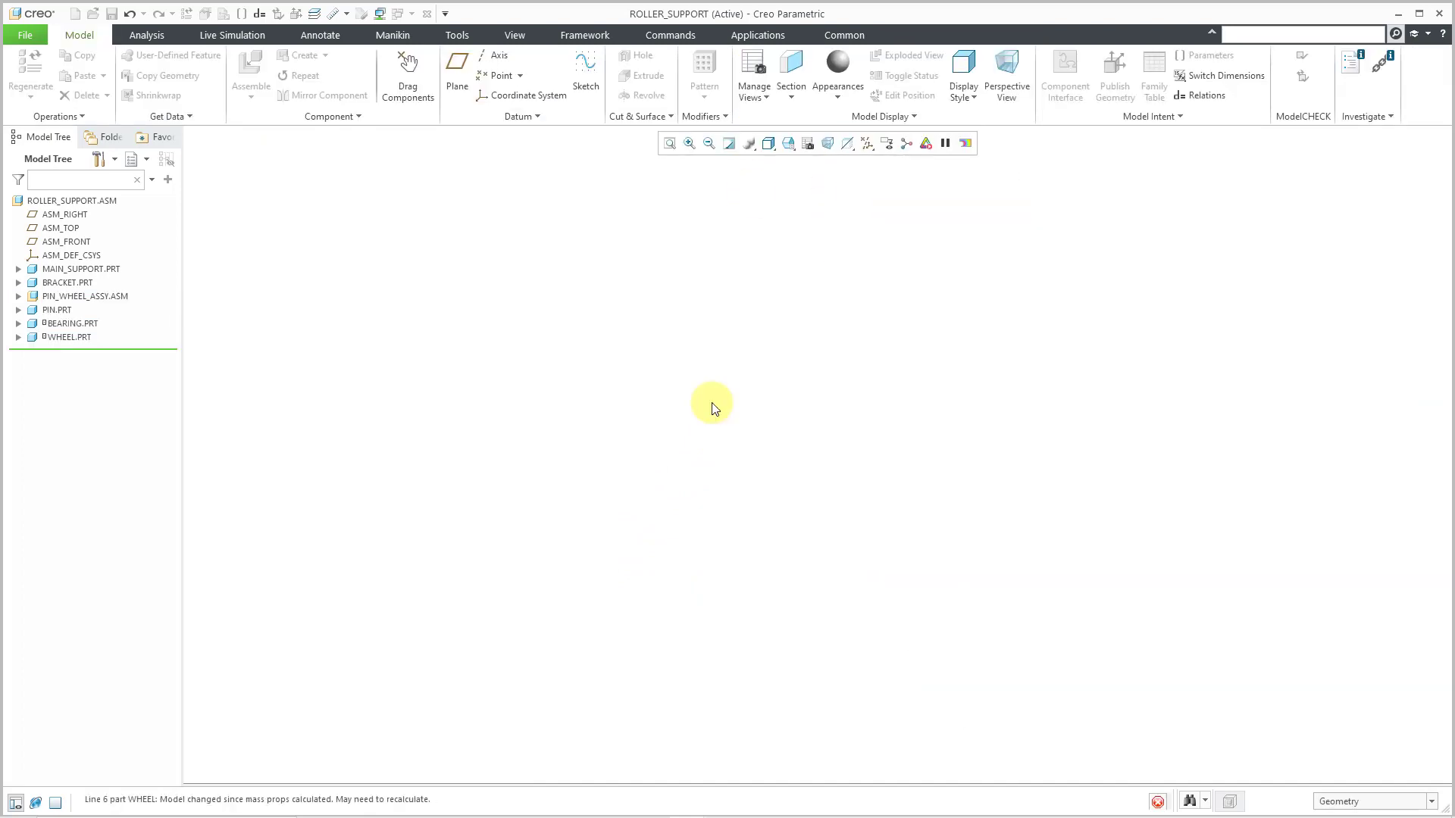
middle_click_drag(649, 535, 681, 566)
key("ctrl+d")
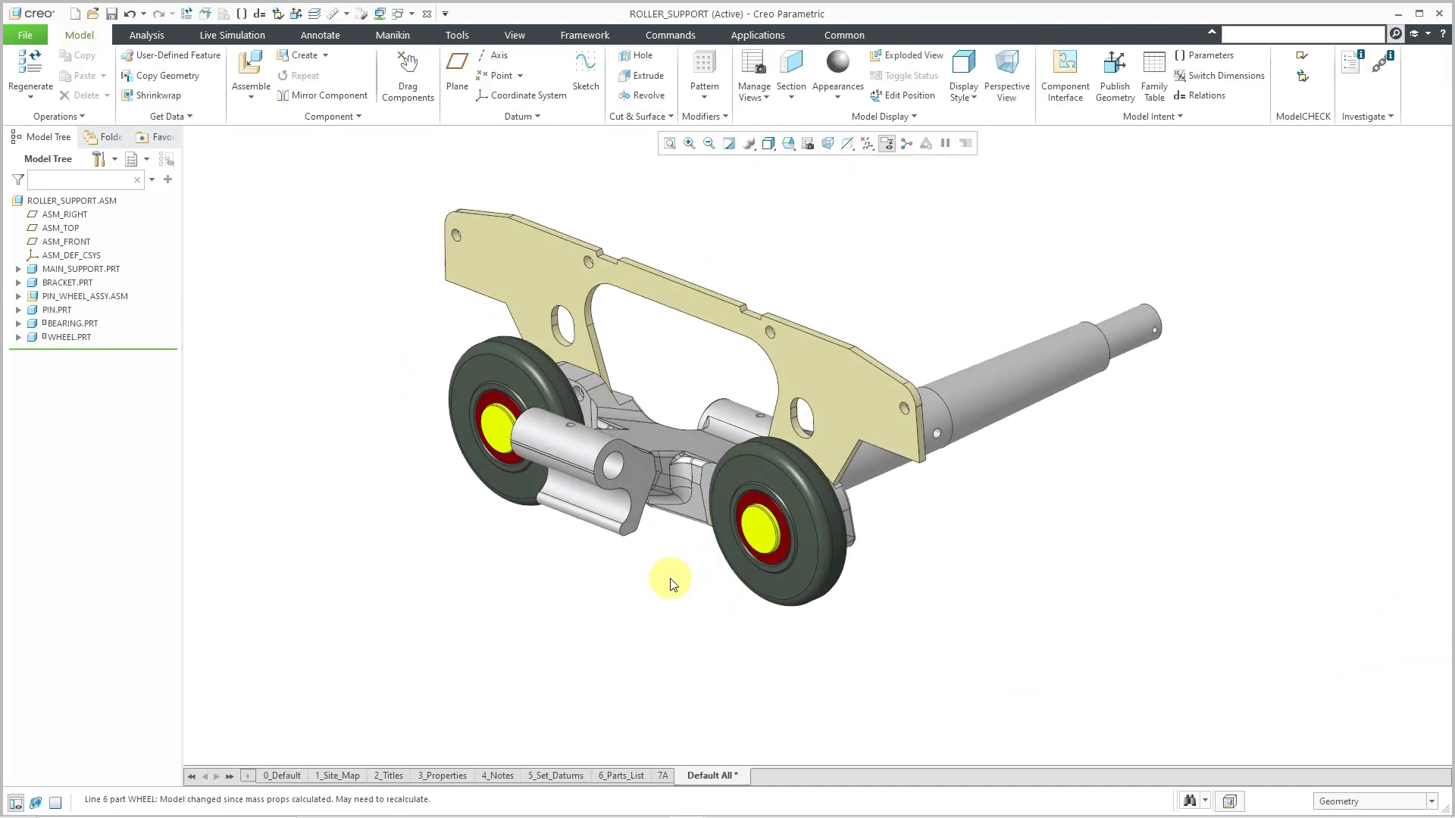
Step: Group the remaining loose pin, bearing and wheel components and name the group pin_wheel
scroll(650, 586, "up", 2)
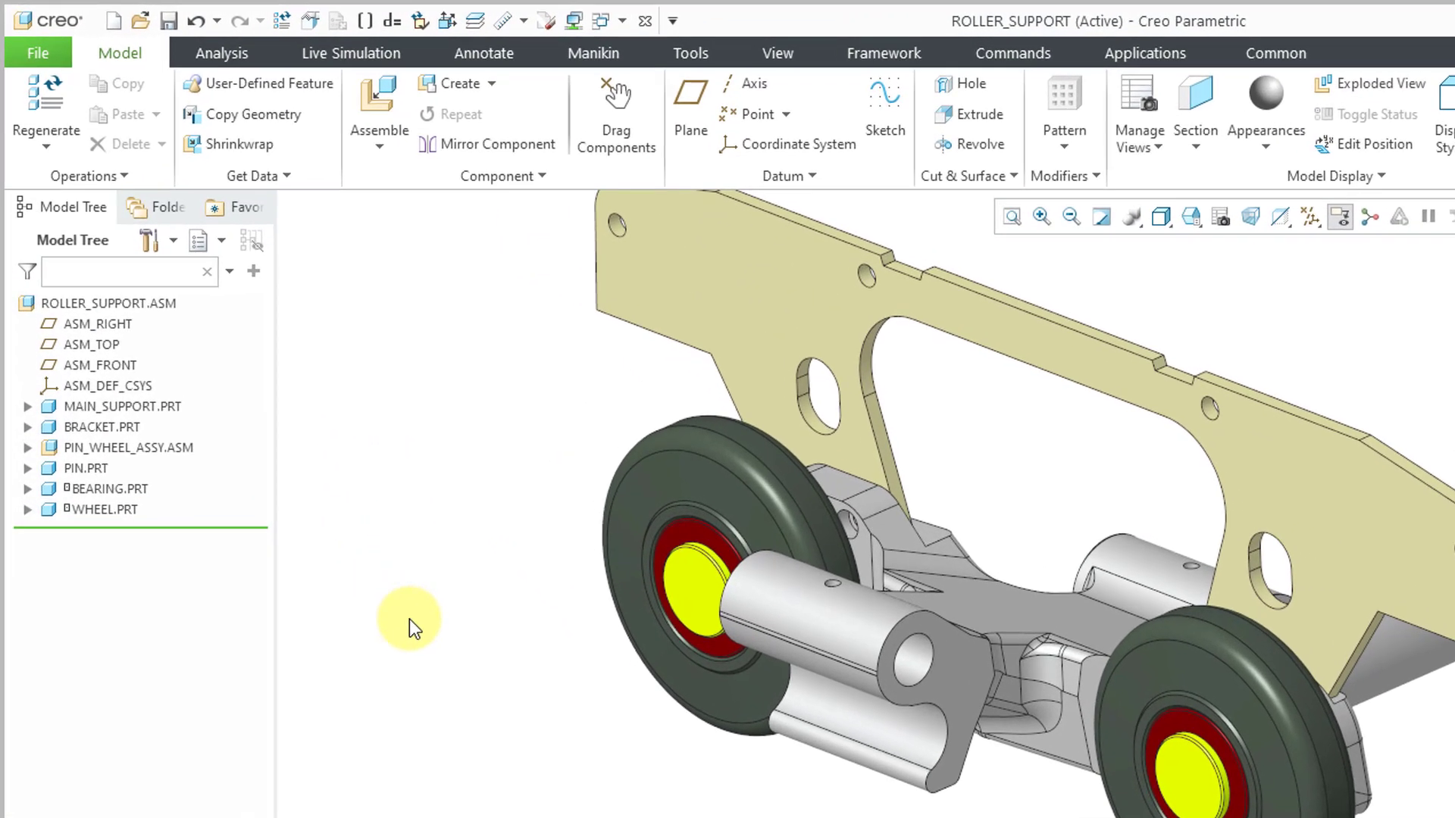
left_click(89, 468)
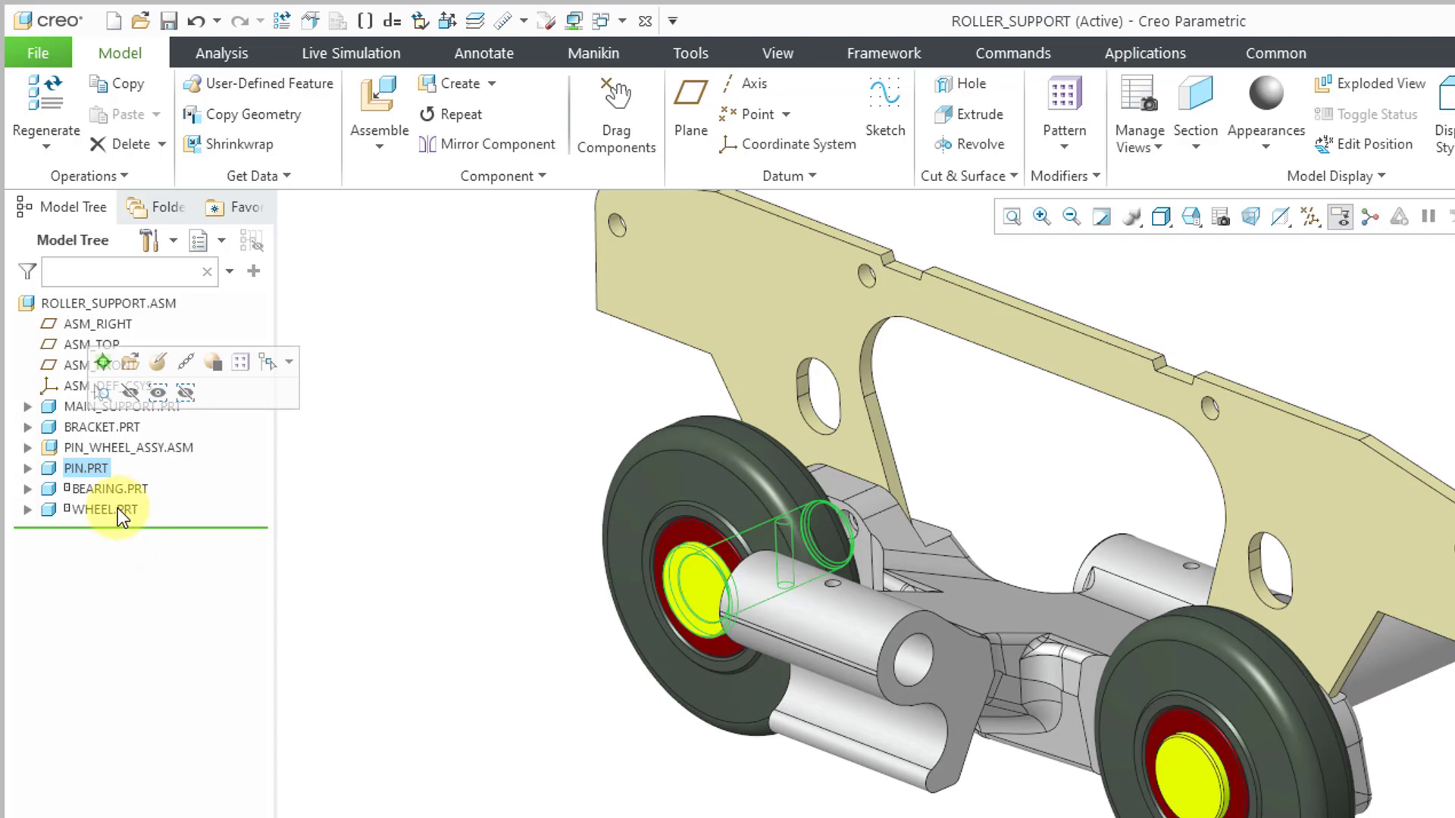
left_click(117, 507, "shift")
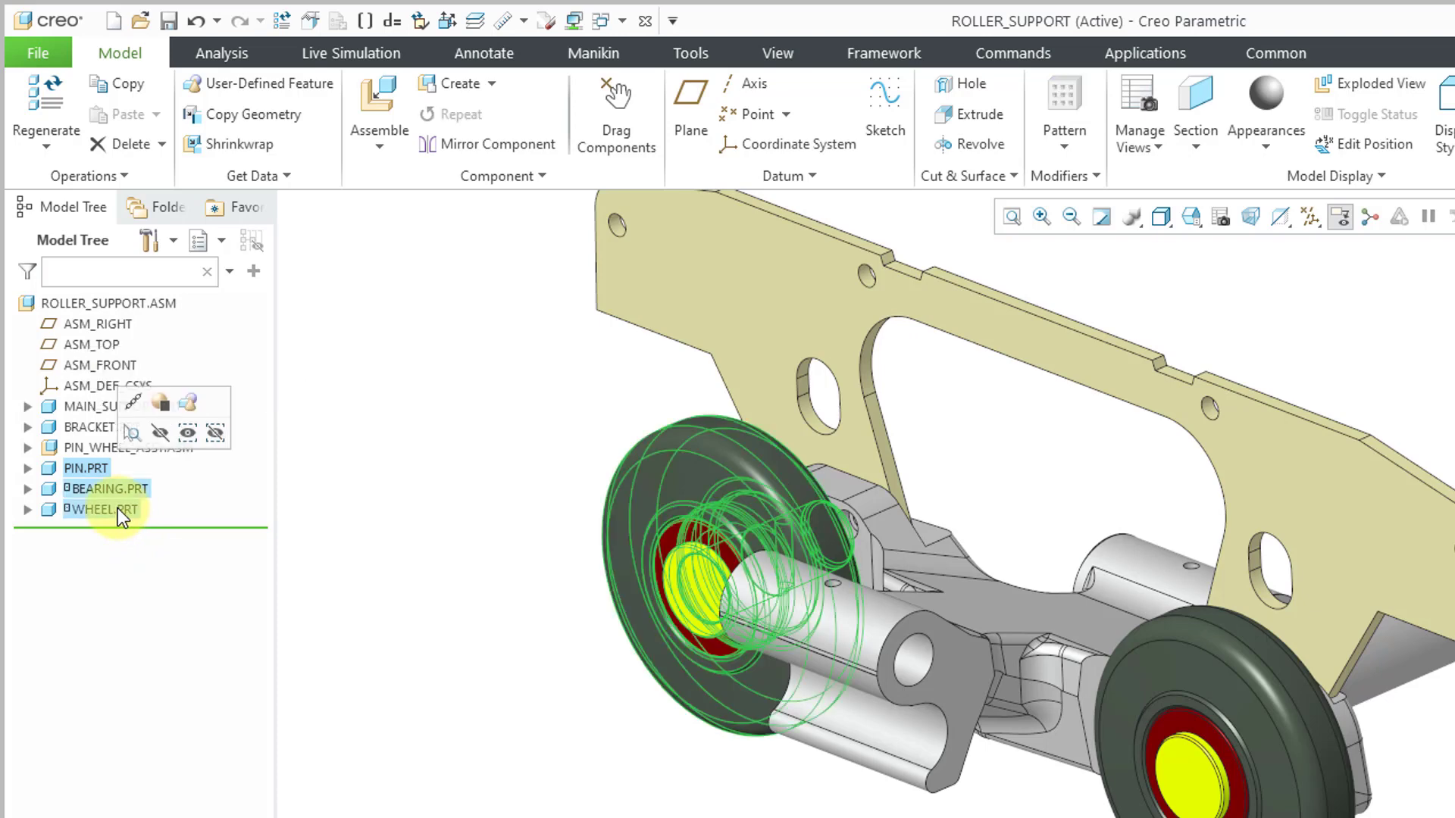
left_click(186, 408)
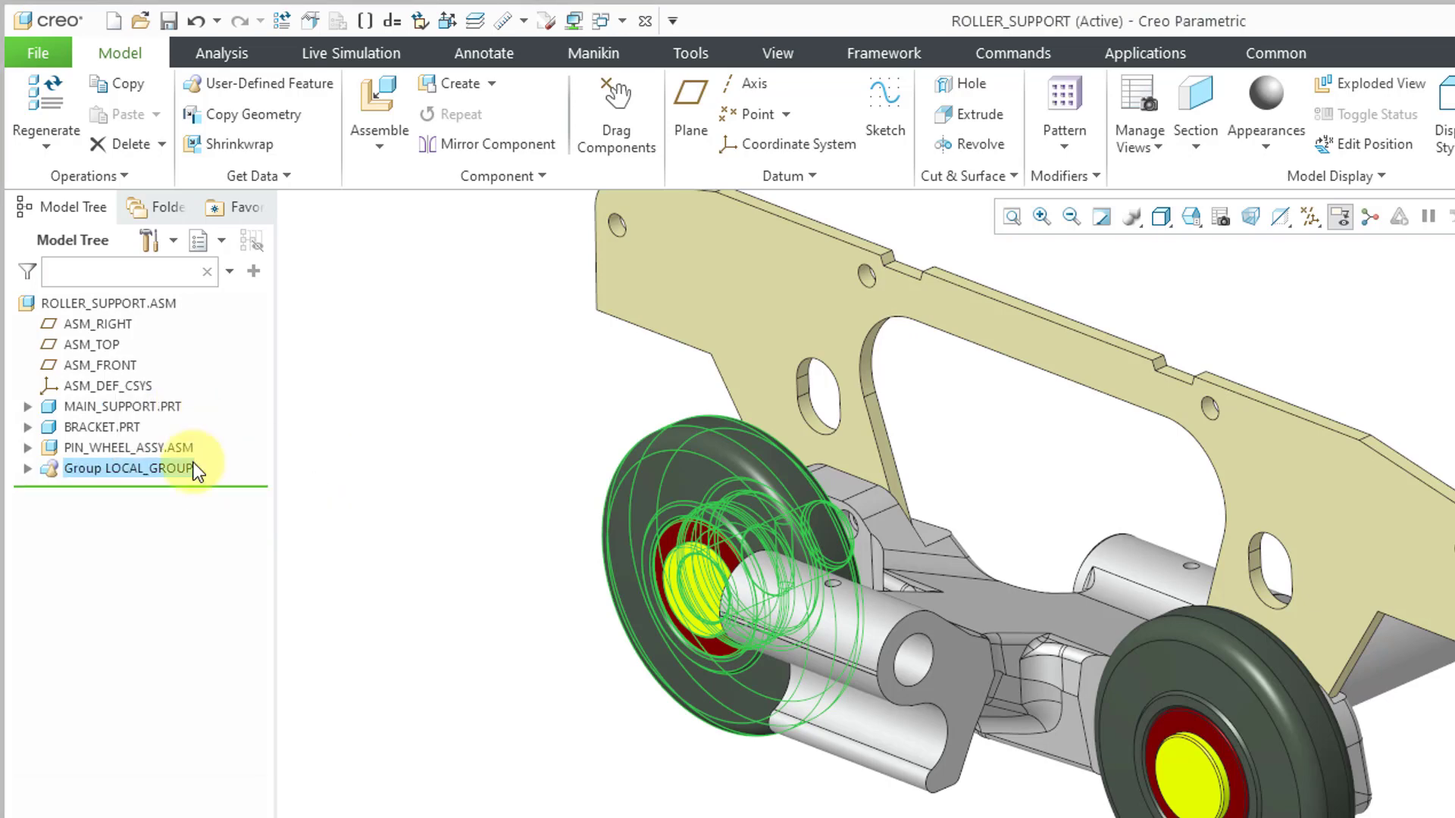
double_click(144, 471)
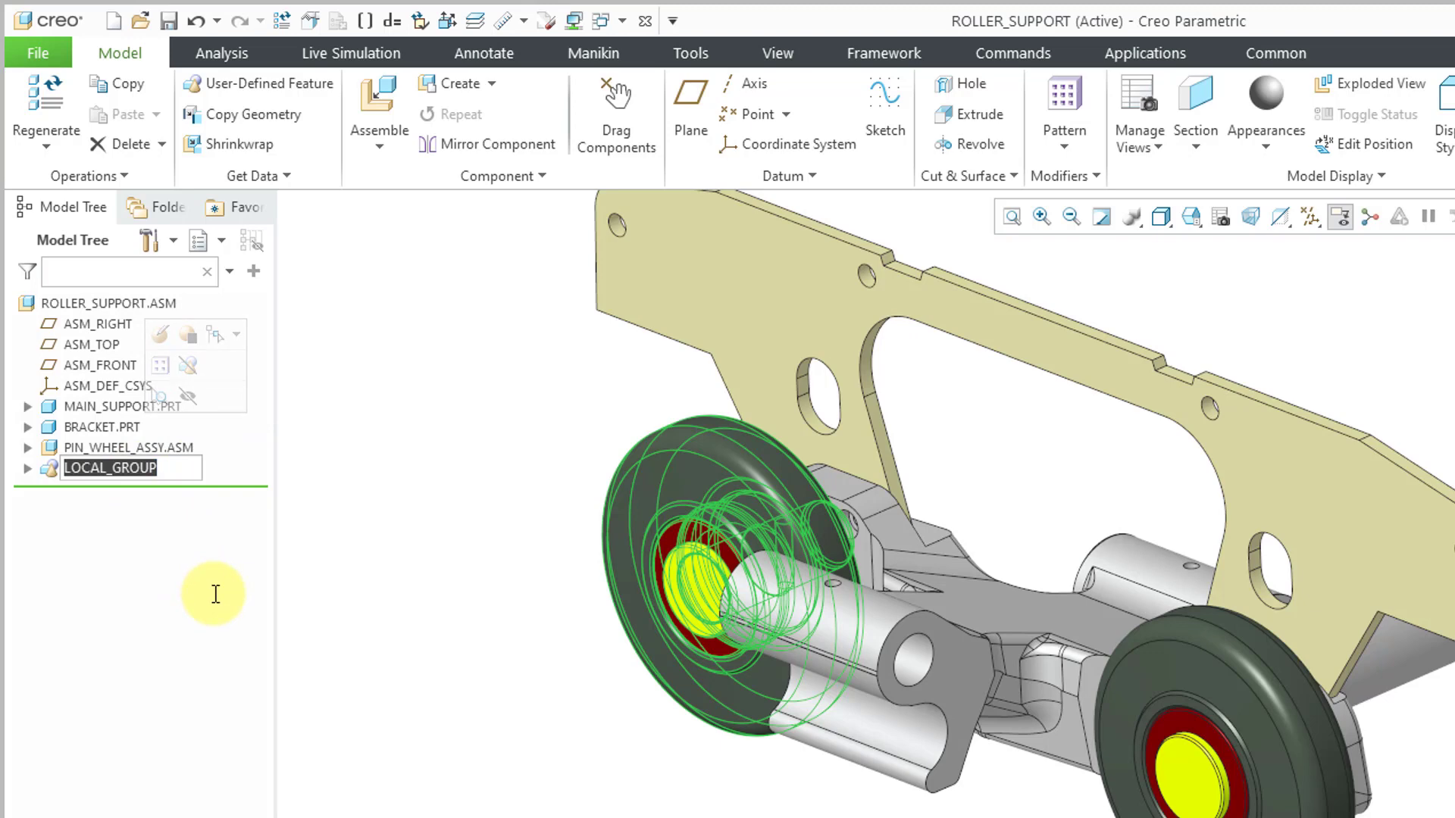
type("pin")
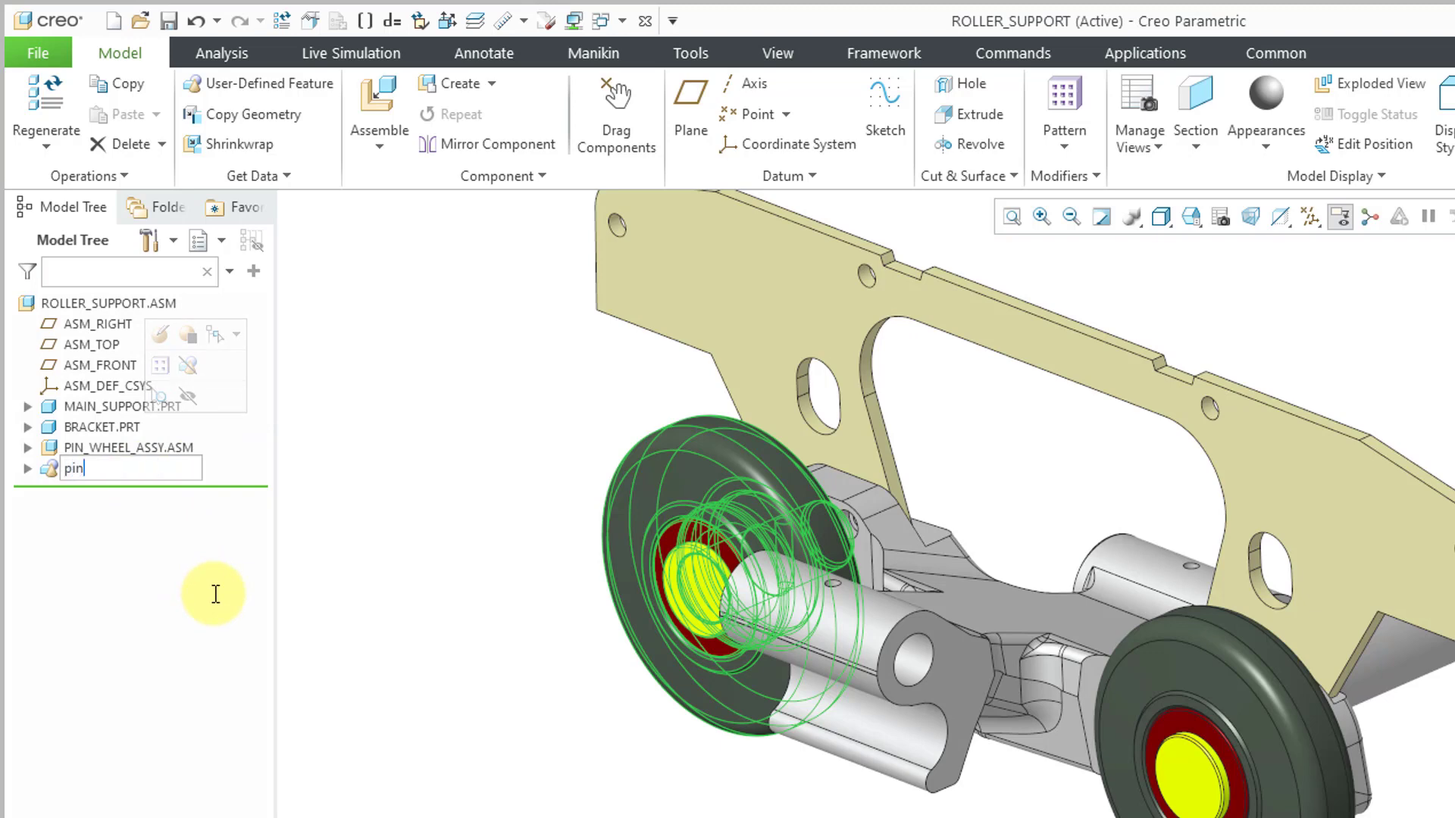
type("_wheel")
key("Return")
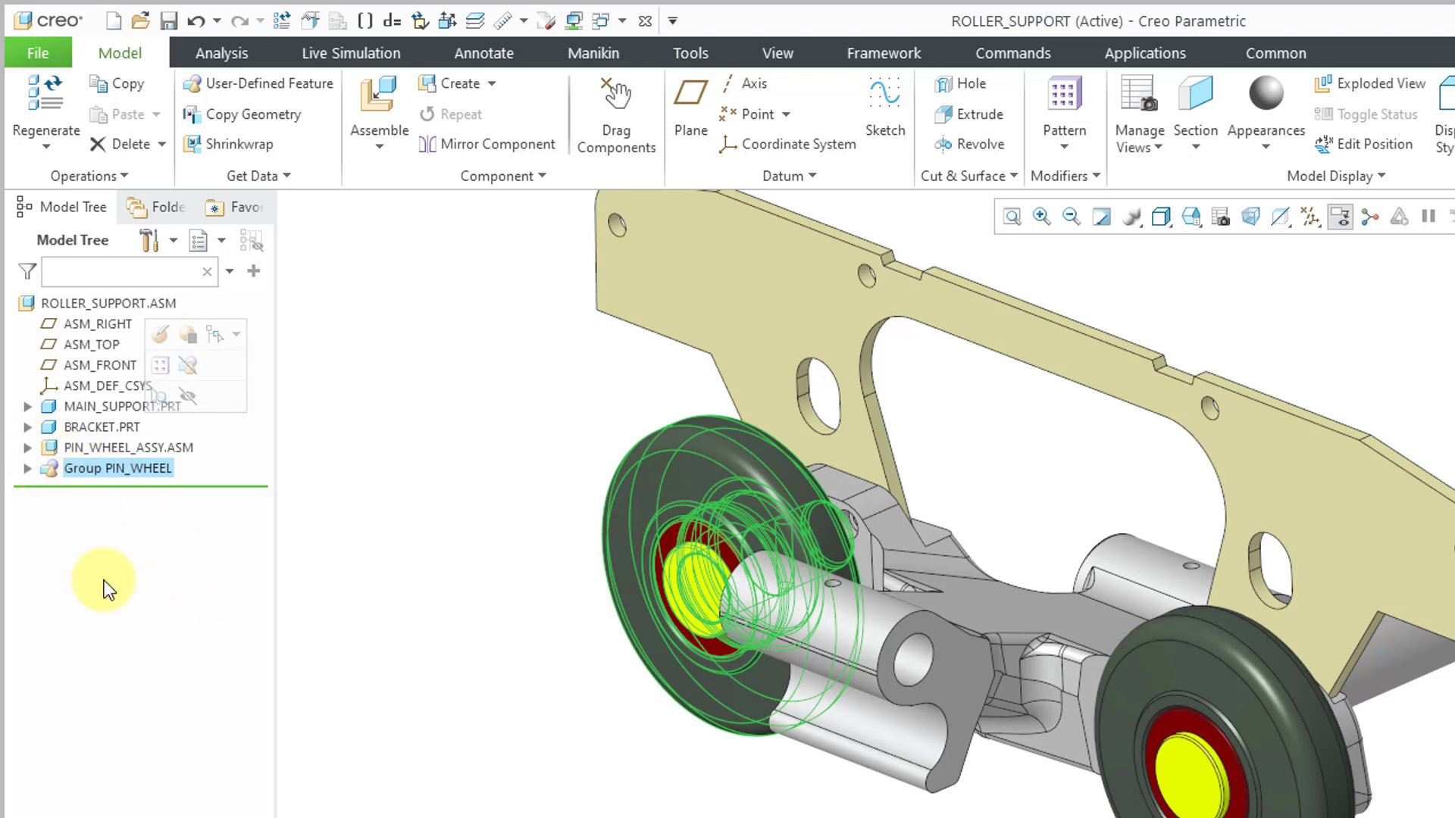
Step: Expand the PIN_WHEEL group and PIN_WHEEL_ASSY.ASM to compare their components
left_click(357, 603)
left_click(28, 469)
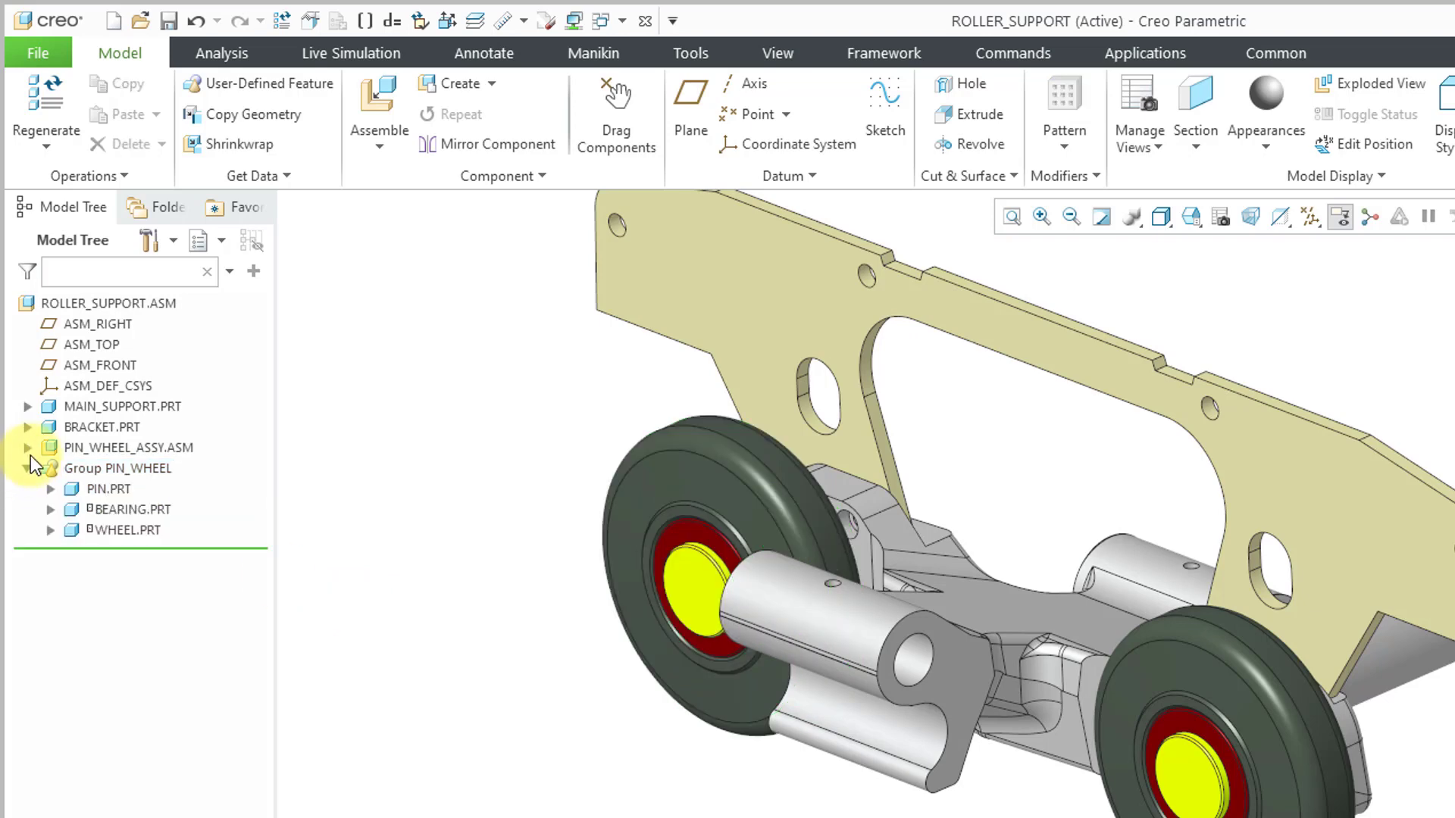
left_click(28, 447)
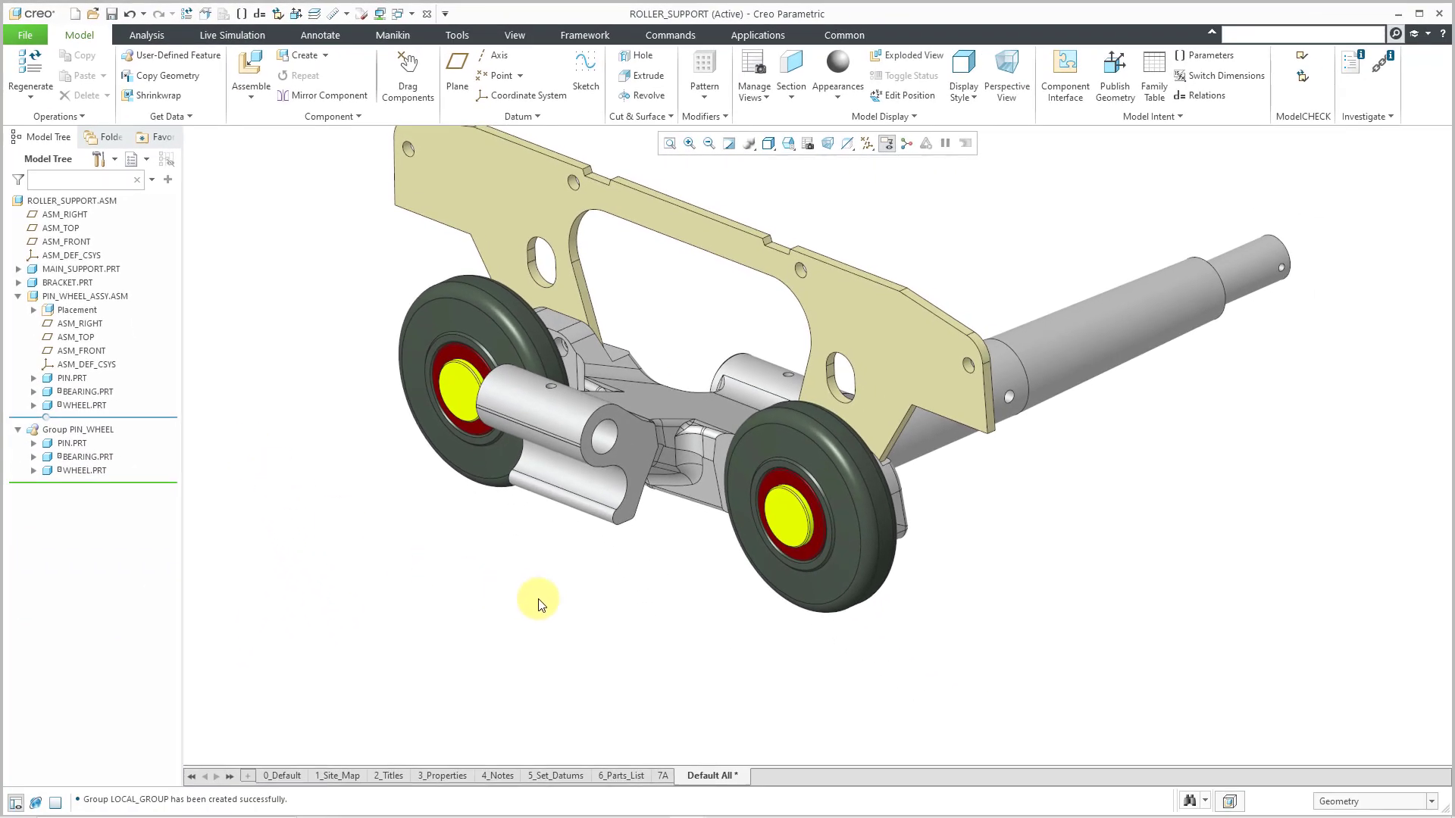
Step: Bring friction_plate.prt from the Roller Support folder into the roller_support assembly for placement
scroll(541, 604, "down", 3)
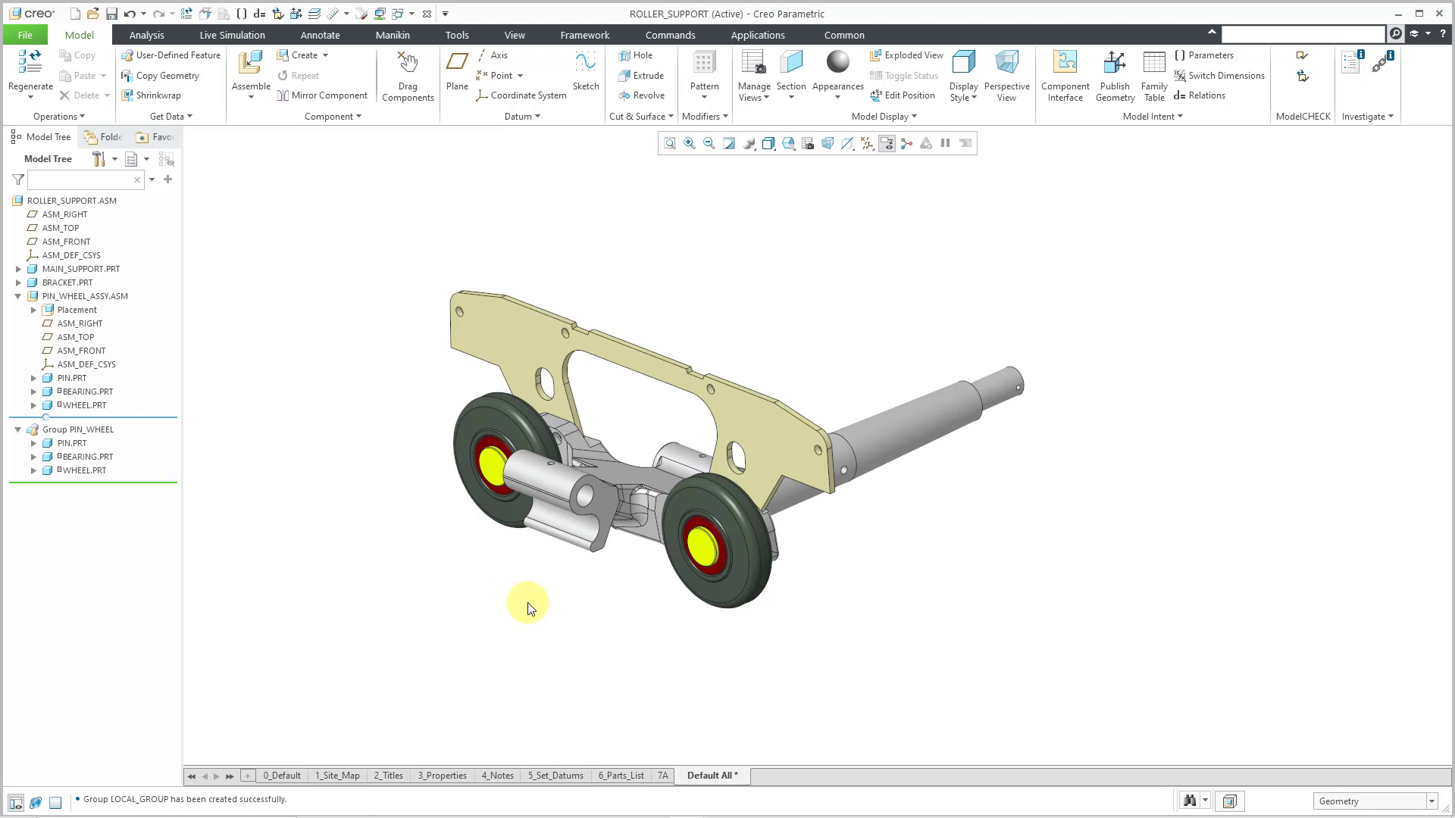
left_click(269, 96)
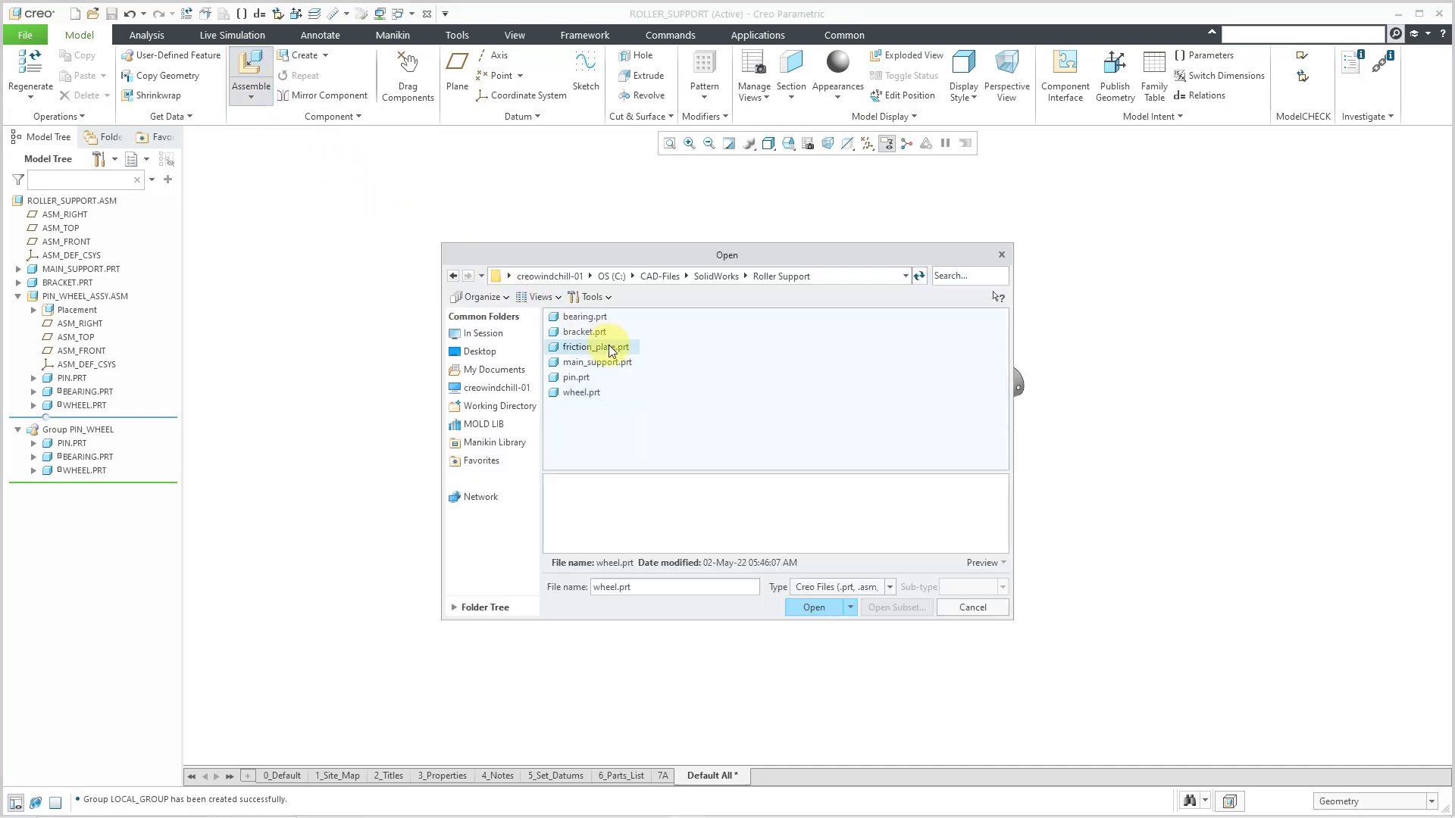
double_click(611, 350)
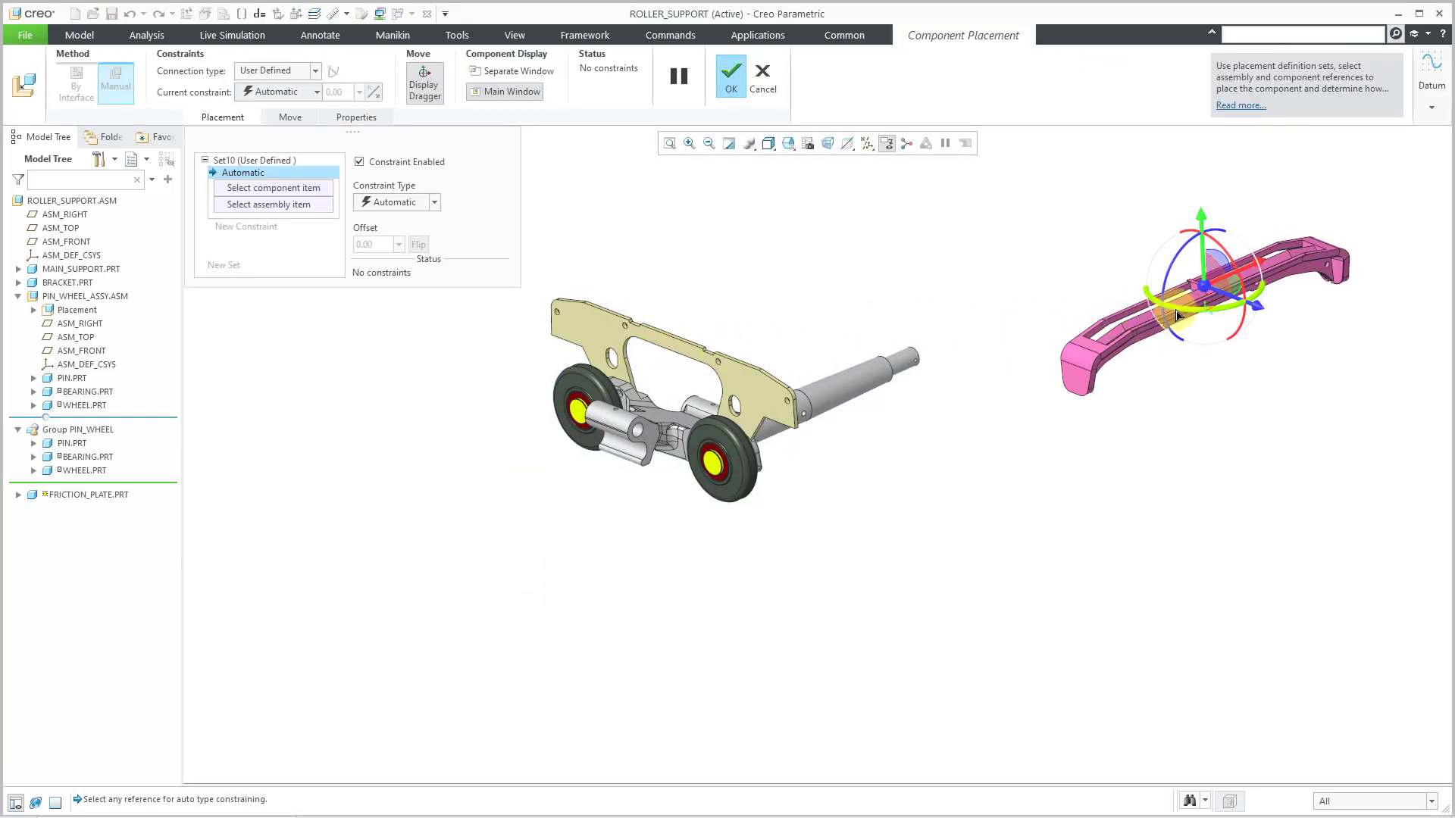
Step: Rotate the friction plate about its vertical axis and move it closer to the bracket so their mounting holes roughly correspond
left_click_drag(1177, 314, 1138, 339)
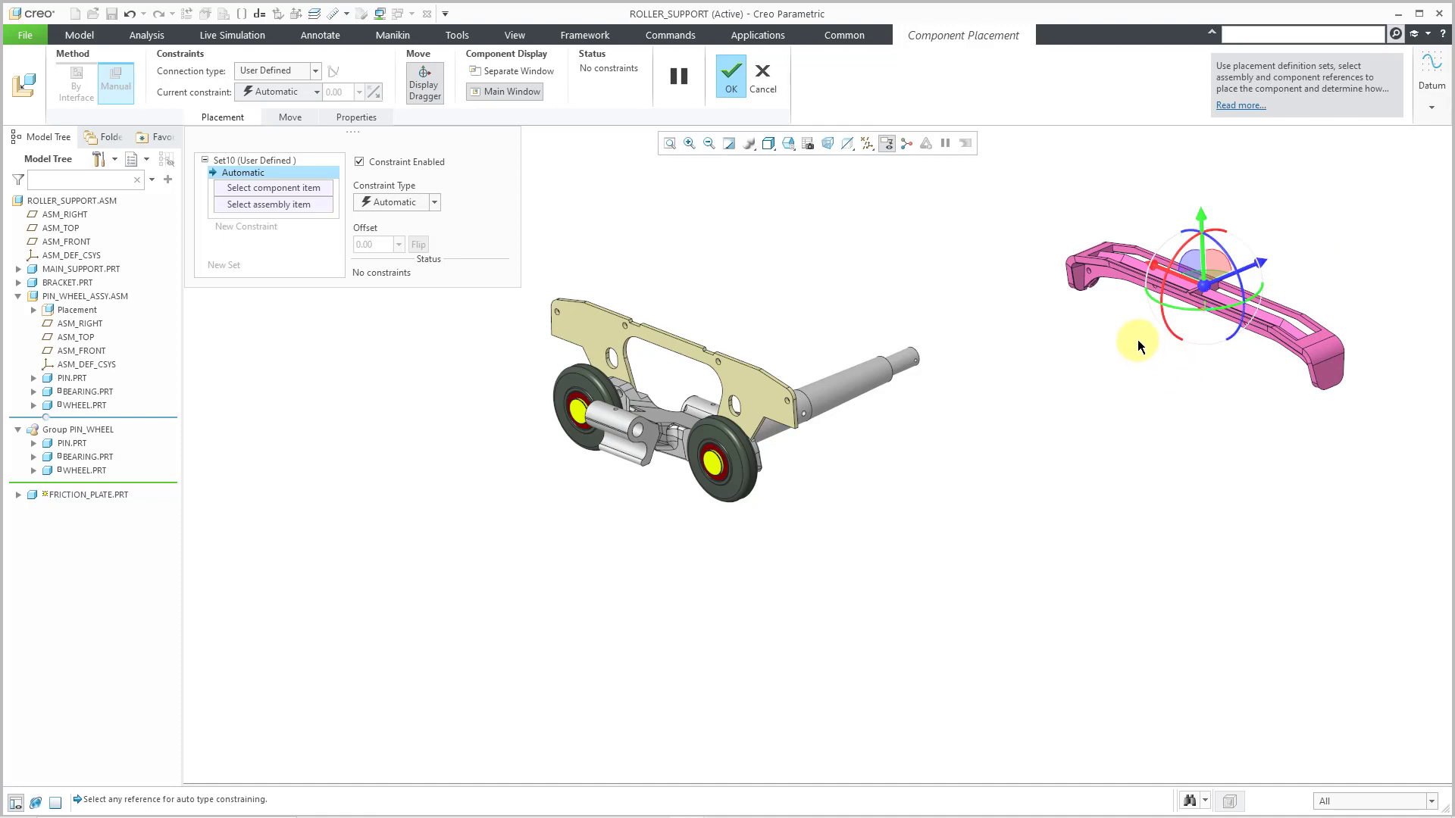
scroll(1079, 301, "up", 4)
scroll(1083, 289, "down", 3)
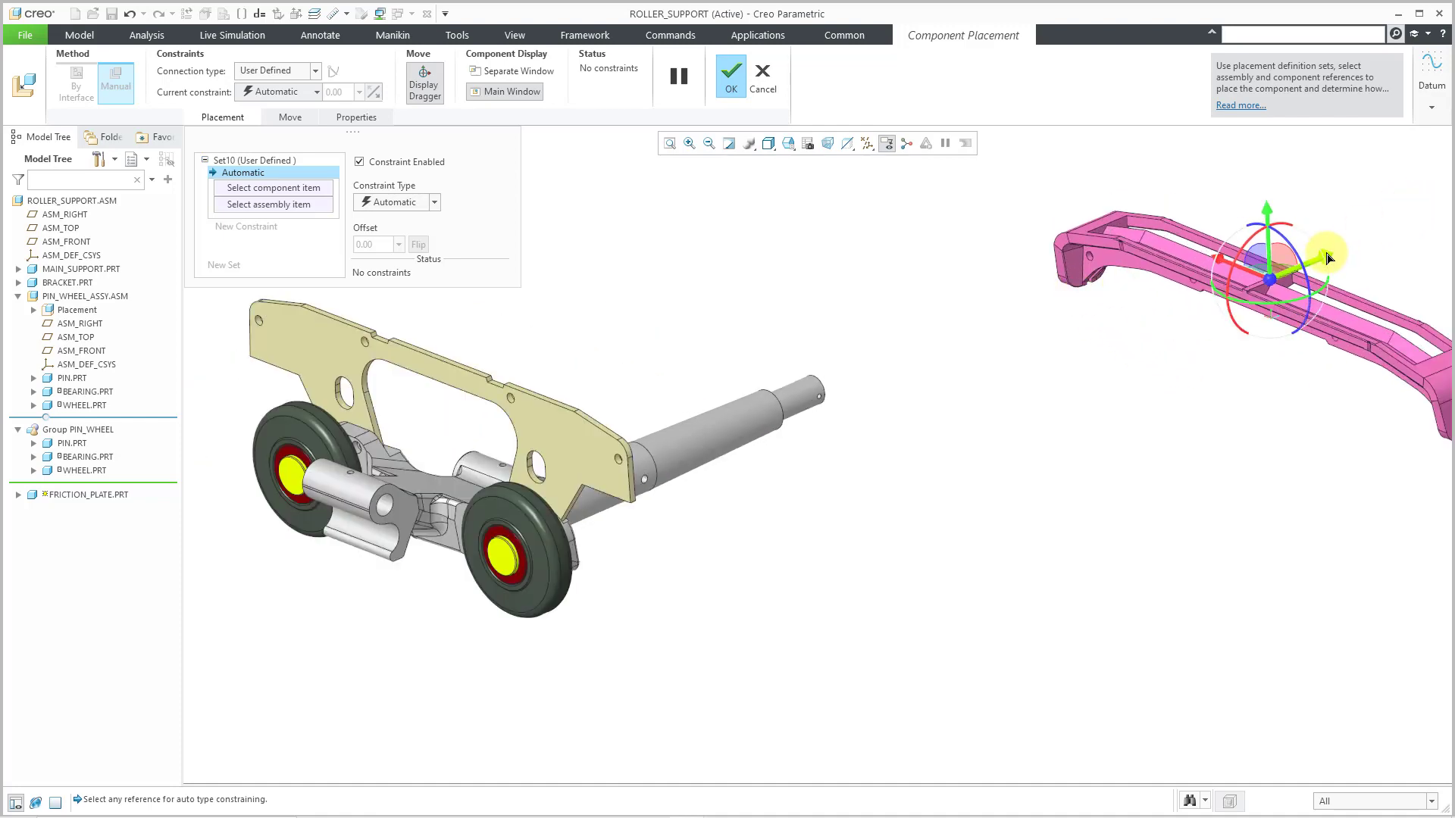
left_click_drag(1303, 252, 978, 394)
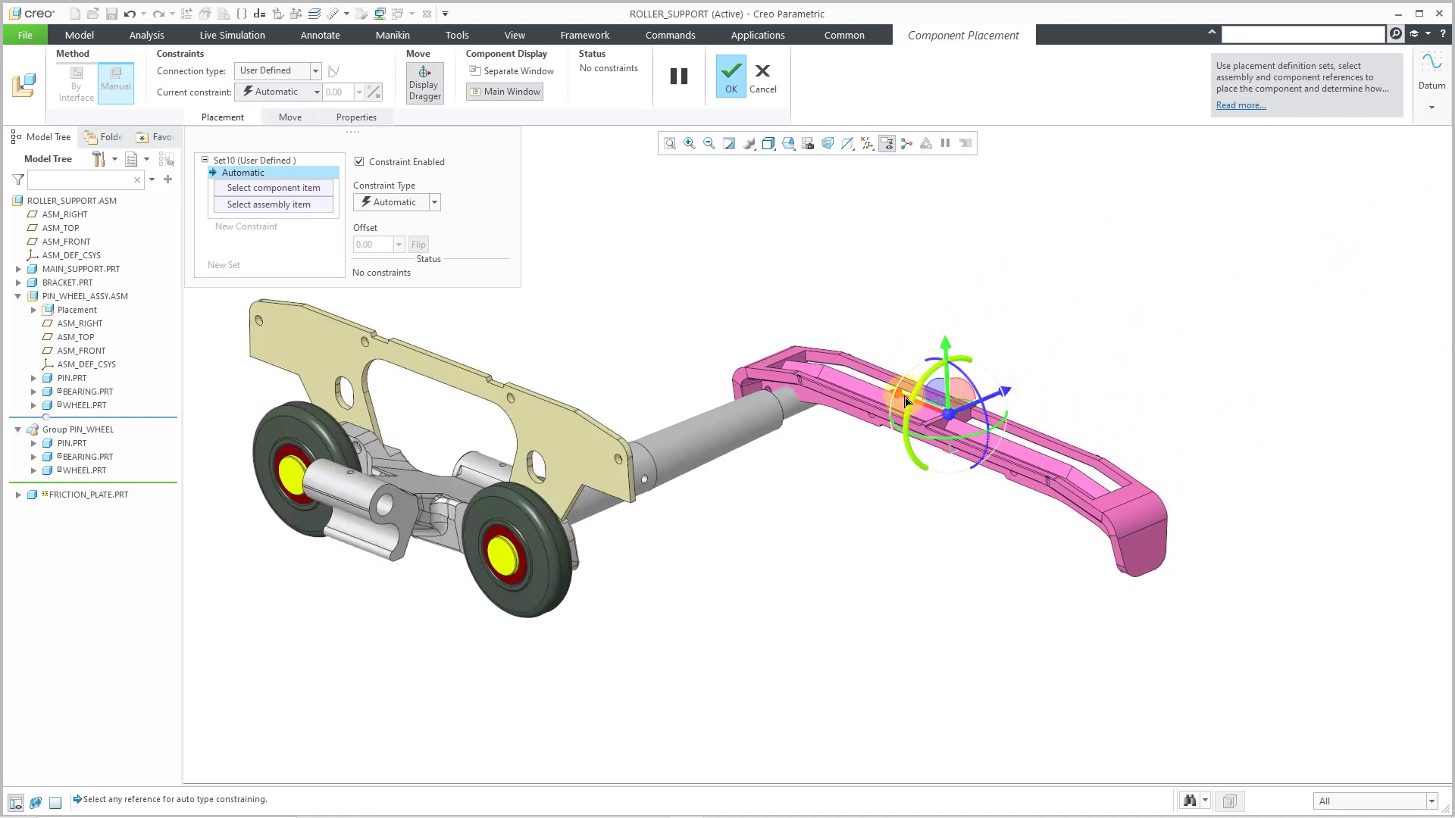
middle_click_drag(866, 384, 584, 286)
scroll(978, 500, "down", 4)
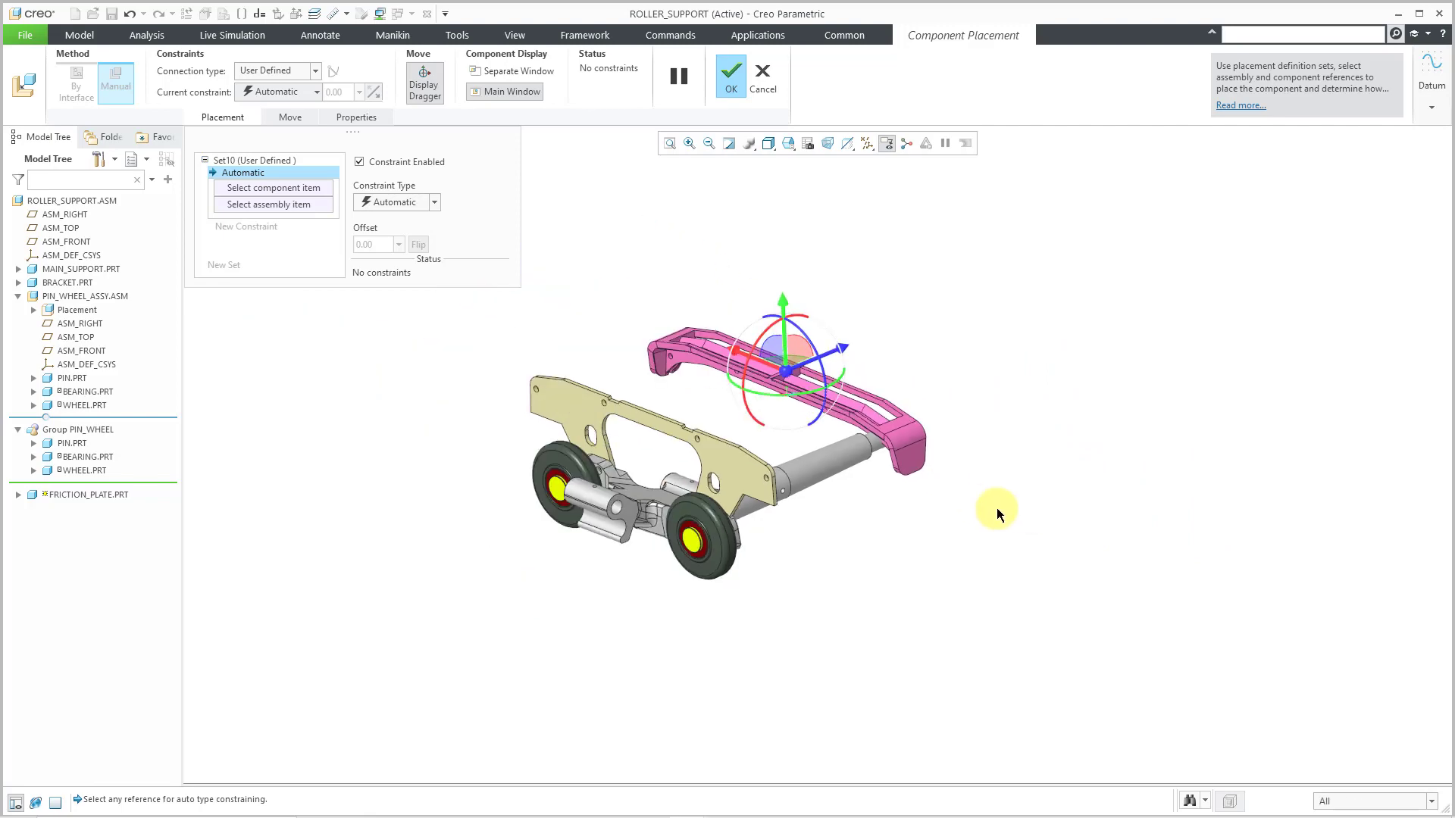
scroll(657, 448, "up", 4)
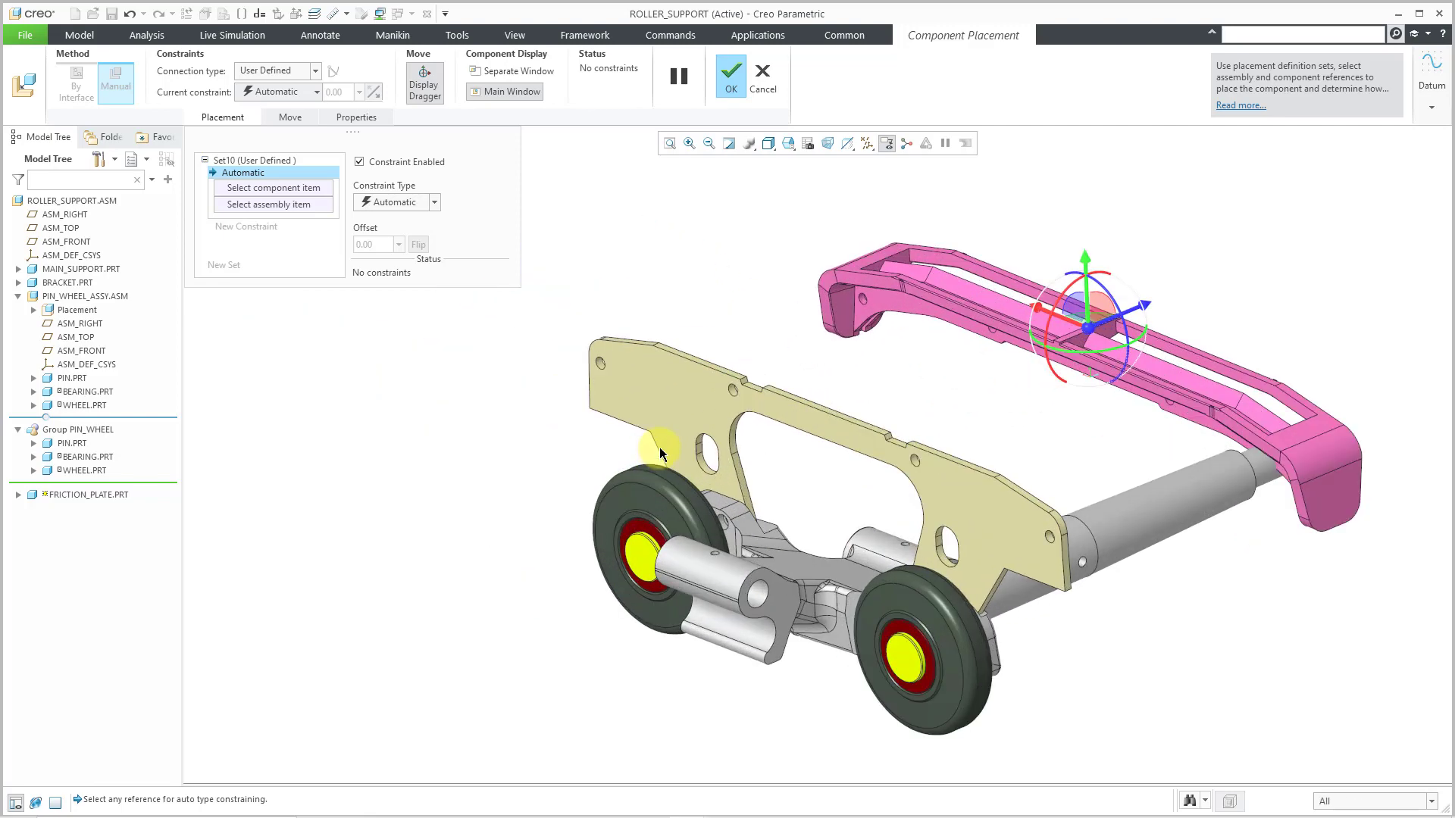
Step: Constrain two friction plate holes to the bracket's matching upper holes, the first pair Coincident and the second pair Oriented
left_click(731, 390)
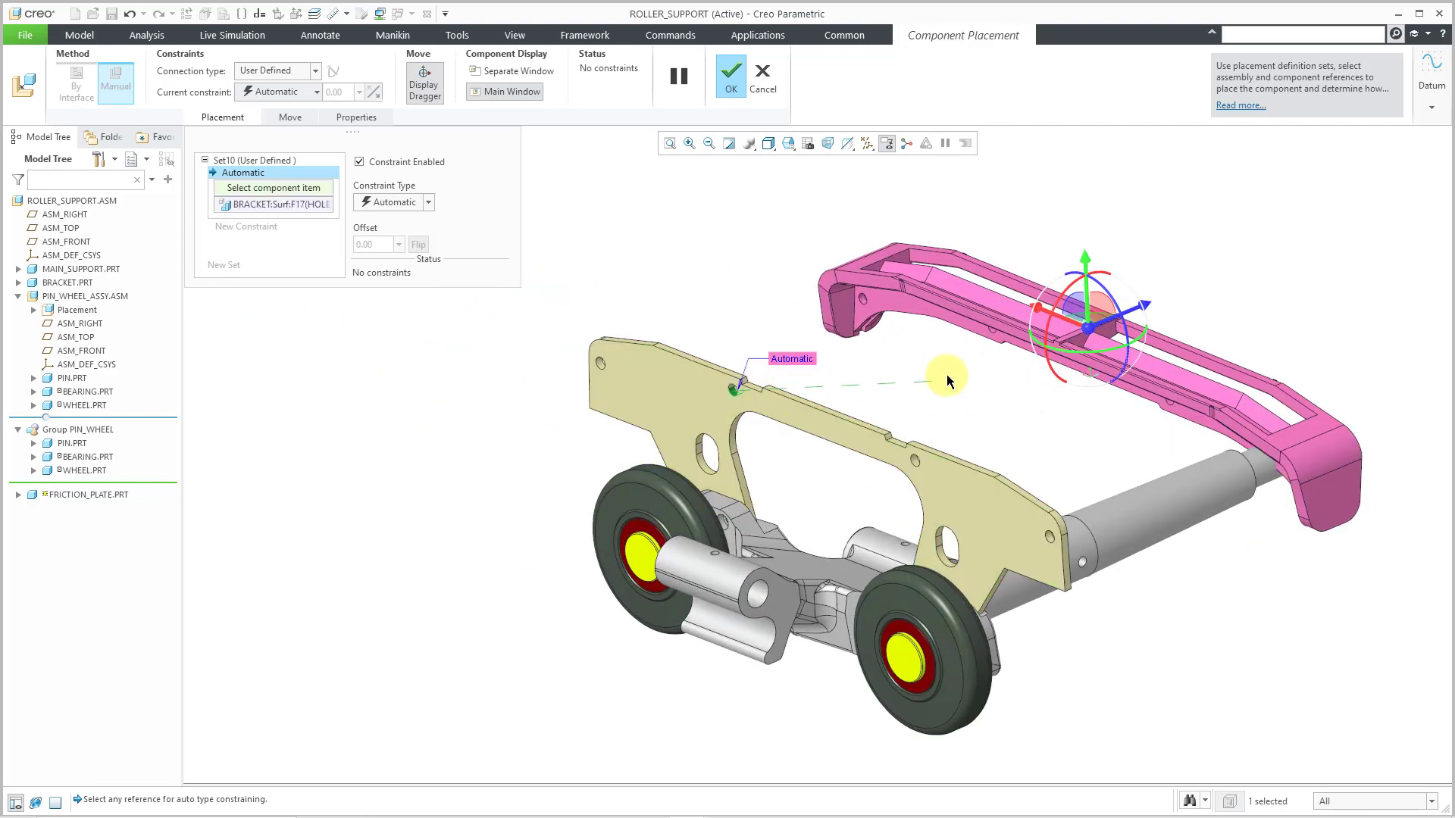
left_click(989, 328)
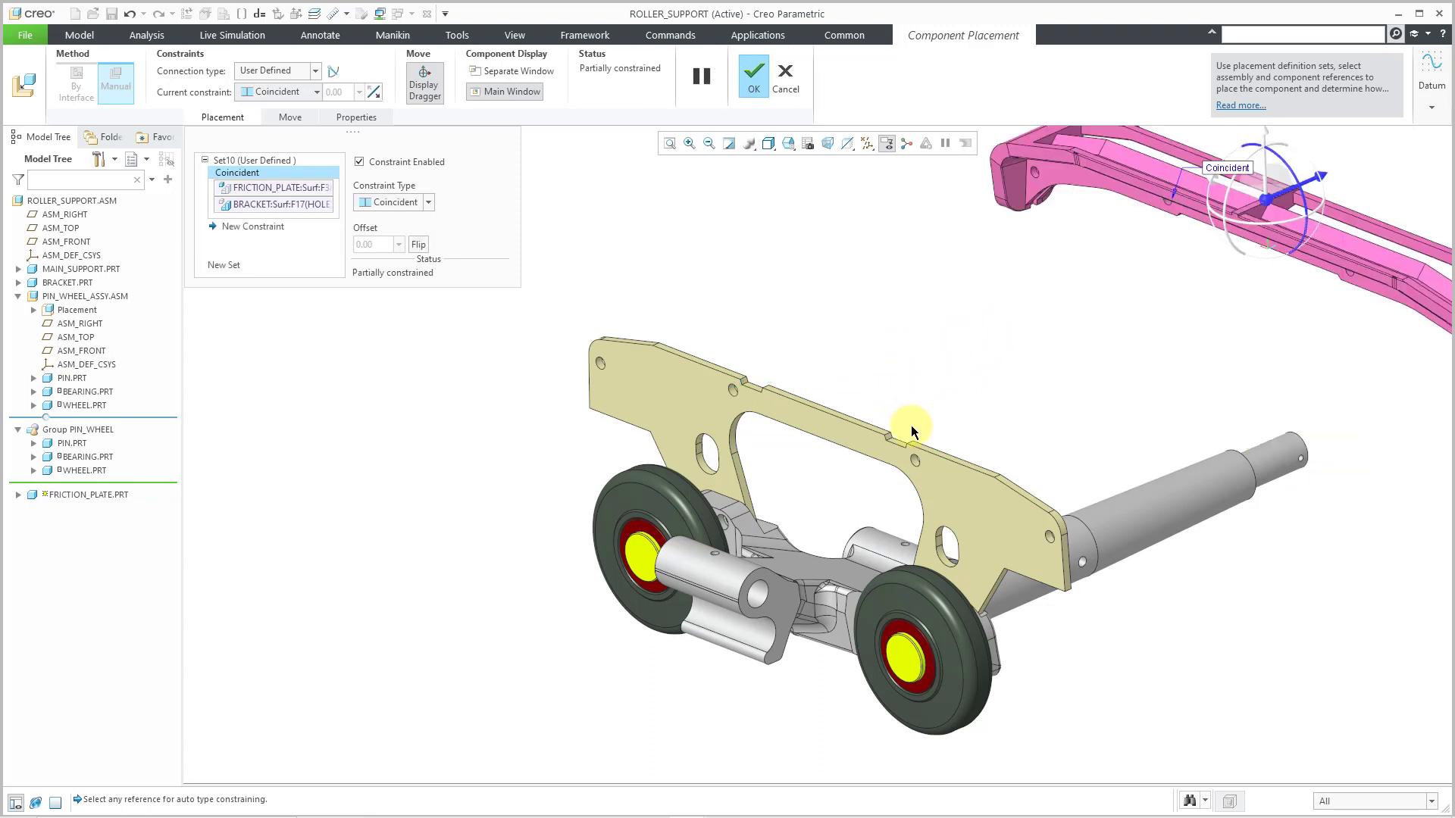
left_click(914, 465)
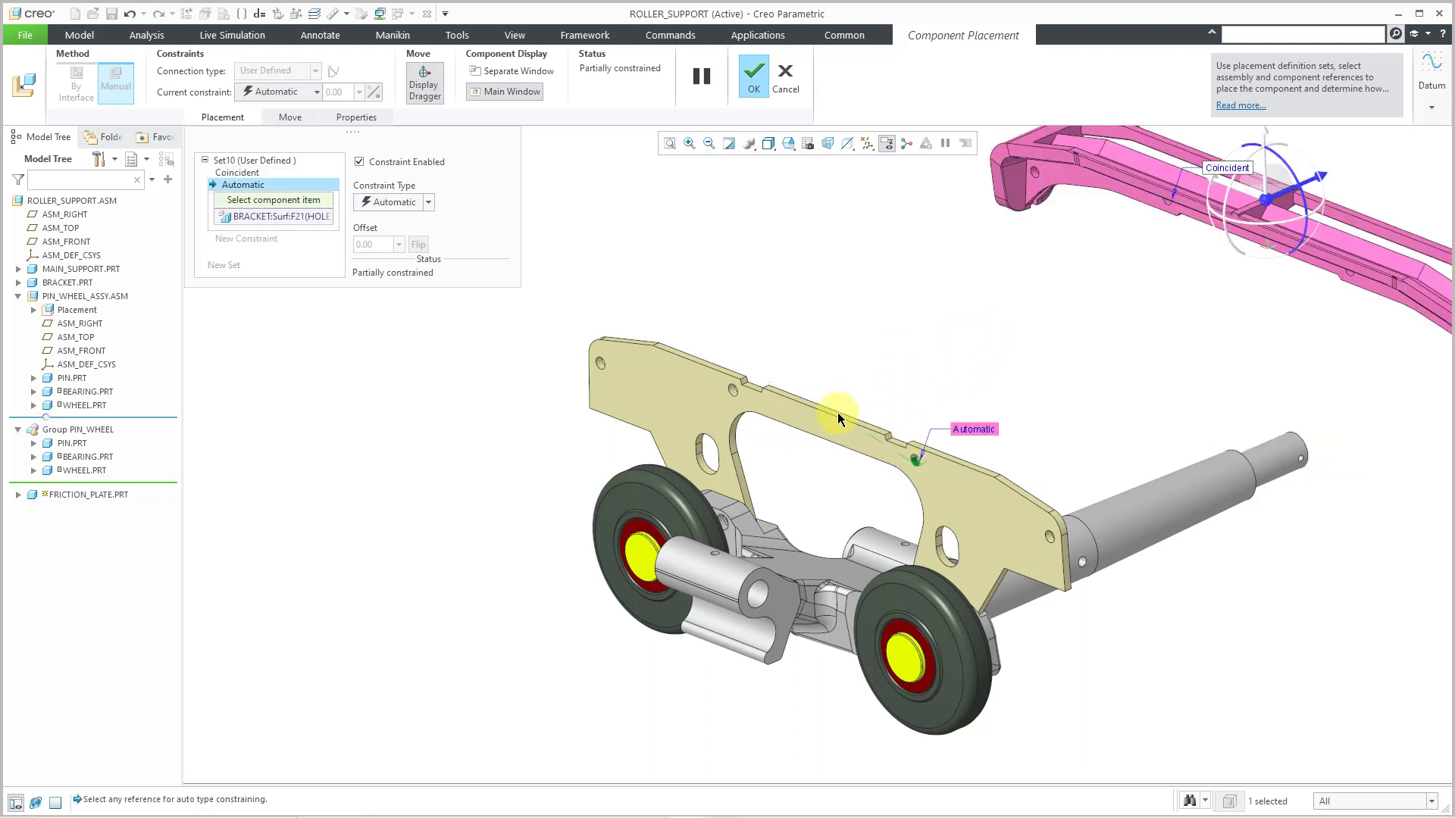
scroll(839, 411, "down", 1)
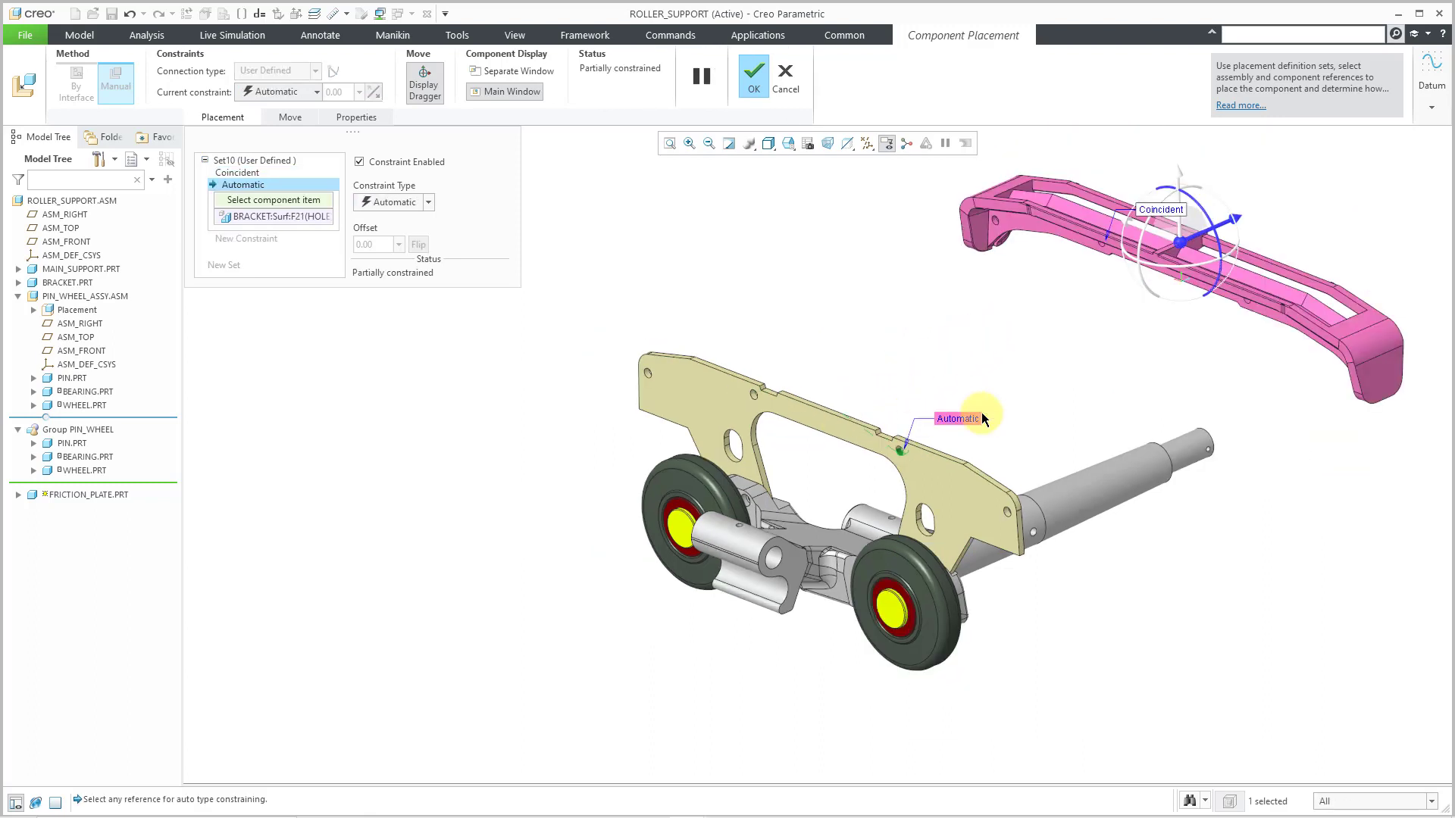
left_click(1248, 302)
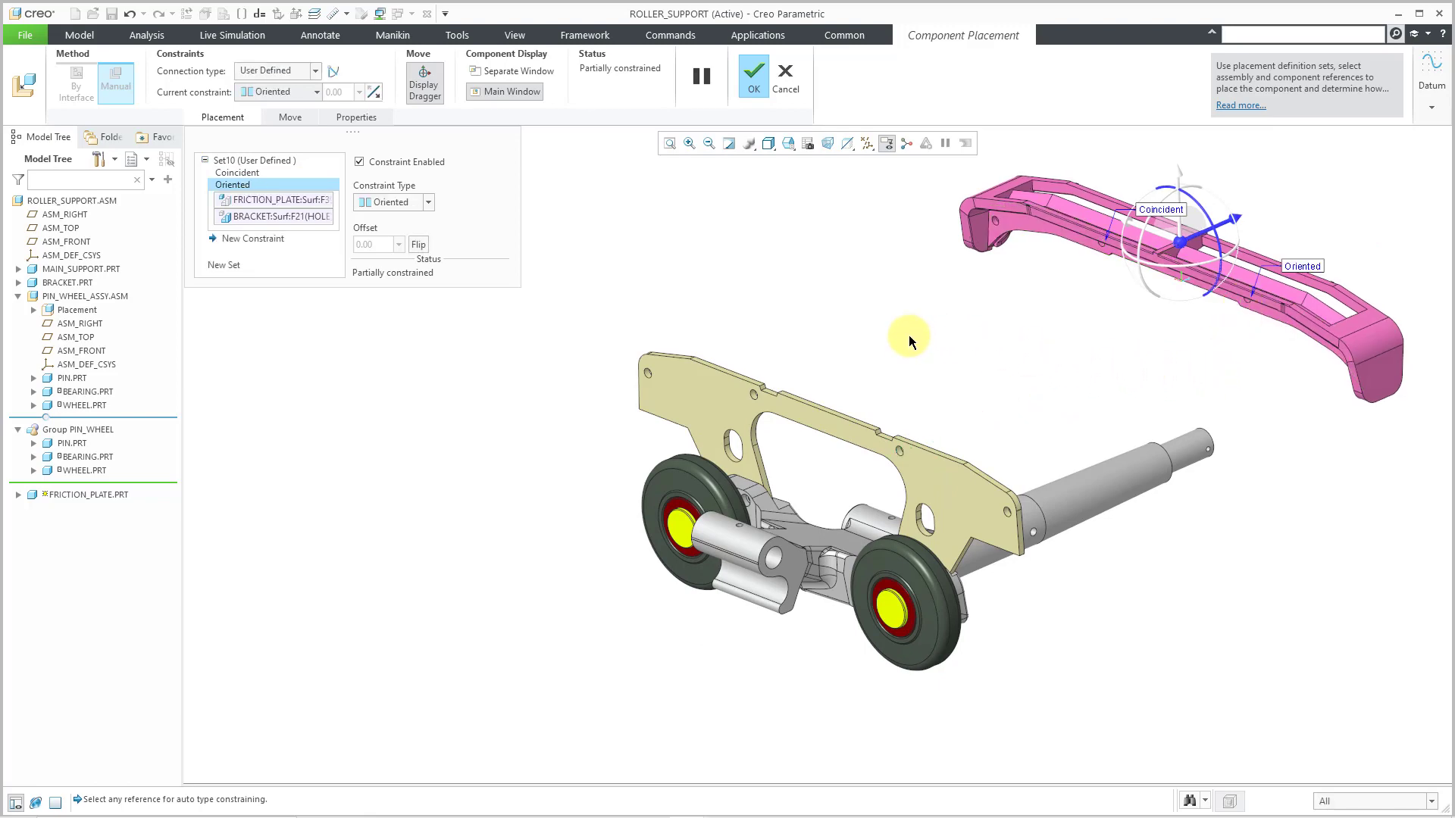
Step: Add a third constraint between the friction plate's narrow mounting face and the bracket's large flat face on the shaft side
mouse_move(908, 335)
middle_mouse_down()
mouse_move(838, 302)
mouse_move(777, 329)
mouse_move(788, 344)
mouse_move(758, 346)
middle_mouse_up()
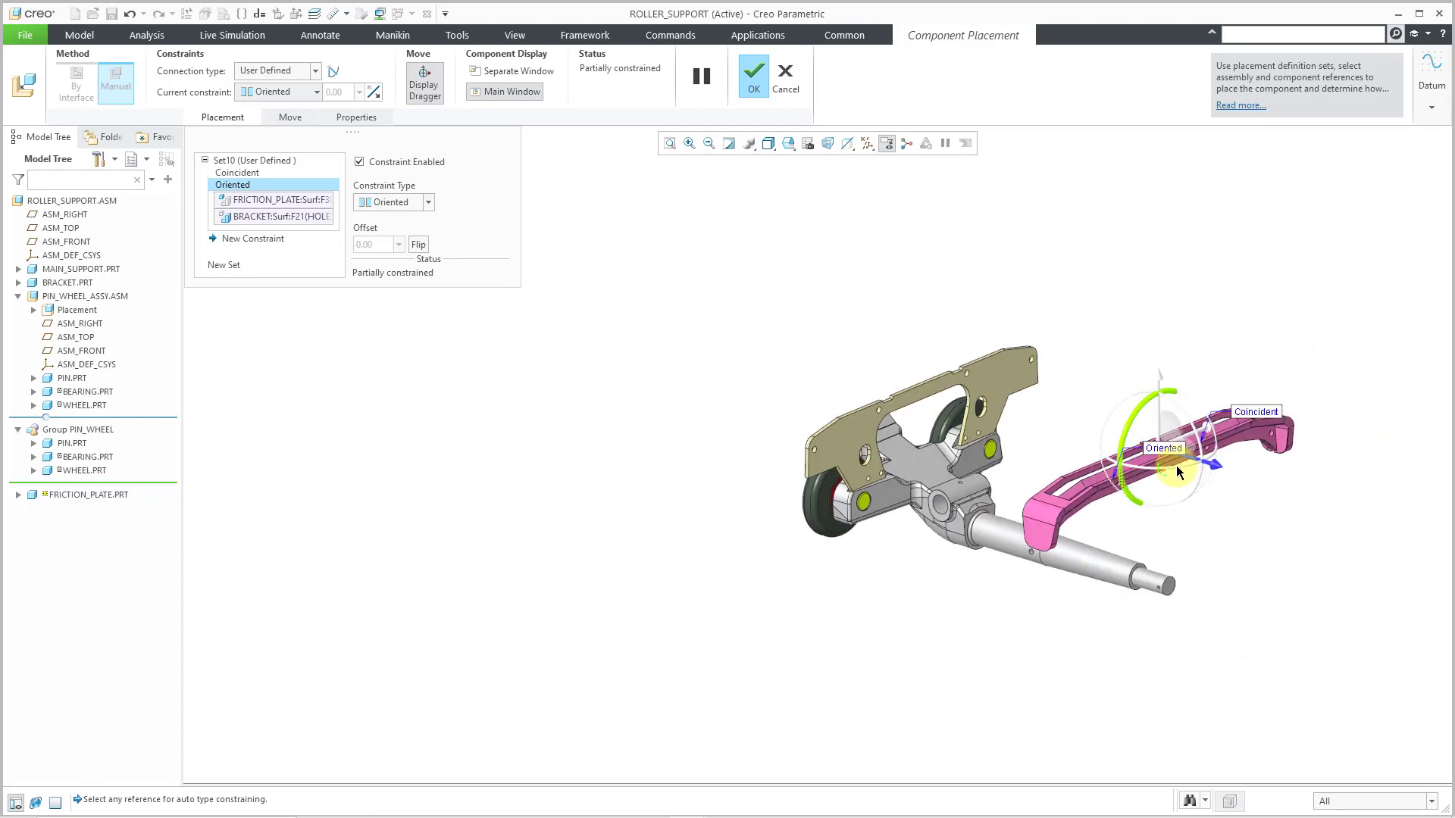
scroll(1044, 322, "down", 5)
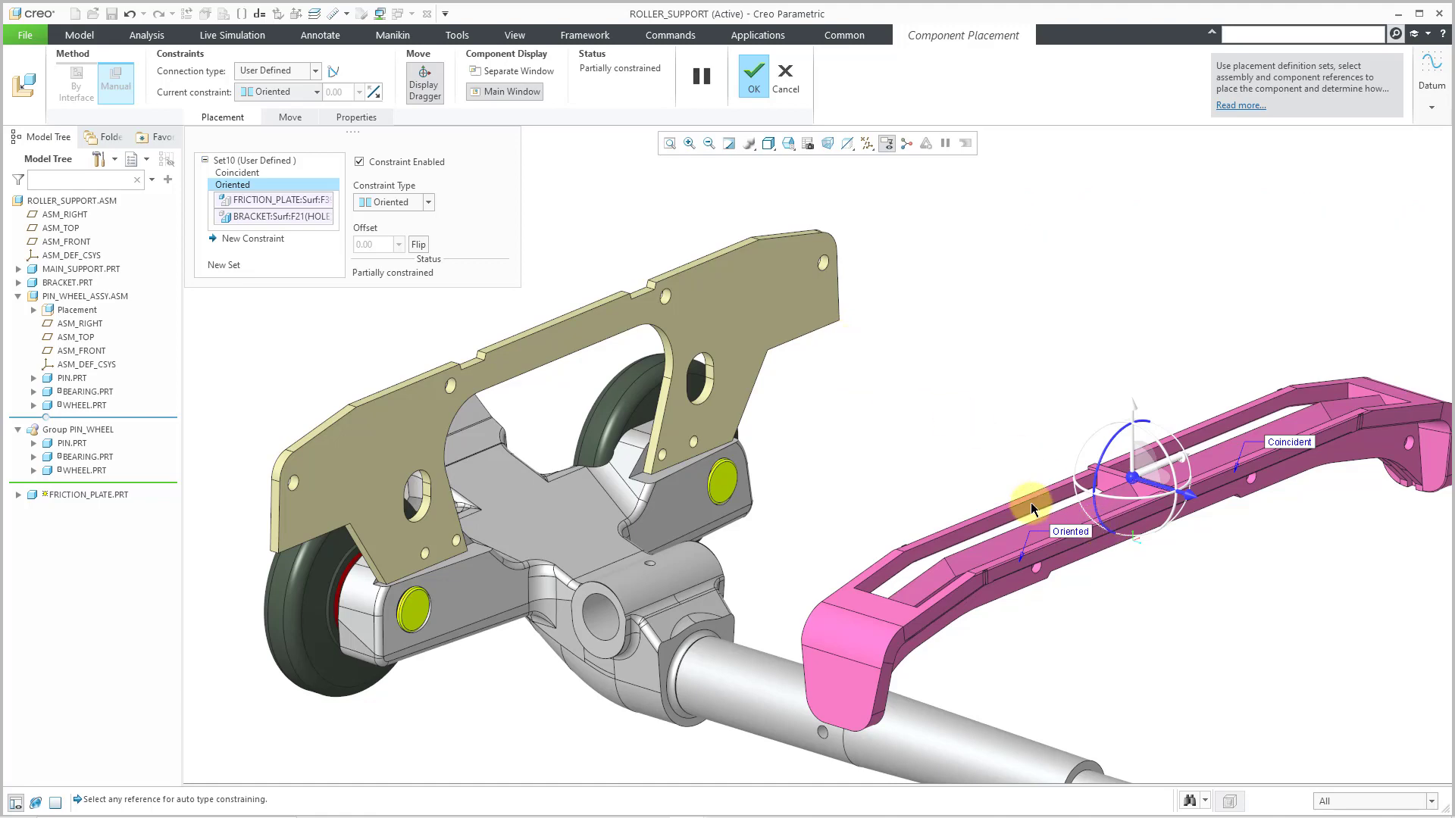
scroll(1033, 503, "down", 4)
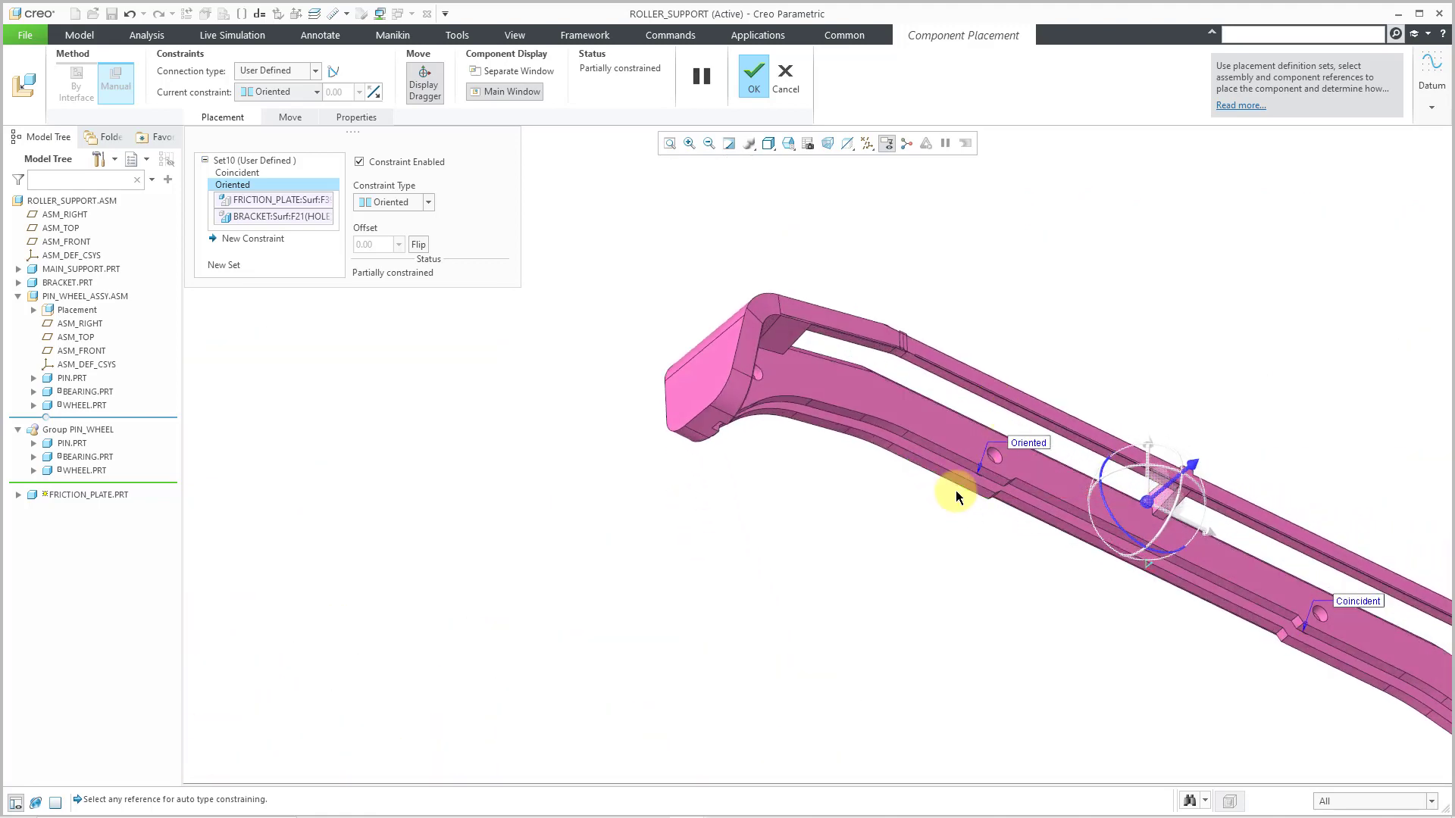
scroll(957, 493, "down", 5)
left_click(972, 439)
scroll(962, 443, "up", 6)
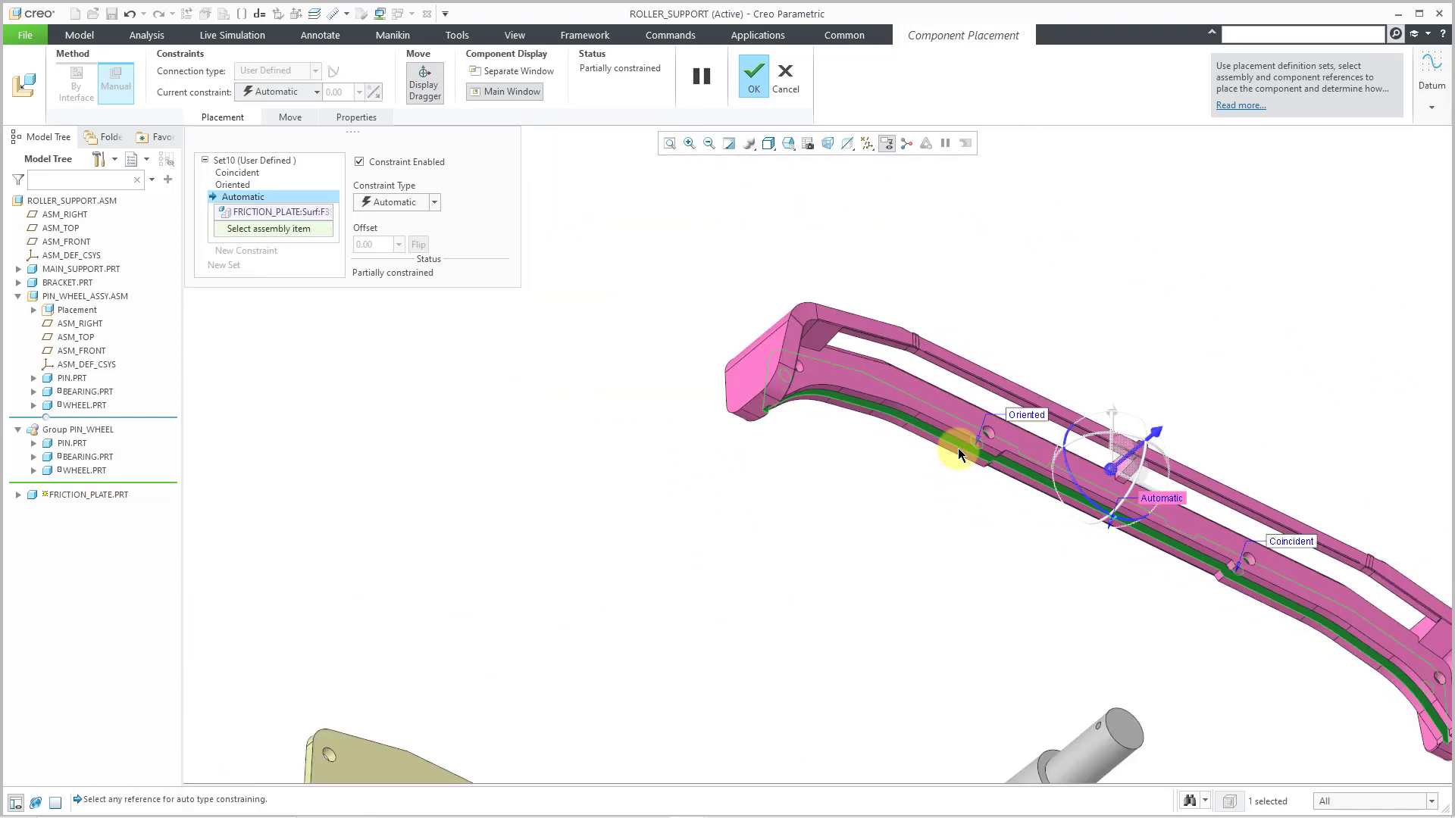
middle_click_drag(893, 454, 901, 557)
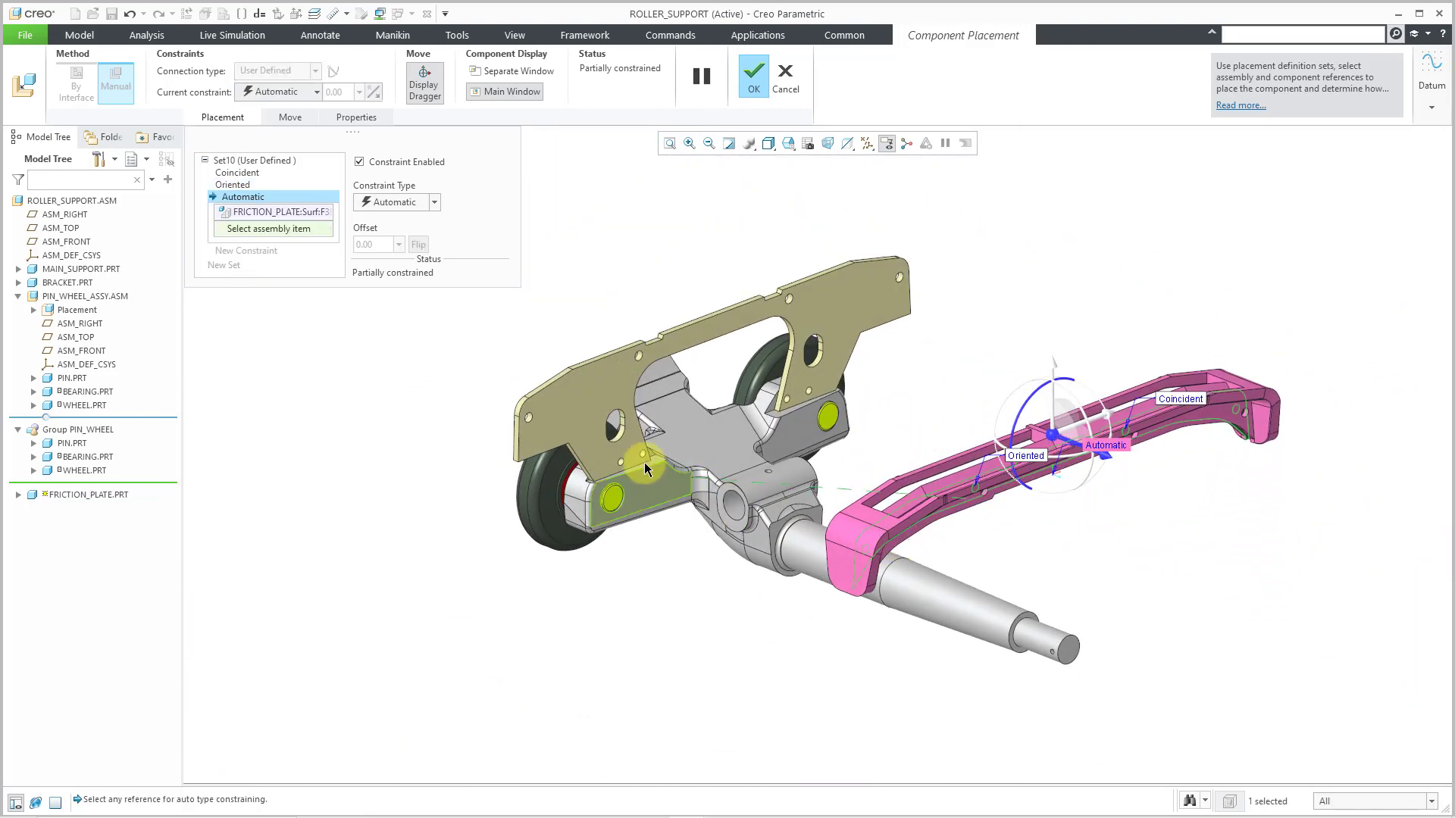
left_click(604, 378)
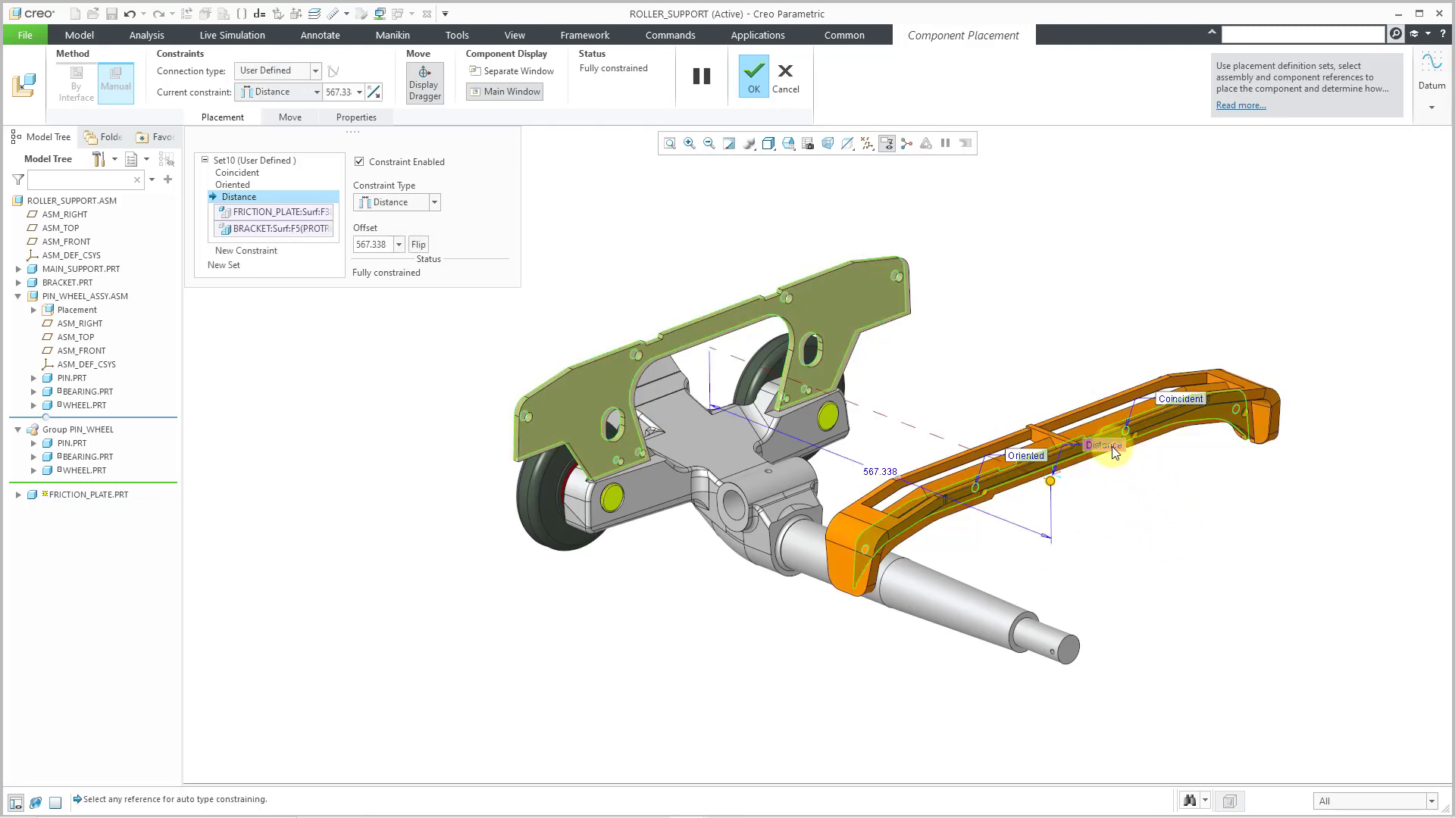
Step: Change the constraint between the friction plate and bracket faces from Distance to Coincident, and accept the placement
scroll(1112, 447, "up", 3)
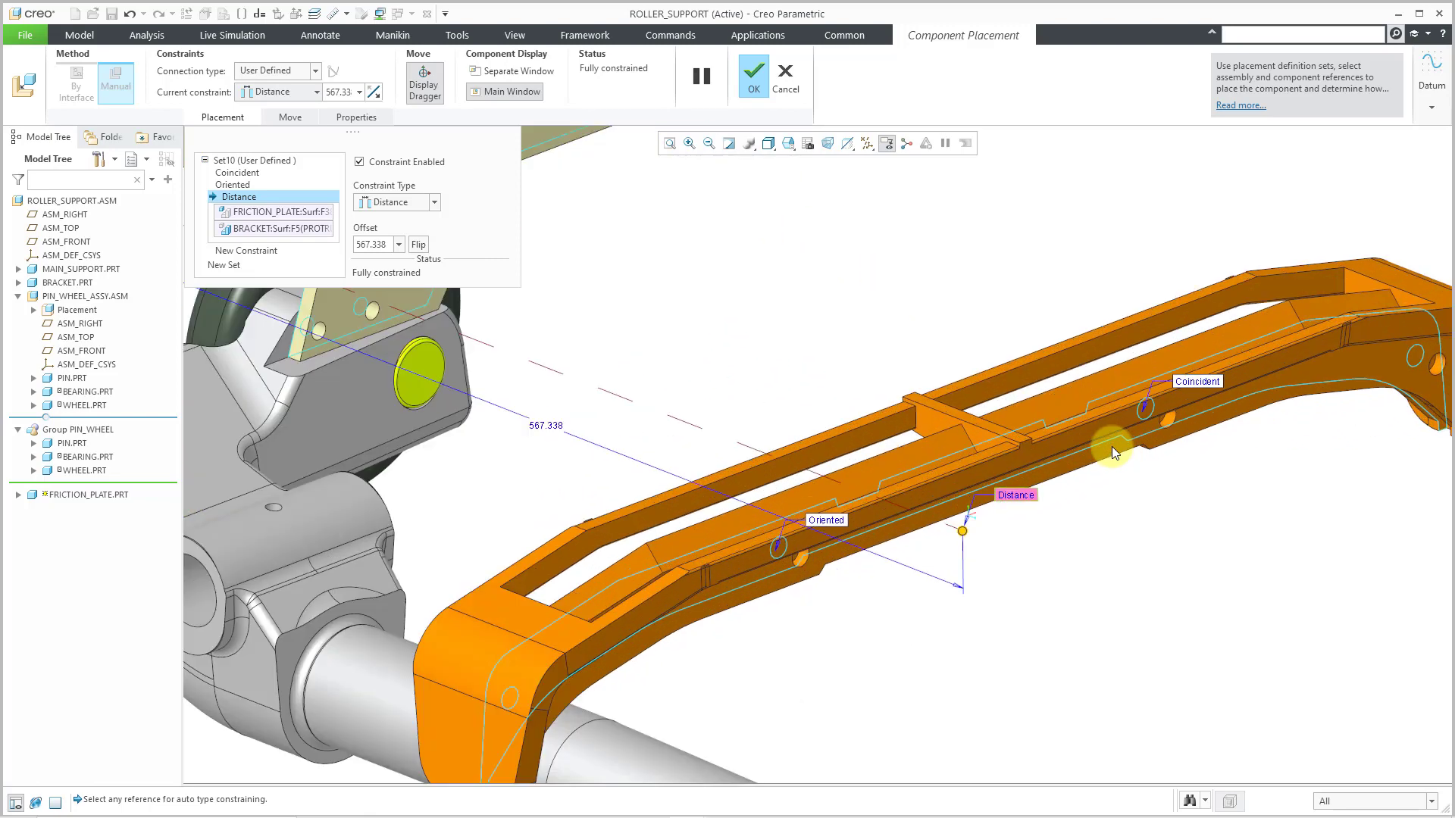
left_click(1027, 500)
left_click(1068, 505)
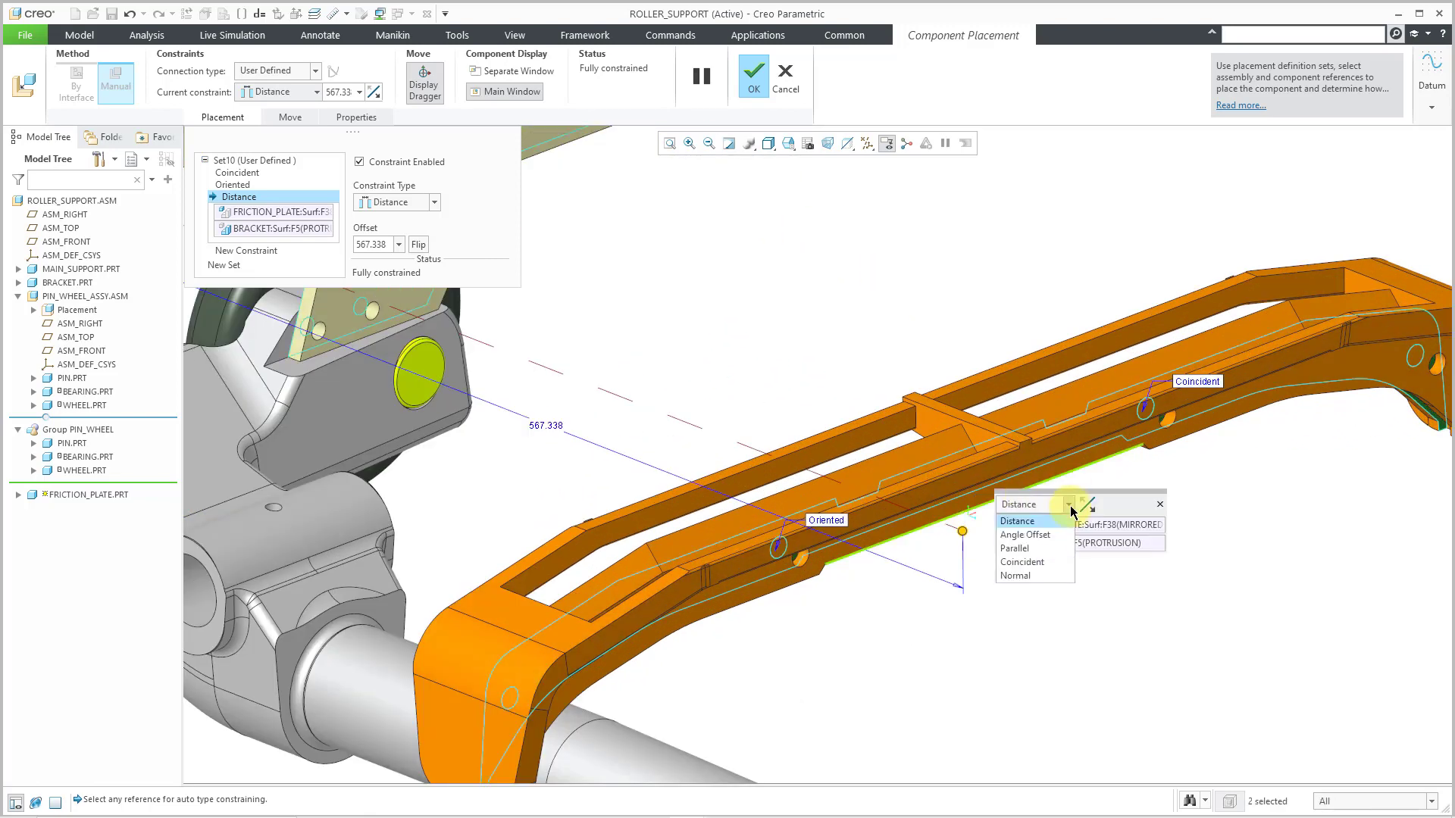
left_click(1059, 565)
scroll(1118, 576, "down", 5)
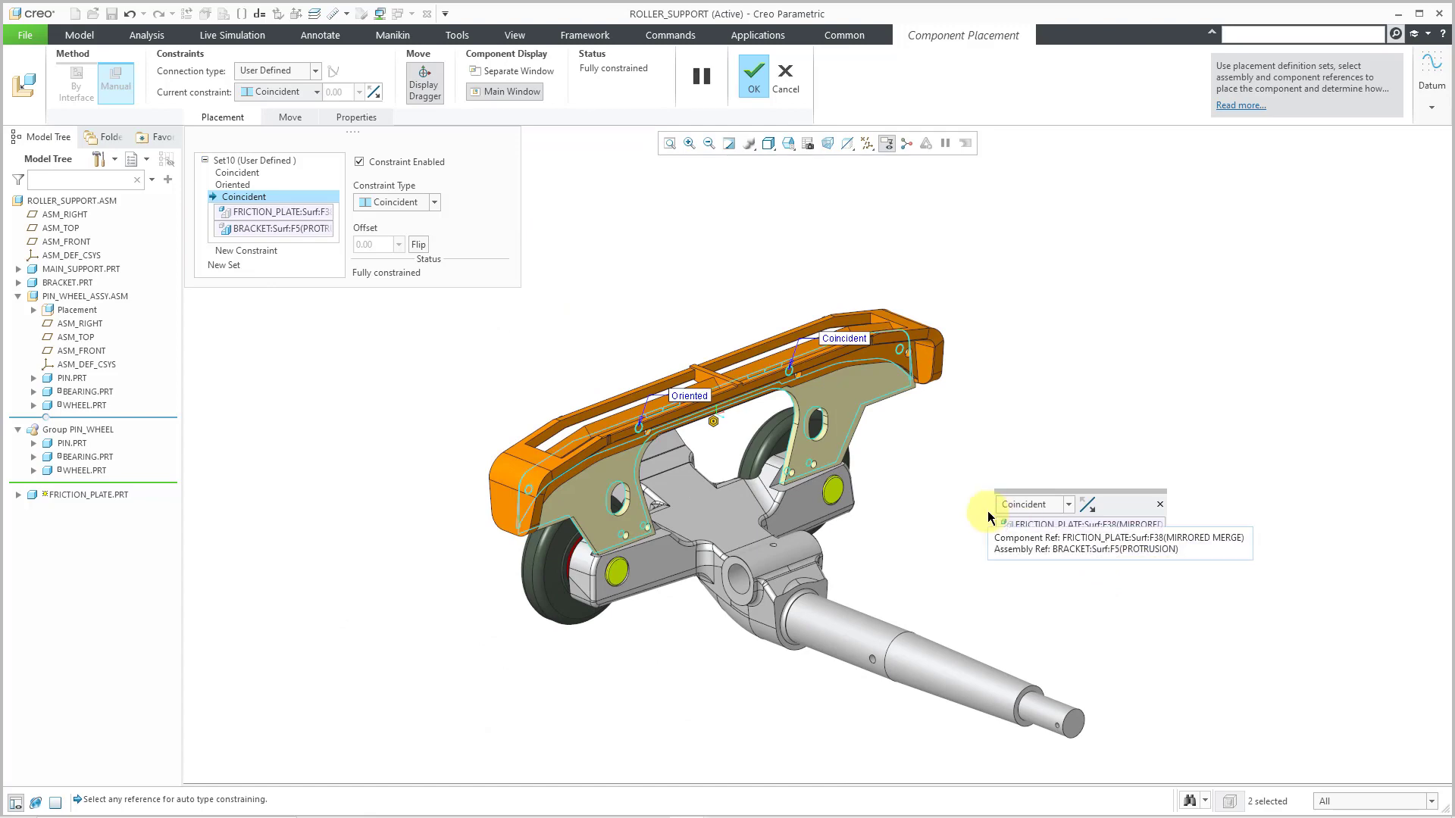
left_click(755, 79)
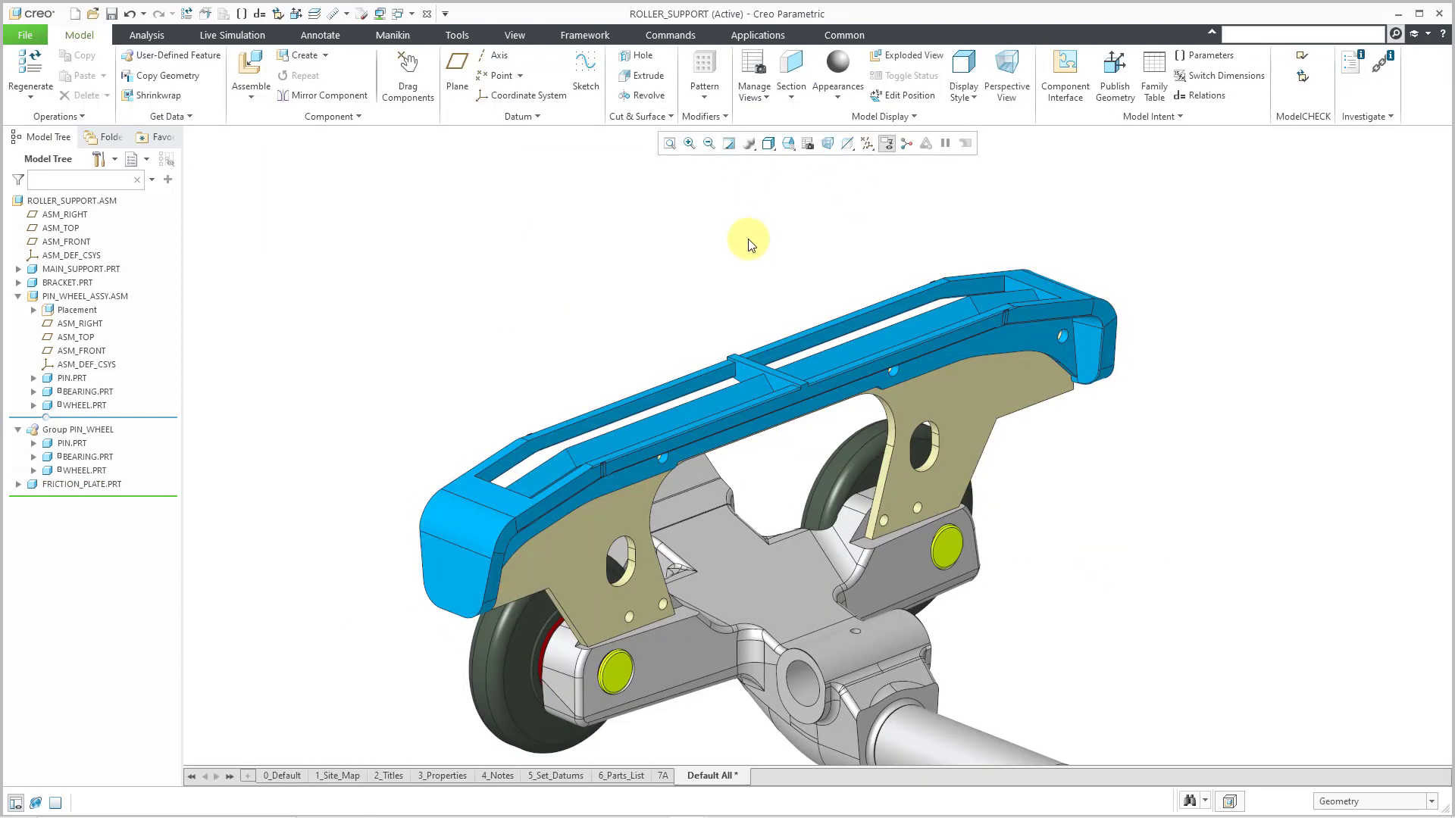
scroll(704, 315, "down", 3)
middle_click_drag(705, 315, 824, 305)
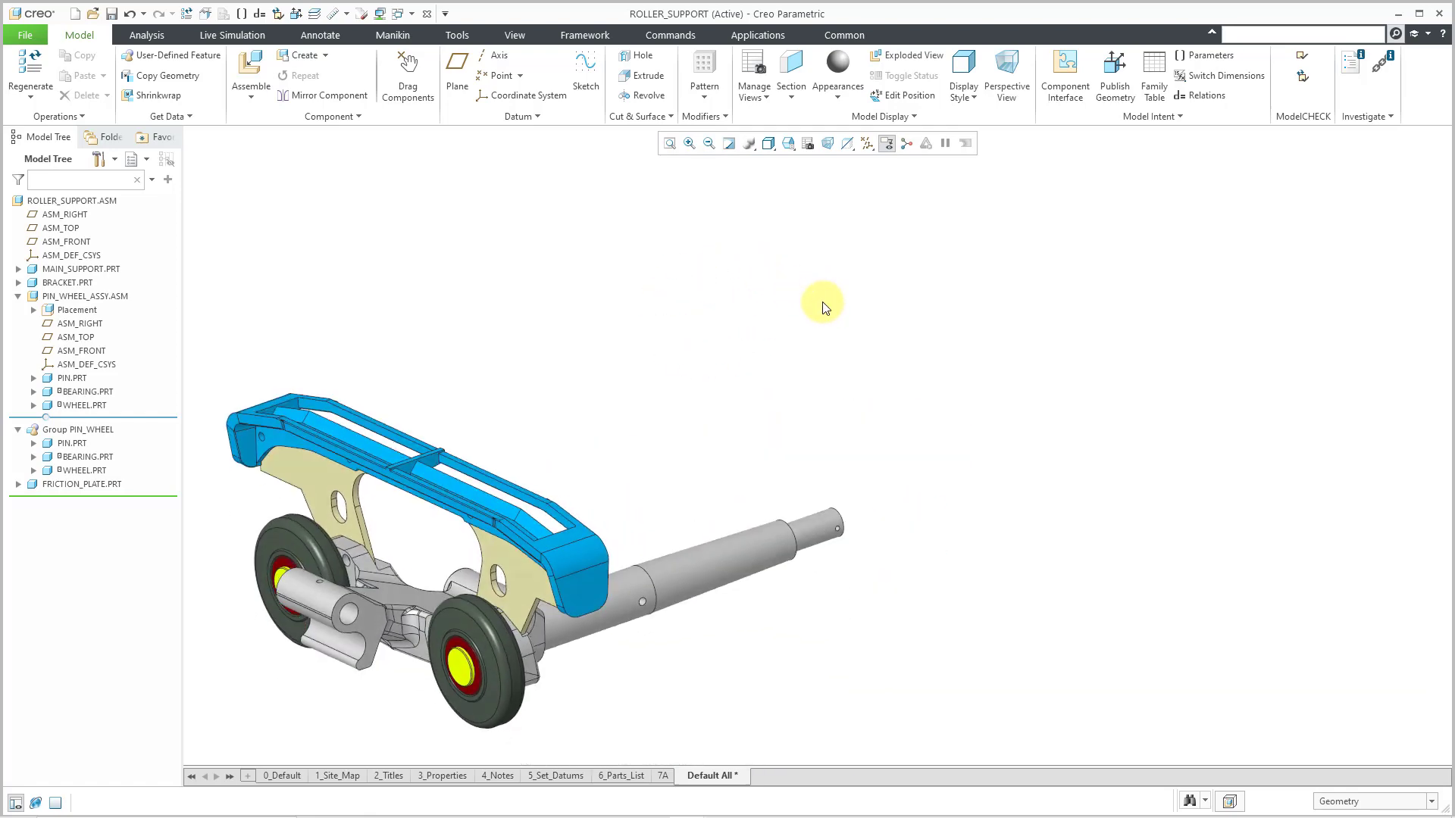
middle_click_drag(800, 357, 947, 318)
middle_click_drag(811, 453, 807, 577, "ctrl")
scroll(919, 221, "up", 2)
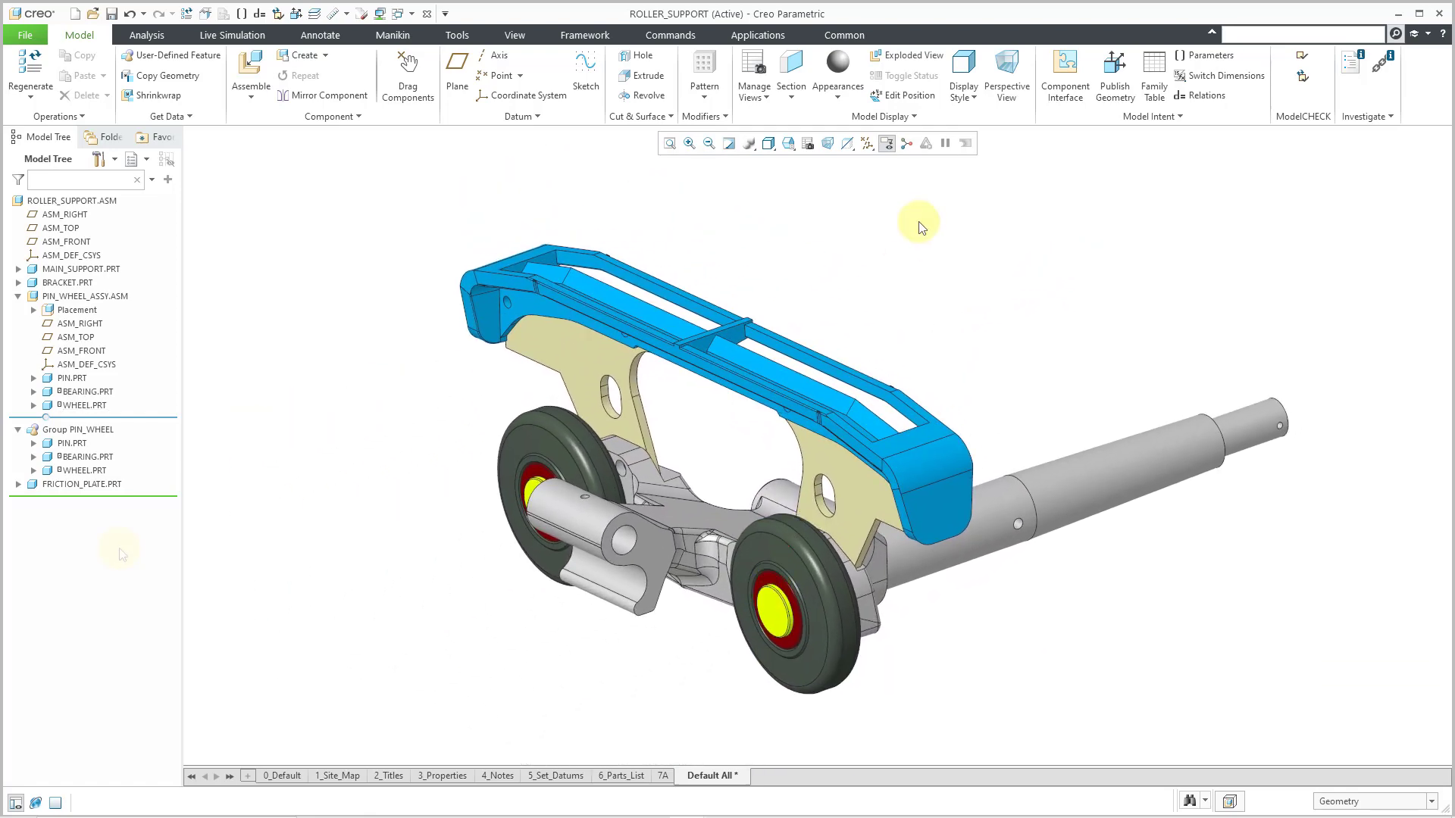